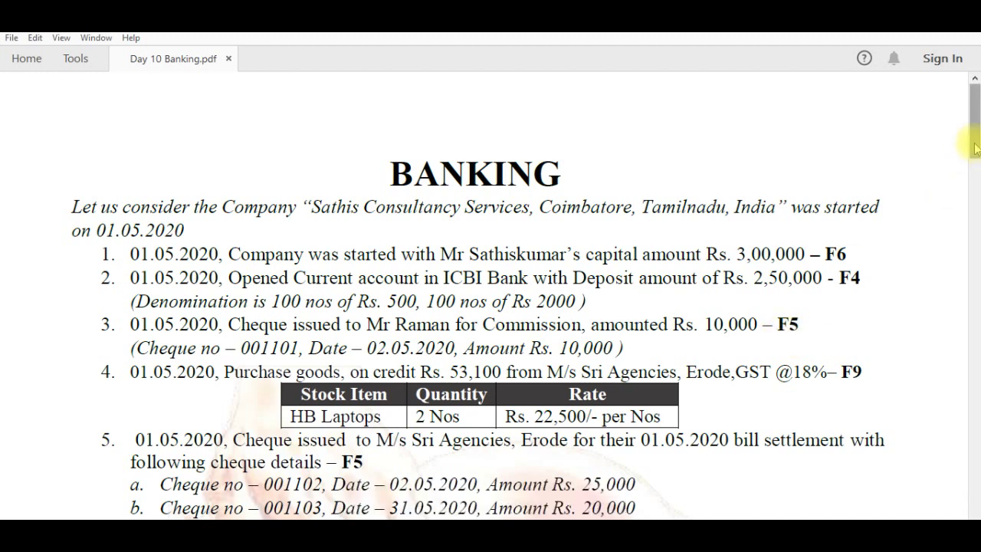
Scroll the Day 10 Banking PDF down to item 6 and Steps 1 and 2
{"action": "scroll", "coordinate": [465, 266], "scroll_direction": "down", "scroll_amount": 5}
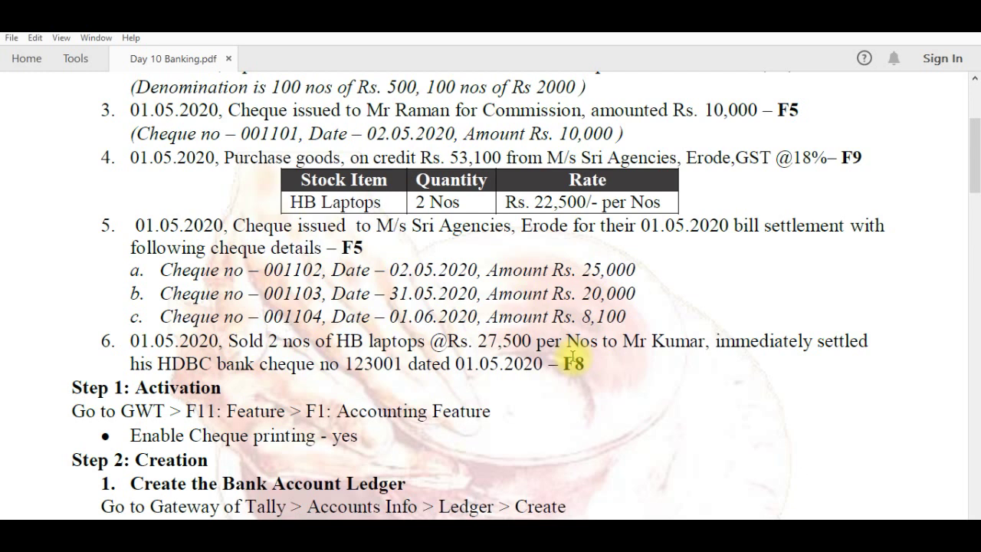
Drag the PDF scrollbar up to the company background and transactions 1–5
{"action": "left_click", "coordinate": [977, 171]}
{"action": "left_click_drag", "start_coordinate": [976, 170], "coordinate": [966, 135]}
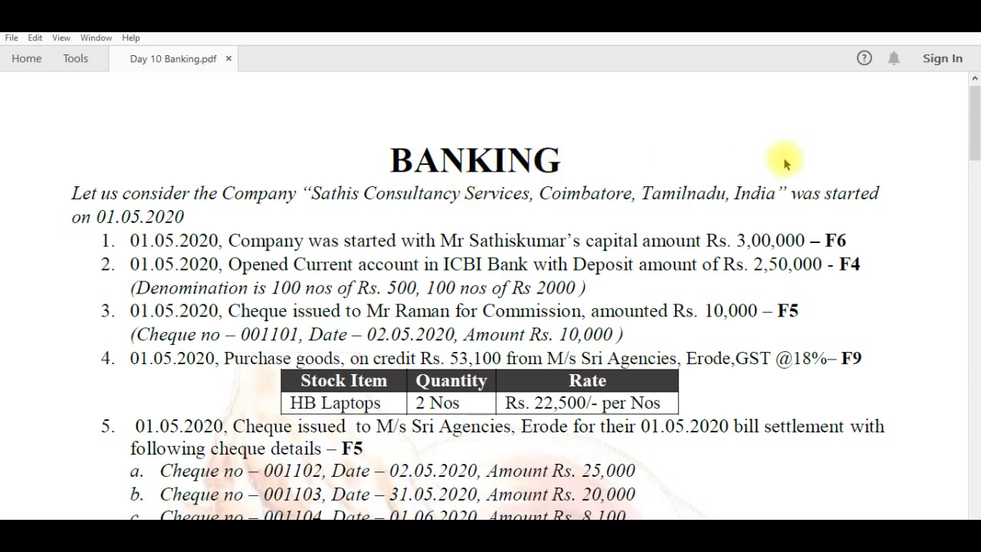
Drag the PDF scrollbar down to show transaction 6 and the Bank Account Ledger steps
{"action": "left_click_drag", "start_coordinate": [976, 140], "coordinate": [976, 174]}
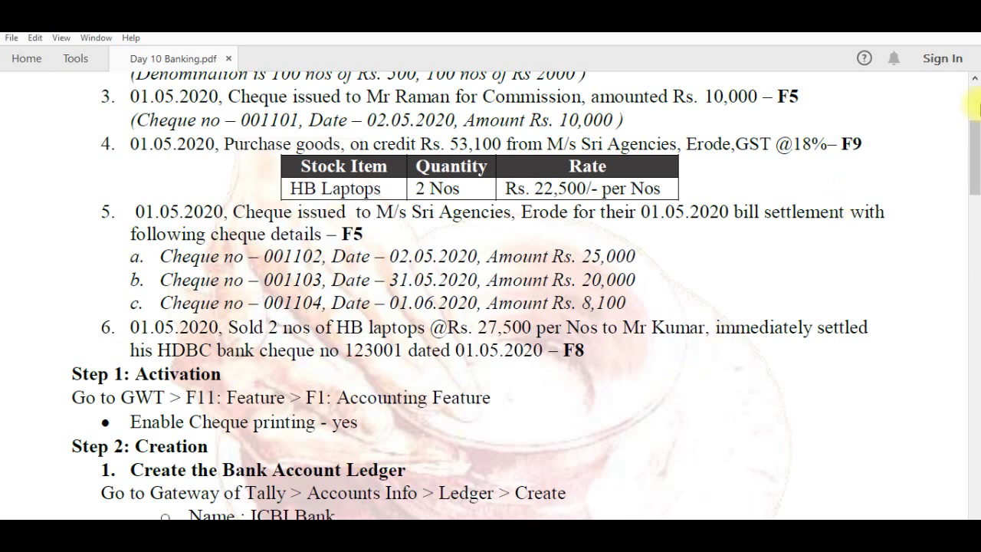
Switch from the Banking PDF to the Tally.ERP 9 Gateway window with Alt+Tab
{"action": "left_click_drag", "start_coordinate": [976, 142], "coordinate": [976, 143]}
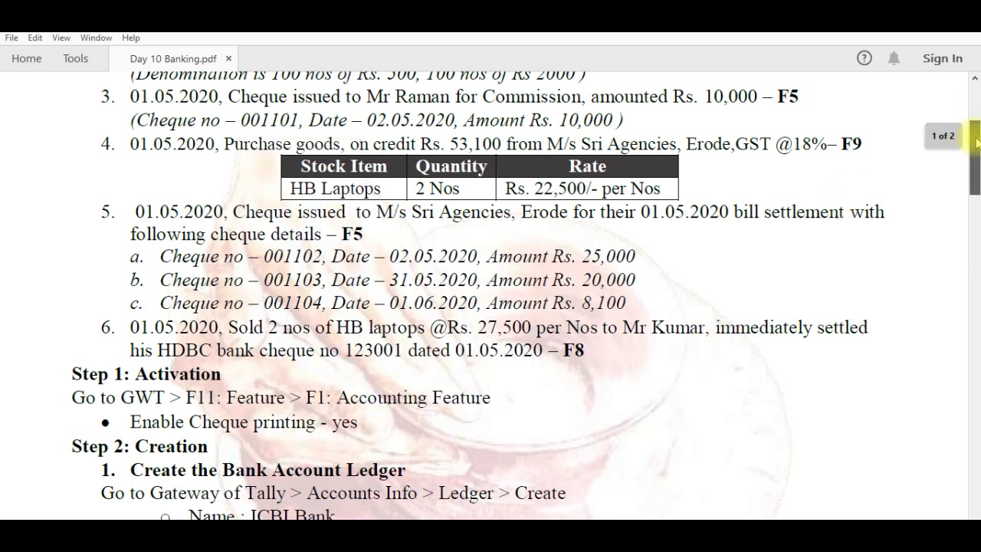
{"action": "left_click_drag", "start_coordinate": [977, 142], "coordinate": [976, 146]}
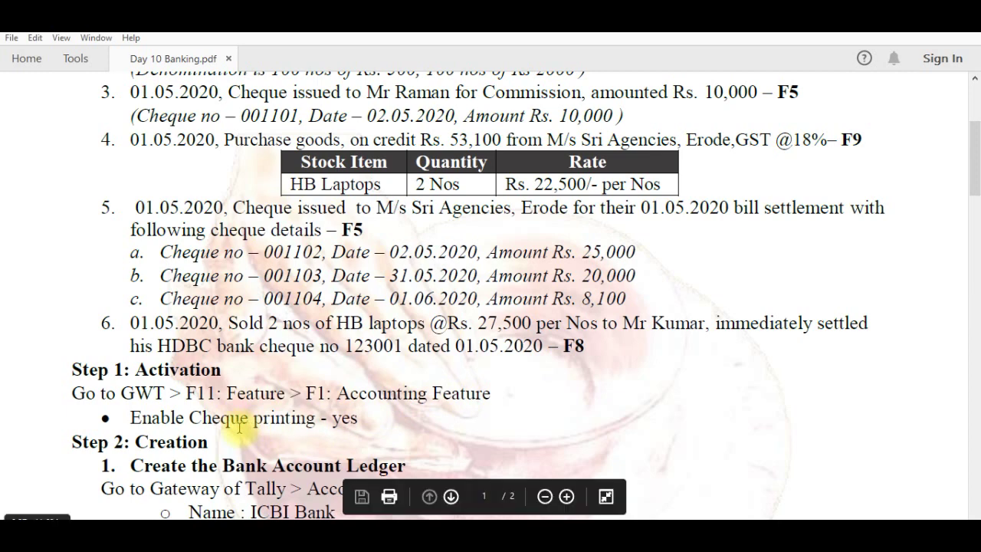
{"action": "key", "text": "alt+Tab"}
{"action": "key", "text": "alt+Tab"}
{"action": "key", "text": "alt+Tab"}
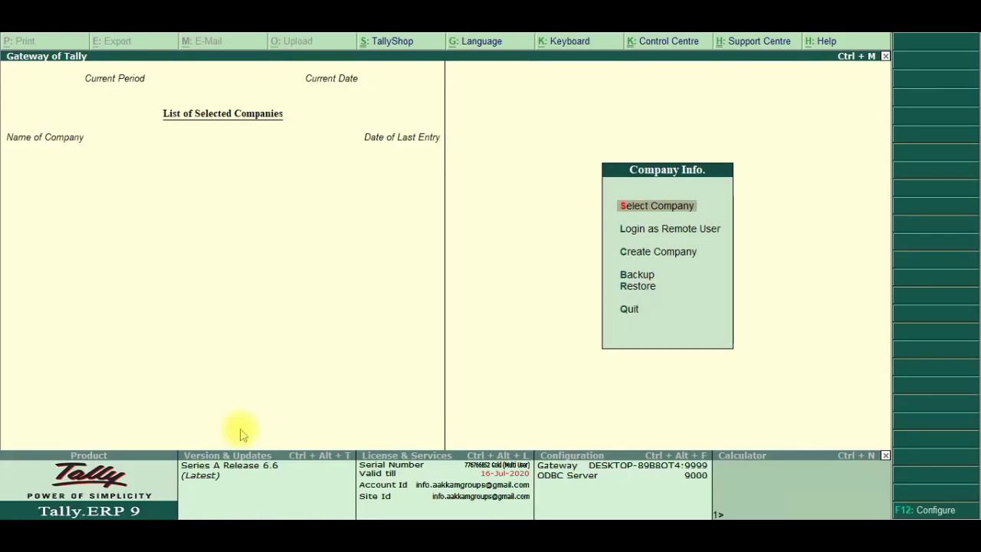
Create a new company named 'Sathis Consultancy Services', correcting the typos in the name
{"action": "key", "text": "Down"}
{"action": "key", "text": "Down"}
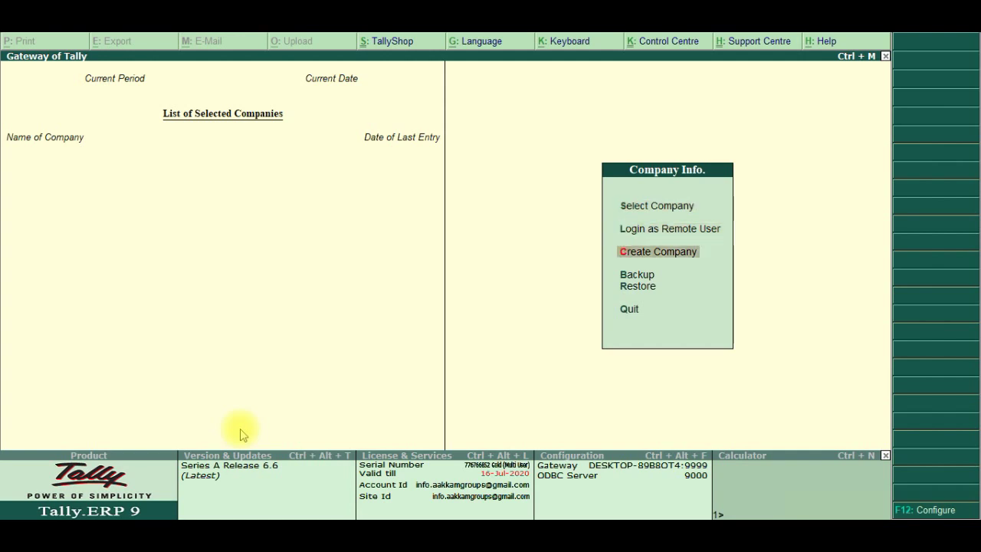
{"action": "key", "text": "Return"}
{"action": "type", "text": "Sathis"}
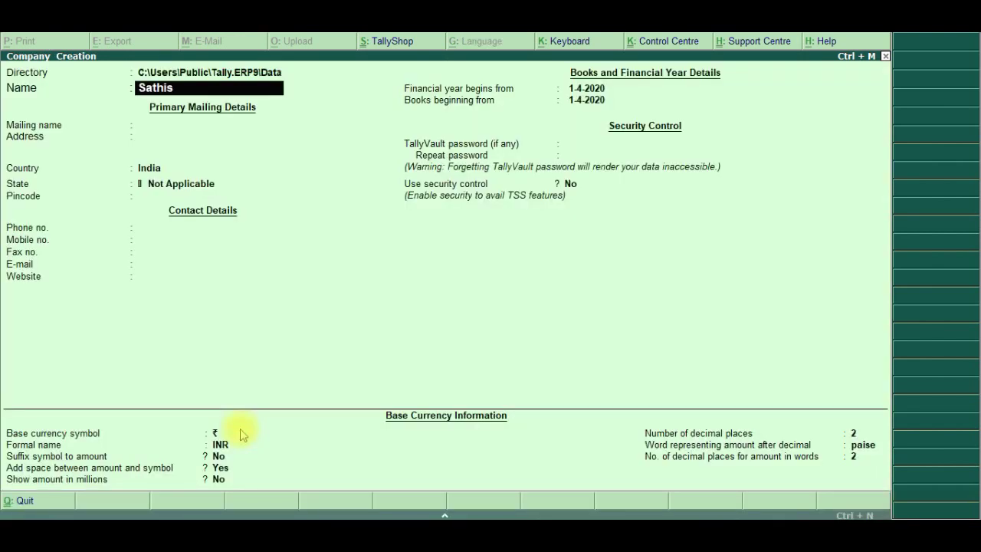
{"action": "type", "text": " COnsultancy"}
{"action": "key", "text": "BackSpace"}
{"action": "key", "text": "BackSpace"}
{"action": "key", "text": "BackSpace"}
{"action": "key", "text": "BackSpace"}
{"action": "key", "text": "BackSpace"}
{"action": "key", "text": "BackSpace"}
{"action": "key", "text": "BackSpace"}
{"action": "key", "text": "BackSpace"}
{"action": "key", "text": "BackSpace"}
{"action": "key", "text": "BackSpace"}
{"action": "type", "text": "onsultancy Servie"}
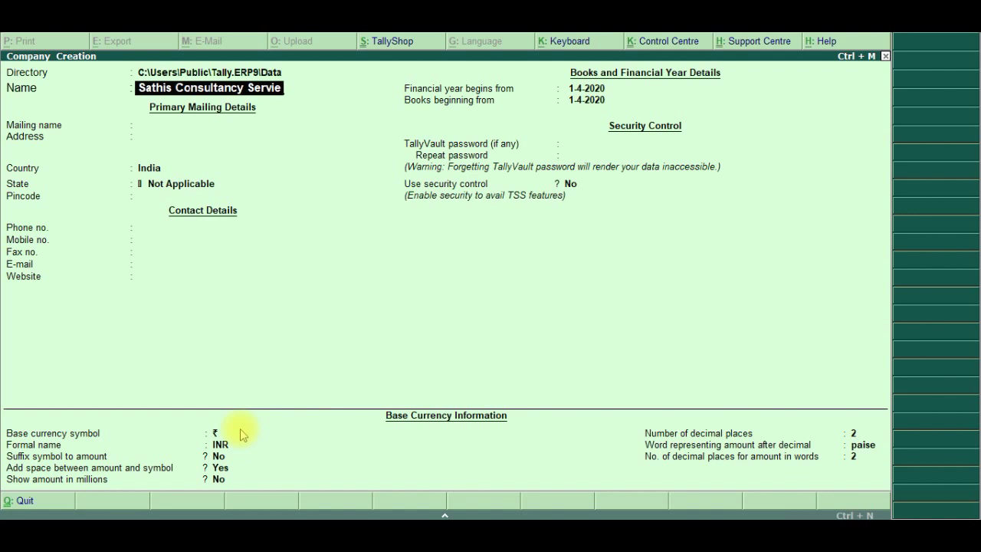
{"action": "key", "text": "BackSpace"}
{"action": "type", "text": "s"}
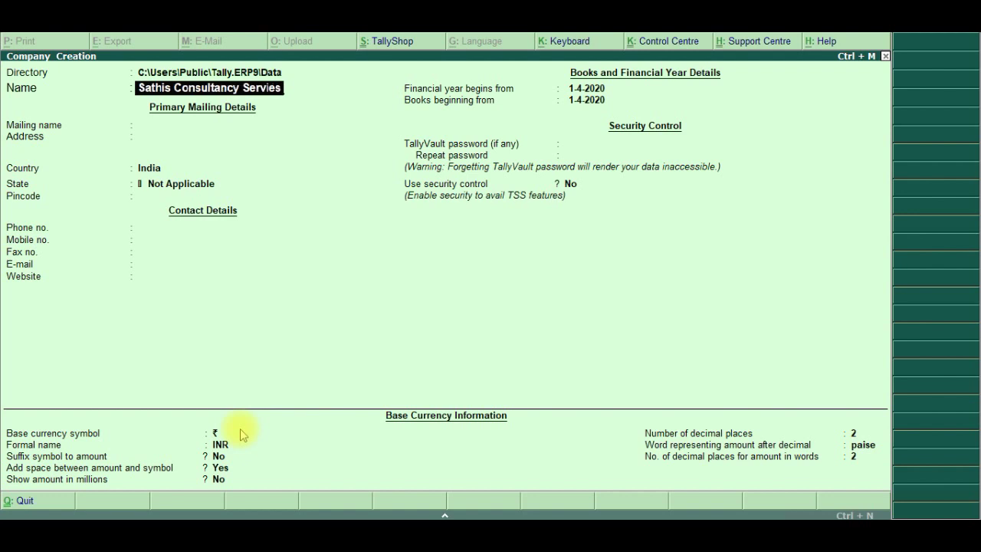
{"action": "key", "text": "BackSpace"}
{"action": "key", "text": "BackSpace"}
{"action": "type", "text": "ces"}
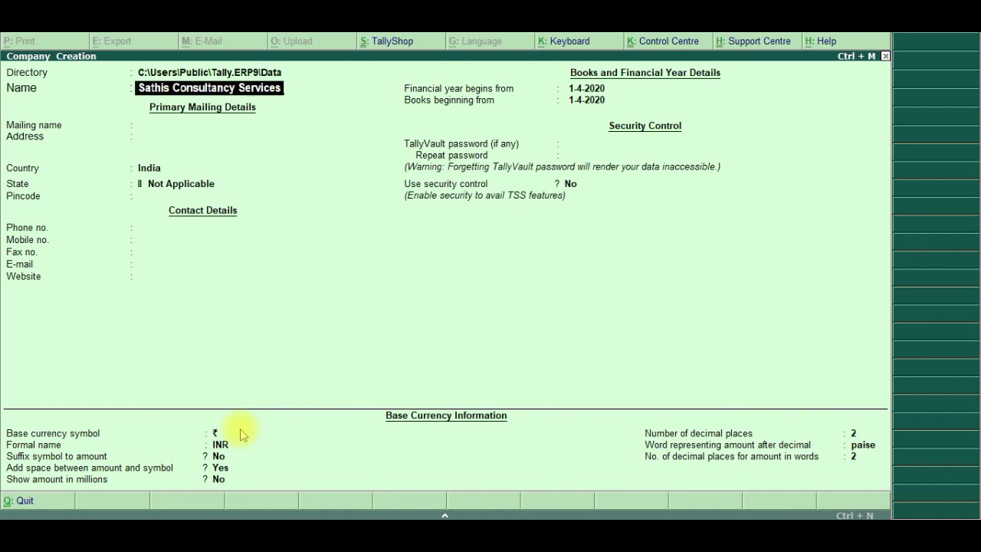
{"action": "key", "text": "Return"}
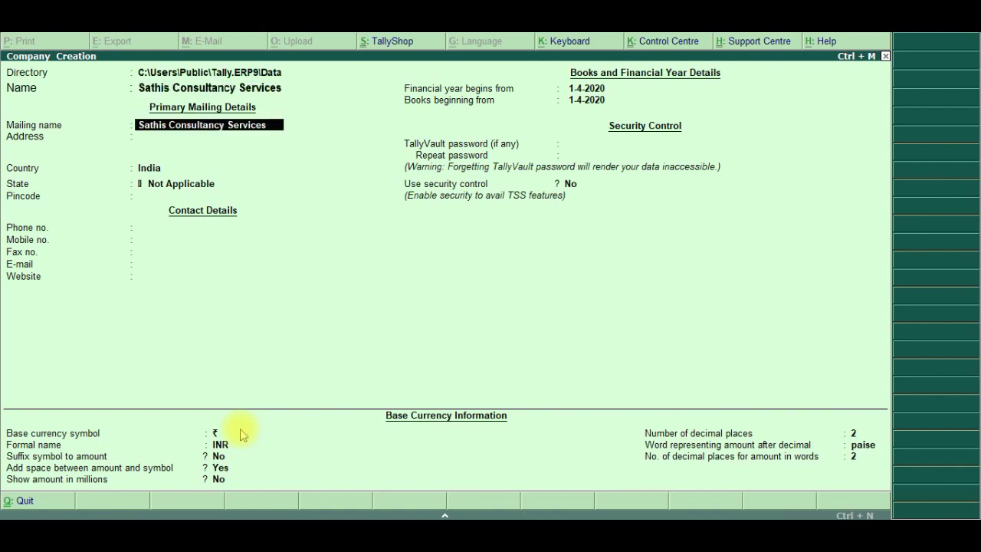
Keep the mailing name and enter the company's three-line Coimbatore street address
{"action": "key", "text": "Return"}
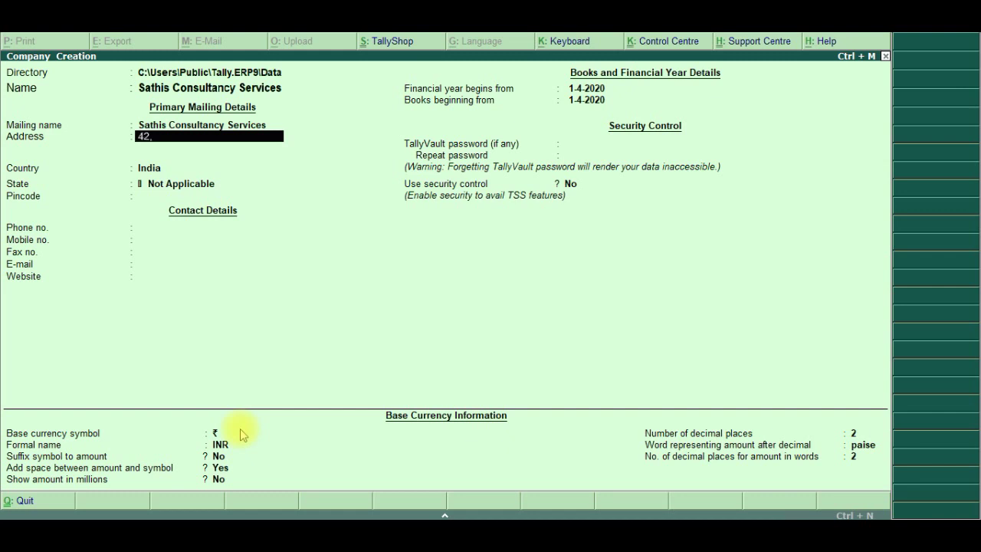
{"action": "key", "text": "Return"}
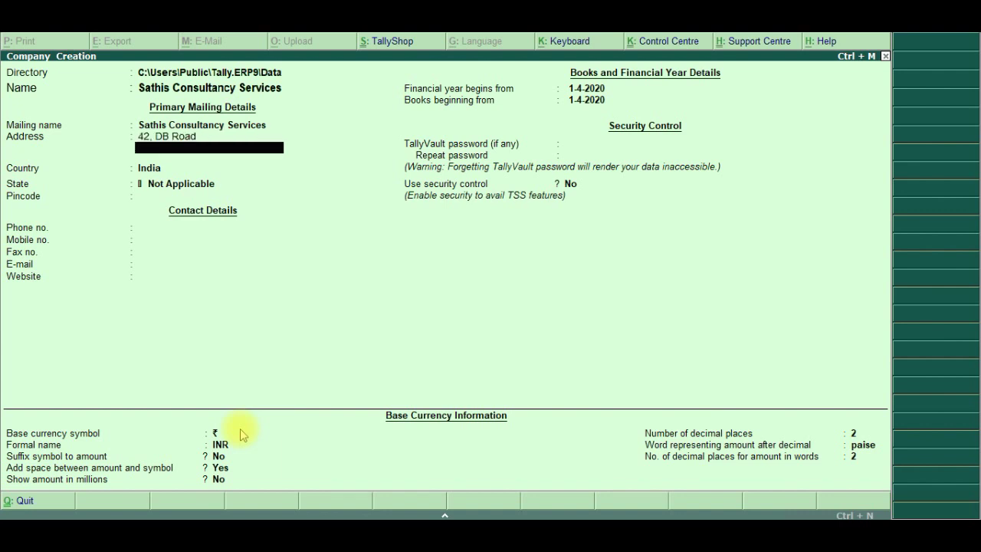
{"action": "key", "text": "Return"}
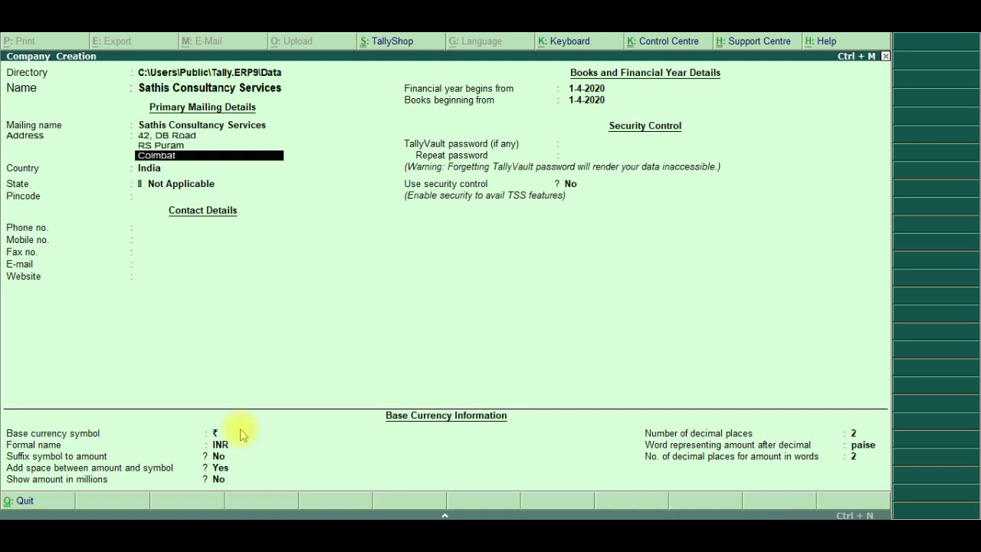
{"action": "key", "text": "Return"}
{"action": "key", "text": "Return"}
{"action": "key", "text": "Return"}
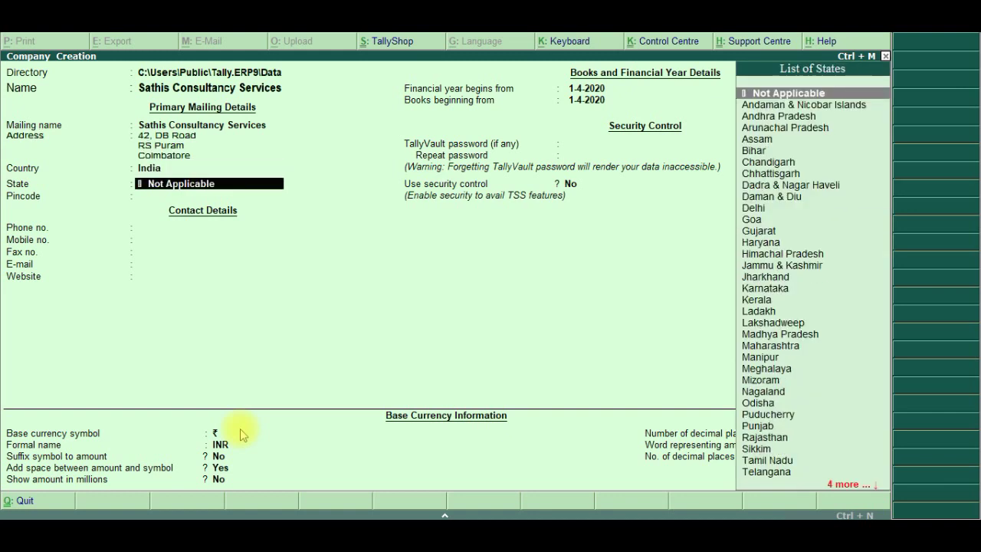
Set state Tamil Nadu, pincode 641002, and enter the company's phone and mobile numbers
{"action": "type", "text": "Tamil"}
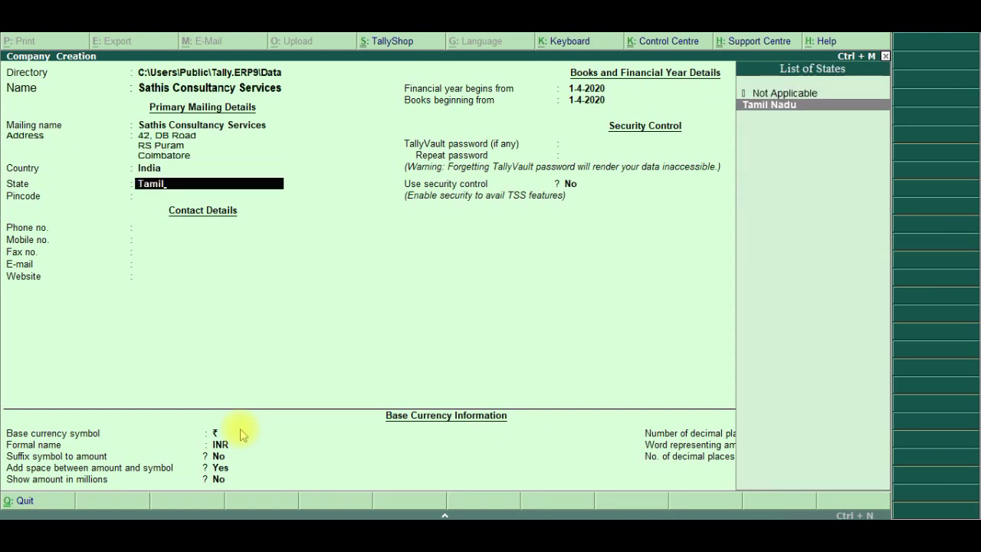
{"action": "key", "text": "Return"}
{"action": "type", "text": "641"}
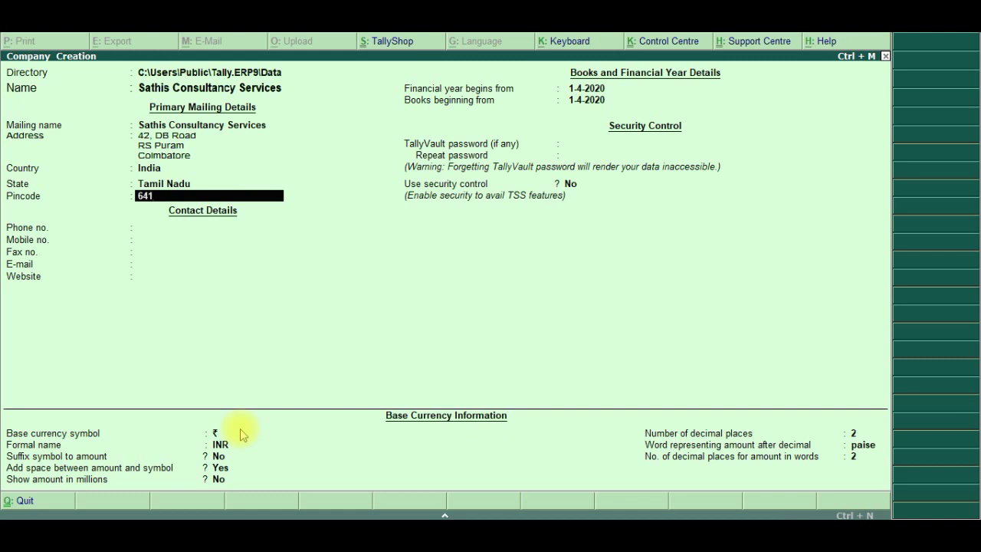
{"action": "type", "text": "002"}
{"action": "key", "text": "Return"}
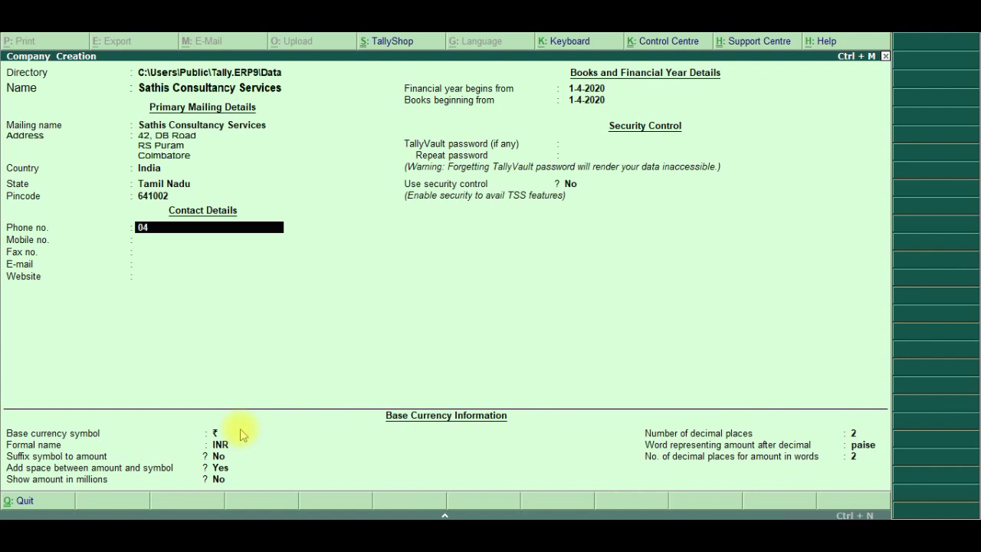
{"action": "key", "text": "Return"}
{"action": "type", "text": "9876543210"}
{"action": "key", "text": "Return"}
{"action": "key", "text": "Return"}
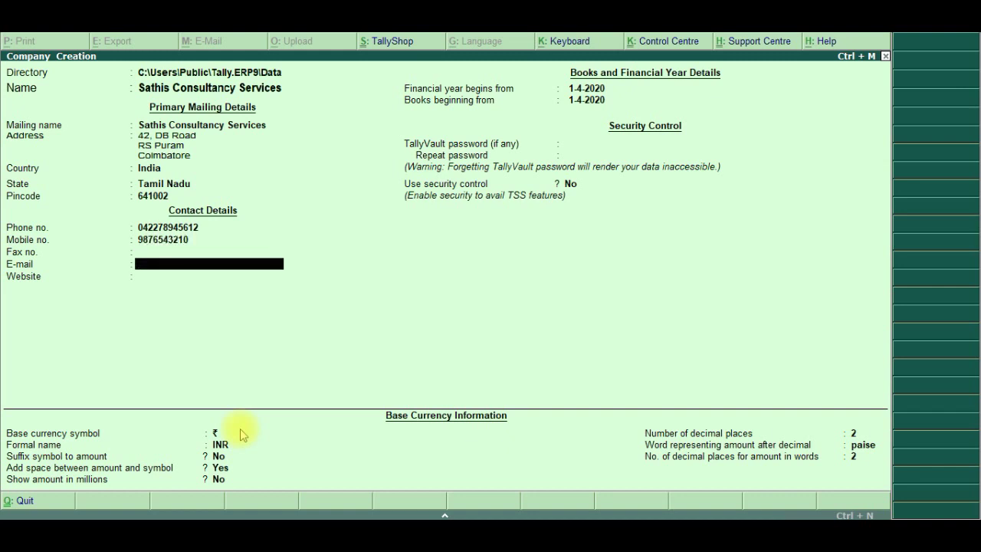
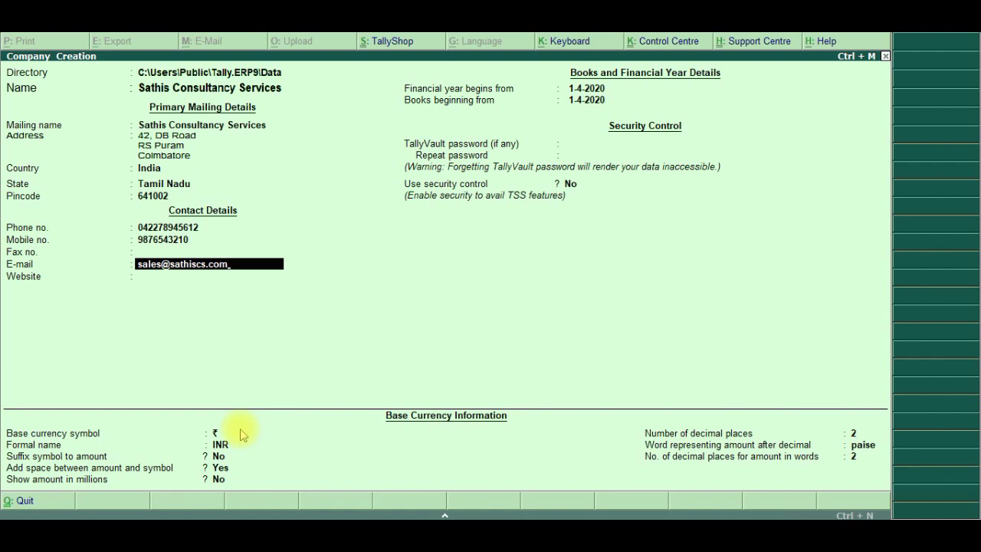
{"action": "key", "text": "Return"}
{"action": "key", "text": "ctrl+alt+v"}
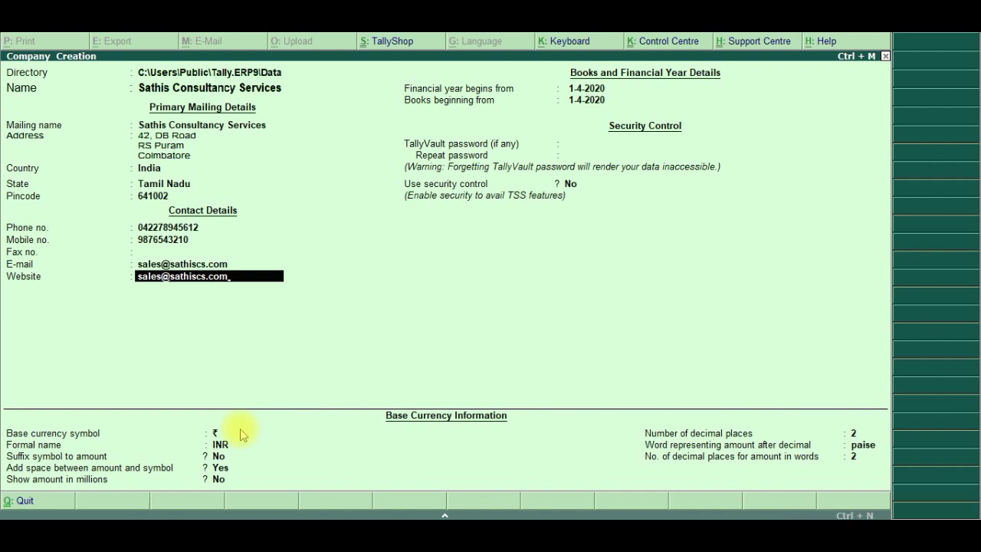
{"action": "type", "text": "www."}
Fix the website address, set books beginning from 1-5-2020, and save the company
{"action": "key", "text": "Delete"}
{"action": "key", "text": "Delete"}
{"action": "key", "text": "Delete"}
{"action": "key", "text": "Delete"}
{"action": "key", "text": "Delete"}
{"action": "key", "text": "Delete"}
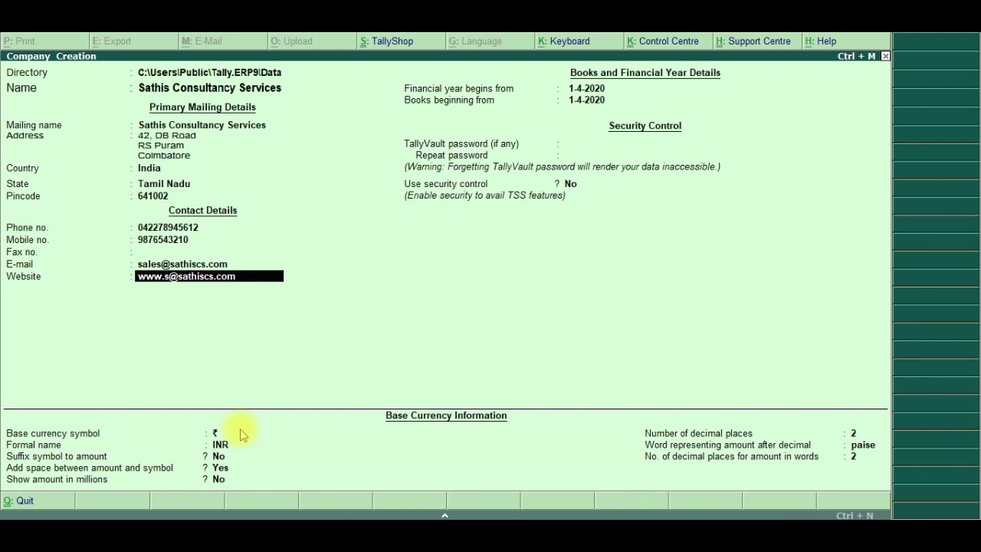
{"action": "key", "text": "Return"}
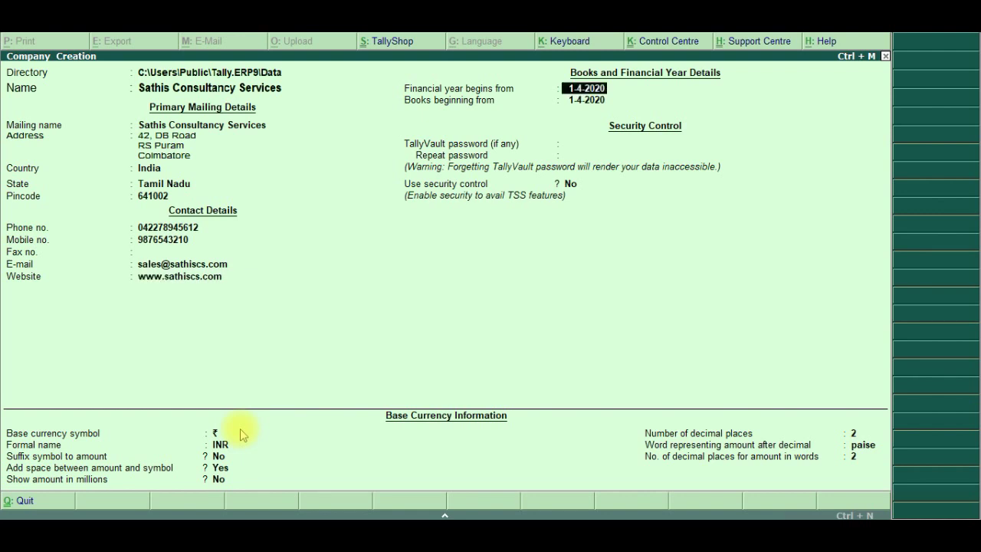
{"action": "key", "text": "Return"}
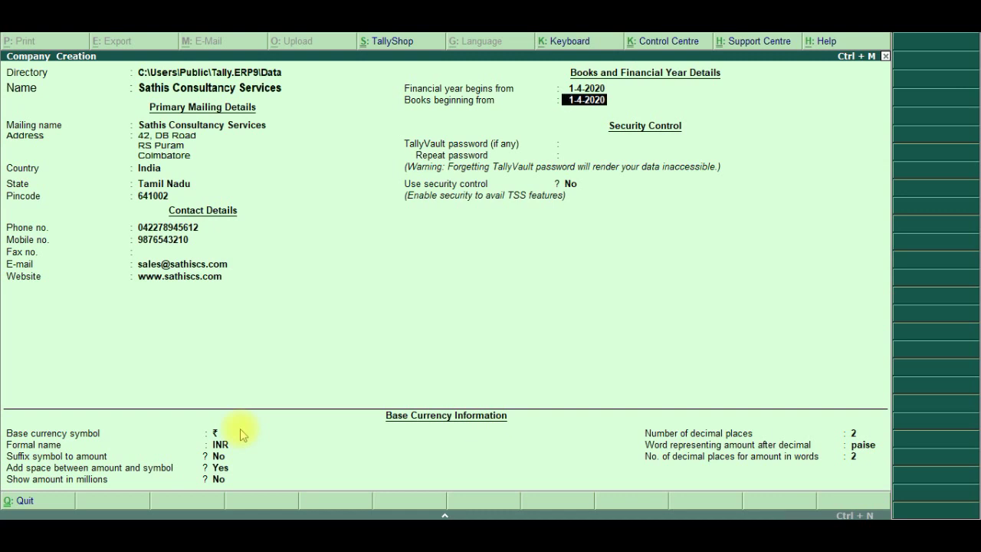
{"action": "type", "text": "1.5.2020"}
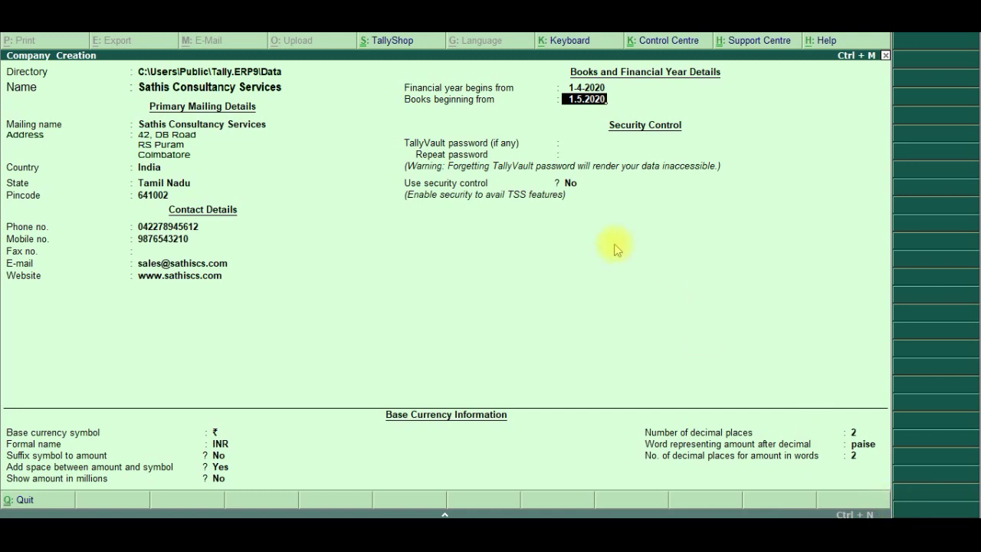
{"action": "key", "text": "Return"}
{"action": "key", "text": "Return"}
{"action": "key", "text": "Return"}
{"action": "key", "text": "Return"}
{"action": "key", "text": "Return"}
{"action": "key", "text": "Return"}
{"action": "key", "text": "Return"}
{"action": "key", "text": "Return"}
{"action": "key", "text": "Return"}
{"action": "key", "text": "Return"}
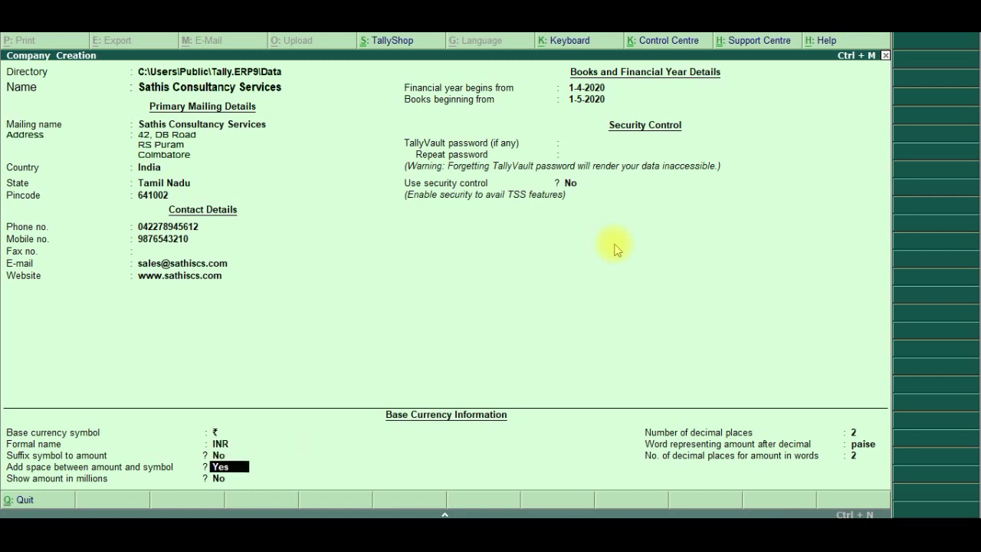
{"action": "key", "text": "Return"}
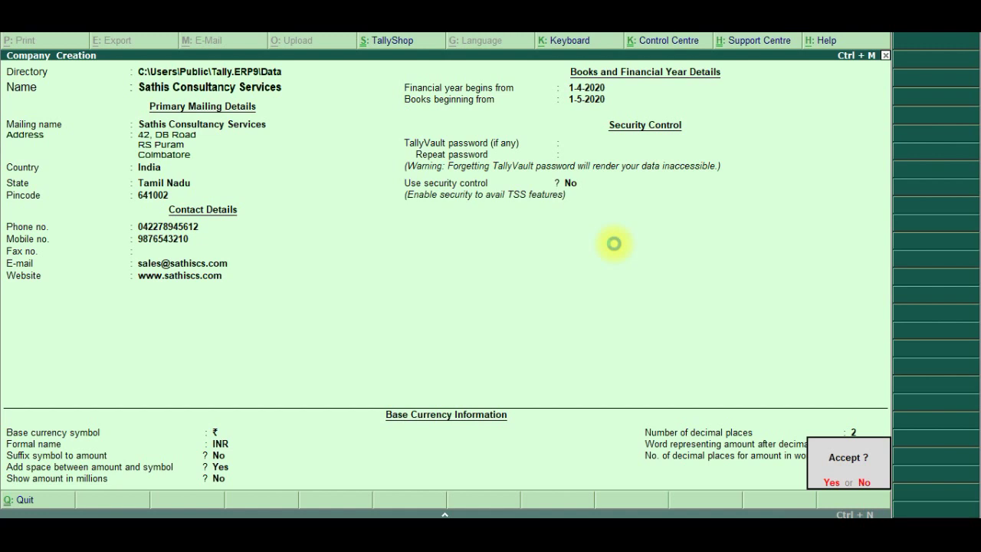
{"action": "key", "text": "Return"}
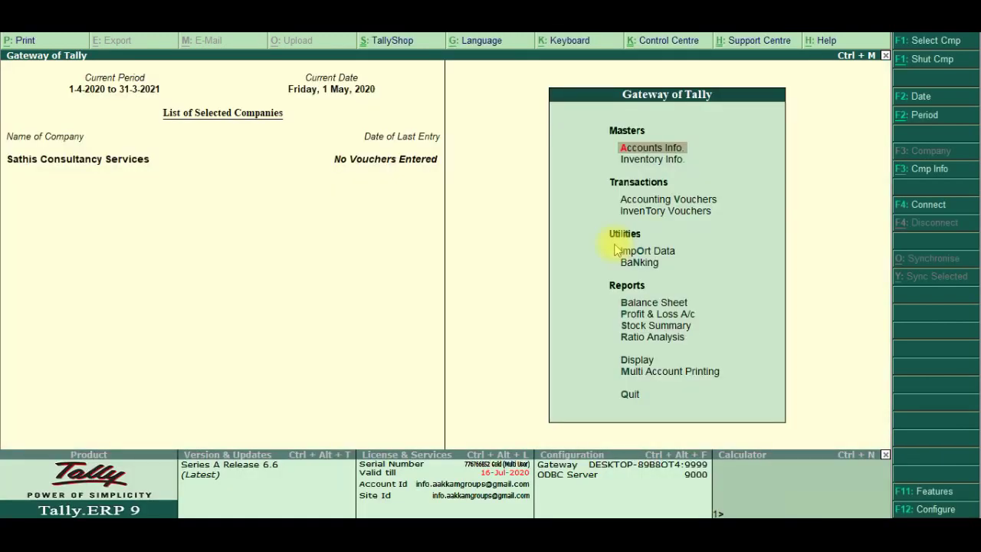
Accept the F11 Accounting Features with Enable cheque printing set to Yes
{"action": "left_click", "coordinate": [922, 490]}
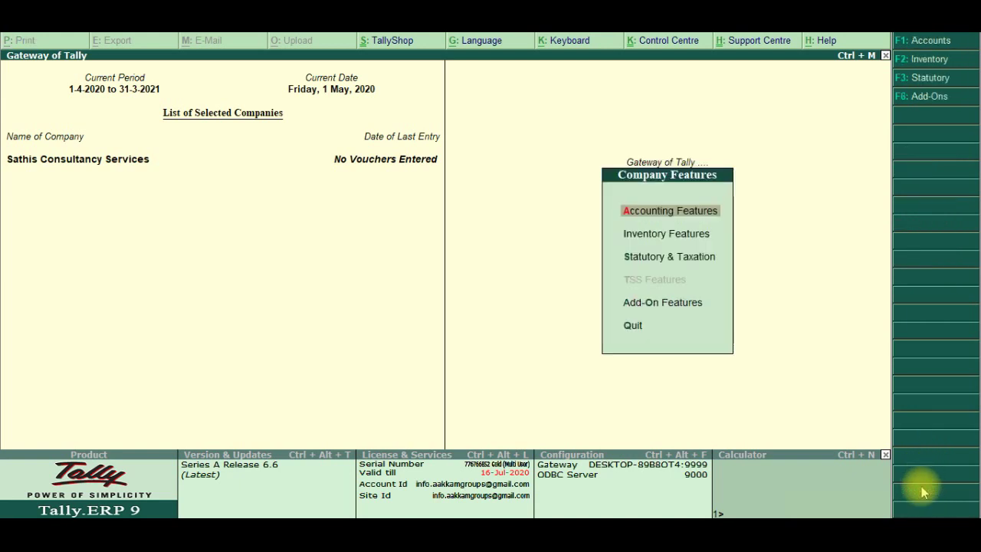
{"action": "key", "text": "Return"}
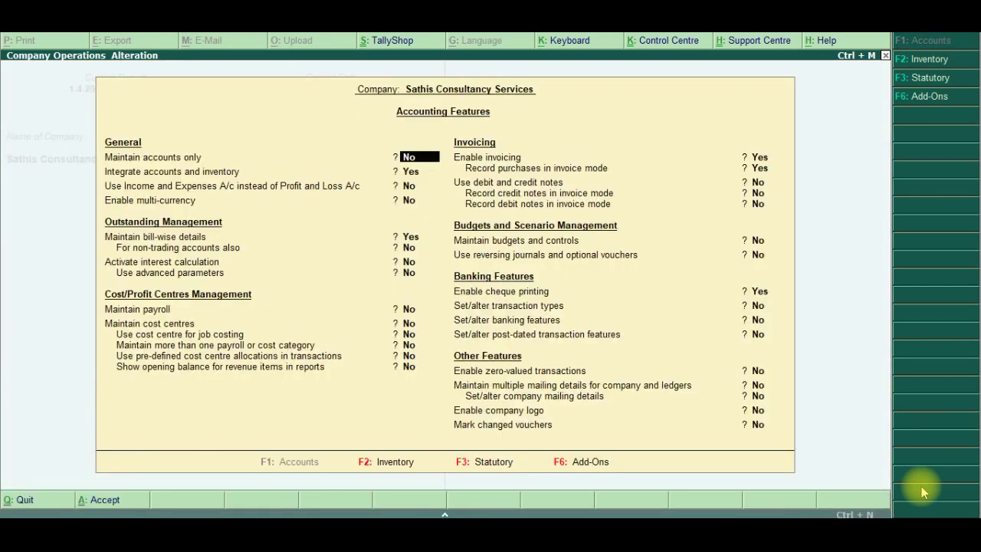
{"action": "key", "text": "Return"}
{"action": "key", "text": "Return"}
{"action": "key", "text": "Return"}
{"action": "key", "text": "Return"}
{"action": "key", "text": "Return"}
{"action": "key", "text": "Return"}
{"action": "key", "text": "Return"}
{"action": "key", "text": "Return"}
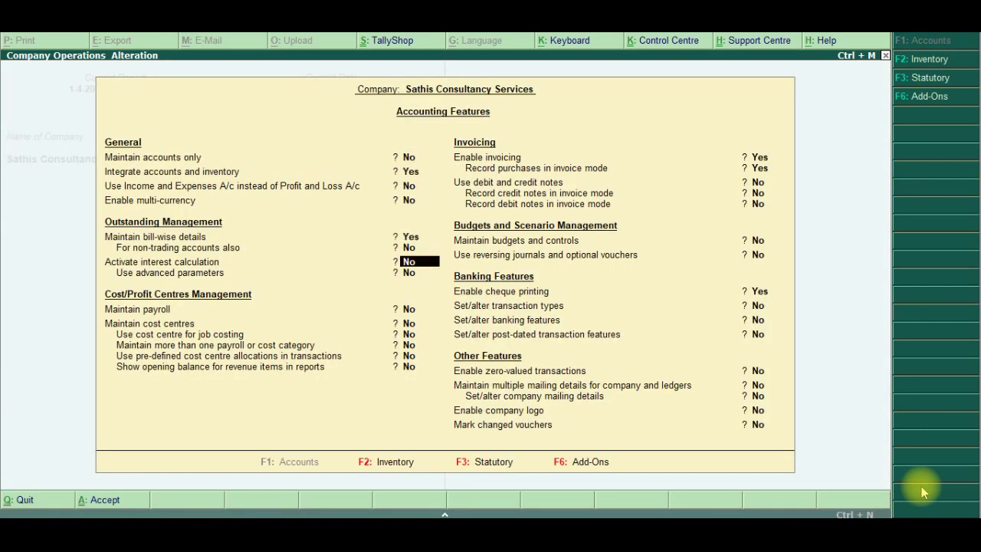
{"action": "key", "text": "Return"}
{"action": "key", "text": "Return"}
{"action": "key", "text": "Return"}
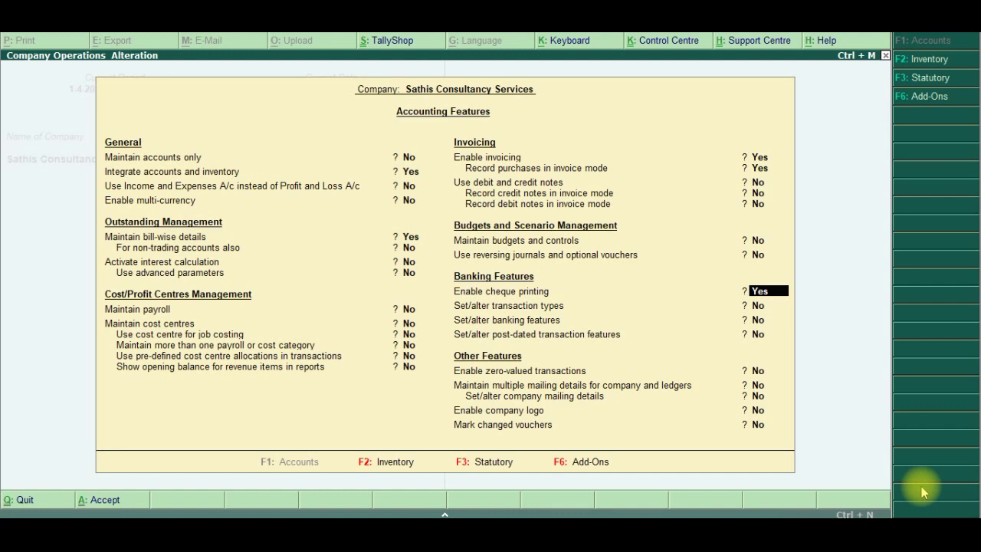
{"action": "key", "text": "Return"}
{"action": "key", "text": "Return"}
{"action": "key", "text": "Return"}
{"action": "key", "text": "Return"}
{"action": "key", "text": "Return"}
{"action": "key", "text": "Return"}
{"action": "key", "text": "Return"}
{"action": "key", "text": "Return"}
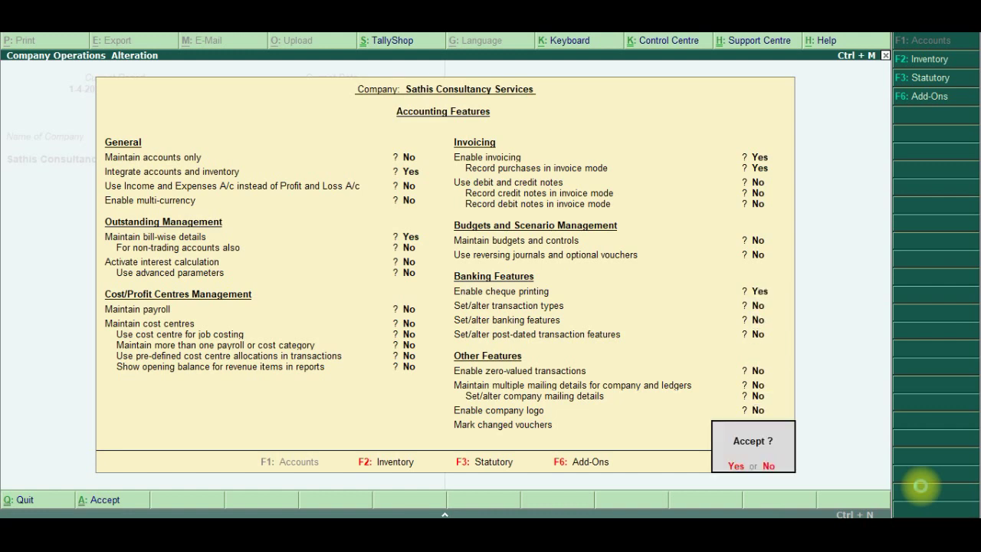
{"action": "key", "text": "Return"}
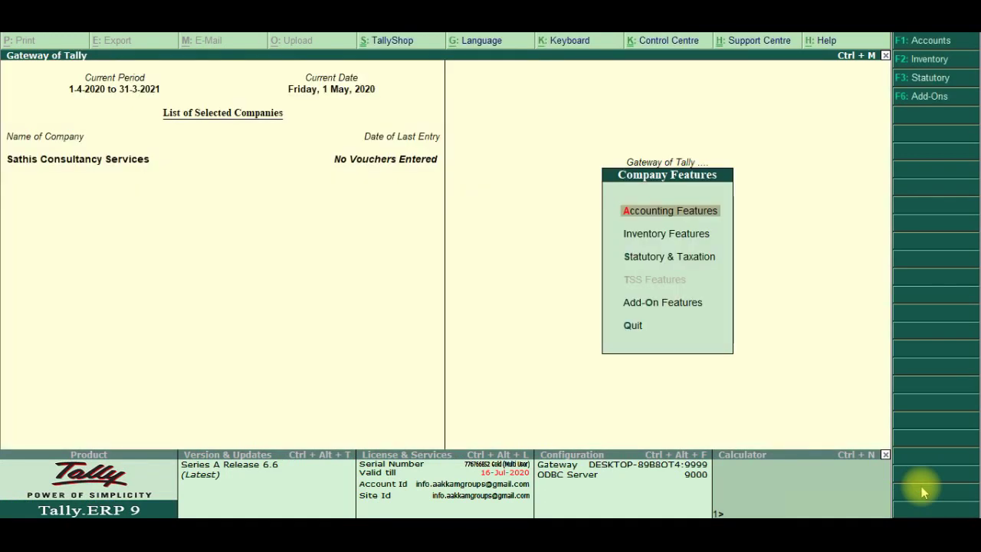
{"action": "key", "text": "alt+Tab"}
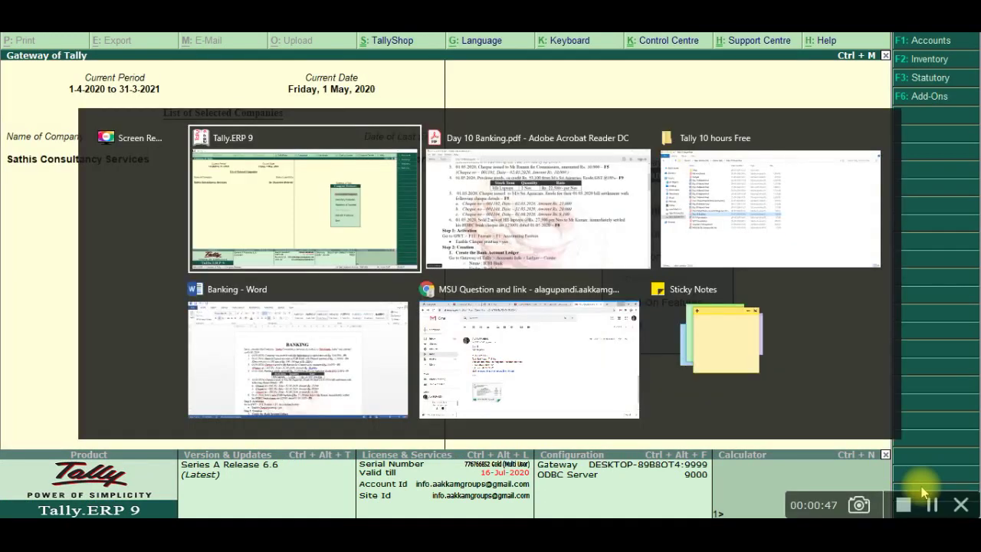
{"action": "key", "text": "alt+Tab"}
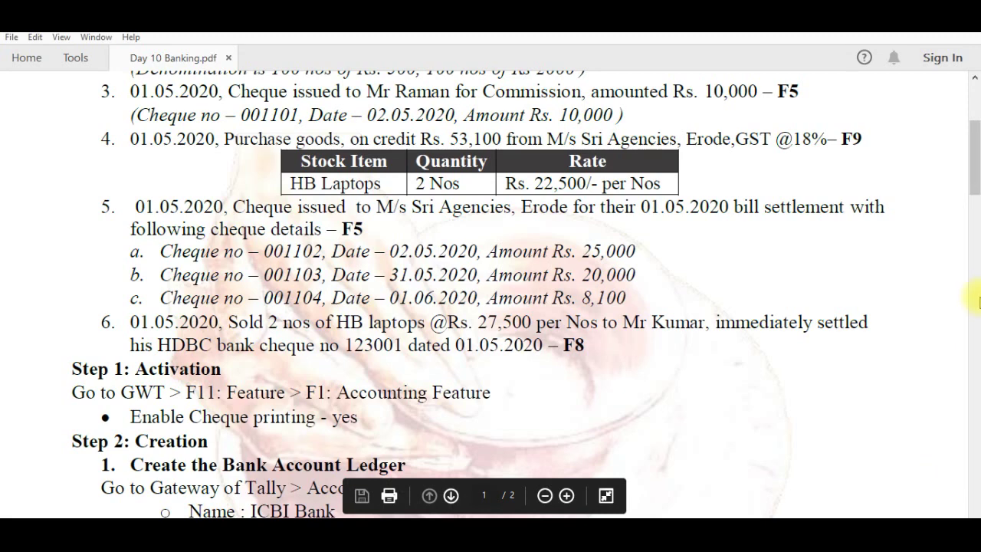
{"action": "scroll", "coordinate": [972, 199], "scroll_direction": "down", "scroll_amount": 5}
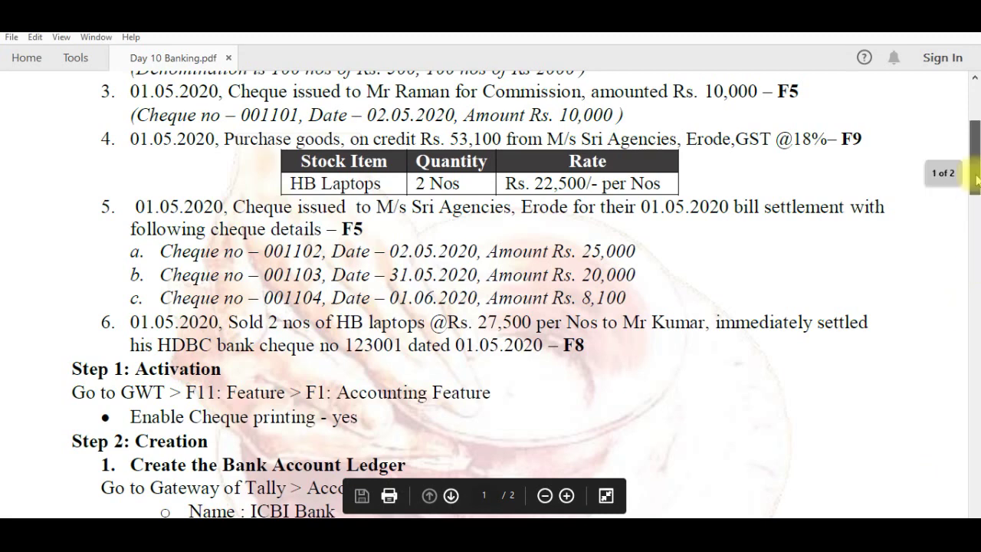
{"action": "scroll", "coordinate": [973, 219], "scroll_direction": "down", "scroll_amount": 2}
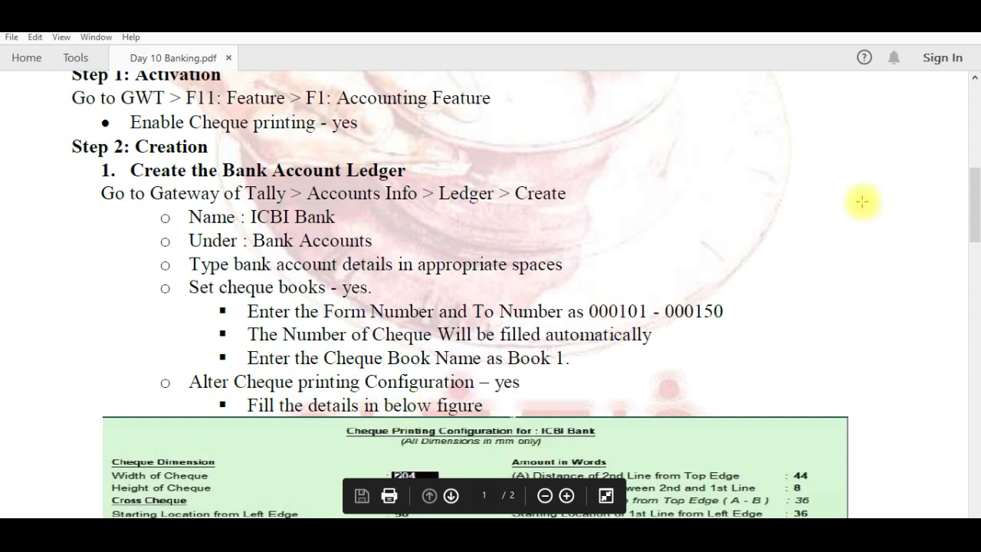
{"action": "left_click_drag", "start_coordinate": [975, 190], "coordinate": [976, 207]}
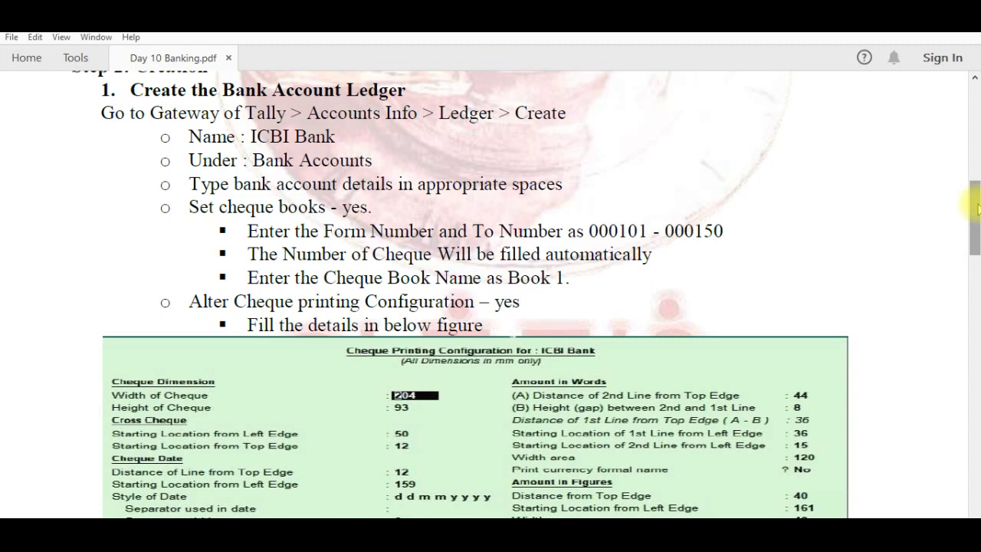
{"action": "key", "text": "alt+Tab"}
{"action": "key", "text": "alt+Tab"}
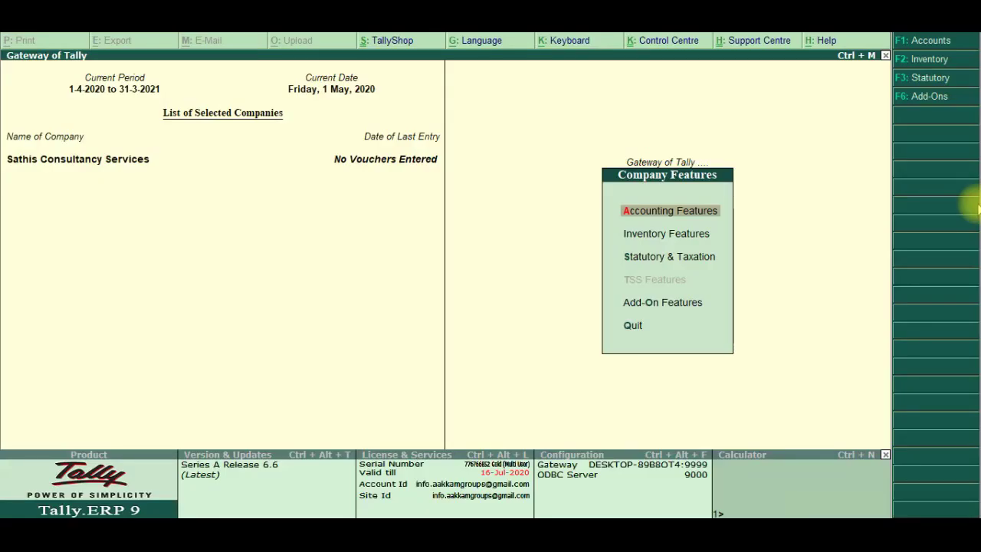
Under Accounts Info > Ledgers, create a ledger 'ICBI Bank' under Bank Accounts
{"action": "key", "text": "Escape"}
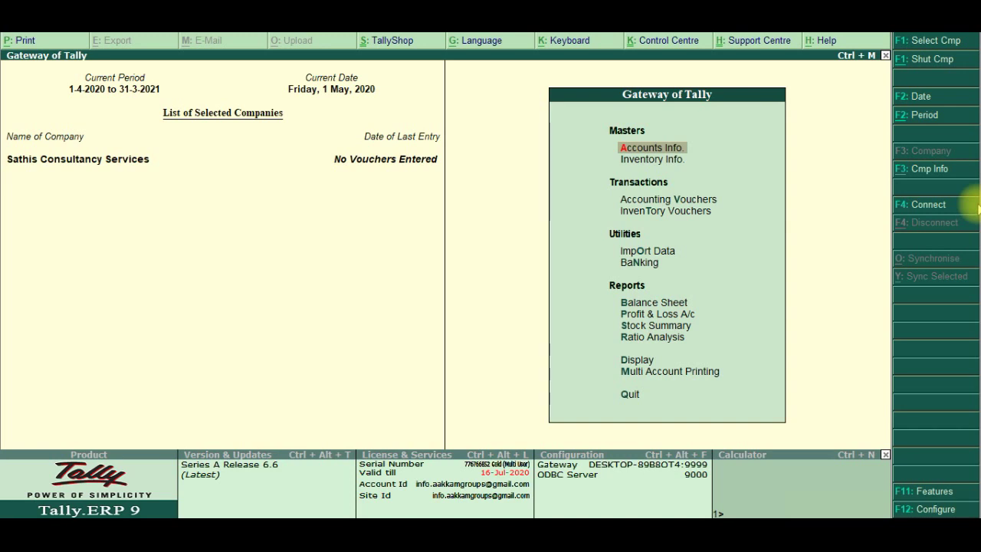
{"action": "key", "text": "Return"}
{"action": "key", "text": "Down"}
{"action": "key", "text": "Return"}
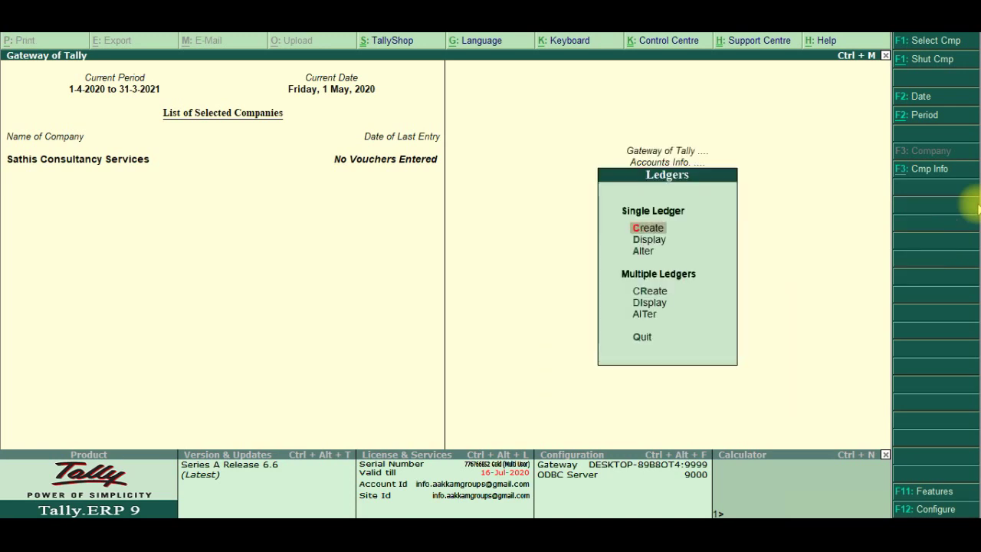
{"action": "key", "text": "Return"}
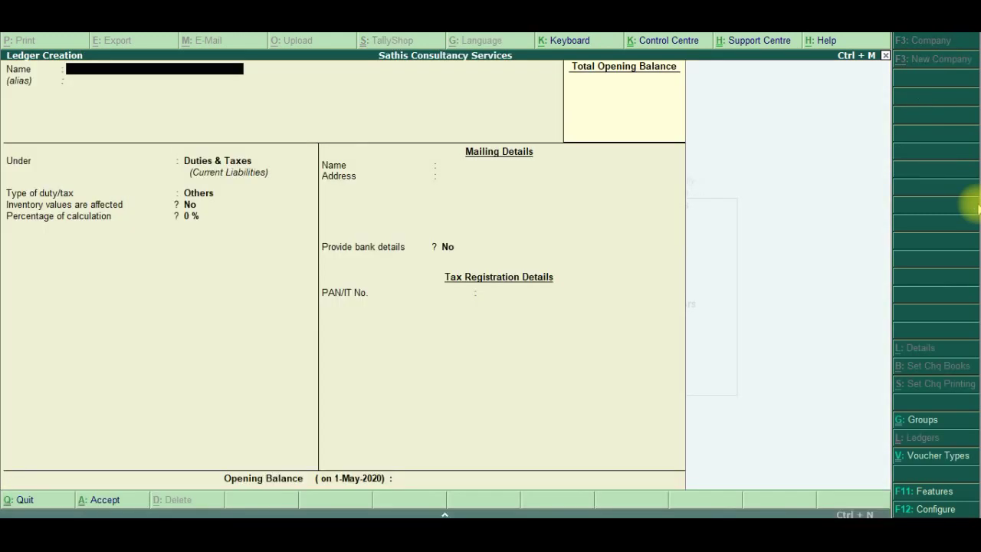
{"action": "type", "text": "ICBI Bank"}
{"action": "key", "text": "Return"}
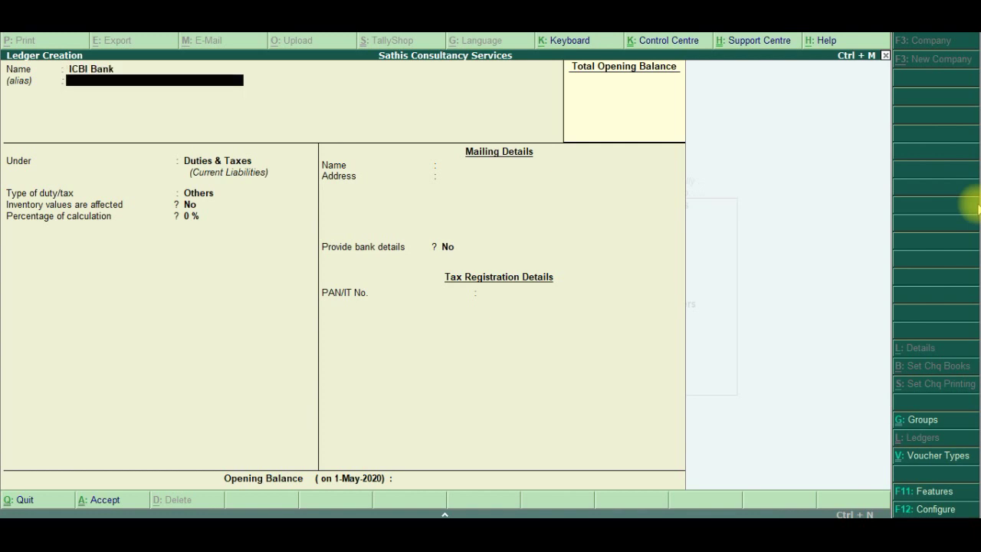
{"action": "key", "text": "Return"}
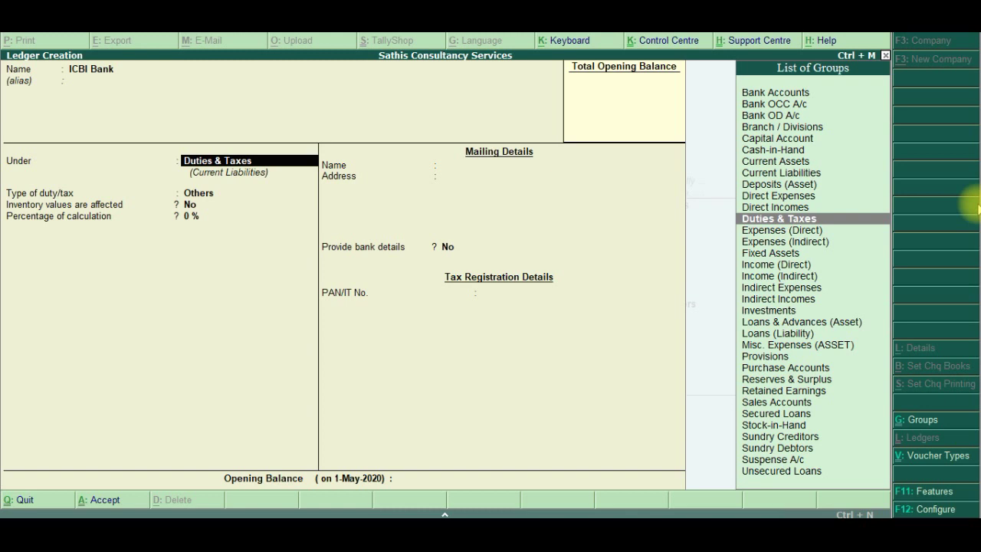
{"action": "type", "text": "Bank"}
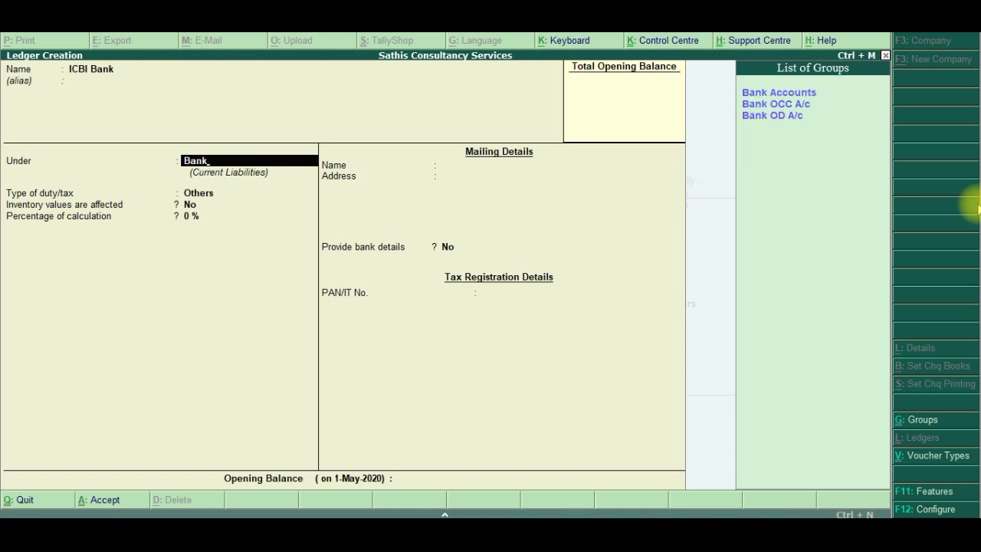
{"action": "key", "text": "Return"}
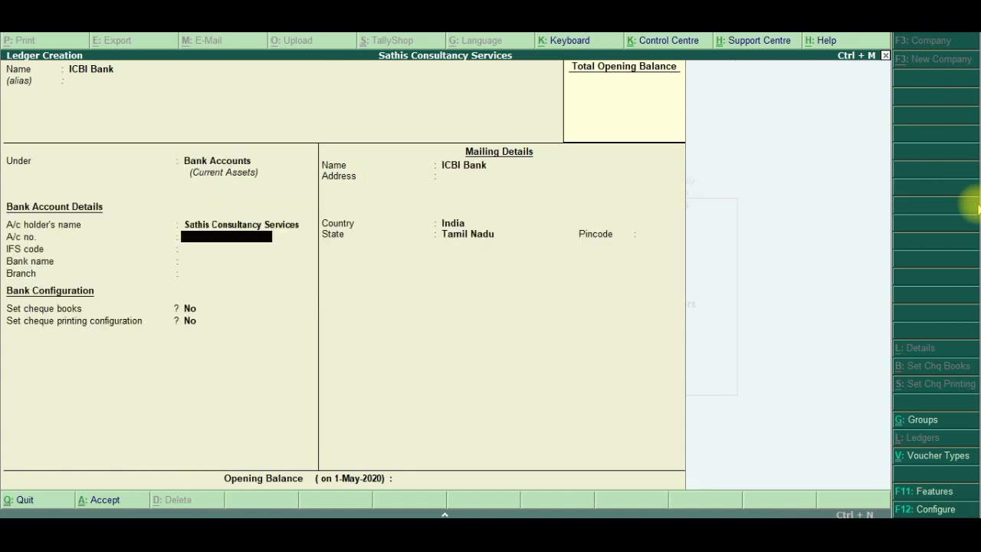
Enter the ICBI Bank ledger's account number and IFS code ICBI0123565
{"action": "type", "text": "1234567891234"}
{"action": "key", "text": "Return"}
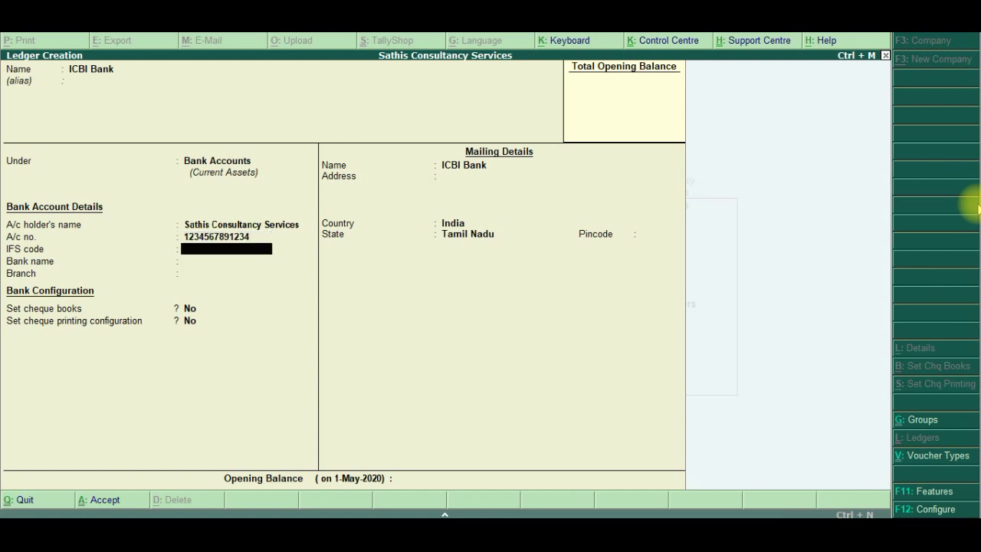
{"action": "type", "text": "ICBI0123565"}
{"action": "key", "text": "Return"}
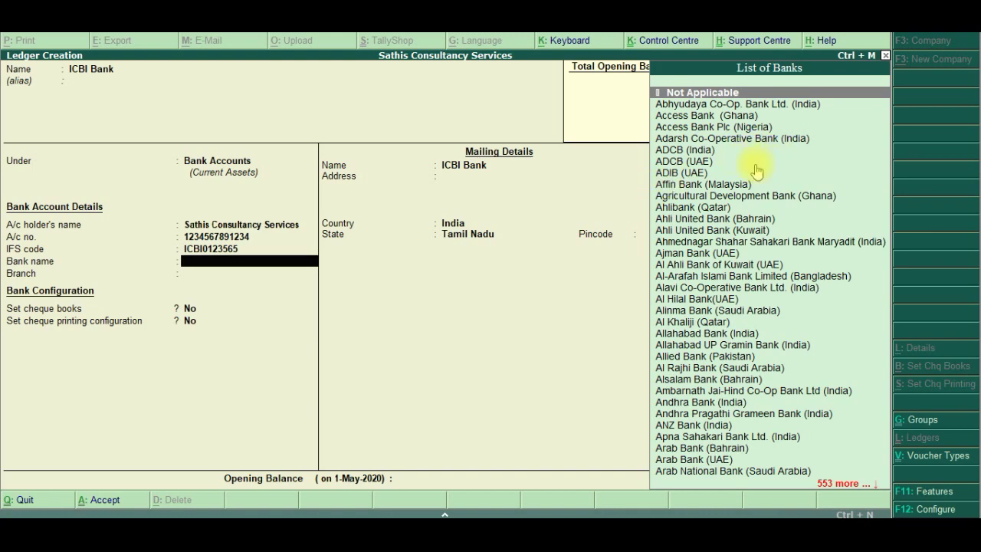
Set the bank to ICICI Bank (India), branch RS Puram, skip cheque books, and enable cheque printing
{"action": "type", "text": "Ic"}
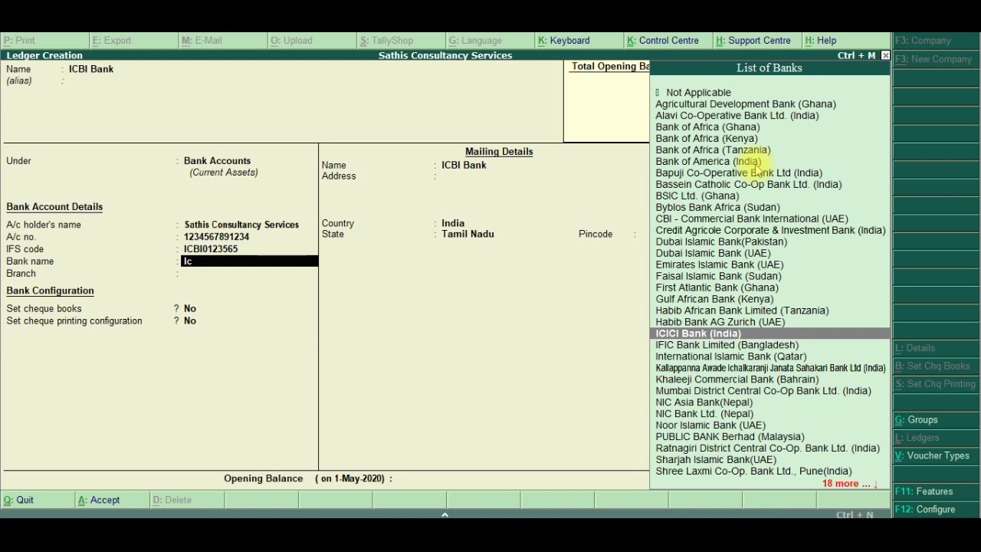
{"action": "type", "text": "ic"}
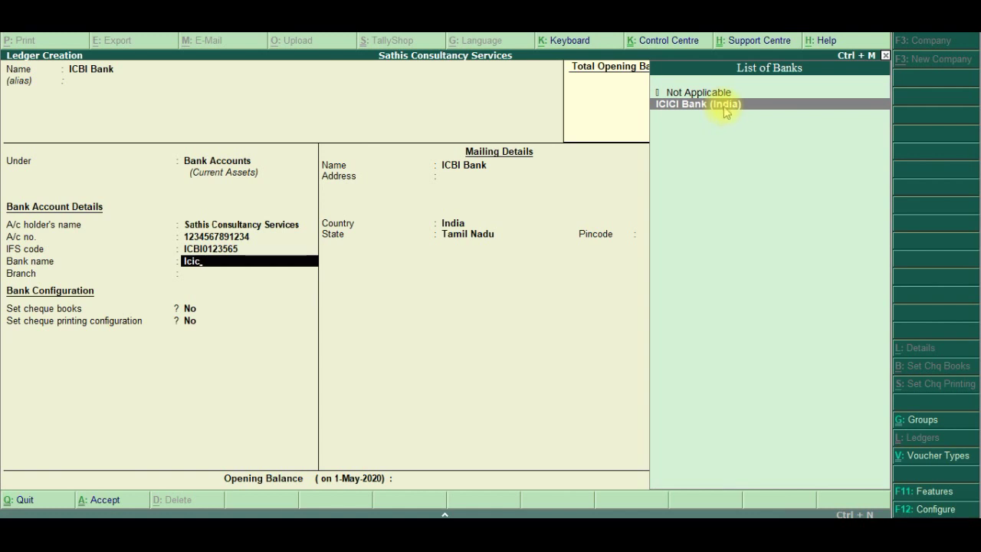
{"action": "left_click", "coordinate": [725, 112]}
{"action": "type", "text": "Rs"}
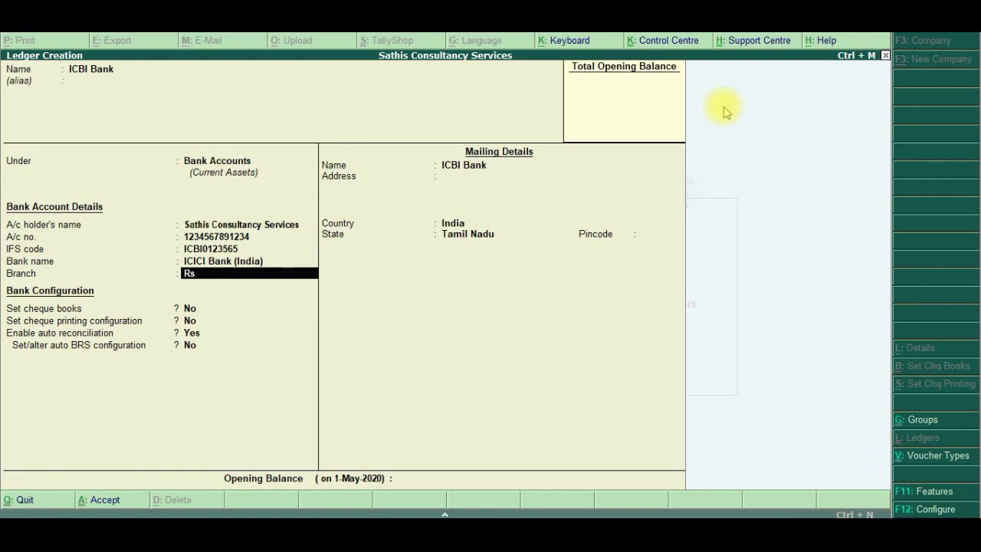
{"action": "key", "text": "BackSpace"}
{"action": "type", "text": "S Puram"}
{"action": "key", "text": "Return"}
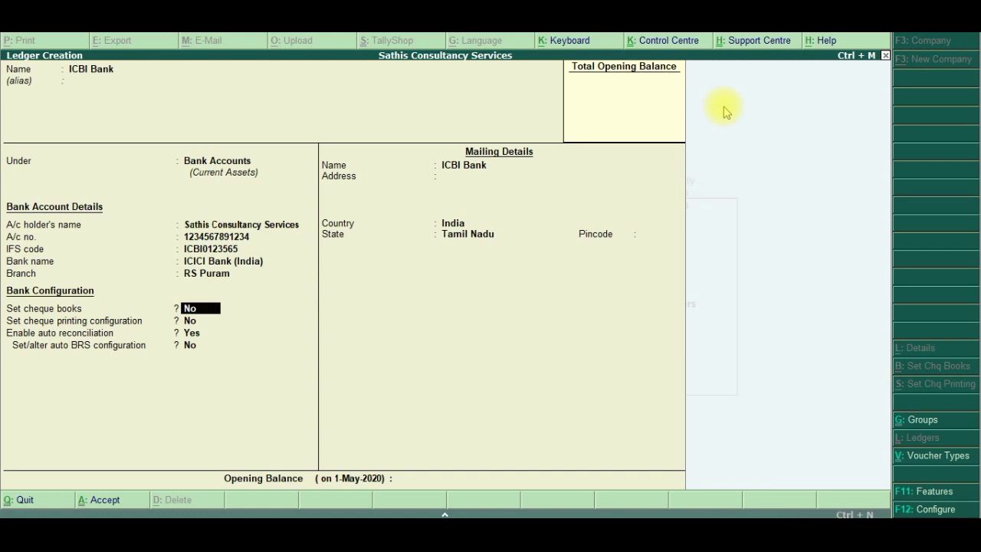
{"action": "key", "text": "Return"}
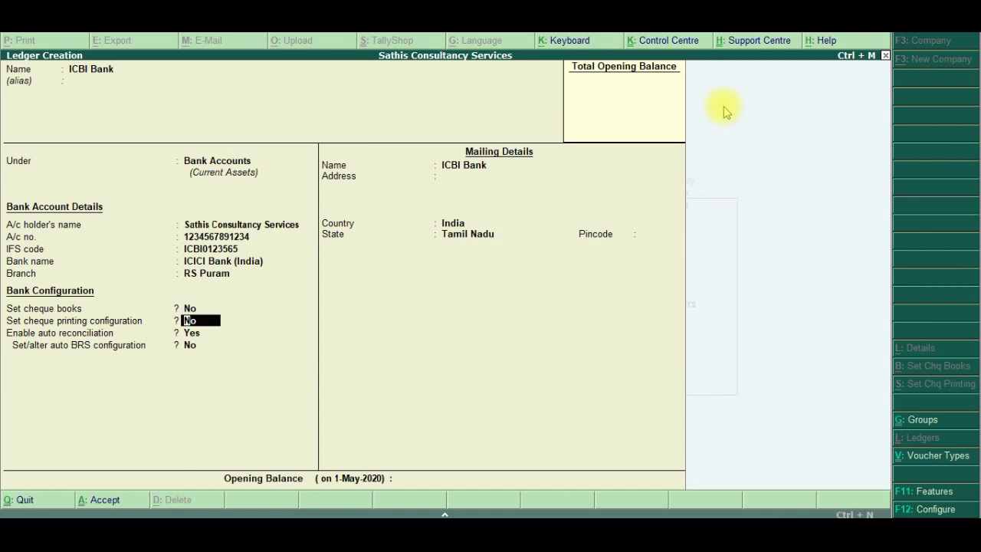
{"action": "type", "text": "y"}
Preview CTS Formats 4 to 1 and Formats 4 to 1, then pick CTS Format 5
{"action": "key", "text": "Return"}
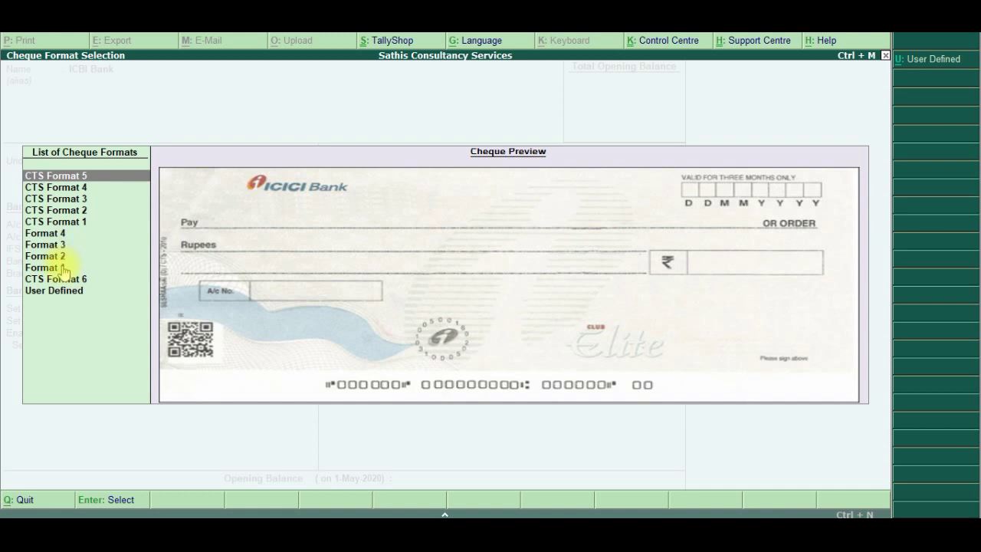
{"action": "left_click", "coordinate": [66, 190]}
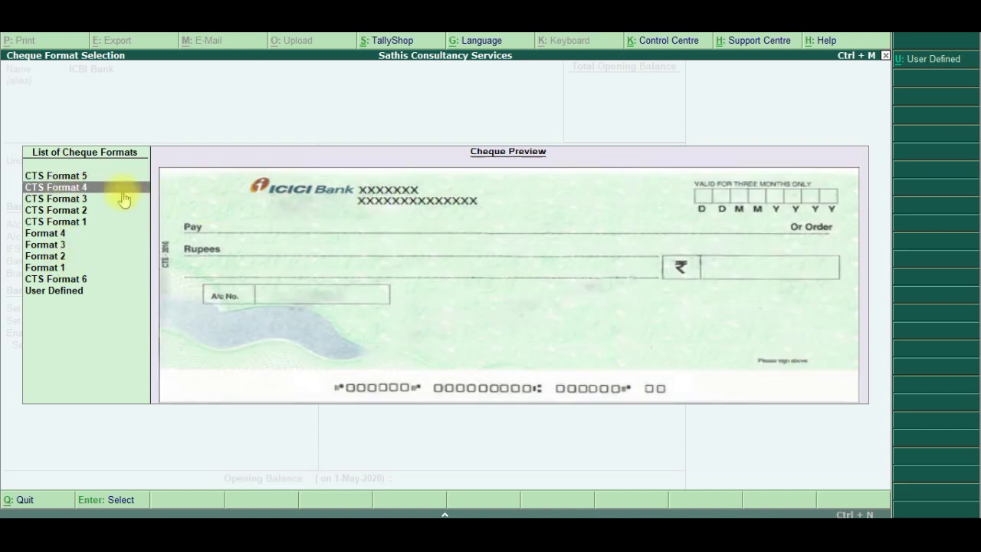
{"action": "left_click", "coordinate": [79, 201]}
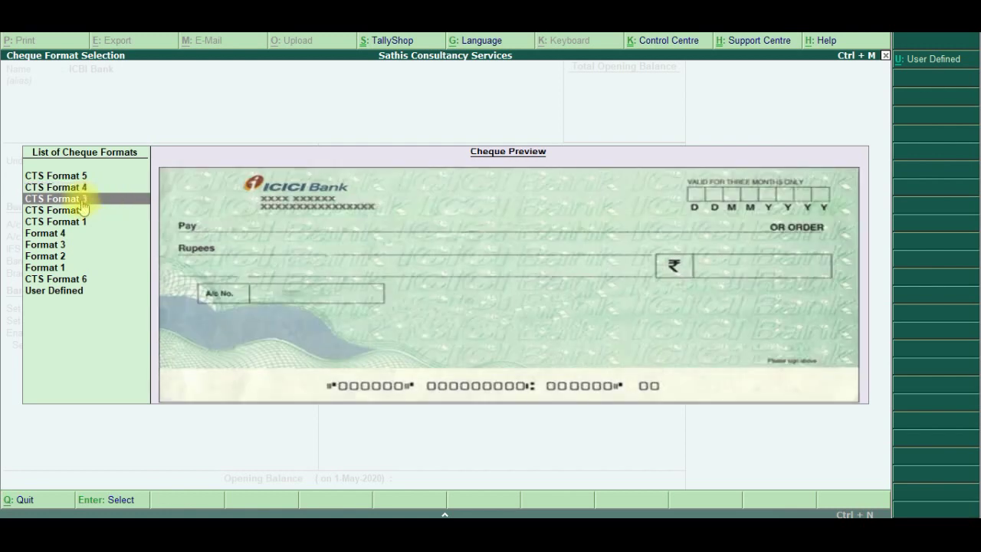
{"action": "left_click", "coordinate": [82, 212]}
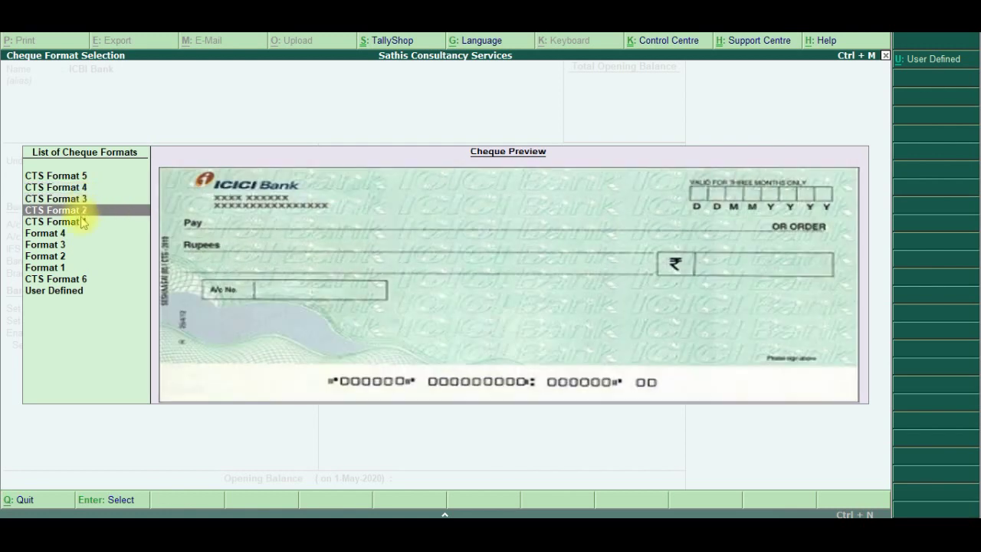
{"action": "left_click", "coordinate": [82, 222]}
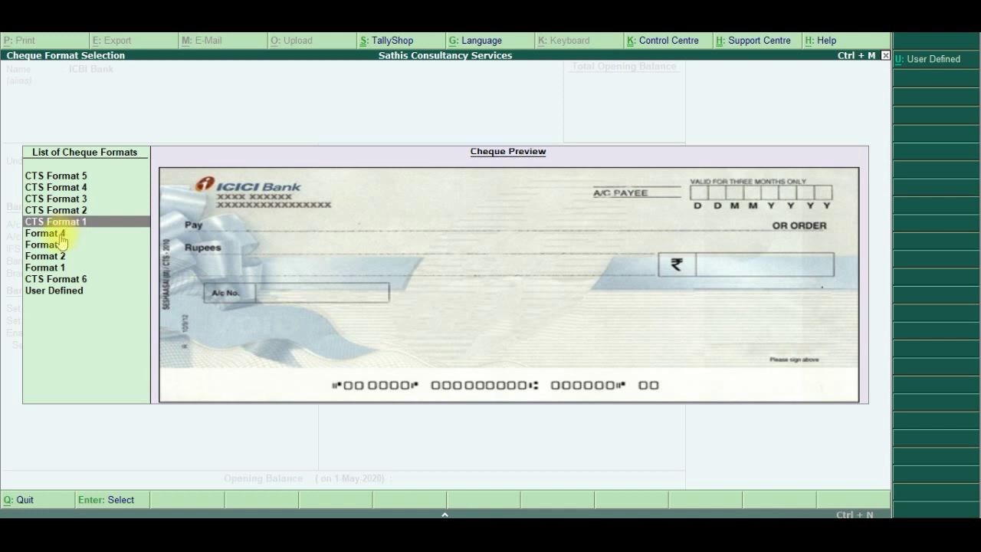
{"action": "left_click", "coordinate": [60, 234]}
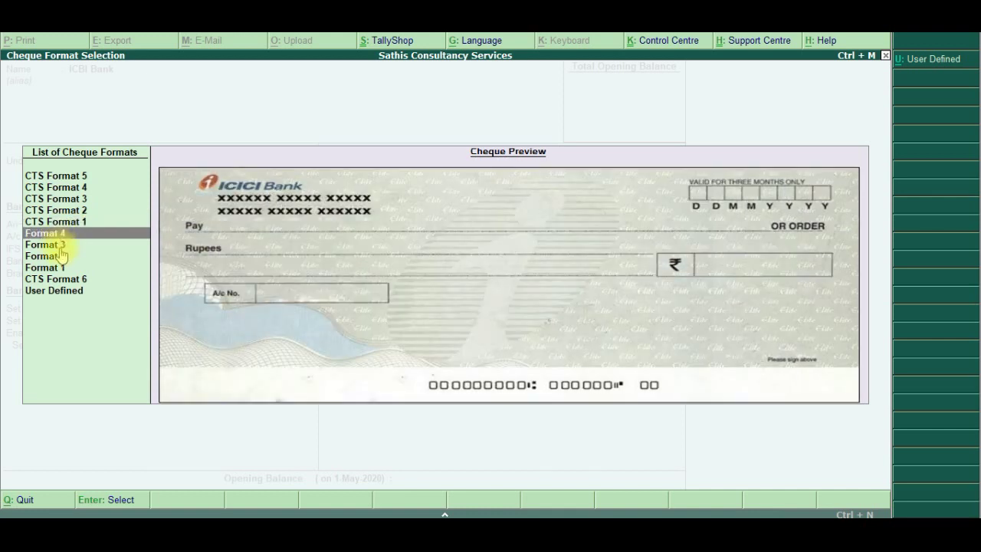
{"action": "key", "text": "Down"}
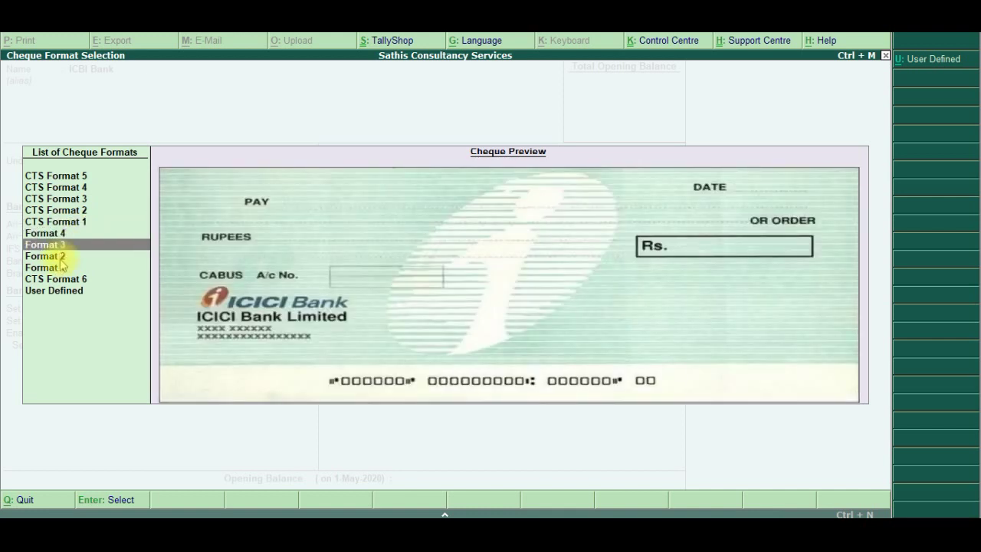
{"action": "key", "text": "Down"}
{"action": "key", "text": "Down"}
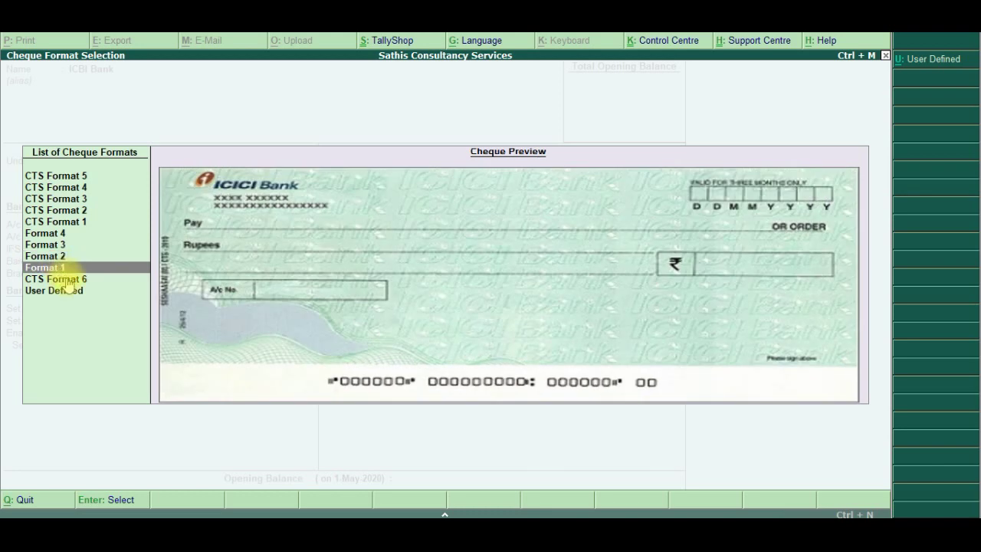
{"action": "left_click", "coordinate": [68, 177]}
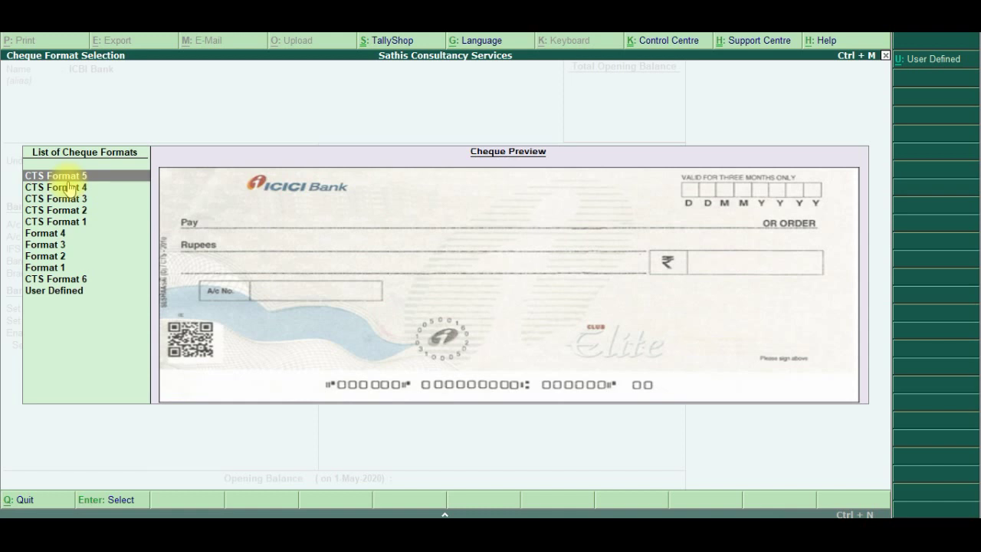
{"action": "key", "text": "Return"}
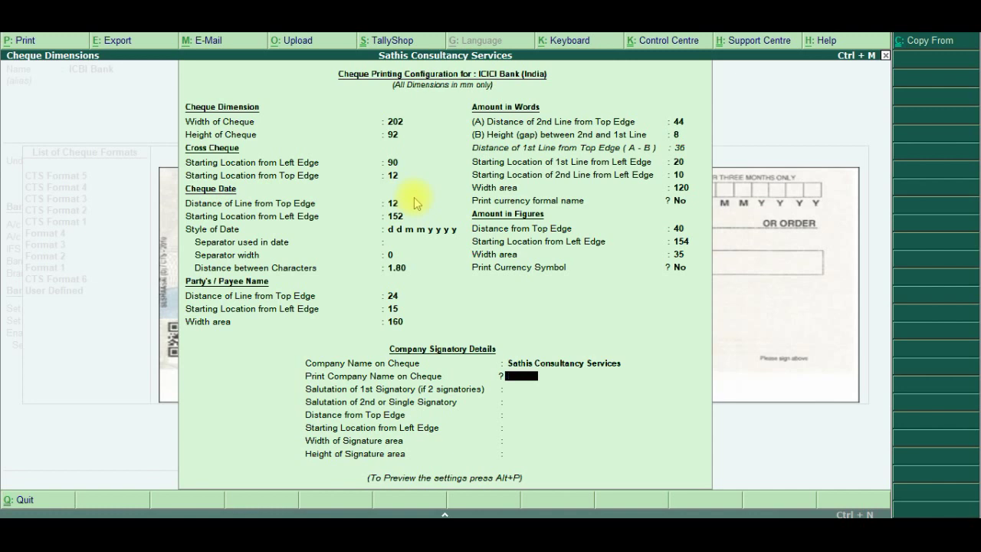
{"action": "key", "text": "Return"}
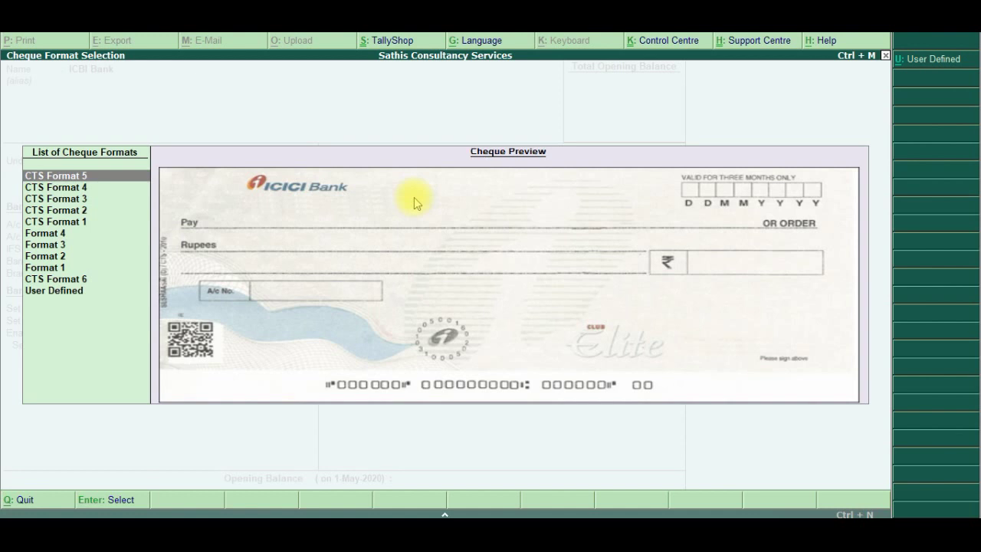
Return to the ICBI Bank ledger form and set its bank name to Not Applicable
{"action": "key", "text": "Escape"}
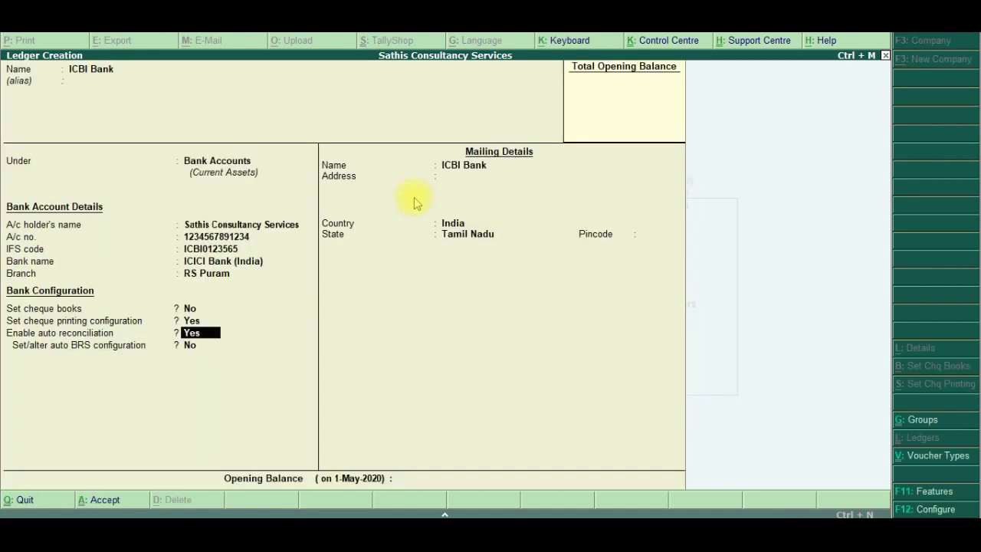
{"action": "key", "text": "Up"}
{"action": "key", "text": "Up"}
{"action": "key", "text": "Up"}
{"action": "key", "text": "Up"}
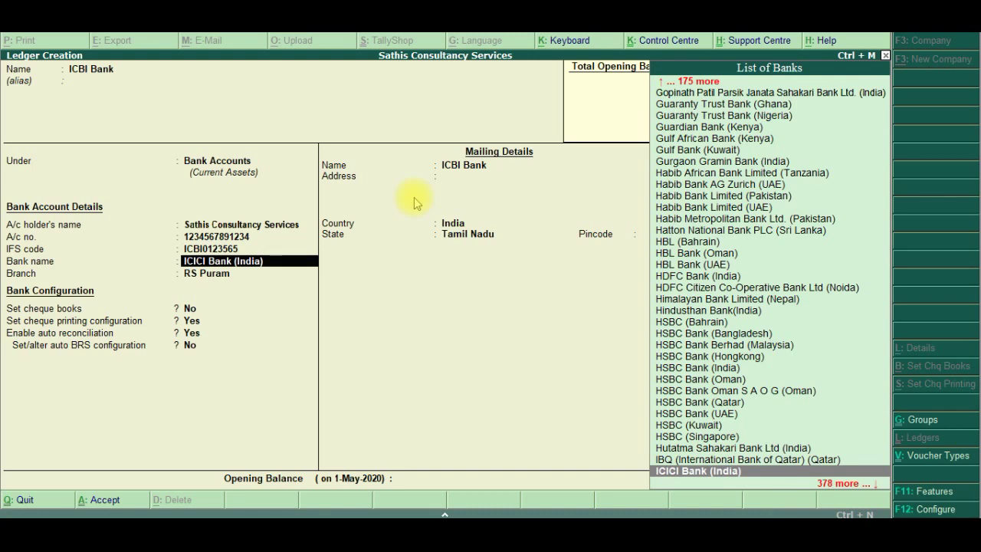
{"action": "key", "text": "Up"}
{"action": "key", "text": "Up"}
{"action": "key", "text": "Up"}
{"action": "key", "text": "Up"}
{"action": "key", "text": "Up"}
{"action": "key", "text": "Up"}
{"action": "key", "text": "Up"}
{"action": "key", "text": "Up"}
{"action": "key", "text": "Up"}
{"action": "key", "text": "Up"}
{"action": "key", "text": "Up"}
{"action": "key", "text": "Up"}
{"action": "key", "text": "Up"}
{"action": "key", "text": "Up"}
{"action": "key", "text": "Up"}
{"action": "key", "text": "Up"}
{"action": "key", "text": "Up"}
{"action": "key", "text": "Up"}
{"action": "key", "text": "Up"}
{"action": "key", "text": "Up"}
{"action": "key", "text": "Up"}
{"action": "key", "text": "Up"}
{"action": "key", "text": "Up"}
{"action": "key", "text": "Up"}
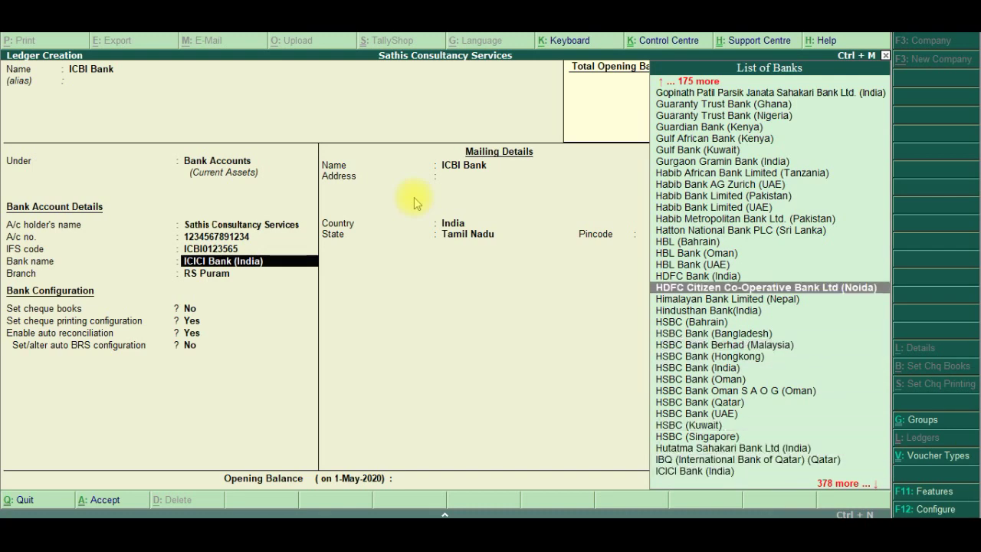
{"action": "key", "text": "Up"}
{"action": "key", "text": "Up"}
{"action": "key", "text": "Up"}
{"action": "key", "text": "Up"}
{"action": "key", "text": "Up"}
{"action": "key", "text": "Up"}
{"action": "key", "text": "Up"}
{"action": "key", "text": "Up"}
{"action": "key", "text": "Up"}
{"action": "key", "text": "Up"}
{"action": "key", "text": "Up"}
{"action": "key", "text": "Up"}
{"action": "key", "text": "Up"}
{"action": "key", "text": "Up"}
{"action": "key", "text": "Up"}
{"action": "key", "text": "Up"}
{"action": "key", "text": "Up"}
{"action": "key", "text": "Up"}
{"action": "key", "text": "Up"}
{"action": "key", "text": "Up"}
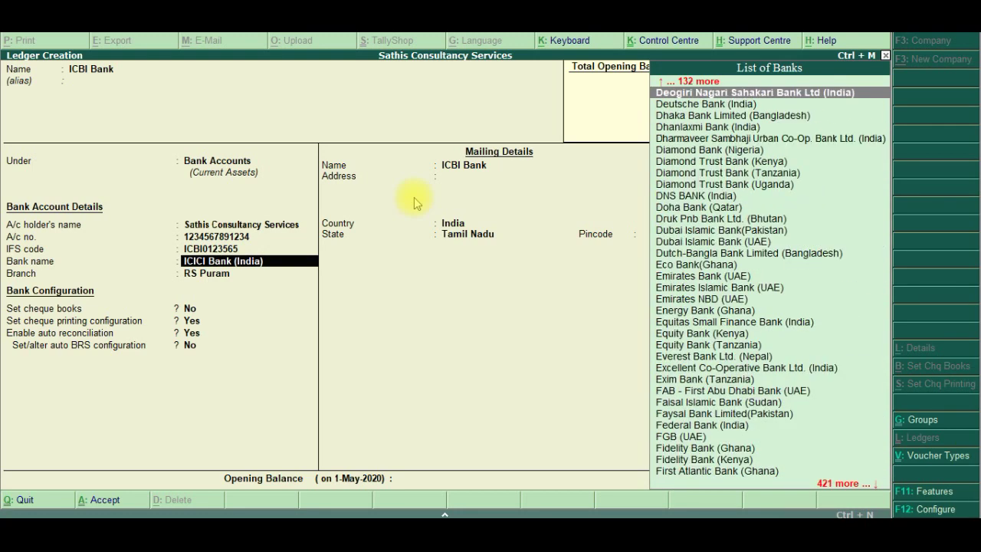
{"action": "key", "text": "Up"}
{"action": "key", "text": "Up"}
{"action": "key", "text": "Up"}
{"action": "key", "text": "Up"}
{"action": "key", "text": "Up"}
{"action": "key", "text": "Up"}
{"action": "key", "text": "Up"}
{"action": "key", "text": "Up"}
{"action": "key", "text": "Up"}
{"action": "key", "text": "Up"}
{"action": "key", "text": "Up"}
{"action": "key", "text": "Up"}
{"action": "key", "text": "Up"}
{"action": "key", "text": "Up"}
{"action": "key", "text": "Up"}
{"action": "key", "text": "Up"}
{"action": "key", "text": "Up"}
{"action": "key", "text": "Up"}
{"action": "key", "text": "Up"}
{"action": "key", "text": "Up"}
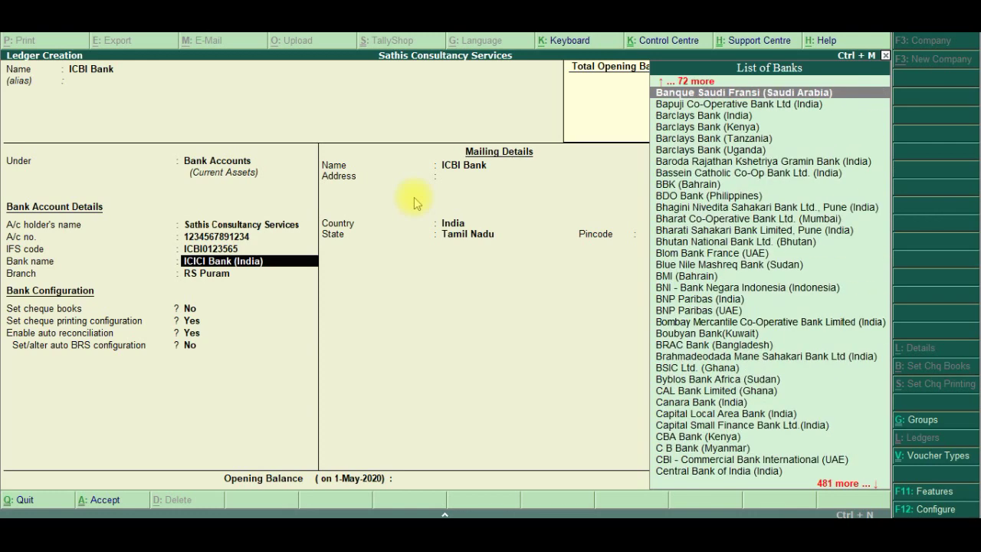
{"action": "key", "text": "Up"}
{"action": "key", "text": "Up"}
{"action": "key", "text": "Up"}
{"action": "key", "text": "Up"}
{"action": "key", "text": "Up"}
{"action": "key", "text": "Up"}
{"action": "key", "text": "Up"}
{"action": "key", "text": "Up"}
{"action": "key", "text": "Up"}
{"action": "key", "text": "Up"}
{"action": "key", "text": "Up"}
{"action": "key", "text": "Up"}
{"action": "key", "text": "Up"}
{"action": "key", "text": "Up"}
{"action": "key", "text": "Up"}
{"action": "key", "text": "Up"}
{"action": "key", "text": "Up"}
{"action": "key", "text": "Up"}
{"action": "key", "text": "Up"}
{"action": "key", "text": "Up"}
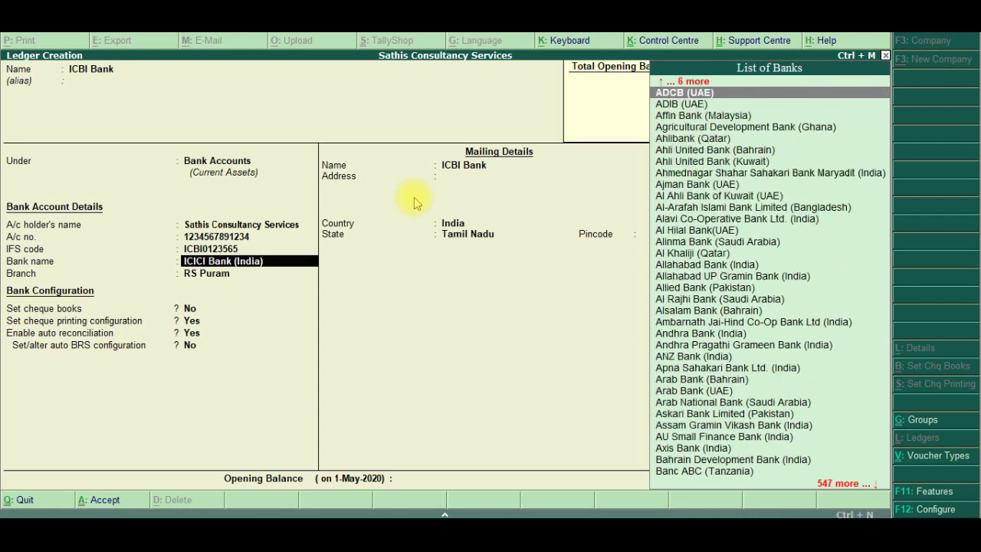
{"action": "key", "text": "Return"}
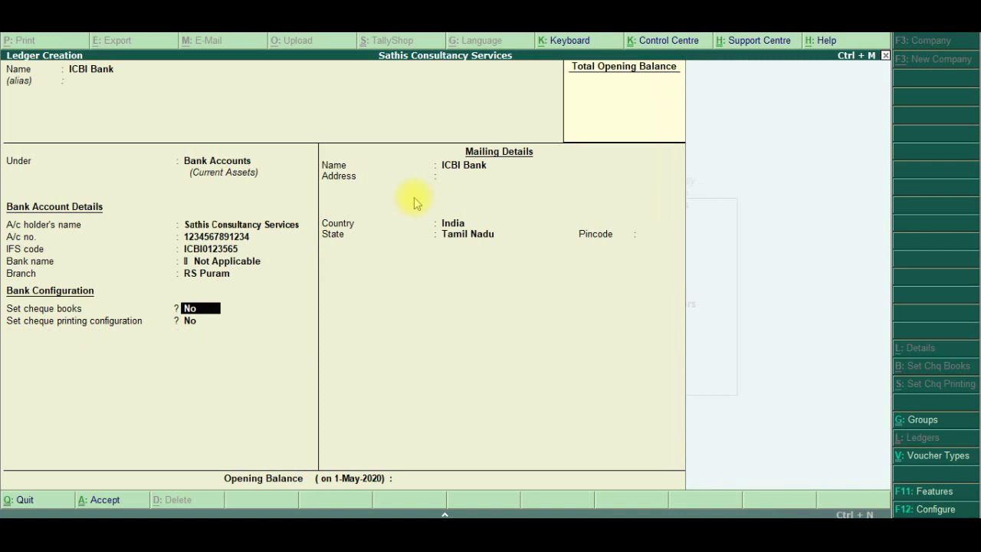
{"action": "key", "text": "BackSpace"}
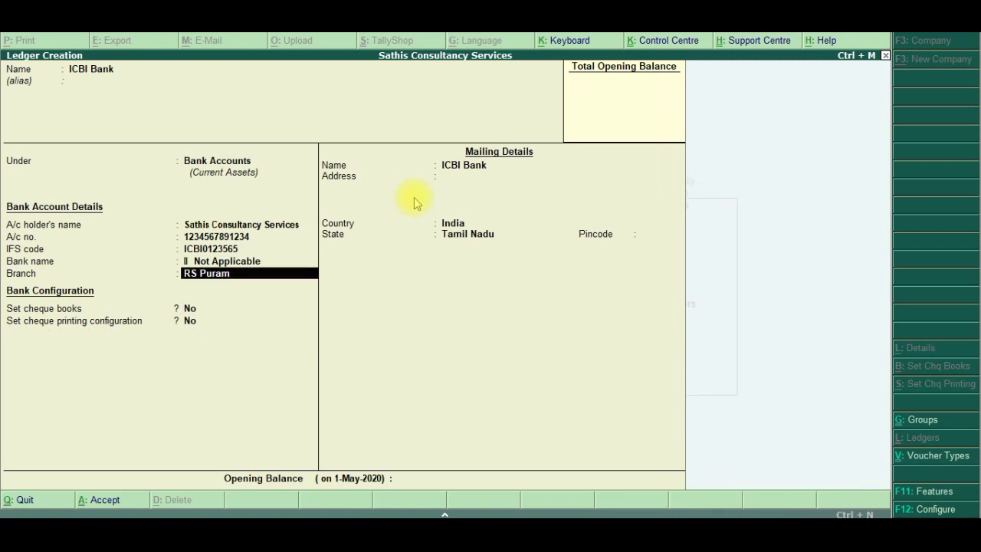
{"action": "key", "text": "BackSpace"}
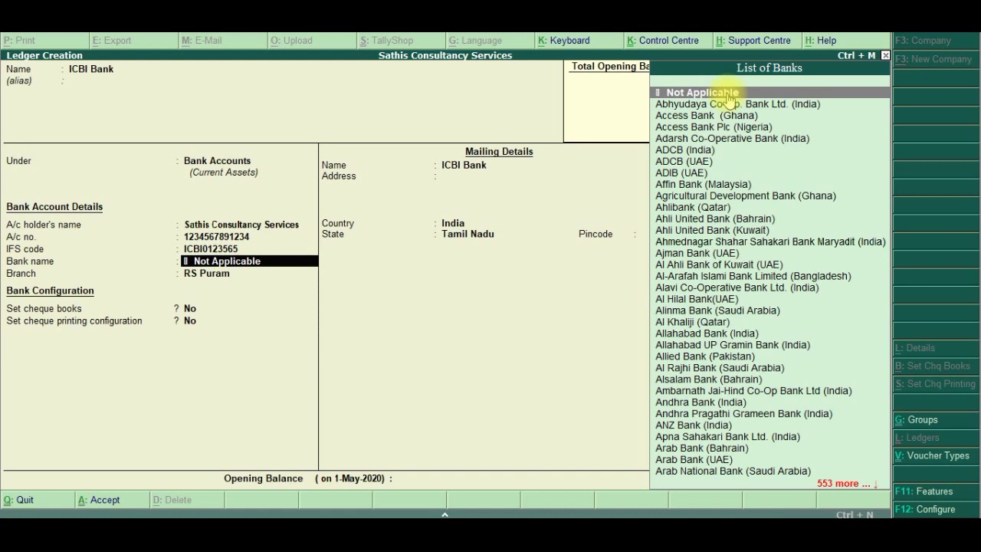
{"action": "left_click", "coordinate": [726, 93]}
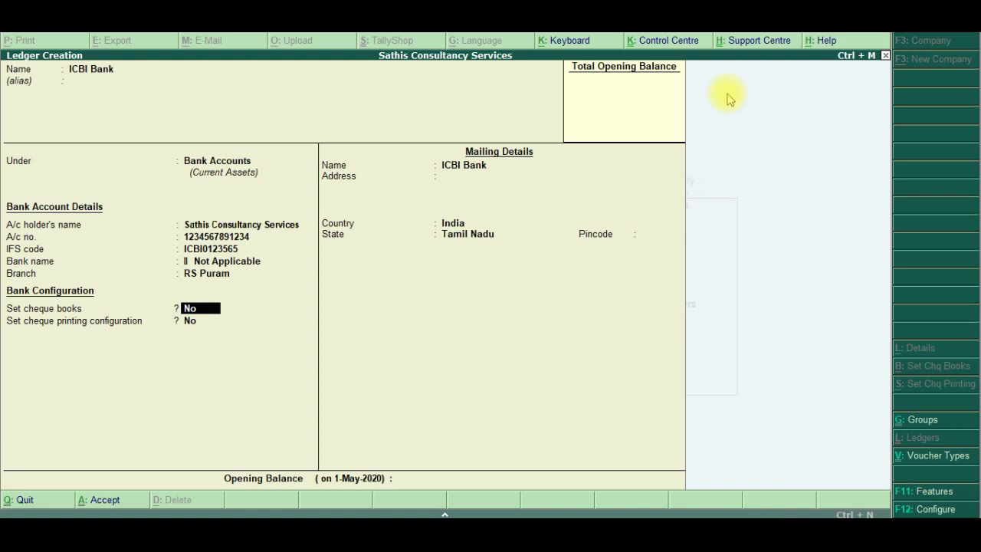
Turn on cheque books and add Book1 covering cheques 001101 to 001150, 50 cheques
{"action": "type", "text": "y"}
{"action": "key", "text": "Return"}
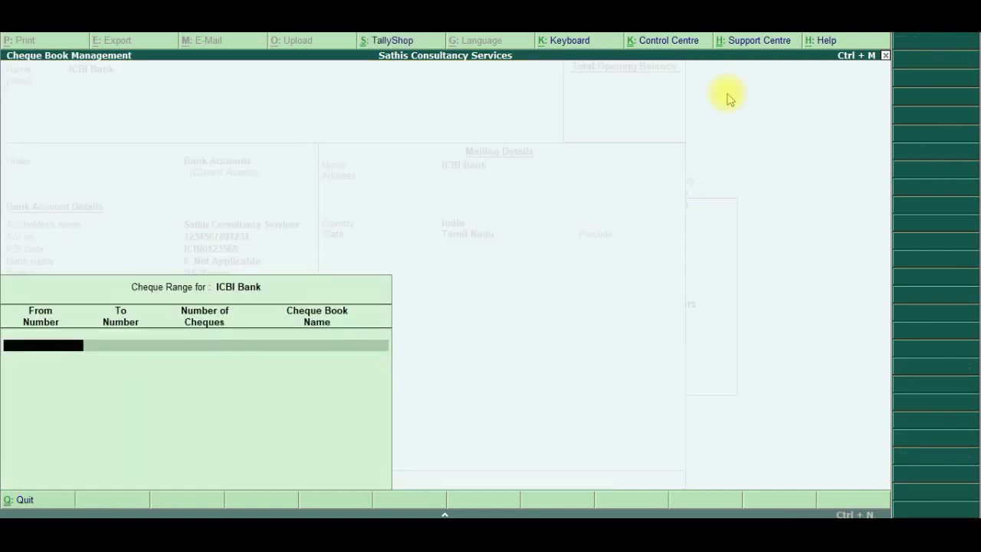
{"action": "type", "text": "001100"}
{"action": "key", "text": "BackSpace"}
{"action": "type", "text": "1"}
{"action": "key", "text": "Return"}
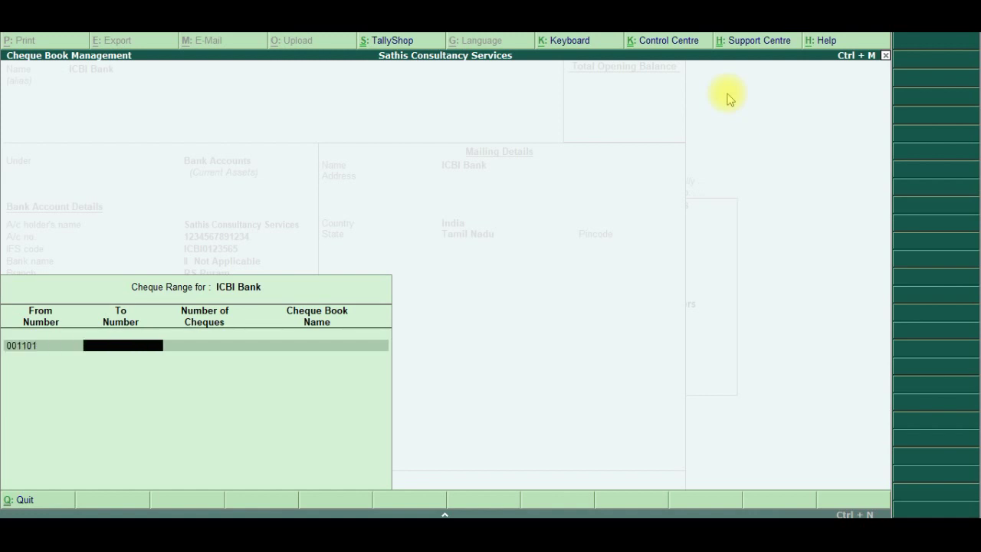
{"action": "type", "text": "001150"}
{"action": "key", "text": "Return"}
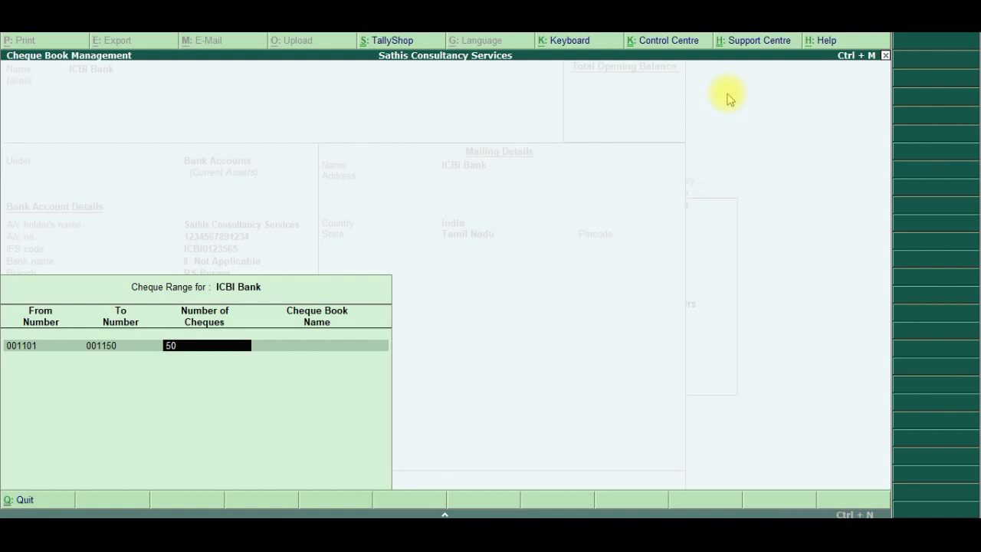
{"action": "key", "text": "Return"}
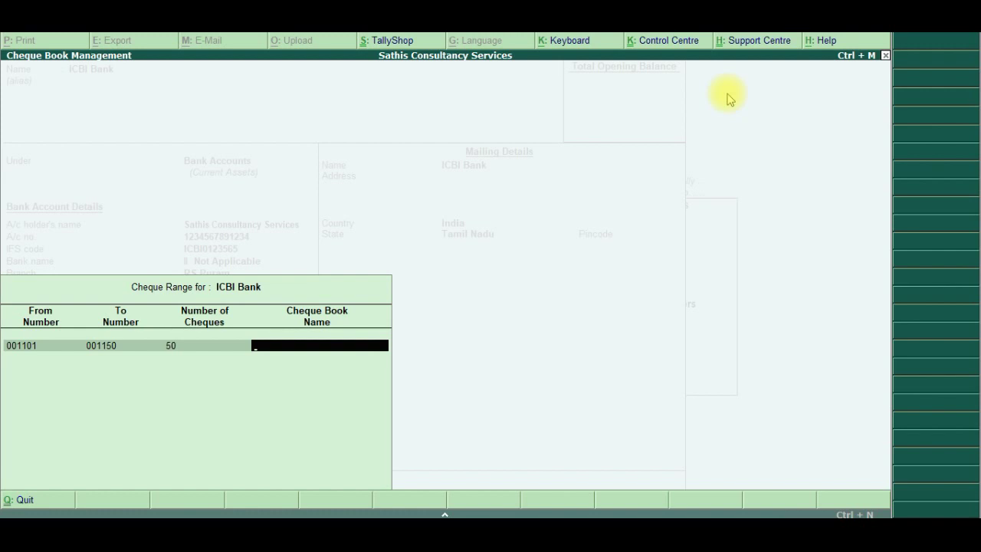
{"action": "type", "text": "Book"}
{"action": "key", "text": "Return"}
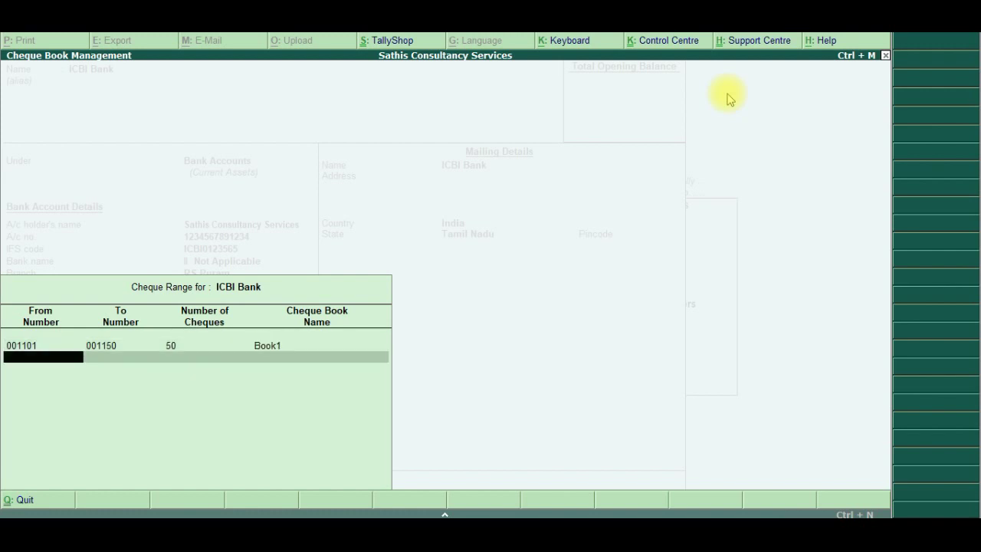
{"action": "key", "text": "Return"}
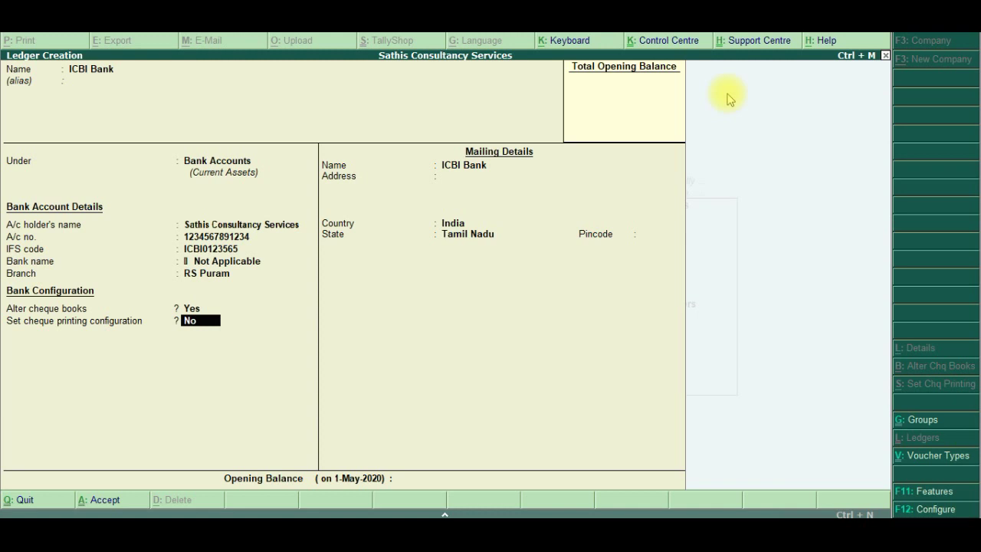
Set cheque printing configuration to Yes for ICBI Bank to open its settings
{"action": "type", "text": "y"}
{"action": "key", "text": "Return"}
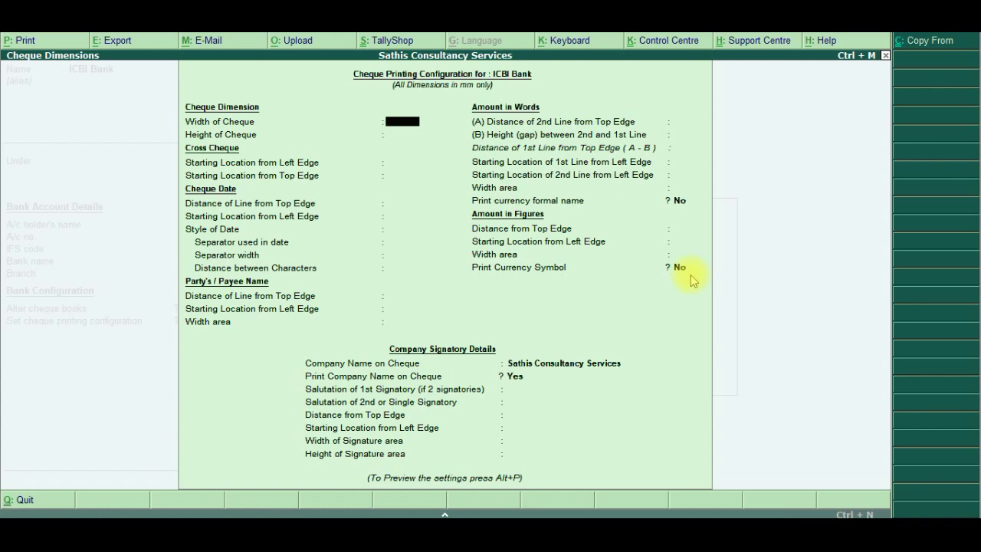
Enter cheque width 204 and height 93 mm, checking both against the reference PDF
{"action": "key", "text": "alt+Tab"}
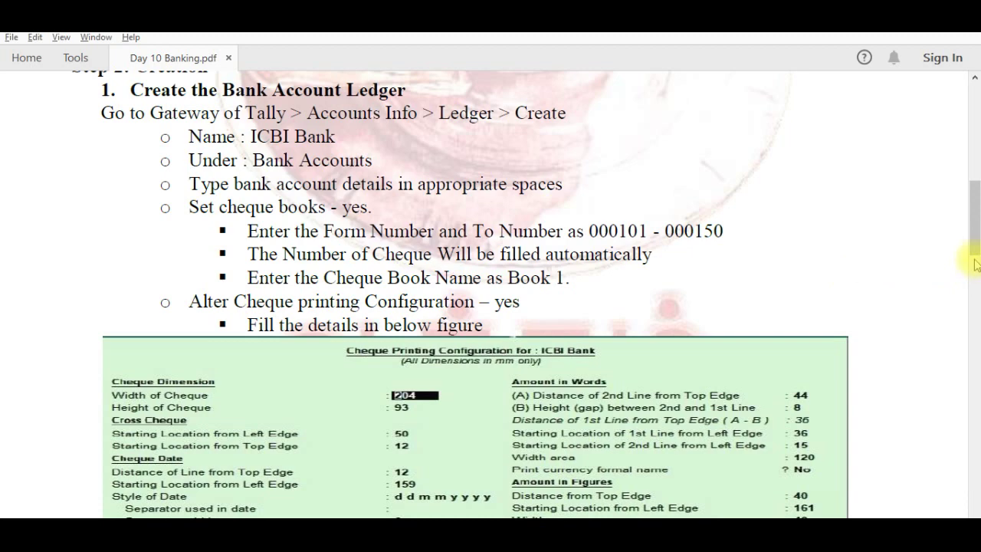
{"action": "left_click_drag", "start_coordinate": [977, 243], "coordinate": [974, 283]}
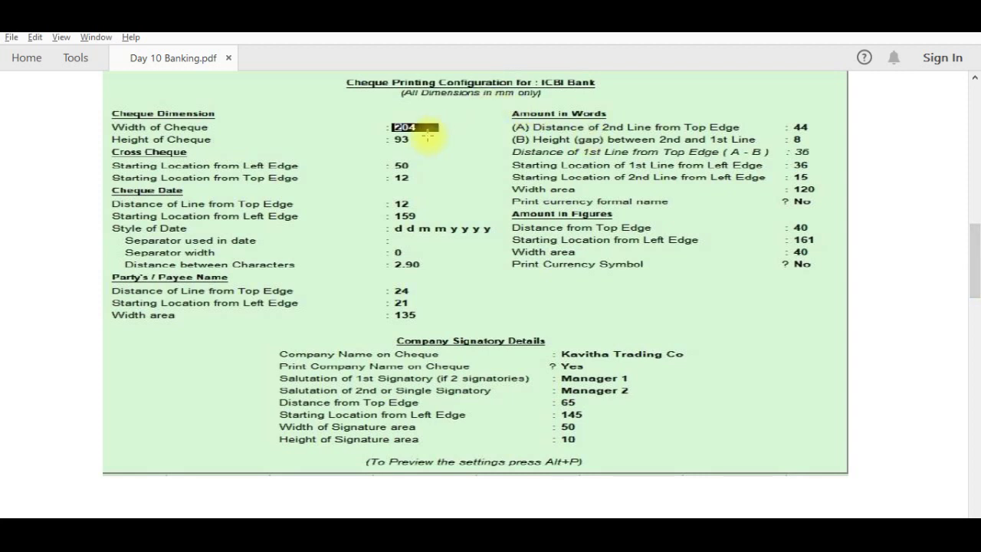
{"action": "key", "text": "alt+Tab"}
{"action": "type", "text": "204"}
{"action": "key", "text": "Return"}
{"action": "type", "text": "96"}
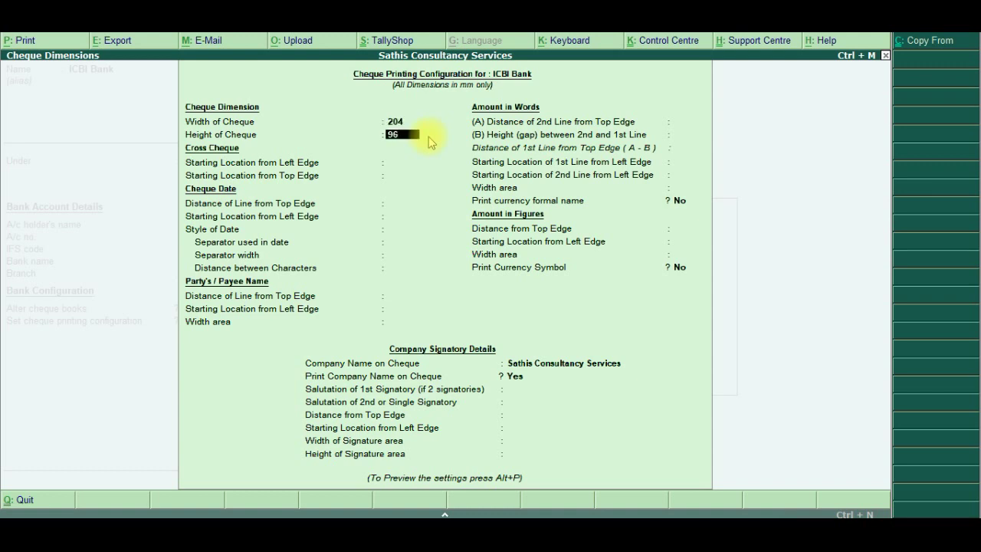
{"action": "key", "text": "BackSpace"}
{"action": "type", "text": "3"}
{"action": "key", "text": "Return"}
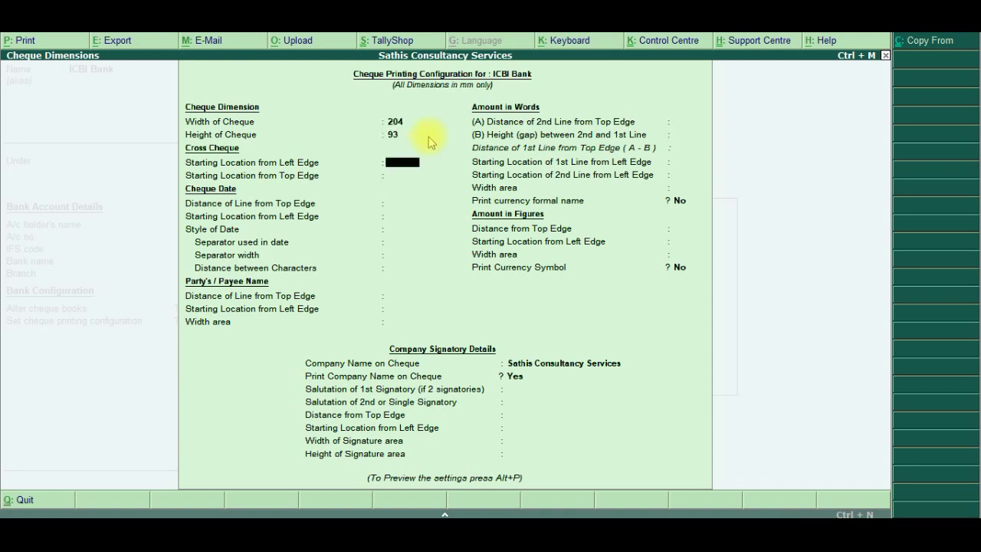
{"action": "key", "text": "alt+Tab"}
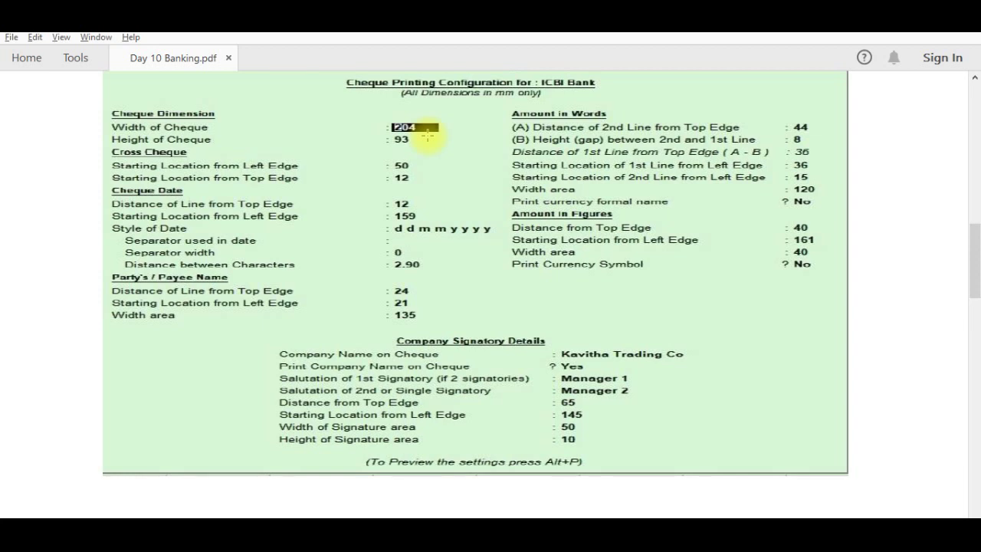
{"action": "key", "text": "alt+Tab"}
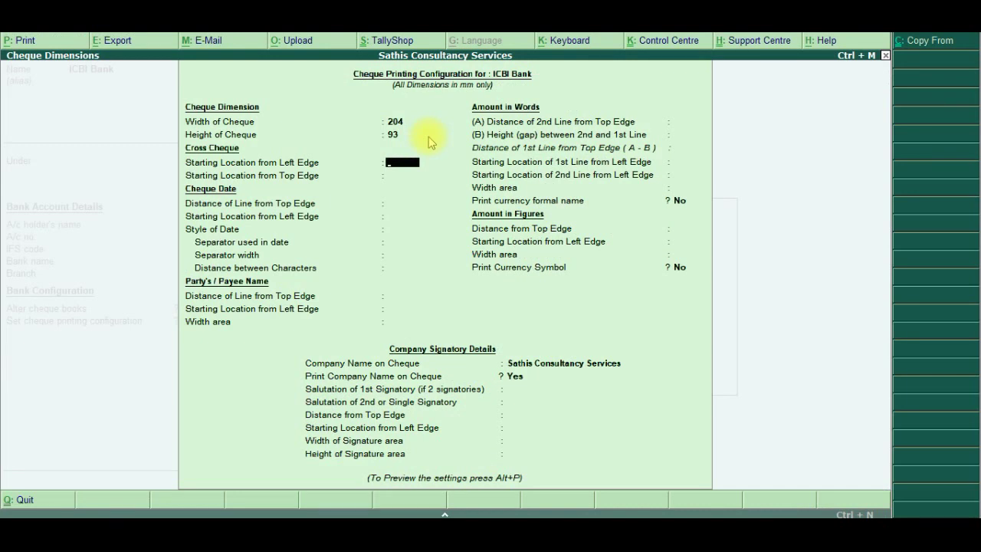
Place the cross-cheque marking at 50 from the left and 12 from the top
{"action": "type", "text": "50"}
{"action": "type", "text": "12"}
{"action": "key", "text": "BackSpace"}
{"action": "key", "text": "BackSpace"}
{"action": "key", "text": "Return"}
{"action": "type", "text": "12"}
{"action": "key", "text": "Return"}
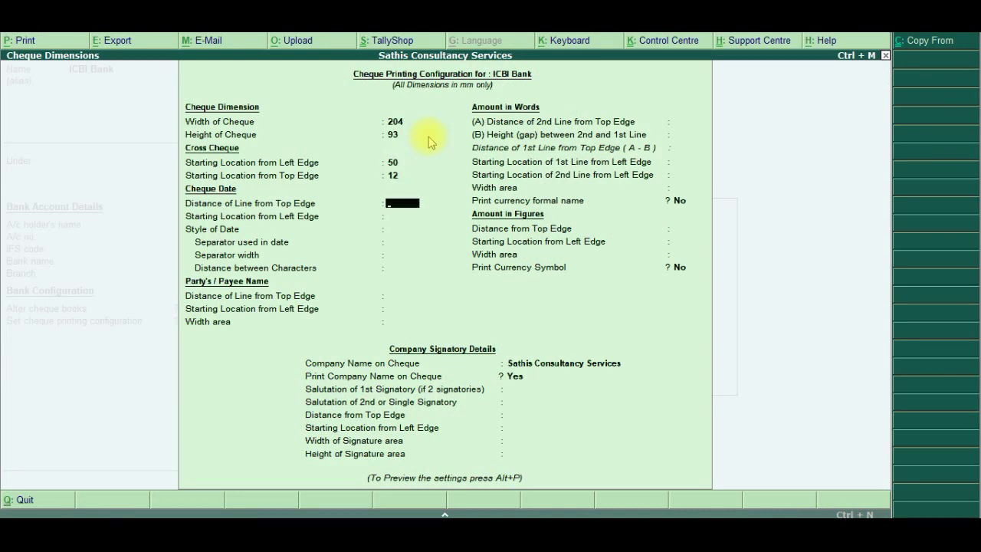
{"action": "key", "text": "alt+Tab"}
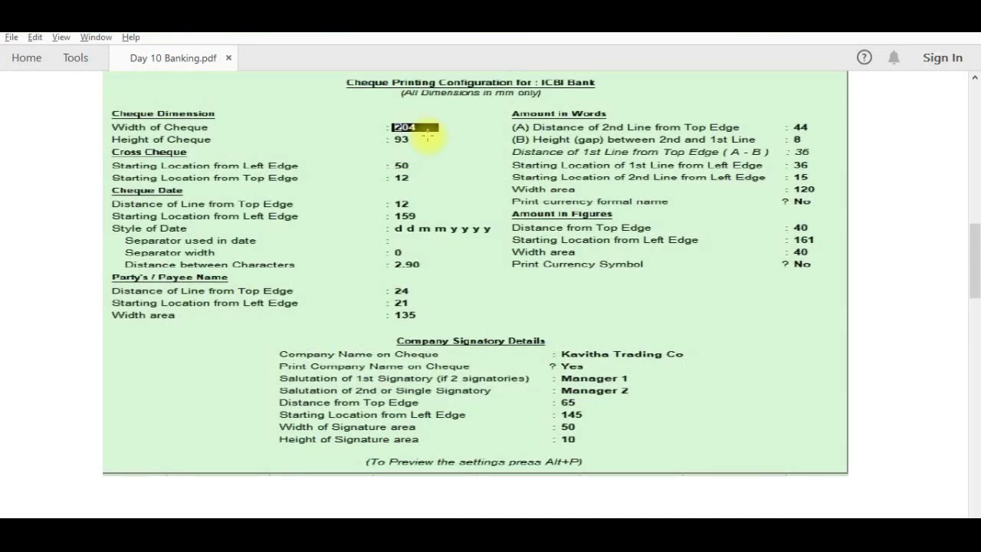
{"action": "key", "text": "alt+Tab"}
Set the cheque date at 12 and 159 with d d m m y y y y style
{"action": "type", "text": "12"}
{"action": "key", "text": "Return"}
{"action": "type", "text": "159"}
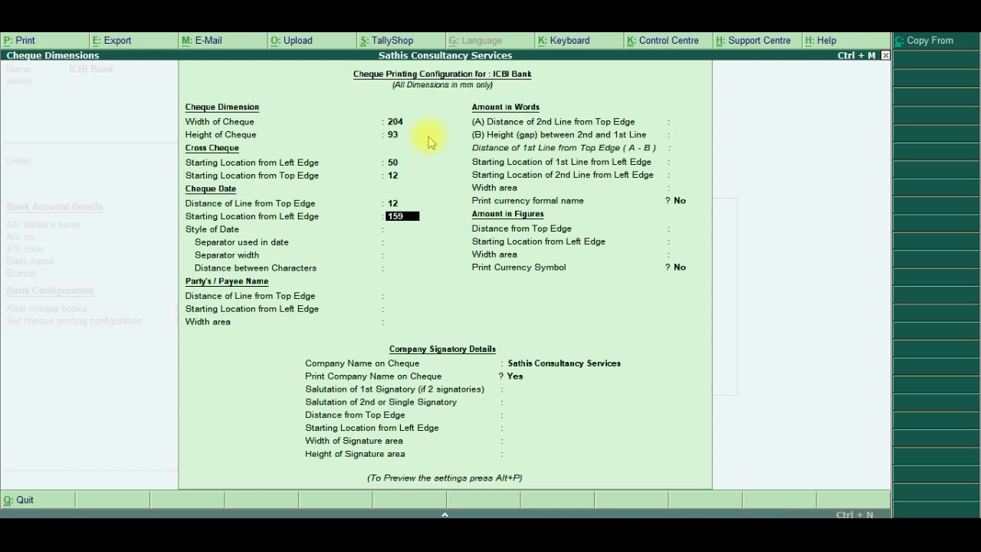
{"action": "key", "text": "Return"}
{"action": "key", "text": "Down"}
{"action": "key", "text": "Down"}
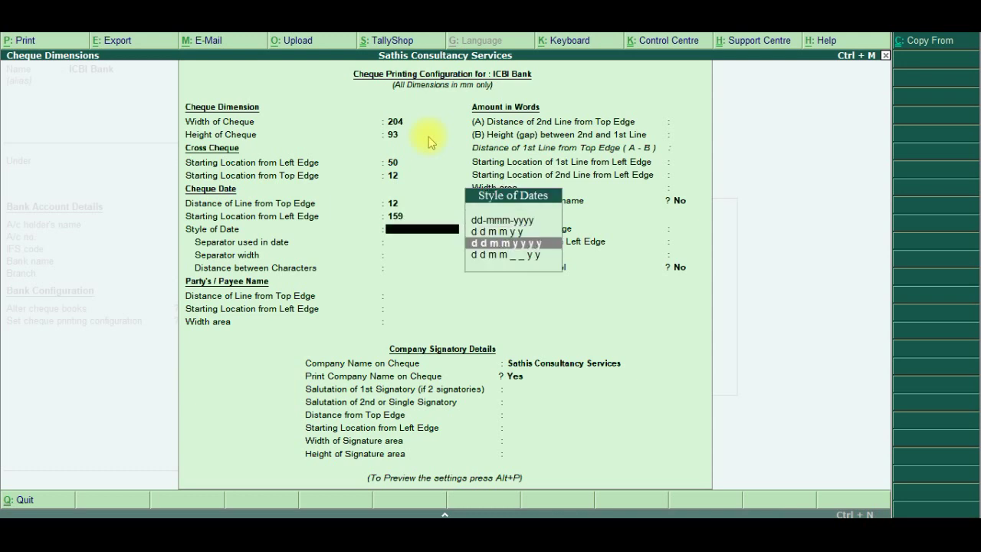
{"action": "key", "text": "Return"}
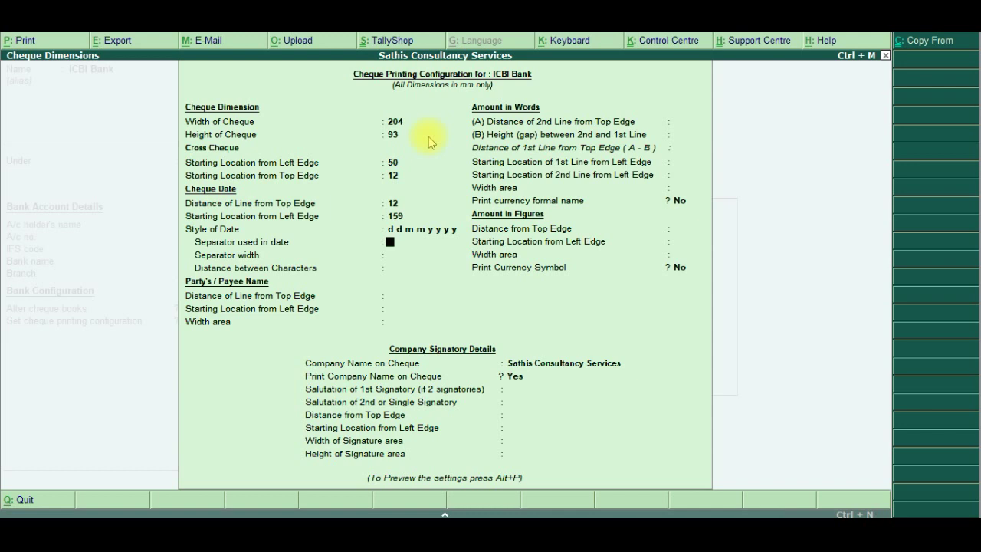
Leave the date separator empty, separator width 0, and character spacing 2.90
{"action": "key", "text": "Return"}
{"action": "key", "text": "alt+Tab"}
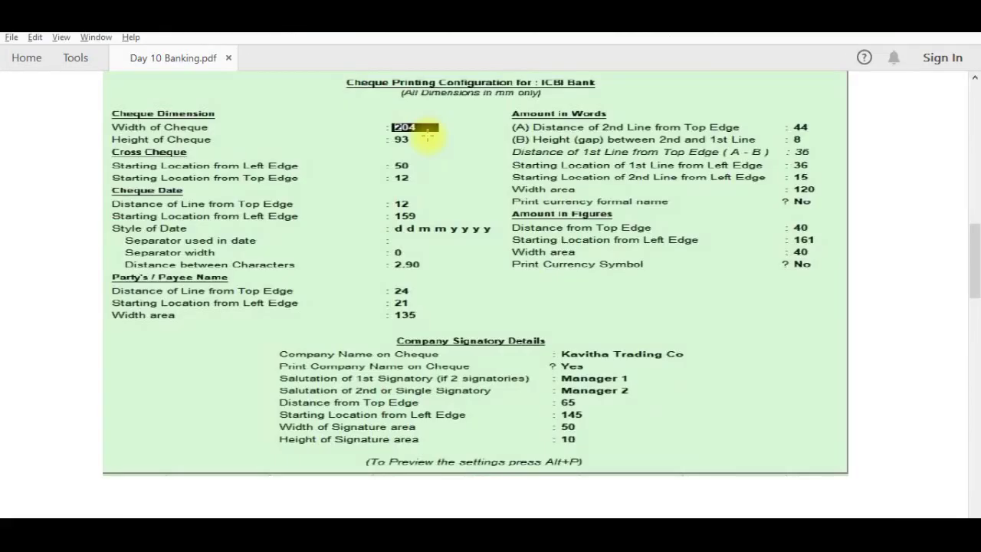
{"action": "key", "text": "alt+Tab"}
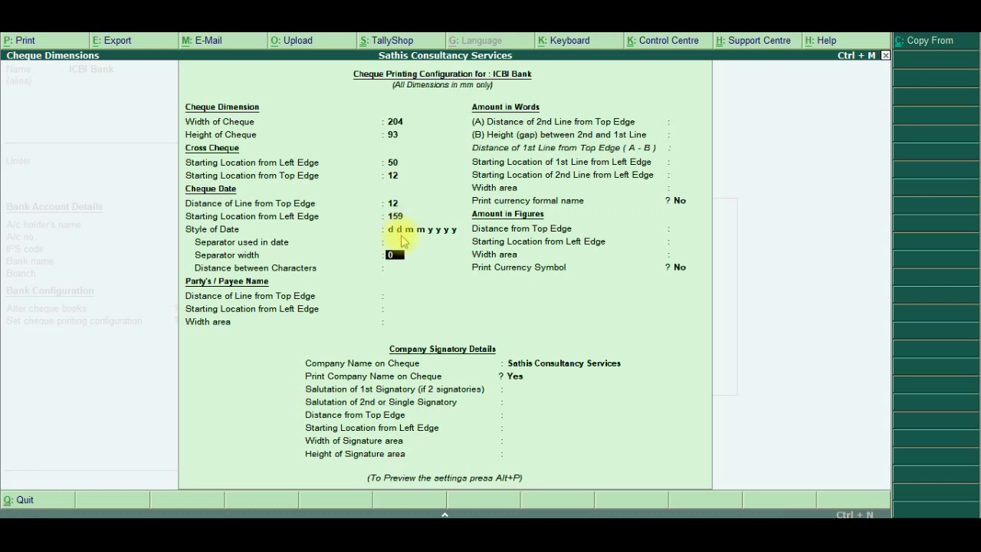
{"action": "key", "text": "Return"}
{"action": "type", "text": "2.9"}
{"action": "key", "text": "Return"}
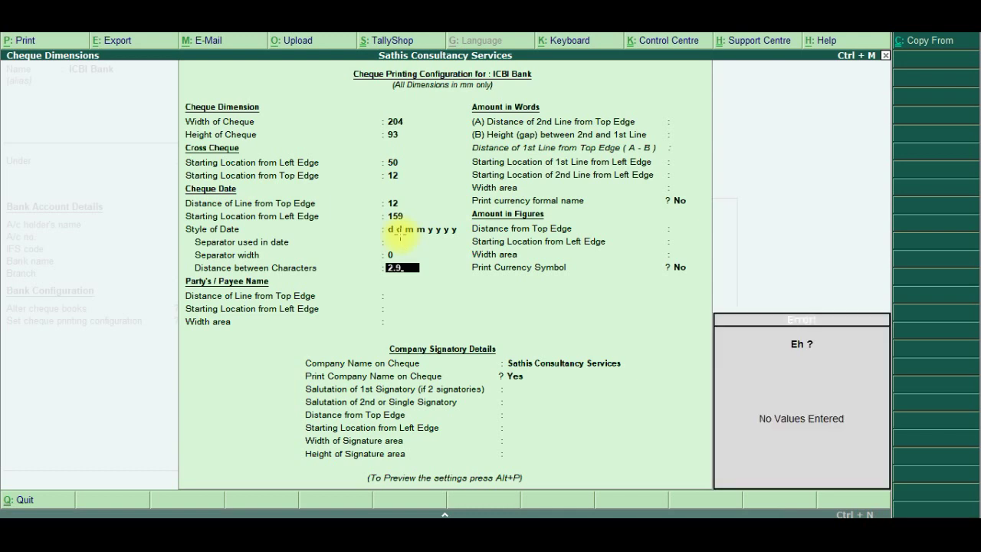
{"action": "key", "text": "alt+Tab"}
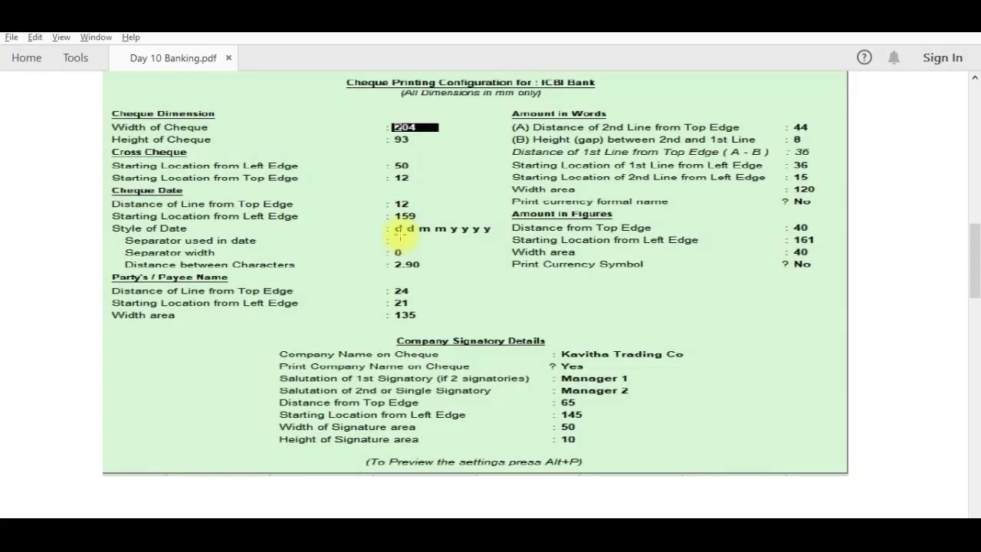
{"action": "key", "text": "alt+Tab"}
{"action": "key", "text": "Return"}
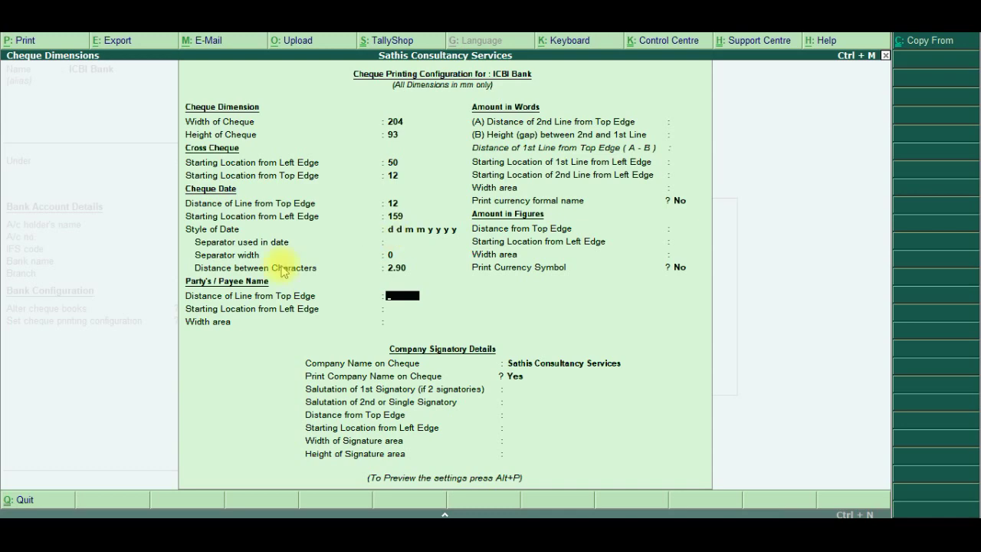
Position the payee name at distance 24, left edge 21, width 135
{"action": "key", "text": "alt+Tab"}
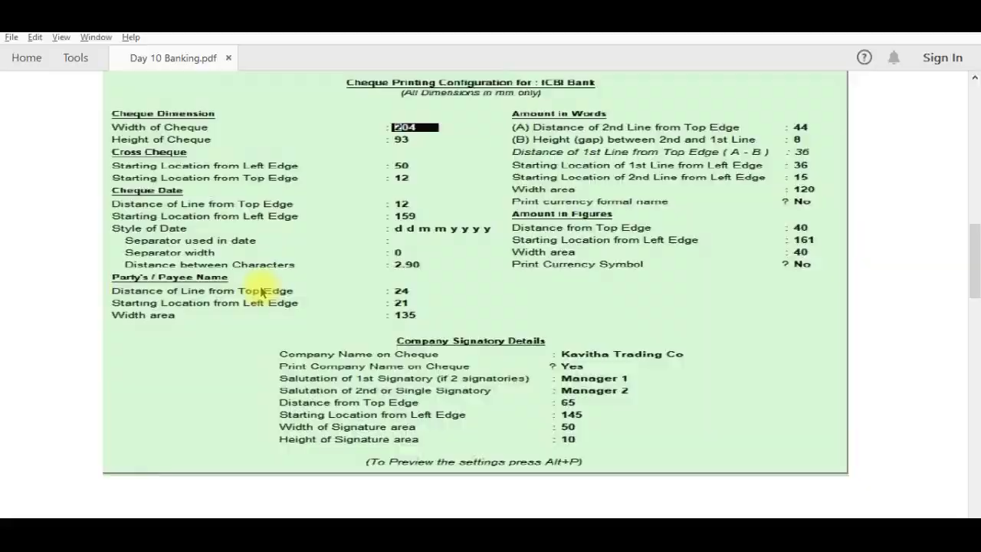
{"action": "key", "text": "alt+Tab"}
{"action": "type", "text": "24"}
{"action": "key", "text": "Return"}
{"action": "type", "text": "21"}
{"action": "key", "text": "Return"}
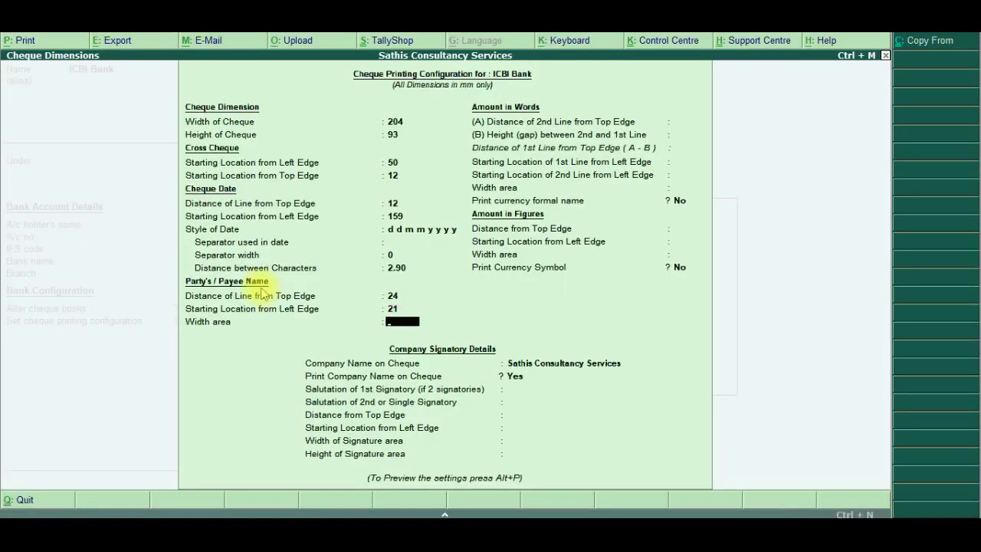
{"action": "type", "text": "135"}
{"action": "key", "text": "alt+Tab"}
{"action": "key", "text": "alt+Tab"}
{"action": "key", "text": "Return"}
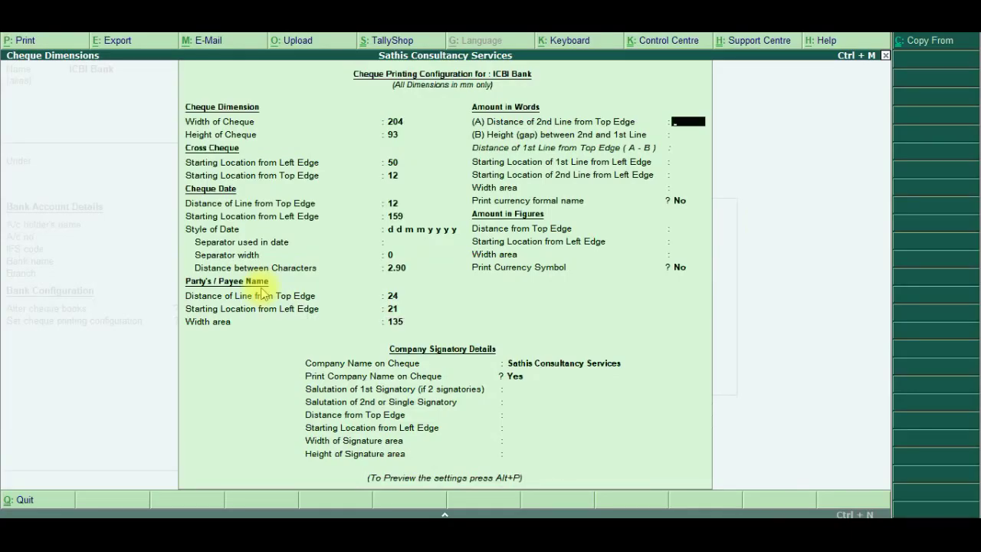
Set the amount-in-words line distance to 44 with an 8 mm gap between lines
{"action": "key", "text": "alt+Tab"}
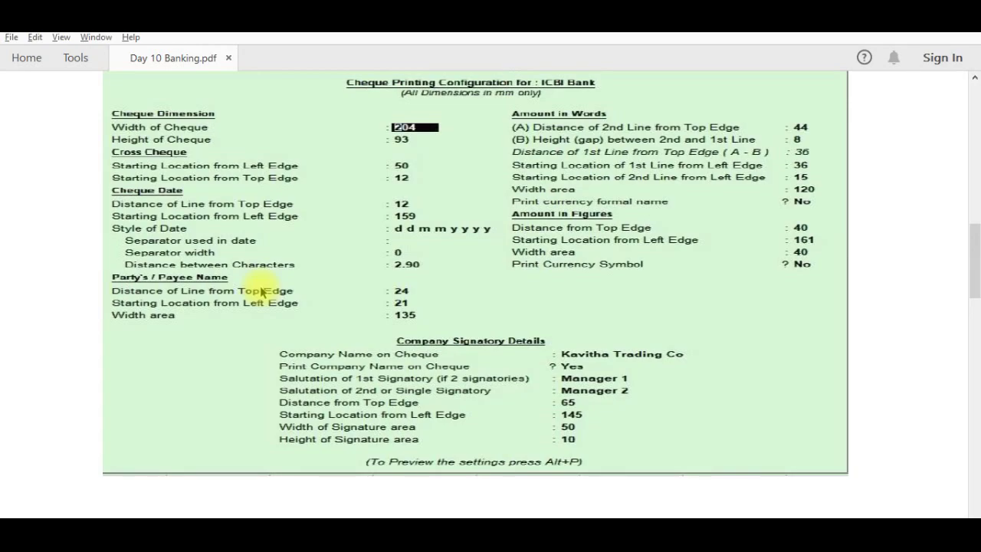
{"action": "key", "text": "alt+Tab"}
{"action": "type", "text": "44"}
{"action": "key", "text": "Return"}
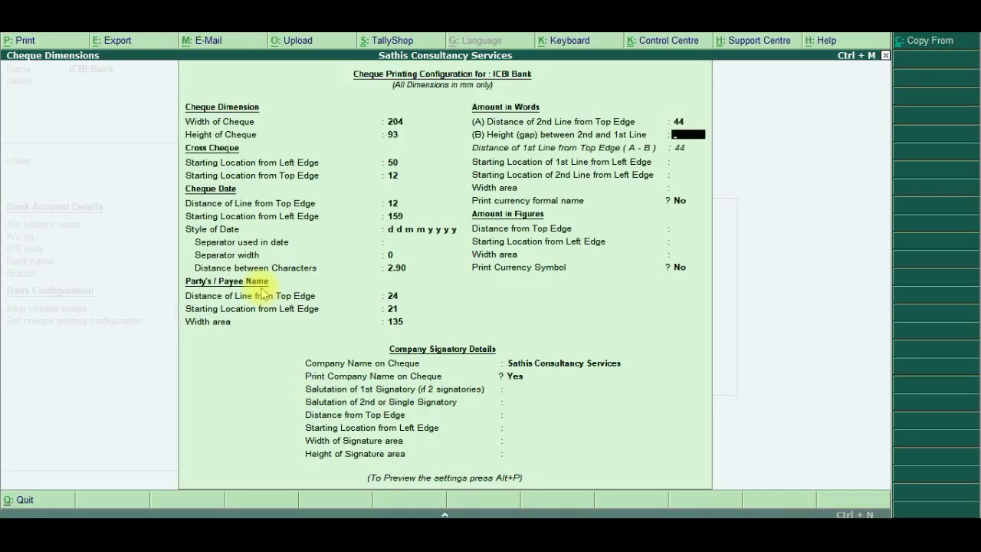
{"action": "type", "text": "8"}
{"action": "key", "text": "Return"}
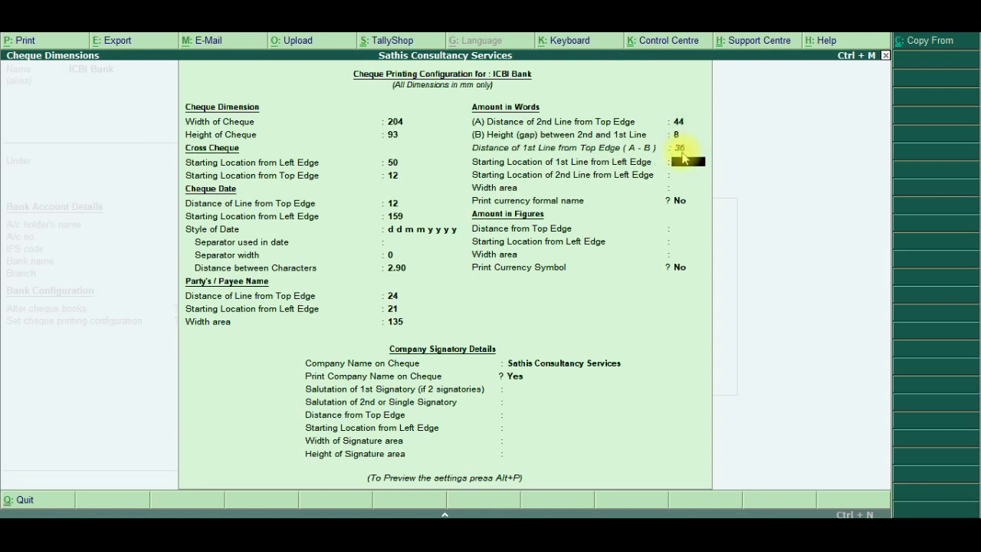
{"action": "key", "text": "alt+Tab"}
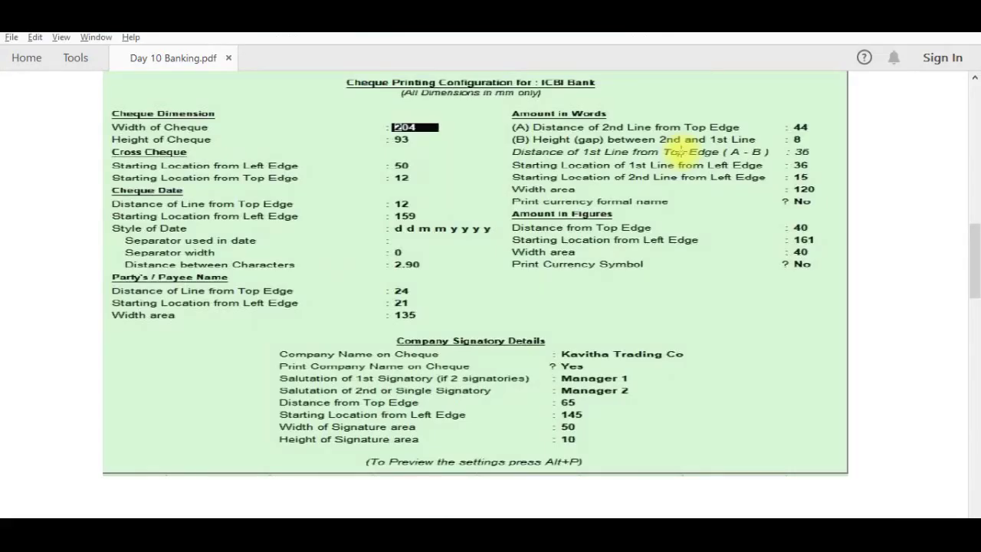
{"action": "key", "text": "alt+Tab"}
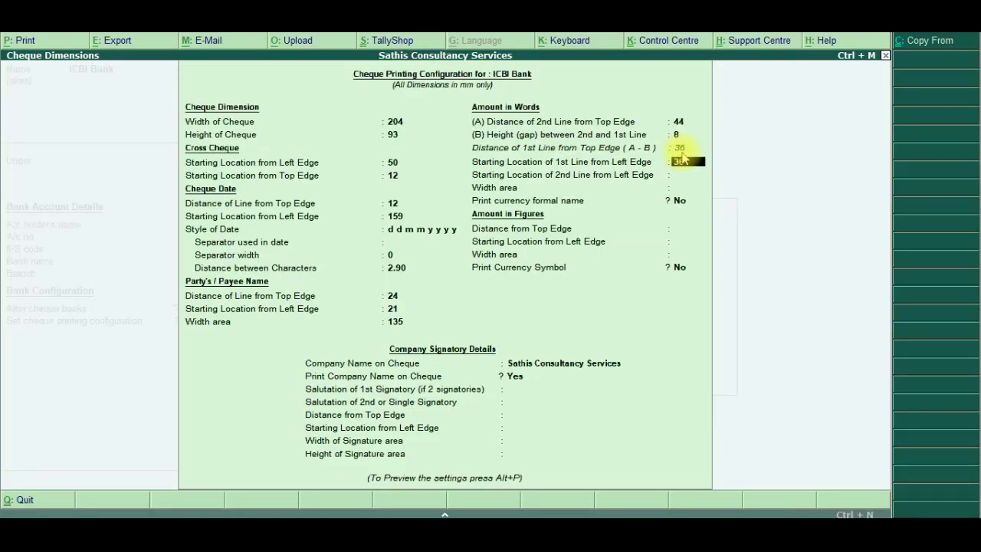
Set amount-in-words left edges to 36 and 15 and its width to 120
{"action": "type", "text": "36"}
{"action": "key", "text": "Return"}
{"action": "key", "text": "alt+Tab"}
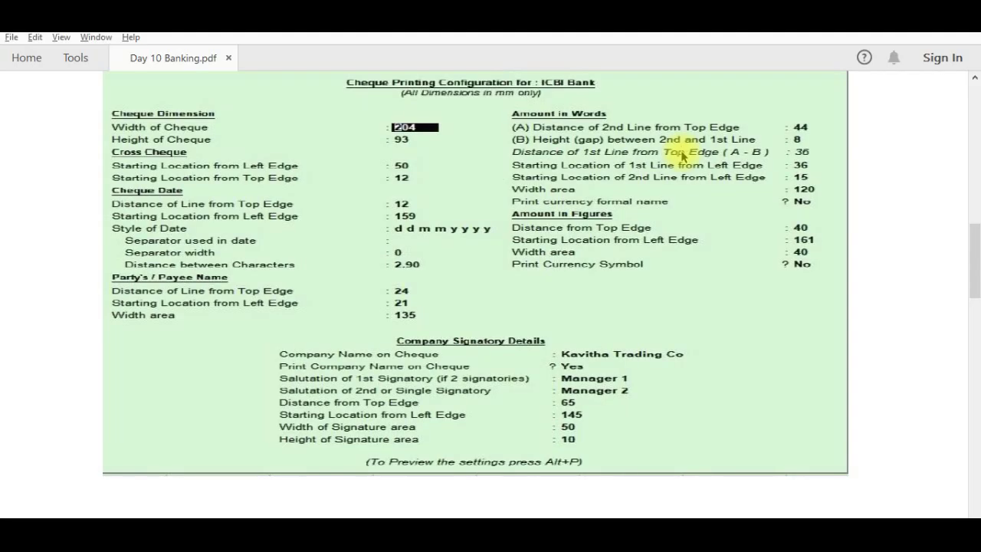
{"action": "key", "text": "alt+Tab"}
{"action": "type", "text": "15"}
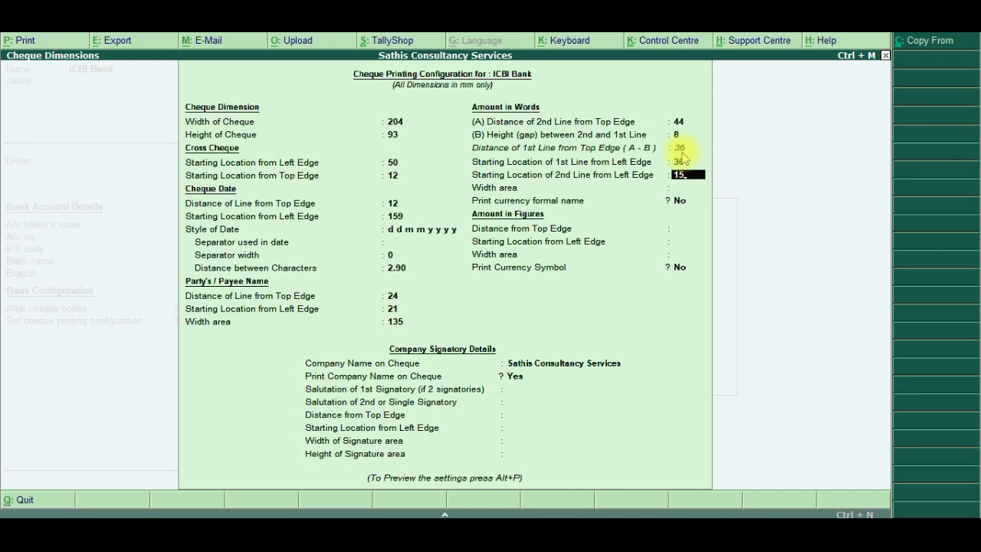
{"action": "key", "text": "Return"}
{"action": "key", "text": "alt+Tab"}
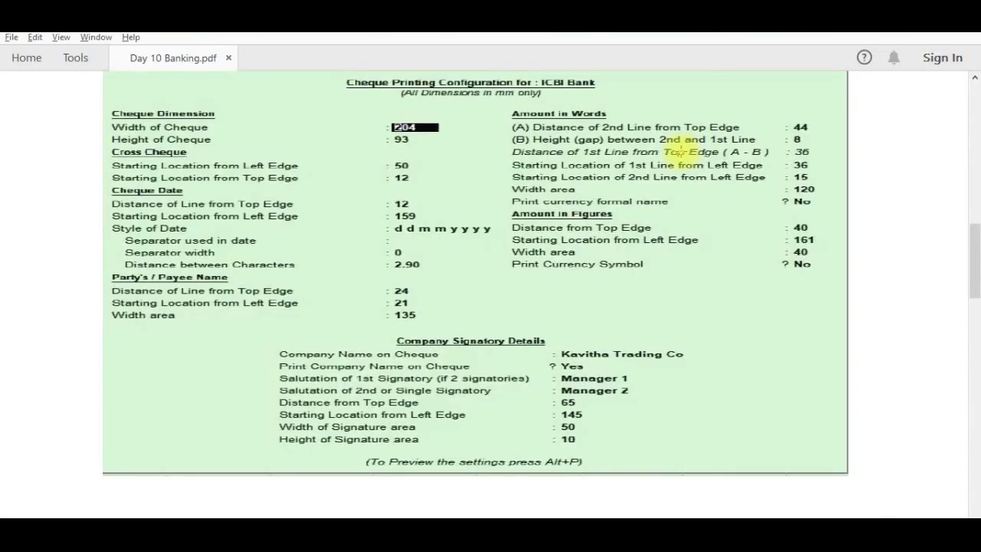
{"action": "key", "text": "alt+Tab"}
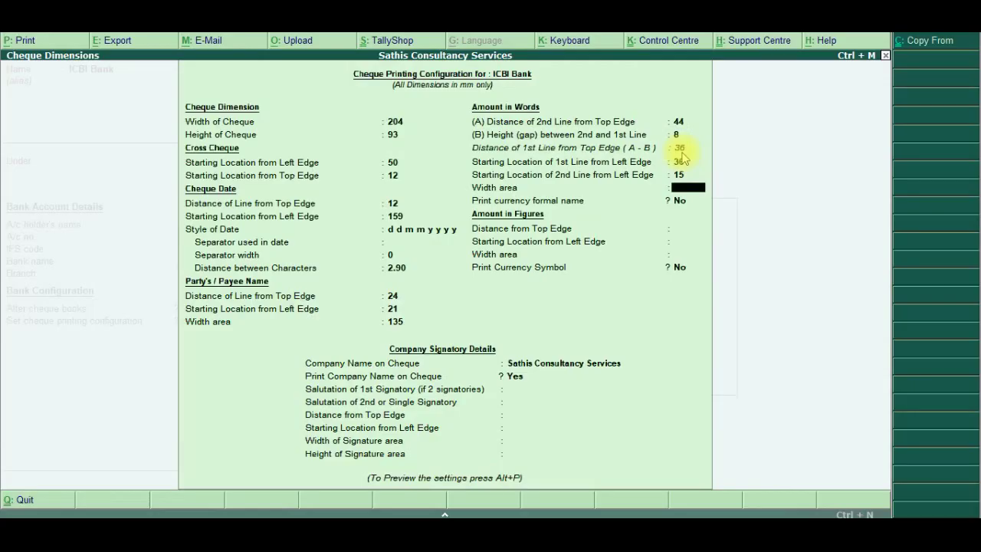
{"action": "type", "text": "120"}
{"action": "key", "text": "Return"}
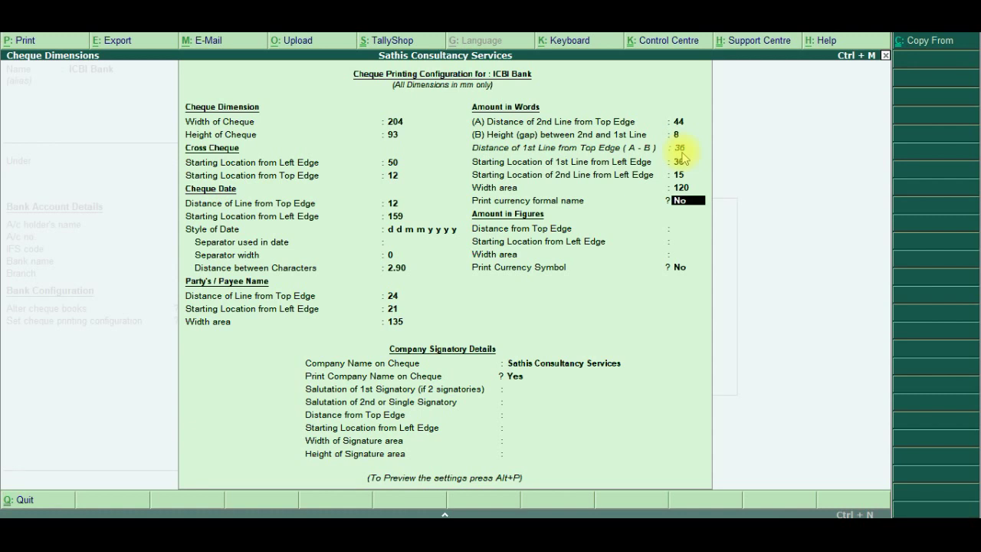
Keep currency formal name off and set amount-in-figures distance 40 and width 40
{"action": "key", "text": "Return"}
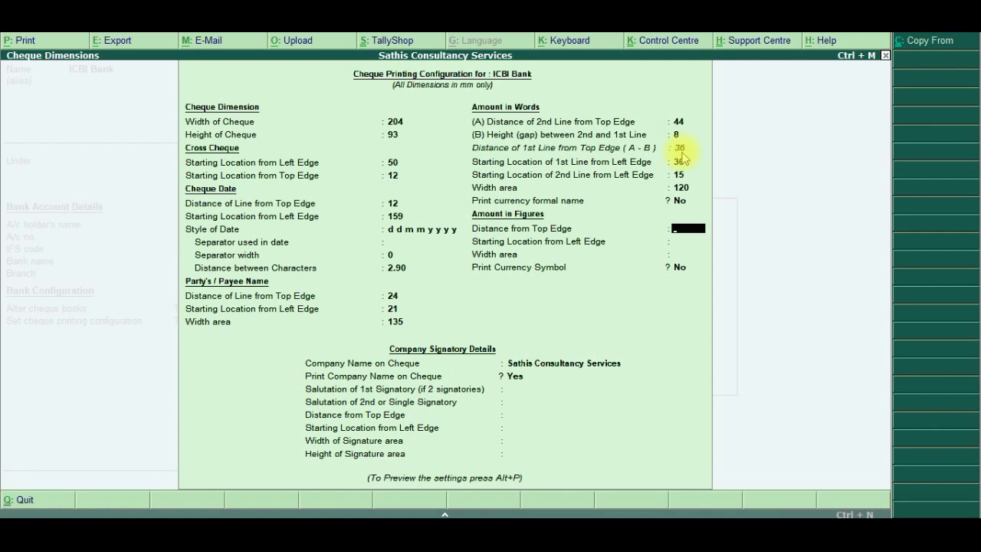
{"action": "key", "text": "alt+Tab"}
{"action": "key", "text": "alt+Tab"}
{"action": "type", "text": "40"}
{"action": "key", "text": "Return"}
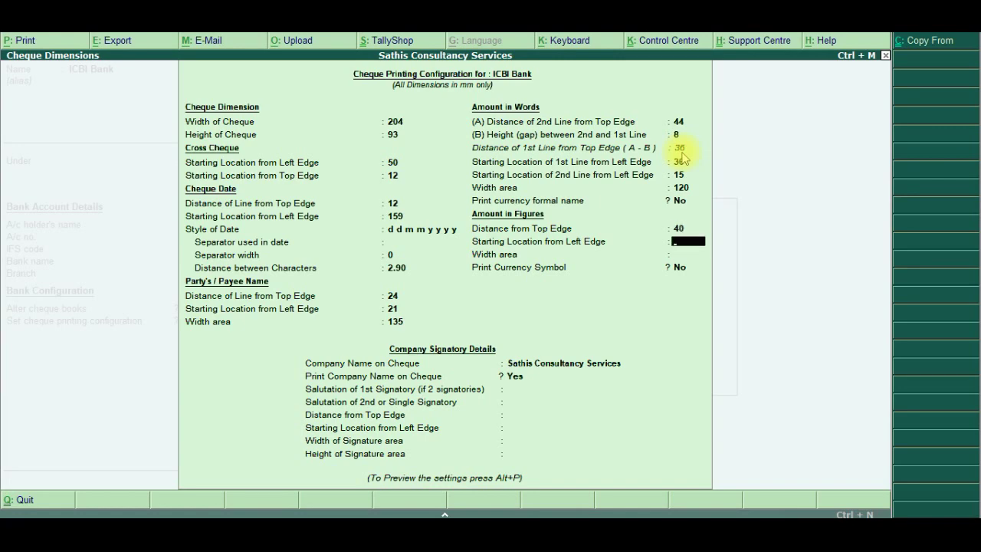
{"action": "key", "text": "alt+Tab"}
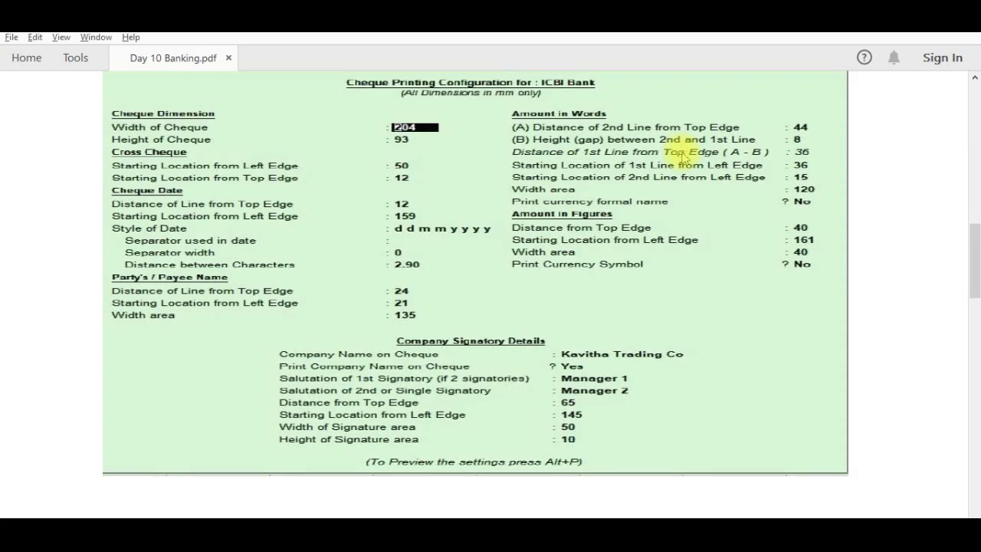
{"action": "key", "text": "alt+Tab"}
{"action": "key", "text": "Return"}
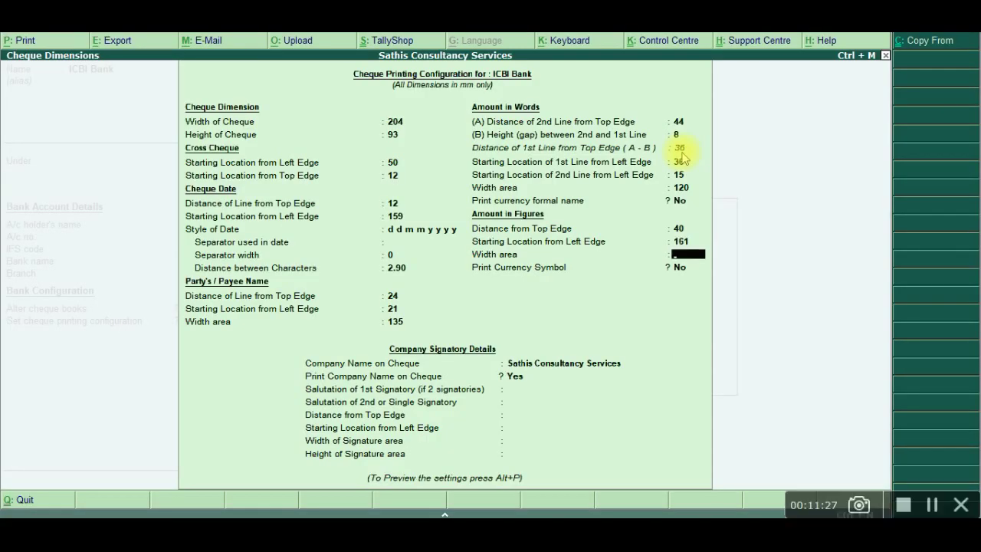
{"action": "key", "text": "alt+Tab"}
{"action": "key", "text": "alt+Tab"}
{"action": "type", "text": "40"}
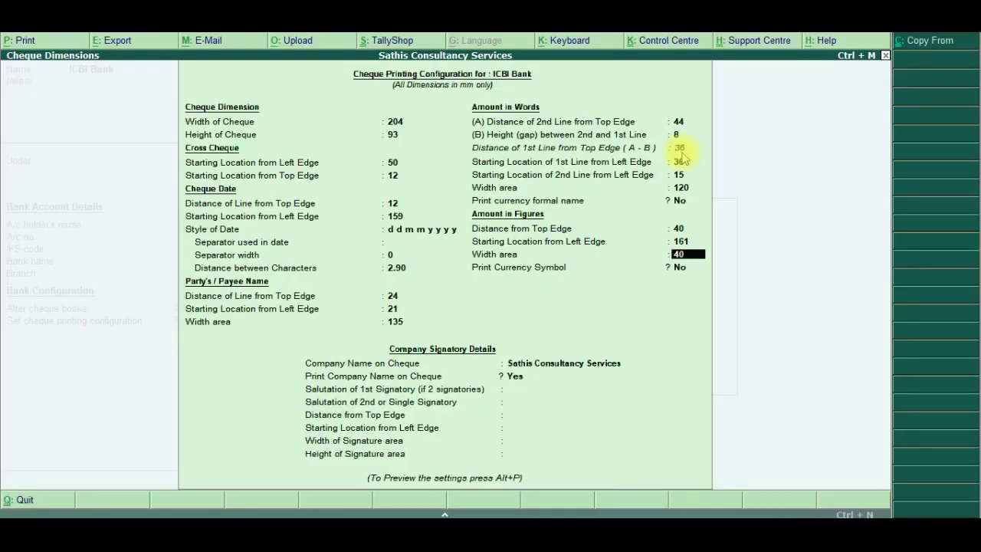
{"action": "key", "text": "Return"}
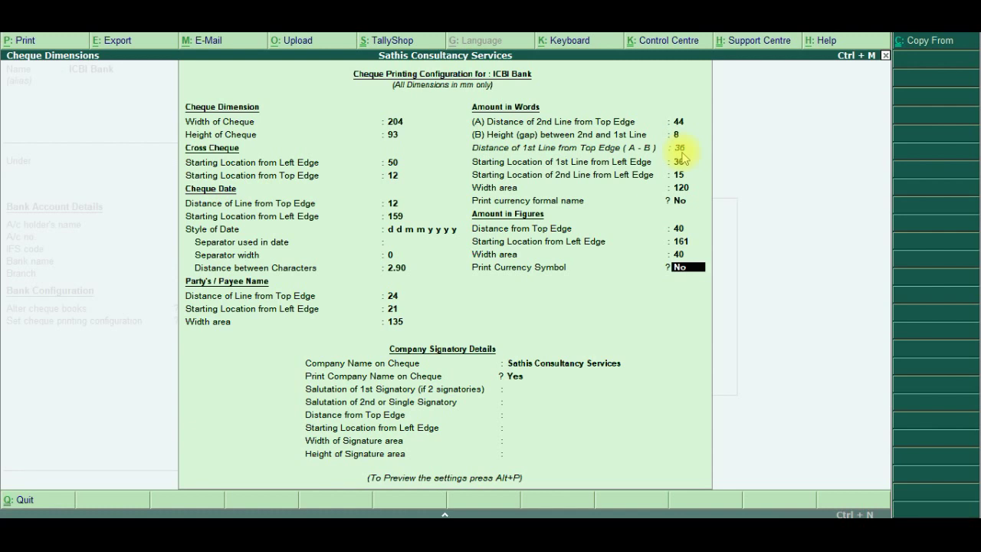
Keep the company name printed and enter signatory salutations Manager 1 and Manager 2
{"action": "key", "text": "Return"}
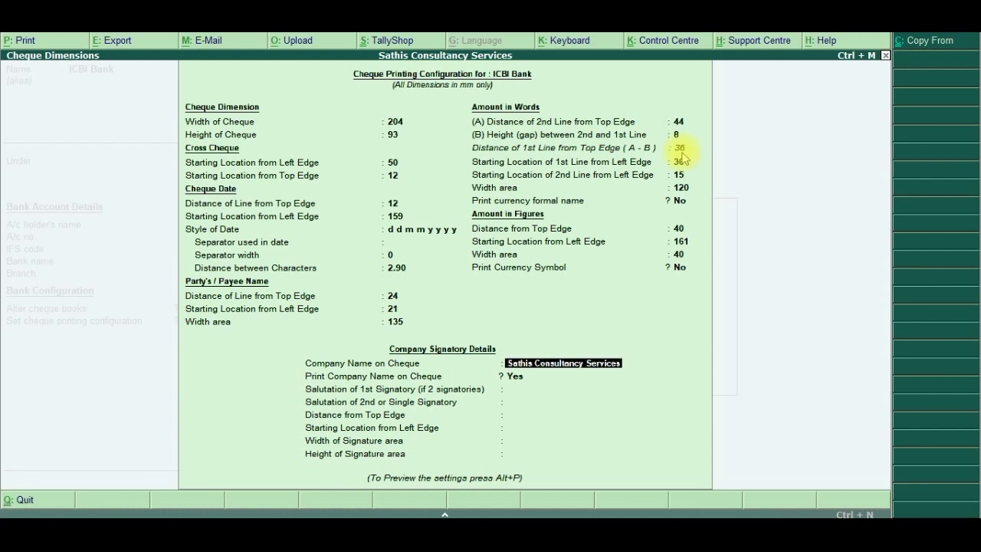
{"action": "key", "text": "Return"}
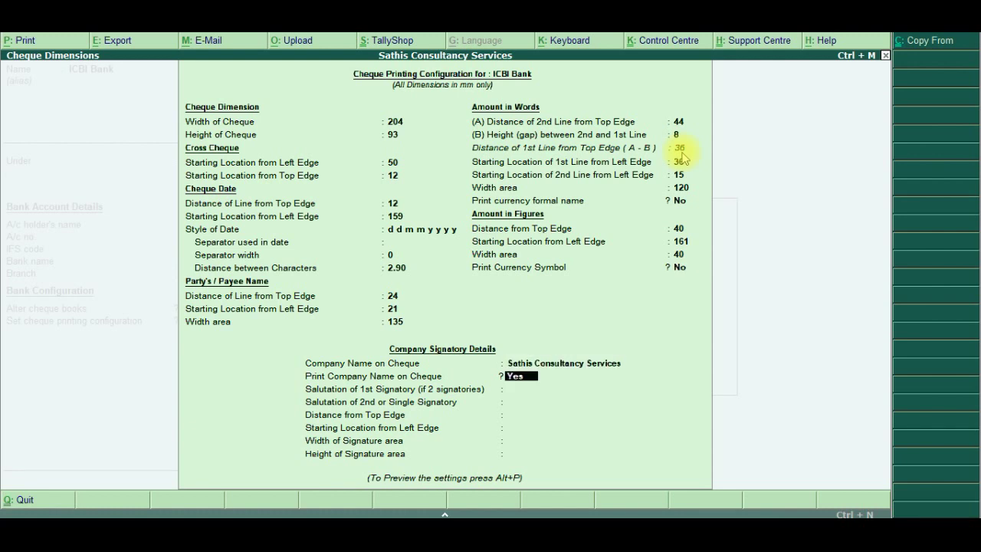
{"action": "key", "text": "Return"}
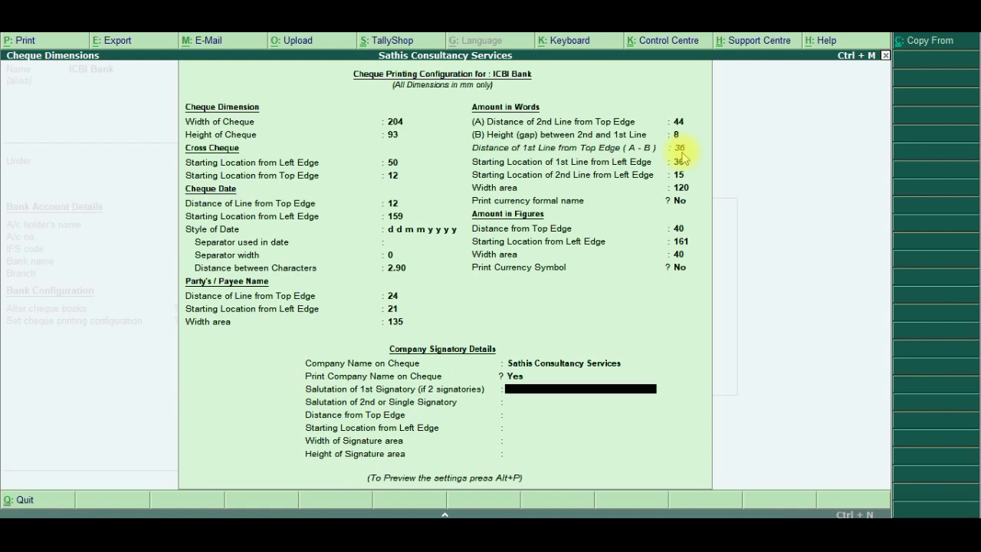
{"action": "type", "text": "Manager 1"}
{"action": "key", "text": "Return"}
{"action": "type", "text": "Manager"}
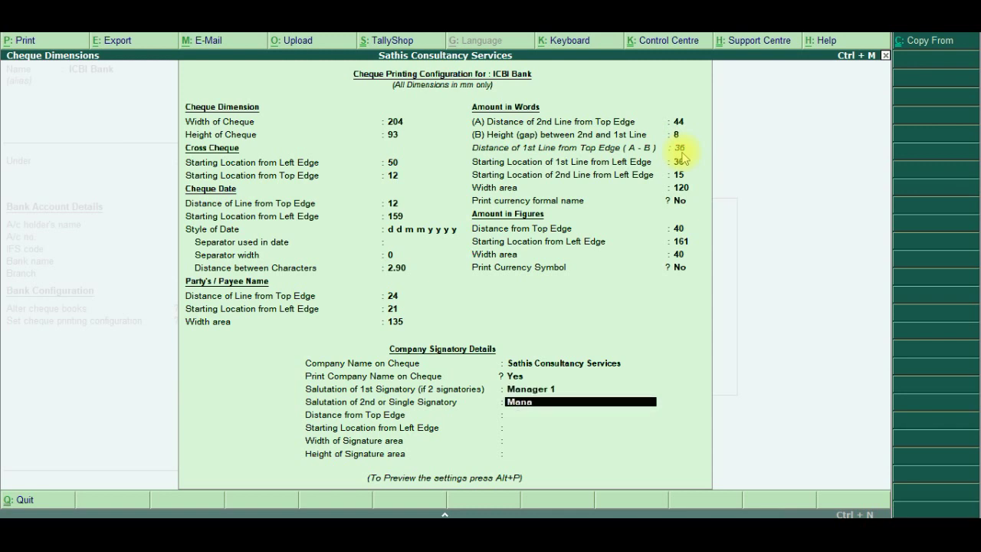
{"action": "type", "text": " 2"}
{"action": "key", "text": "Return"}
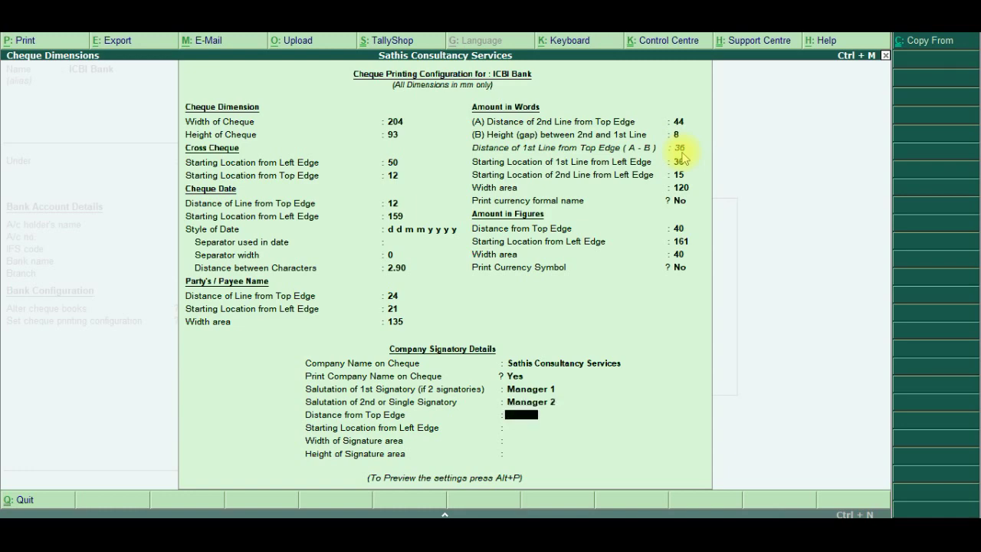
Set the signature area to 65 from top, location 145, width 50, height 10, and accept
{"action": "key", "text": "alt+Tab"}
{"action": "key", "text": "alt+Tab"}
{"action": "type", "text": "65"}
{"action": "key", "text": "Return"}
{"action": "key", "text": "alt+Tab"}
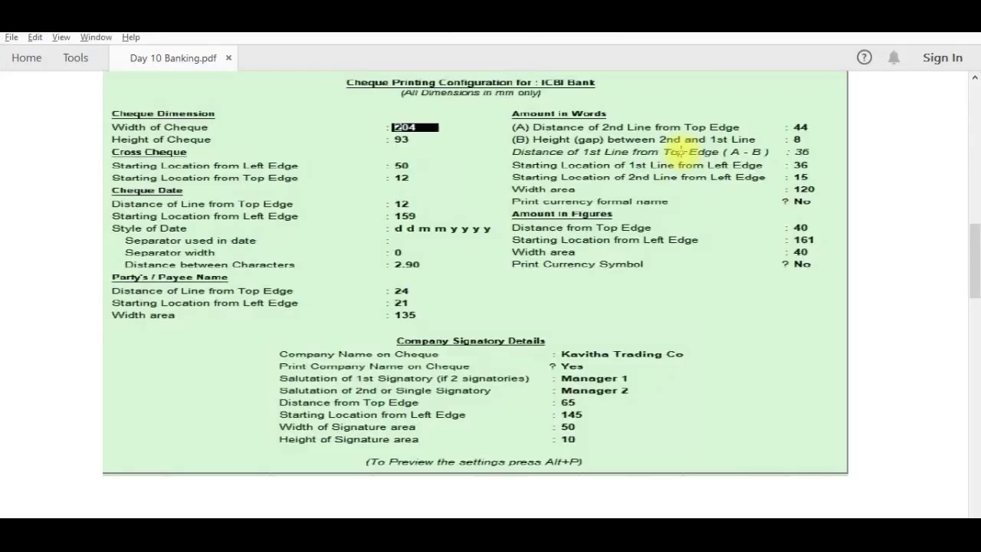
{"action": "key", "text": "alt+Tab"}
{"action": "type", "text": "145"}
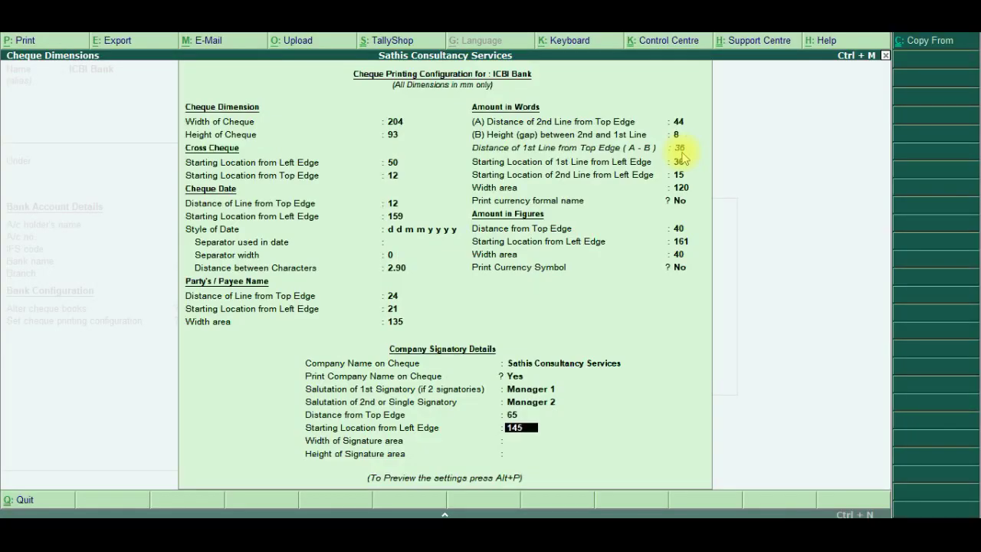
{"action": "key", "text": "Return"}
{"action": "key", "text": "alt+Tab"}
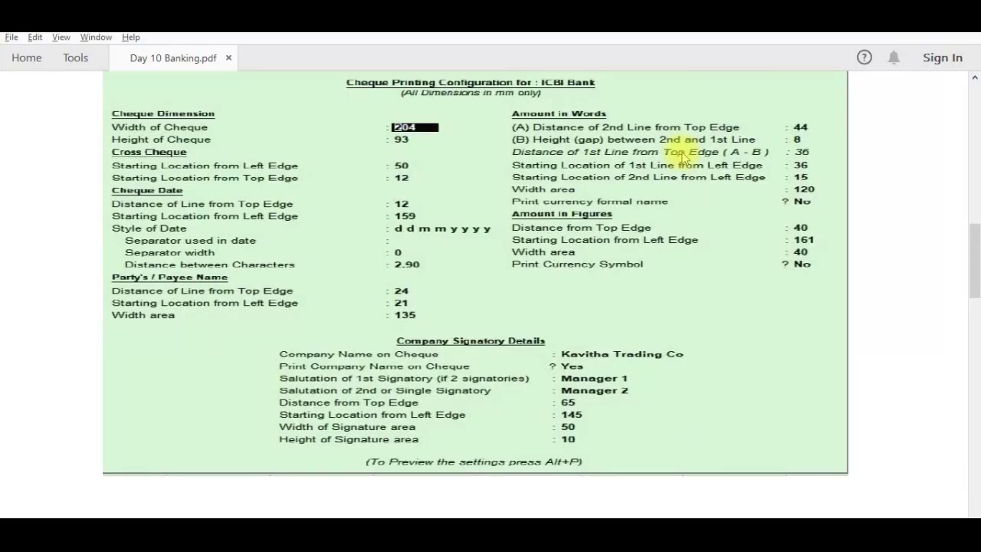
{"action": "key", "text": "alt+Tab"}
{"action": "type", "text": "50"}
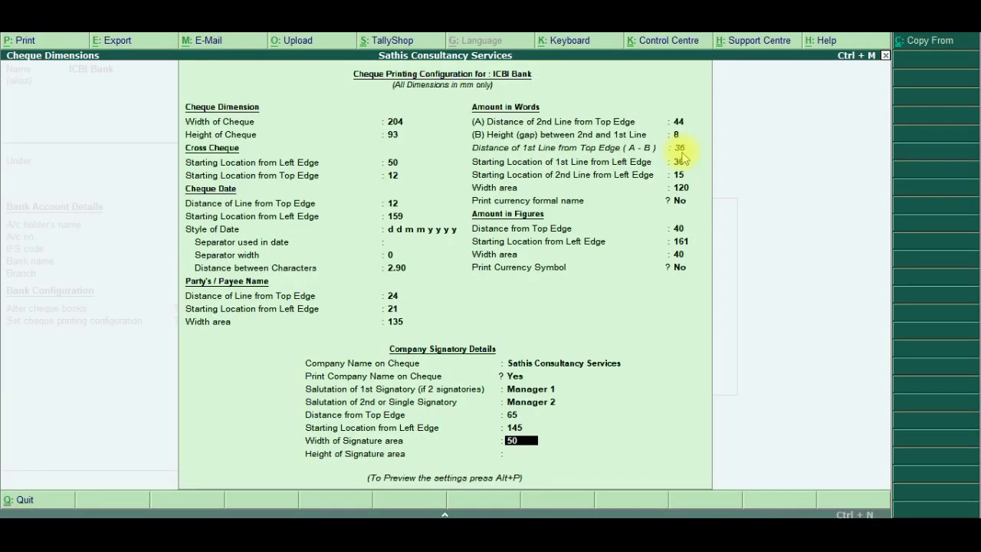
{"action": "key", "text": "Return"}
{"action": "key", "text": "alt+Tab"}
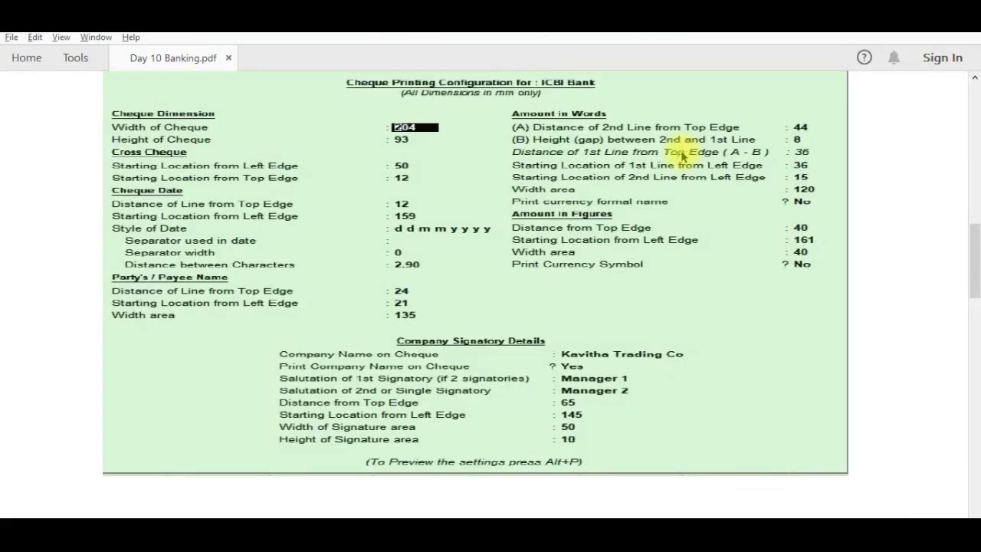
{"action": "key", "text": "alt+Tab"}
{"action": "type", "text": "10"}
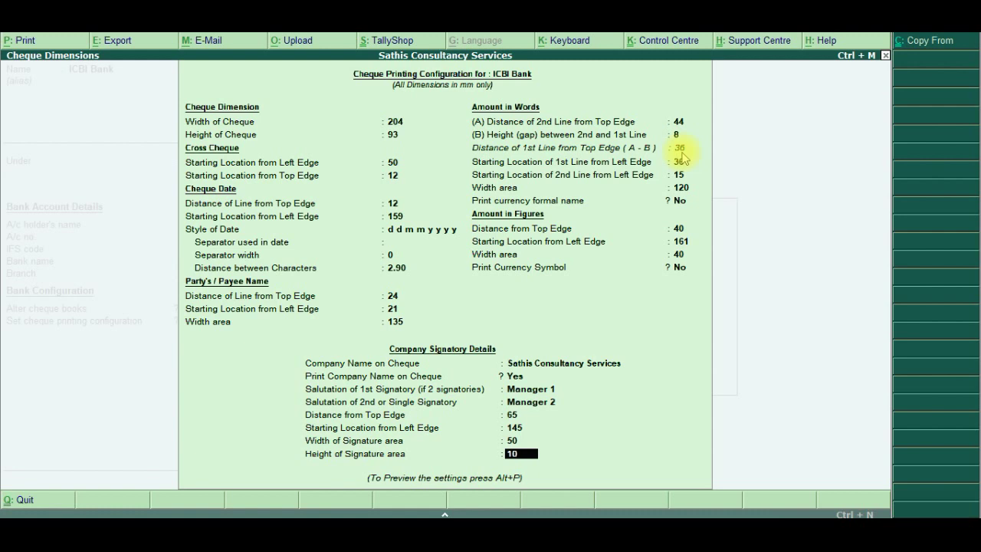
{"action": "key", "text": "alt+p"}
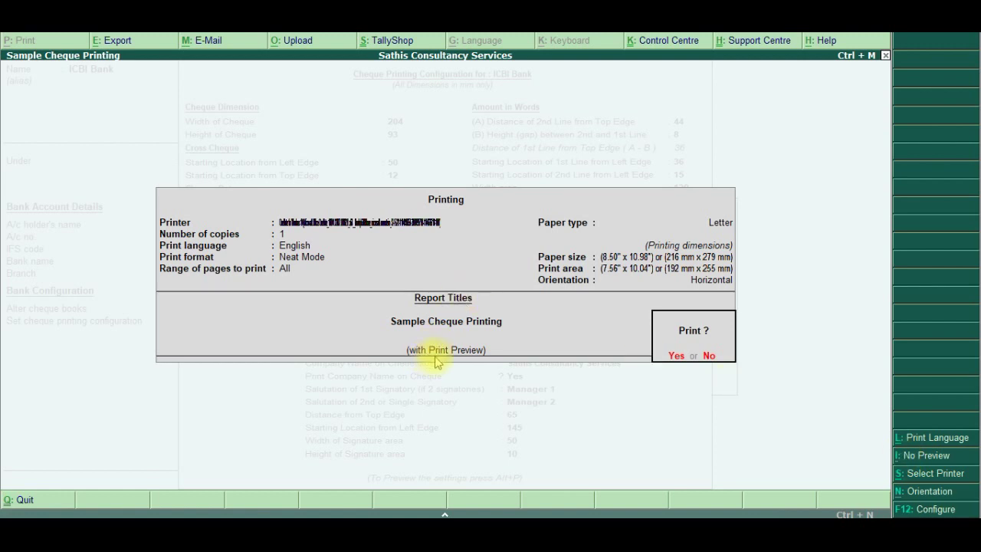
Print the sample cheque to preview, zoom in to inspect it, then close the preview
{"action": "left_click", "coordinate": [676, 357]}
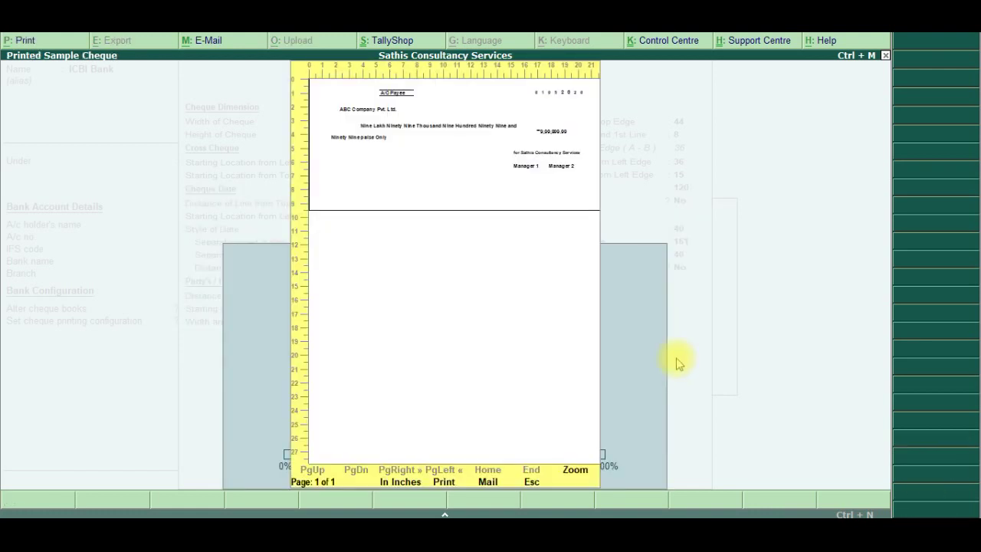
{"action": "left_click", "coordinate": [575, 470]}
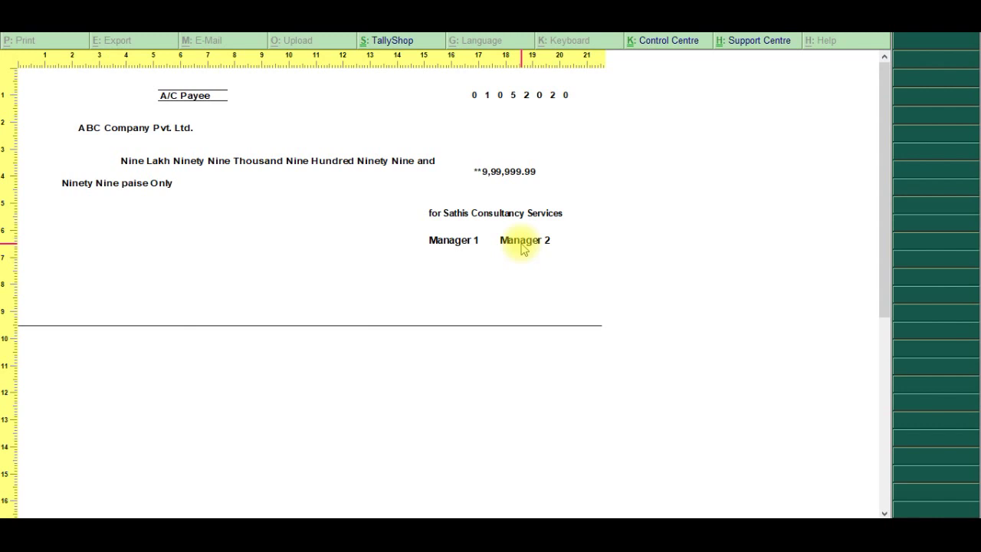
{"action": "key", "text": "Escape"}
{"action": "key", "text": "Escape"}
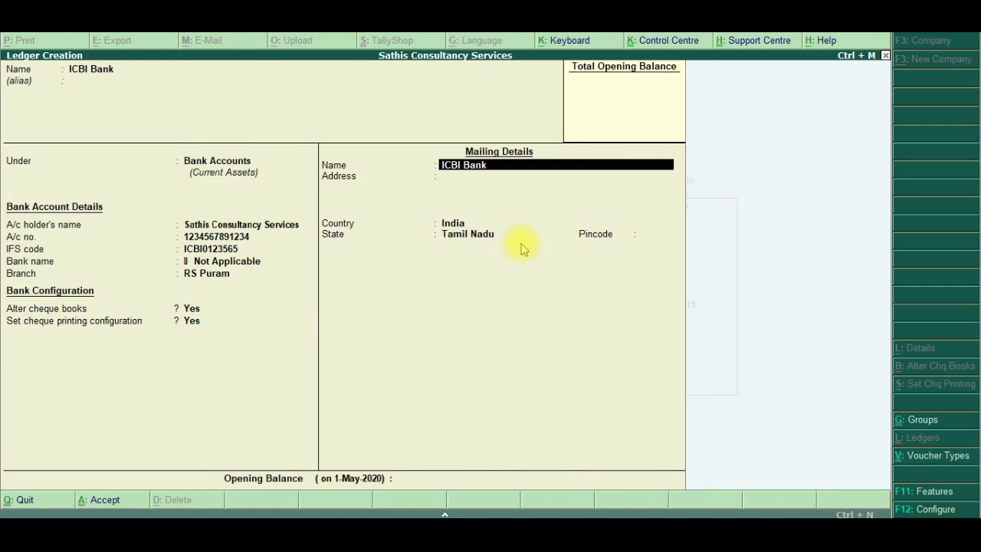
Accept the remaining ICBI Bank fields with Tamil Nadu as state and save the ledger
{"action": "key", "text": "Return"}
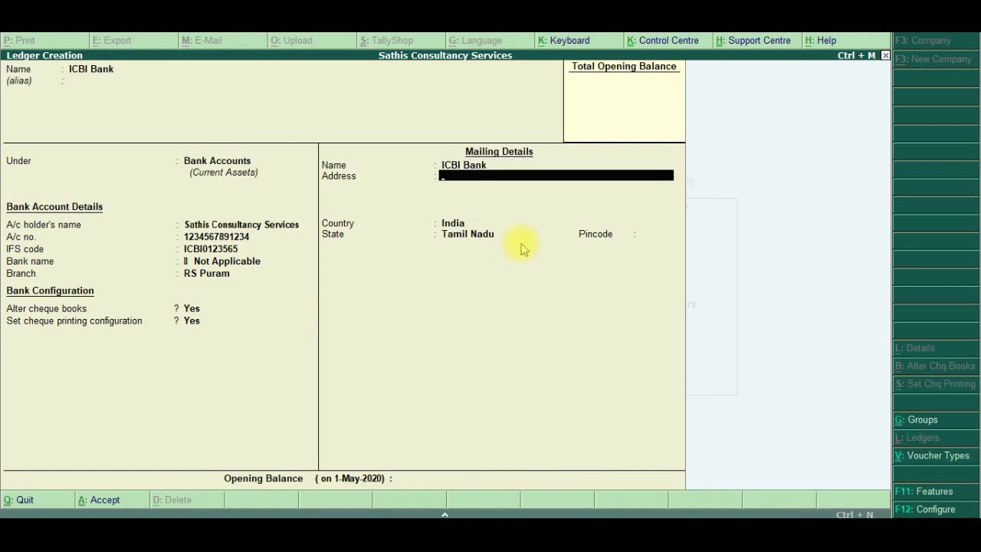
{"action": "key", "text": "Return"}
{"action": "key", "text": "Return"}
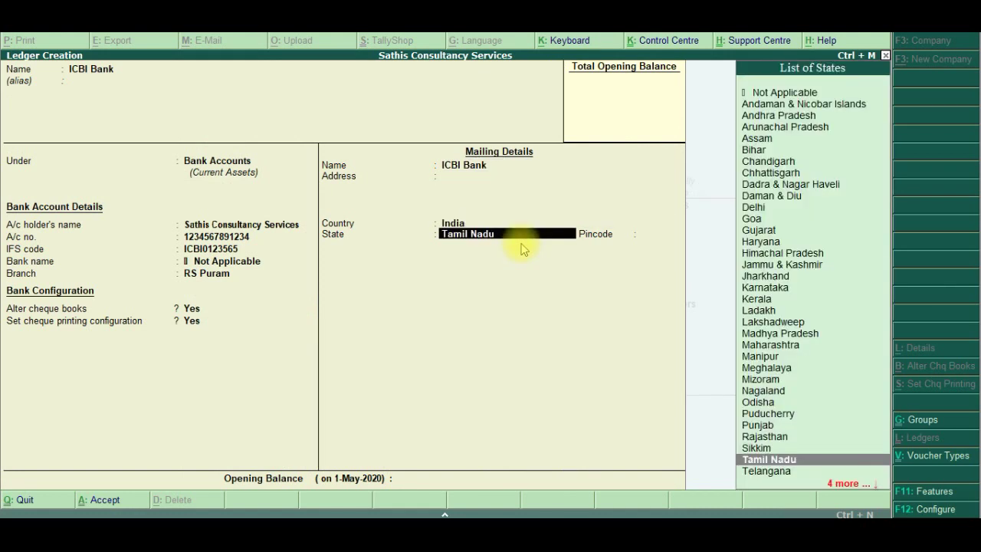
{"action": "key", "text": "Return"}
{"action": "key", "text": "Return"}
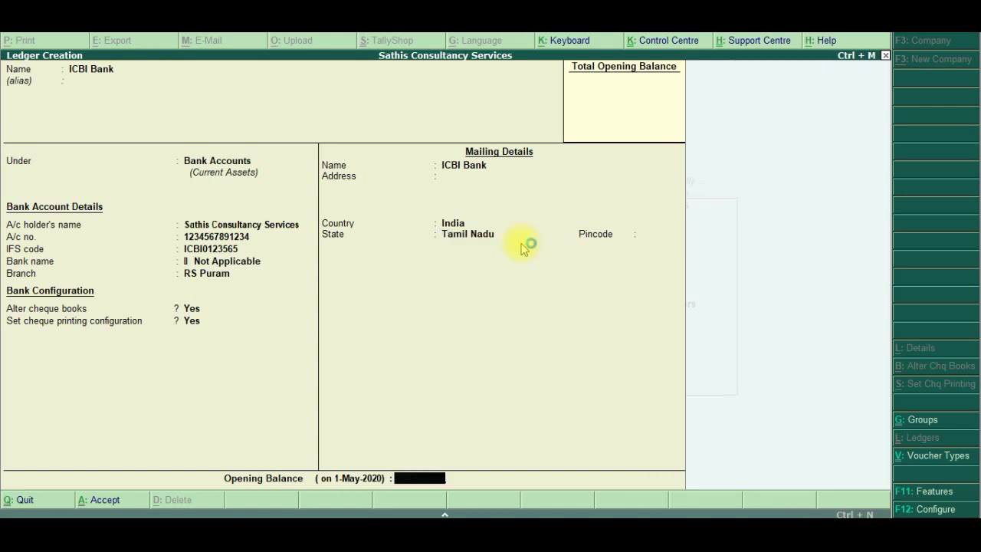
{"action": "key", "text": "Return"}
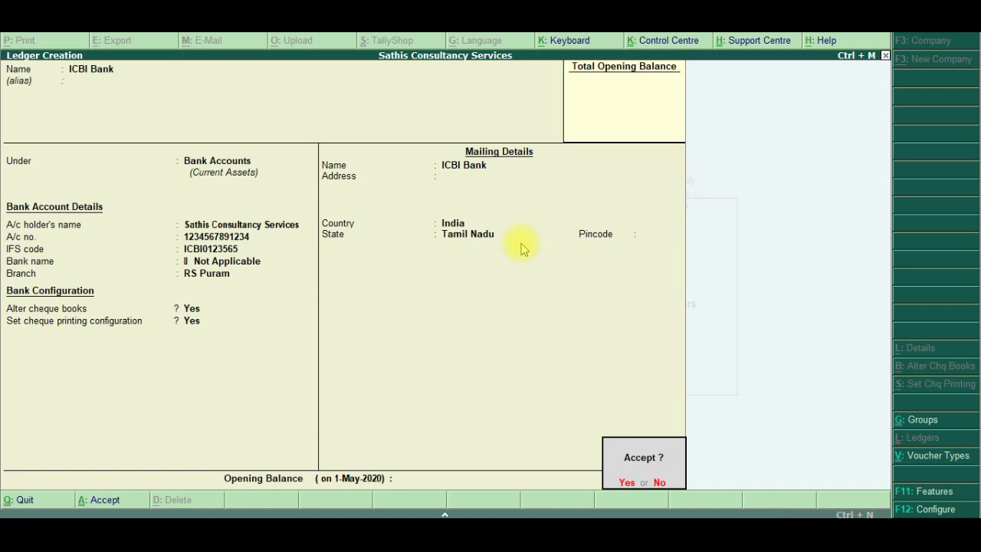
{"action": "key", "text": "Return"}
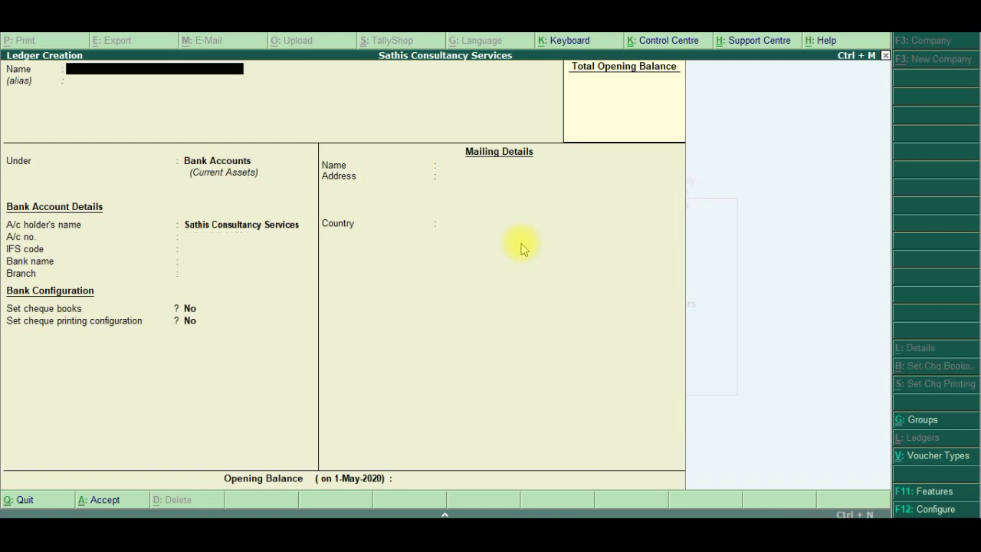
{"action": "key", "text": "alt+Tab"}
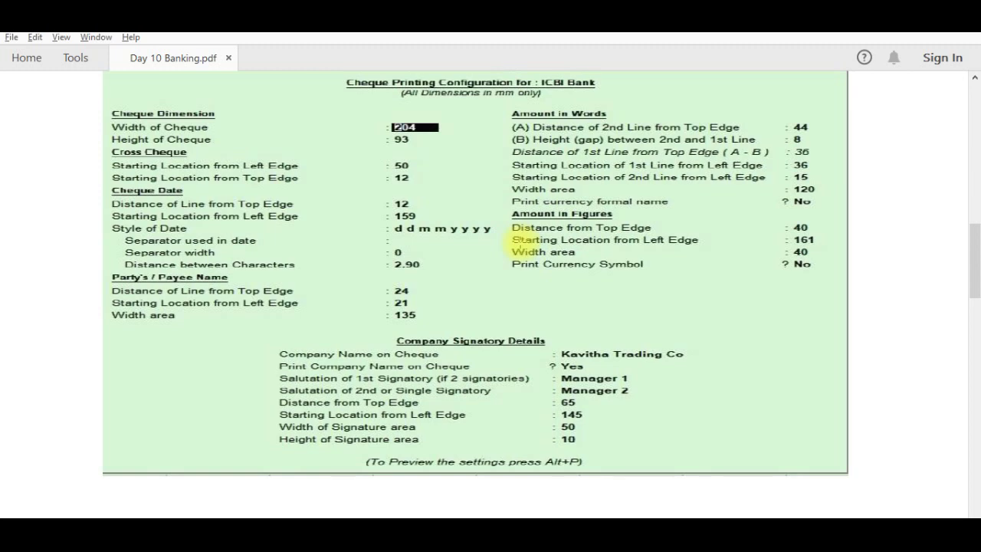
Review the Day 10 Banking task list, then exit Tally's ledger creation to the Gateway of Tally
{"action": "scroll", "coordinate": [521, 243], "scroll_direction": "up", "scroll_amount": 10}
{"action": "scroll", "coordinate": [521, 242], "scroll_direction": "down", "scroll_amount": 5}
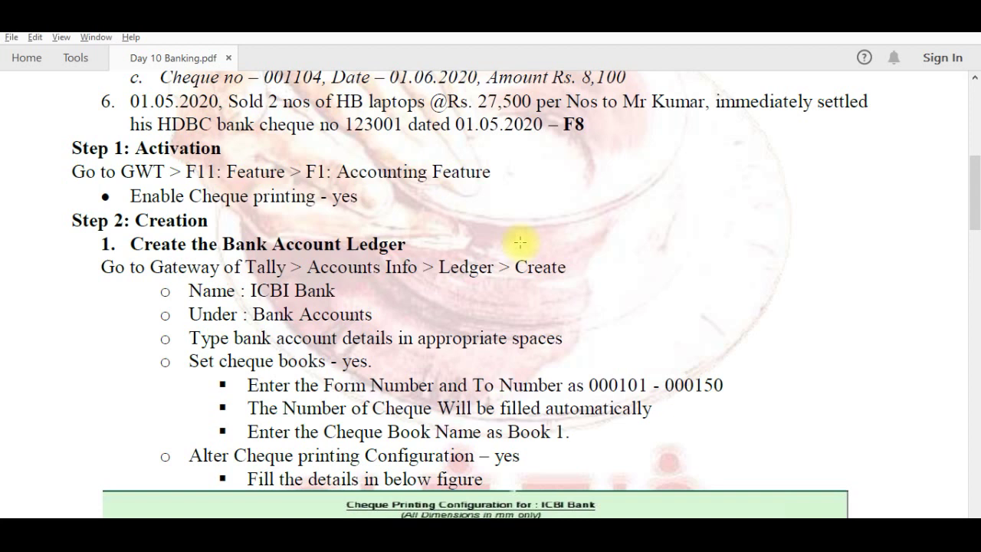
{"action": "scroll", "coordinate": [519, 242], "scroll_direction": "up", "scroll_amount": 3}
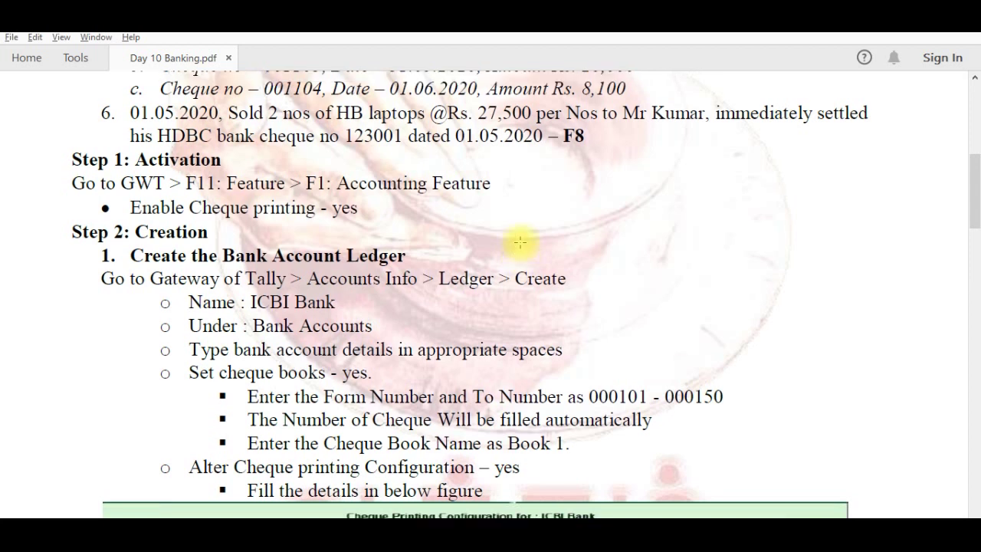
{"action": "scroll", "coordinate": [520, 242], "scroll_direction": "up", "scroll_amount": 1}
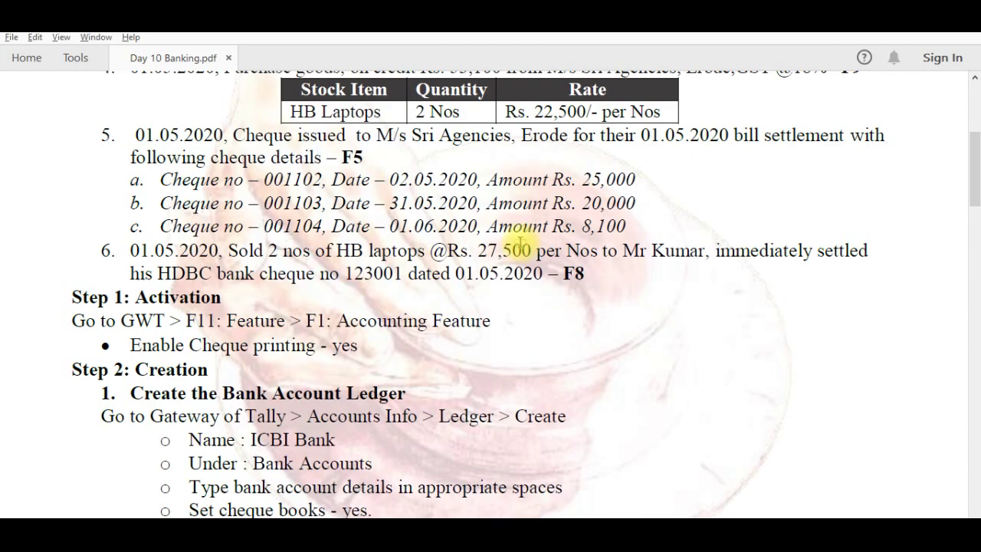
{"action": "key", "text": "alt+Tab"}
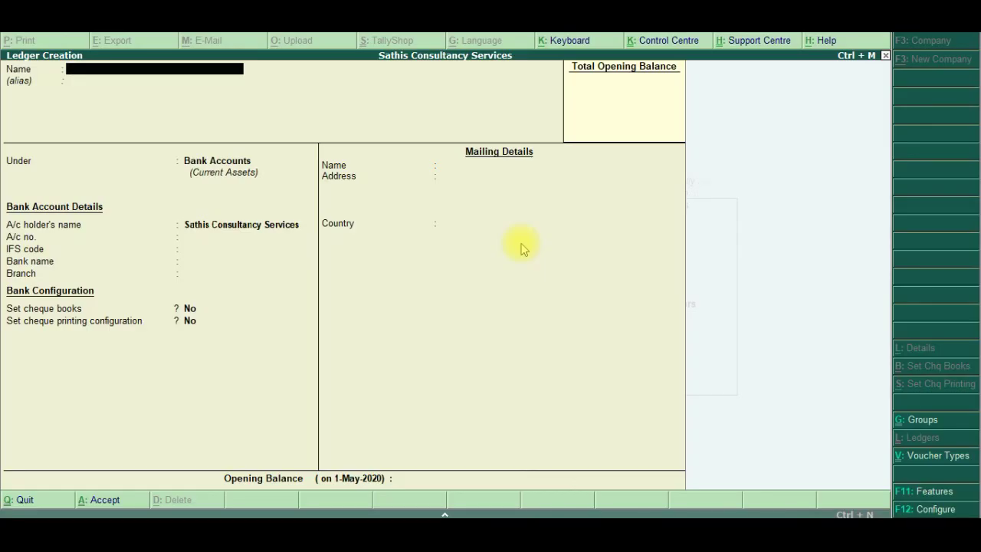
{"action": "key", "text": "Escape"}
{"action": "key", "text": "Escape"}
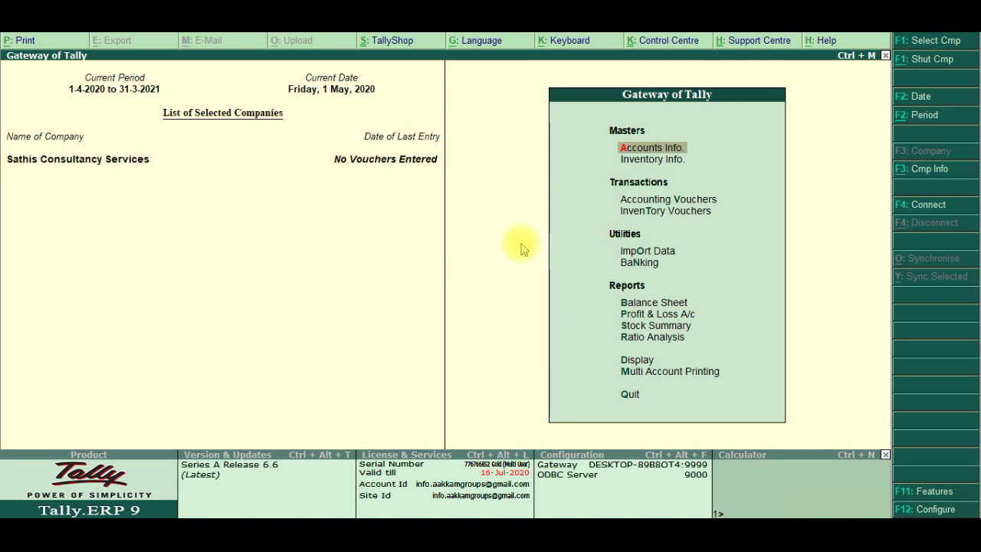
Turn on GST in the F11 Statutory & Taxation features and choose to set GST details
{"action": "key", "text": "F11"}
{"action": "key", "text": "Down"}
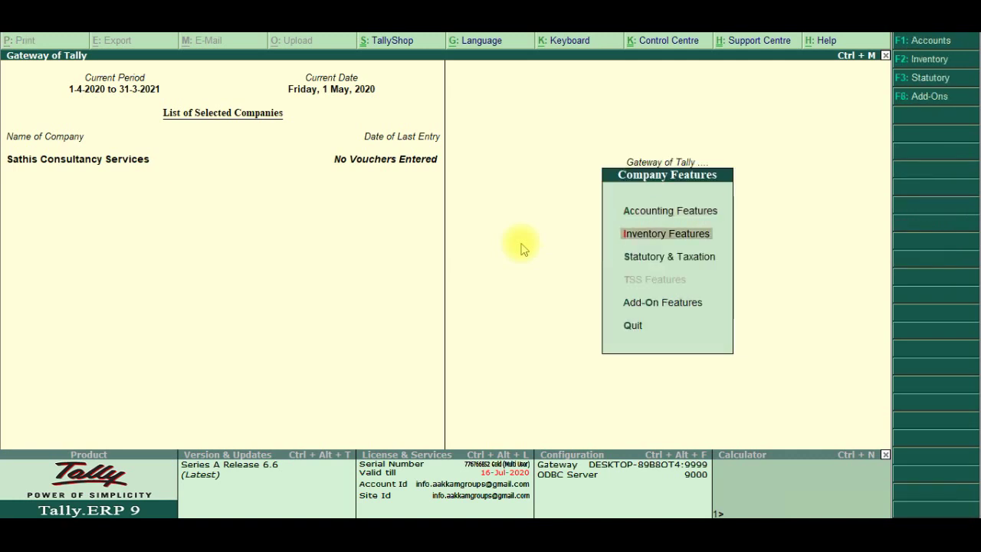
{"action": "key", "text": "Down"}
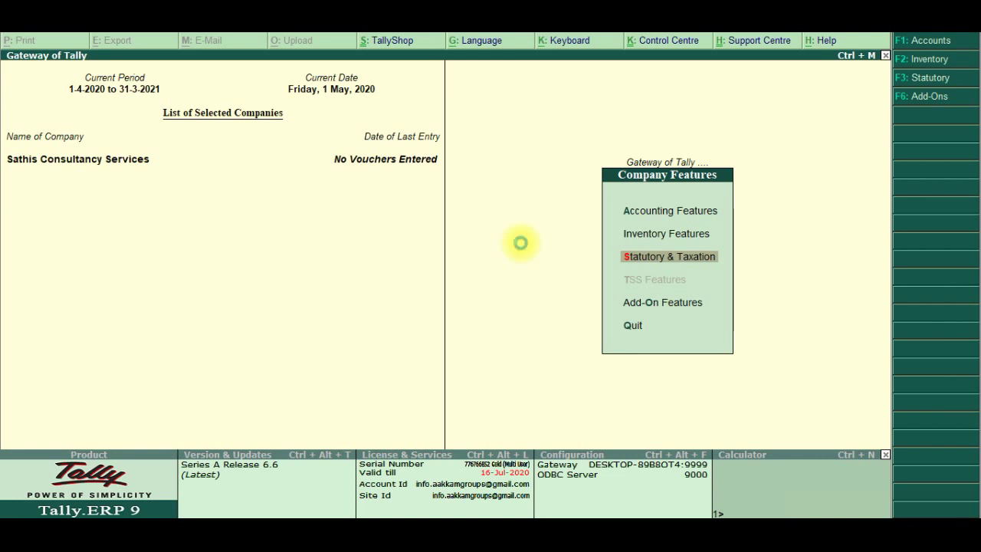
{"action": "key", "text": "Return"}
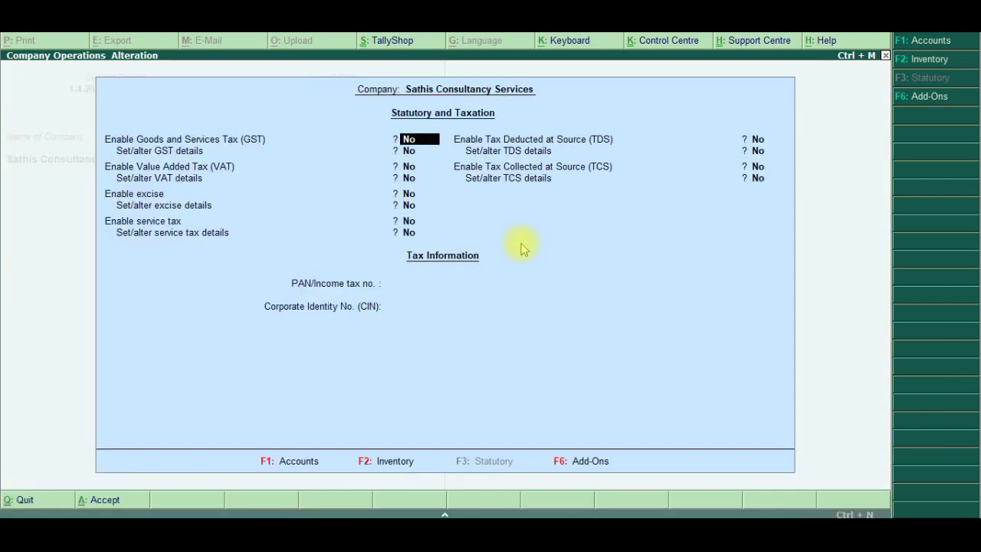
{"action": "type", "text": "y"}
{"action": "key", "text": "Return"}
{"action": "type", "text": "y"}
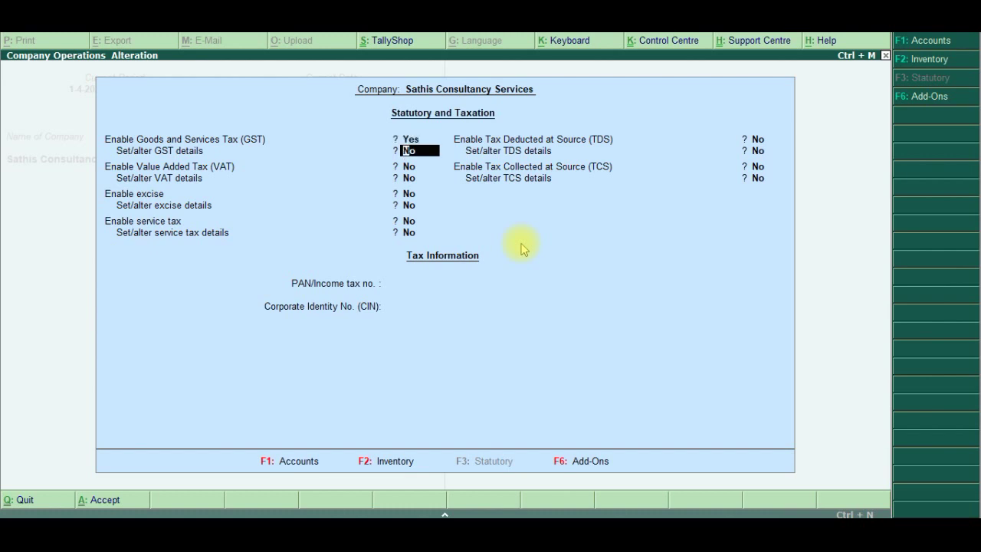
{"action": "key", "text": "Return"}
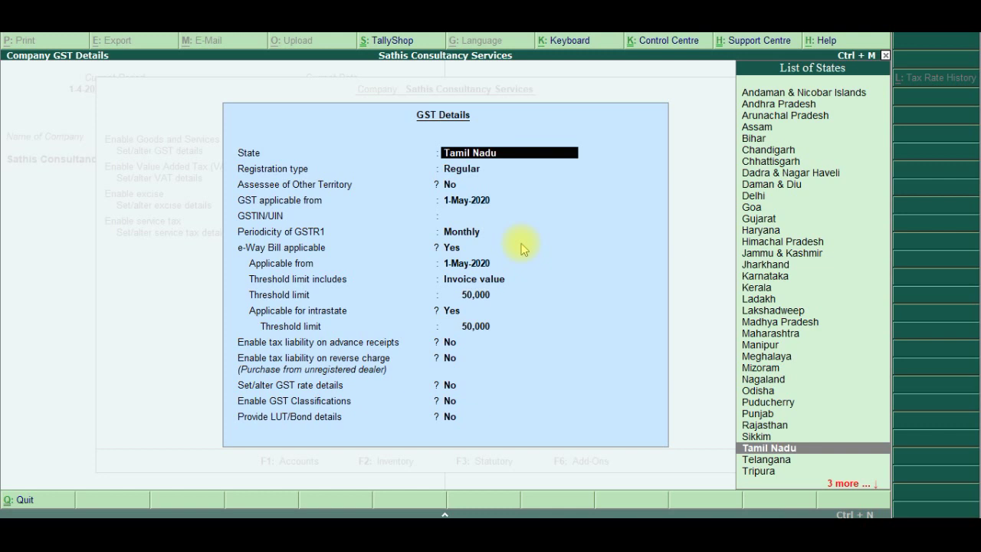
Save company GST details as Tamil Nadu, Regular registration, with the company's GSTIN entered
{"action": "key", "text": "Return"}
{"action": "key", "text": "Return"}
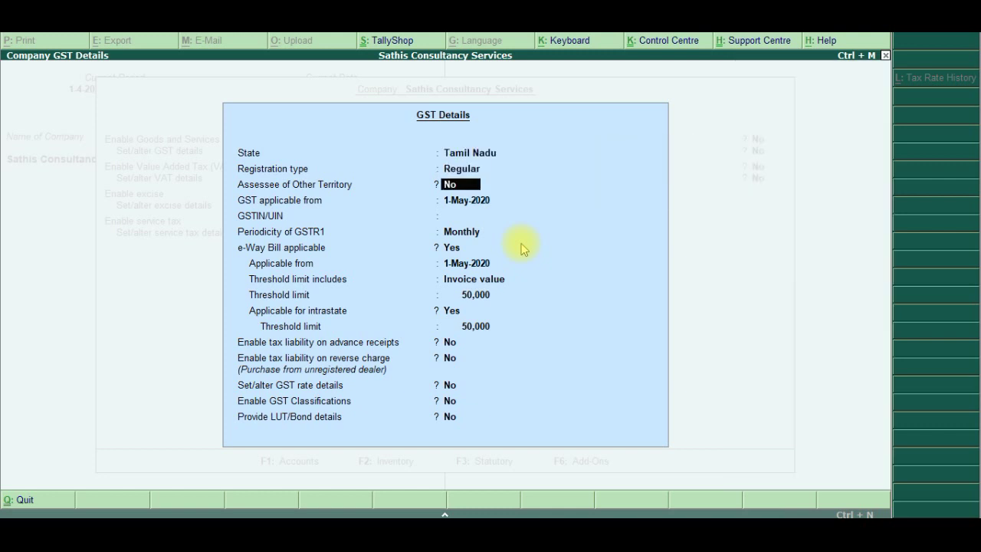
{"action": "key", "text": "Return"}
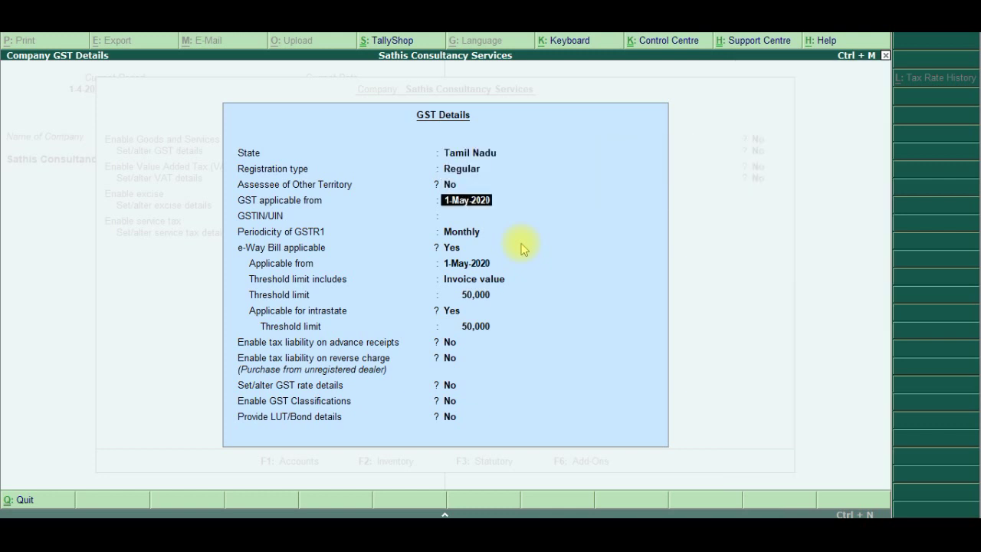
{"action": "key", "text": "Return"}
{"action": "type", "text": "33"}
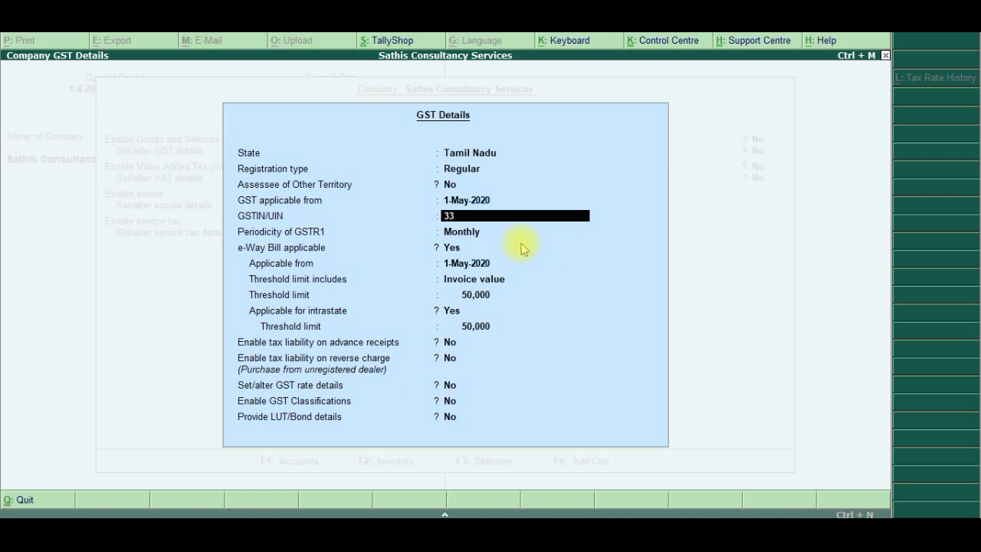
{"action": "type", "text": "ASDFG1234A1ZA"}
{"action": "key", "text": "Return"}
{"action": "key", "text": "Return"}
{"action": "key", "text": "Return"}
{"action": "key", "text": "Return"}
{"action": "key", "text": "Return"}
{"action": "key", "text": "Return"}
{"action": "key", "text": "Return"}
{"action": "key", "text": "Return"}
{"action": "key", "text": "Return"}
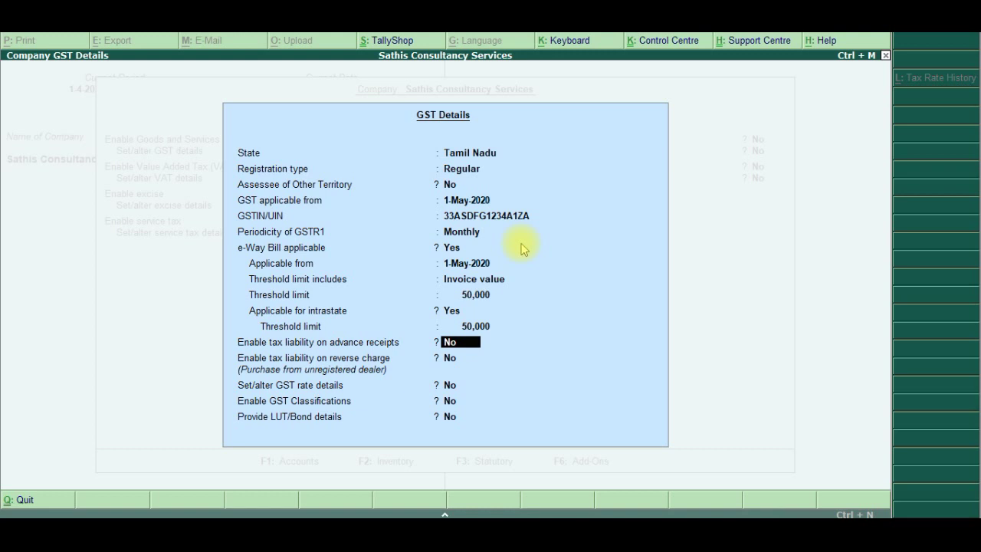
{"action": "key", "text": "Return"}
{"action": "key", "text": "Return"}
{"action": "key", "text": "Return"}
{"action": "key", "text": "Return"}
{"action": "key", "text": "Return"}
{"action": "key", "text": "Return"}
{"action": "key", "text": "Return"}
{"action": "key", "text": "Return"}
{"action": "key", "text": "Return"}
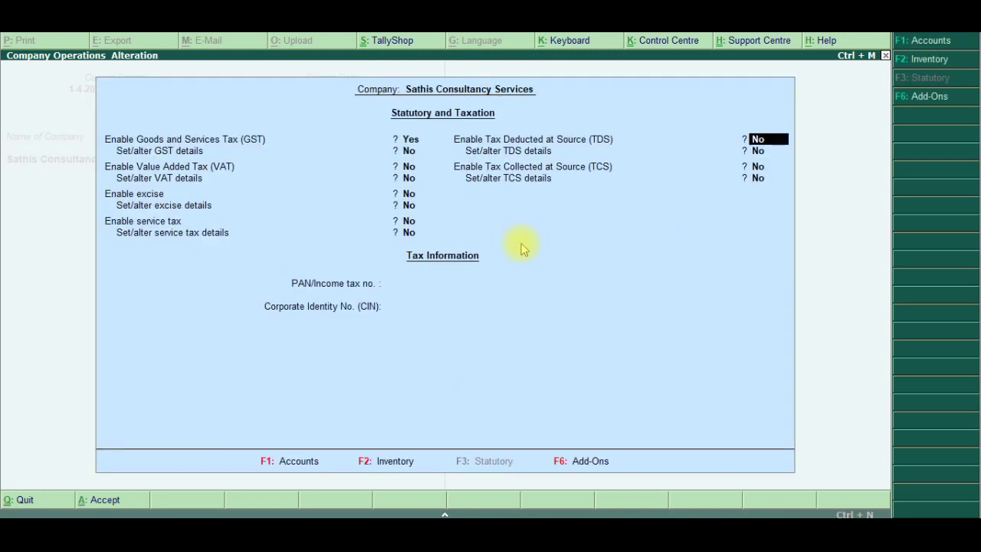
{"action": "key", "text": "Return"}
{"action": "key", "text": "Return"}
{"action": "key", "text": "Return"}
{"action": "key", "text": "Return"}
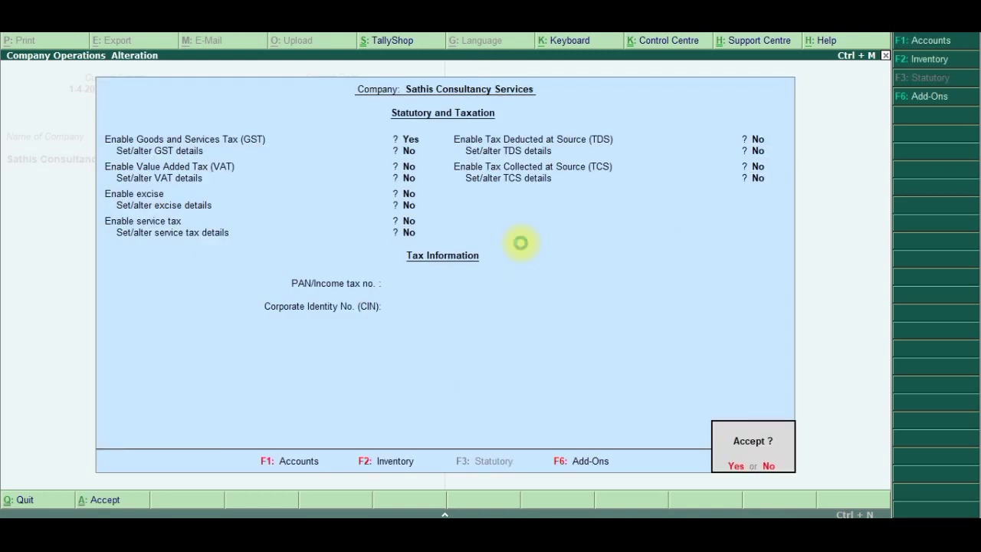
{"action": "key", "text": "Return"}
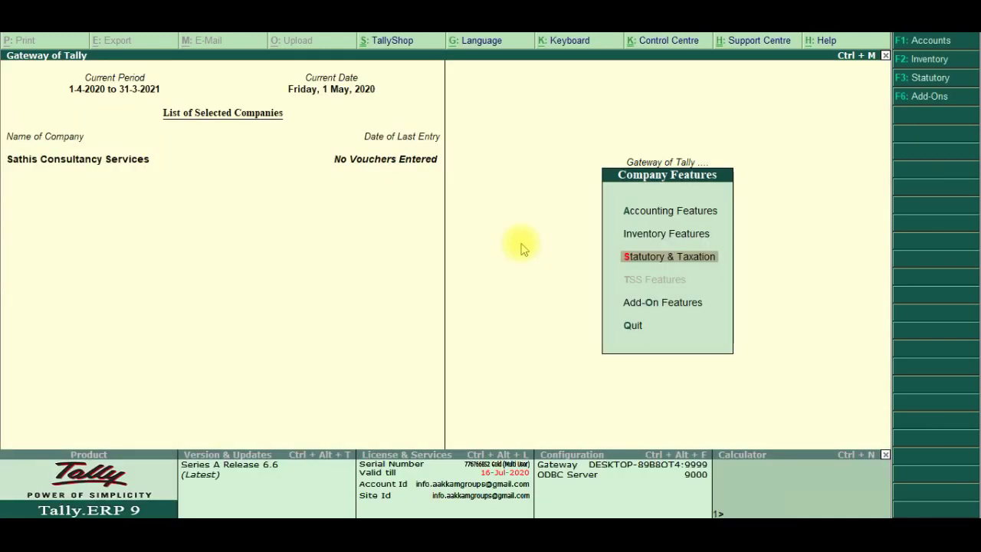
{"action": "key", "text": "alt+Tab"}
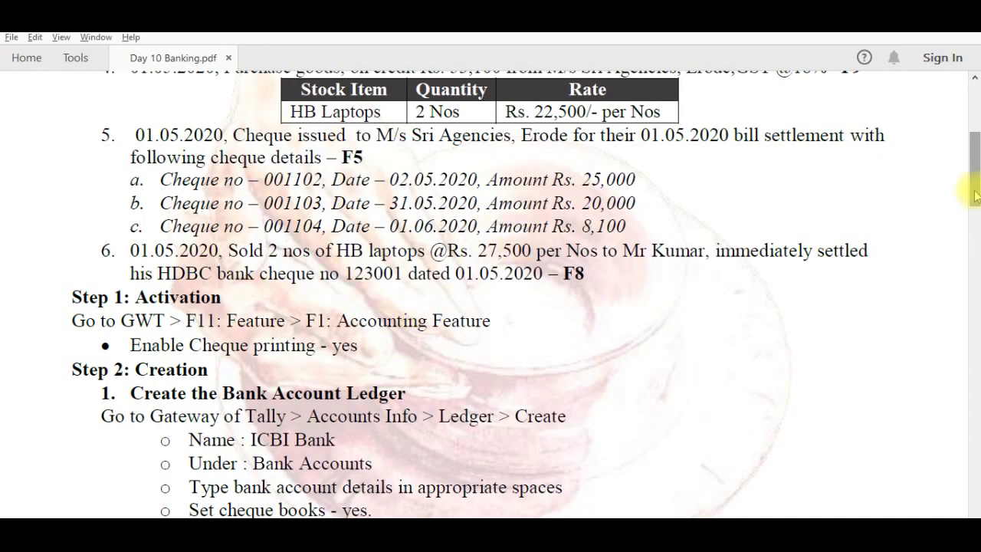
Scroll the Day 10 Banking PDF to section 2, Create other ledgers
{"action": "scroll", "coordinate": [975, 215], "scroll_direction": "down", "scroll_amount": 3}
{"action": "left_click_drag", "start_coordinate": [975, 230], "coordinate": [973, 366]}
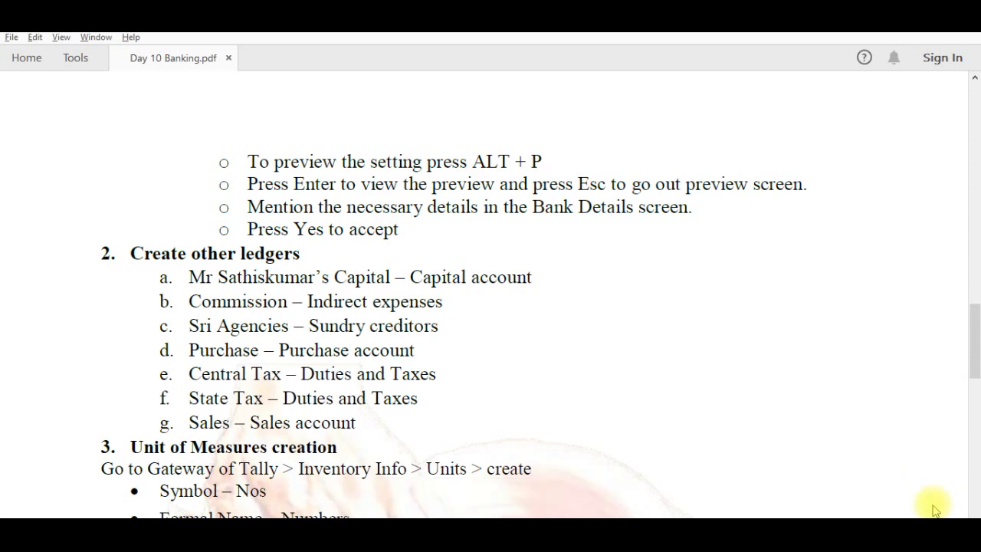
{"action": "key", "text": "alt+Tab"}
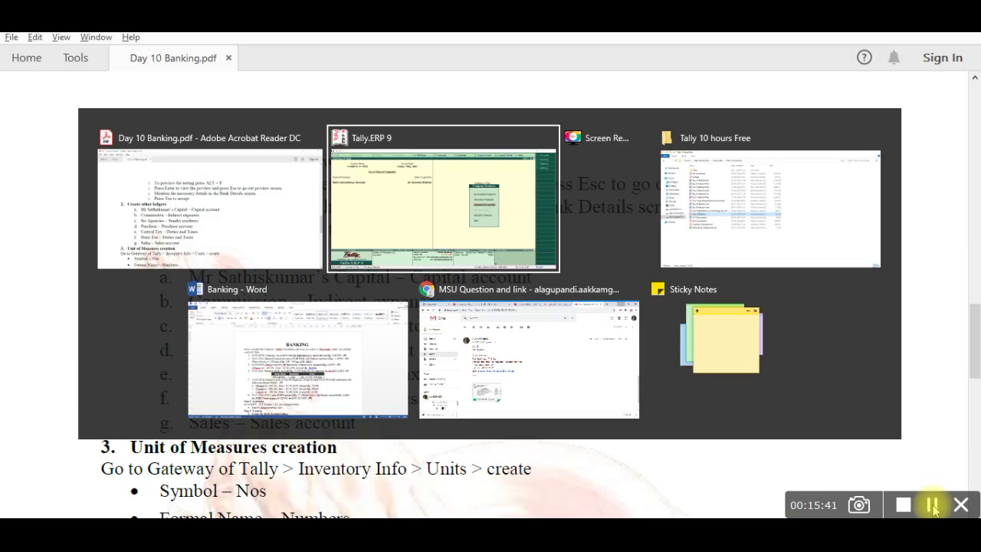
Start a new ledger named for the proprietor's capital, grouped under Capital Account
{"action": "key", "text": "Escape"}
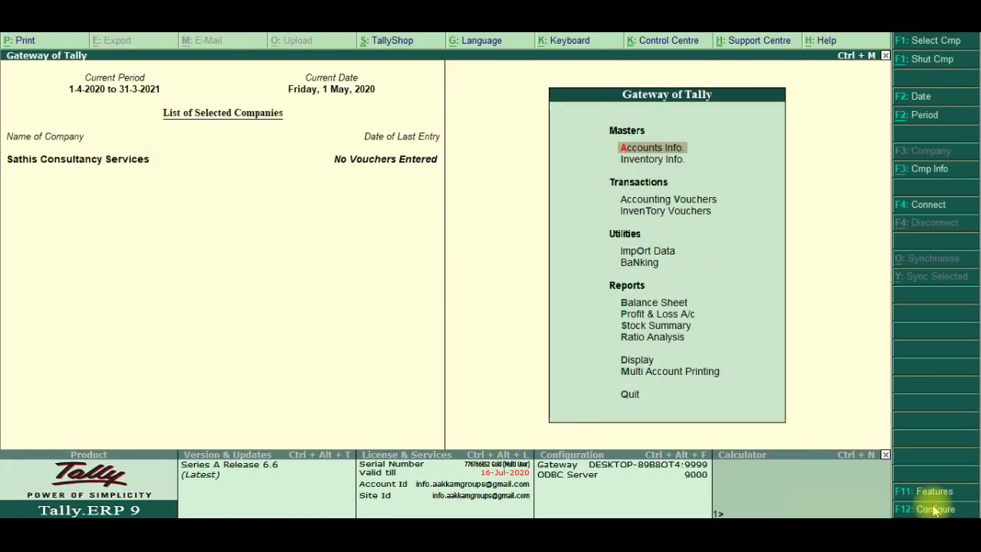
{"action": "key", "text": "Return"}
{"action": "key", "text": "Down"}
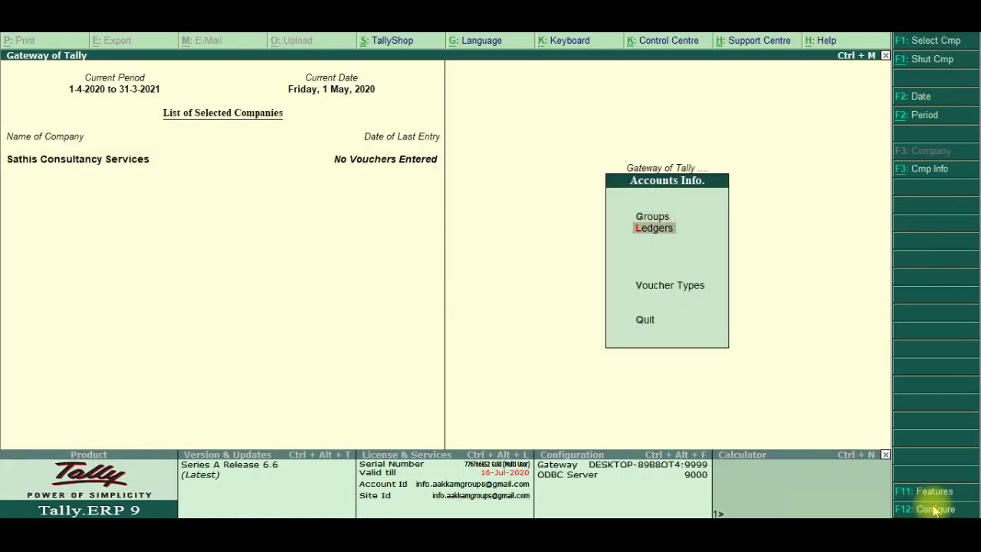
{"action": "key", "text": "Return"}
{"action": "key", "text": "Return"}
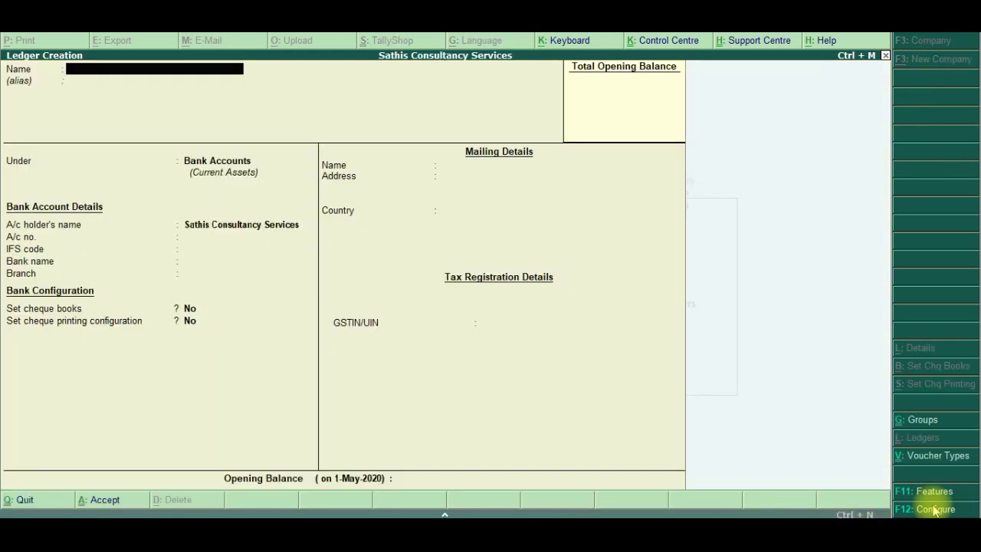
{"action": "type", "text": "Satnhi"}
{"action": "key", "text": "BackSpace"}
{"action": "key", "text": "BackSpace"}
{"action": "key", "text": "BackSpace"}
{"action": "type", "text": "his Capital A"}
{"action": "key", "text": "Return"}
{"action": "type", "text": "capi"}
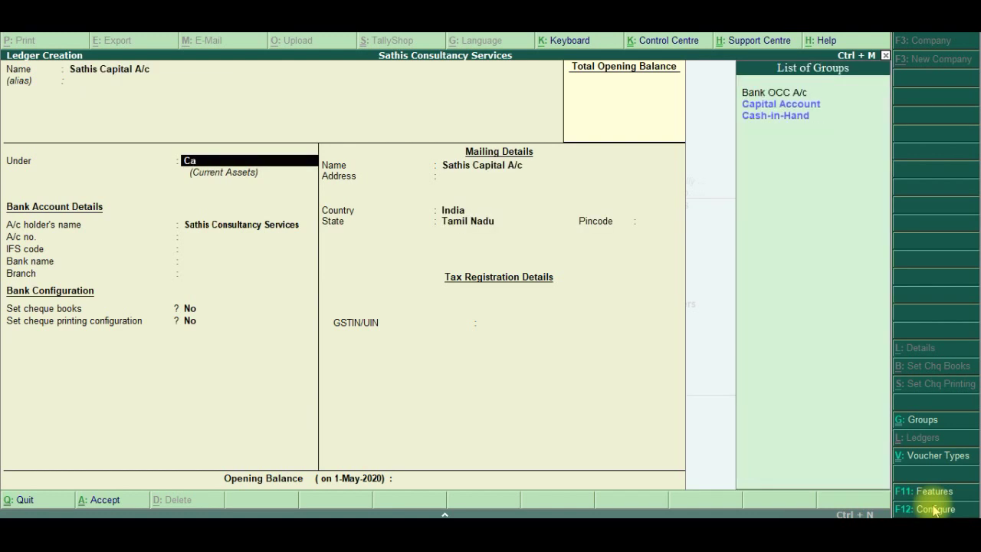
{"action": "key", "text": "Return"}
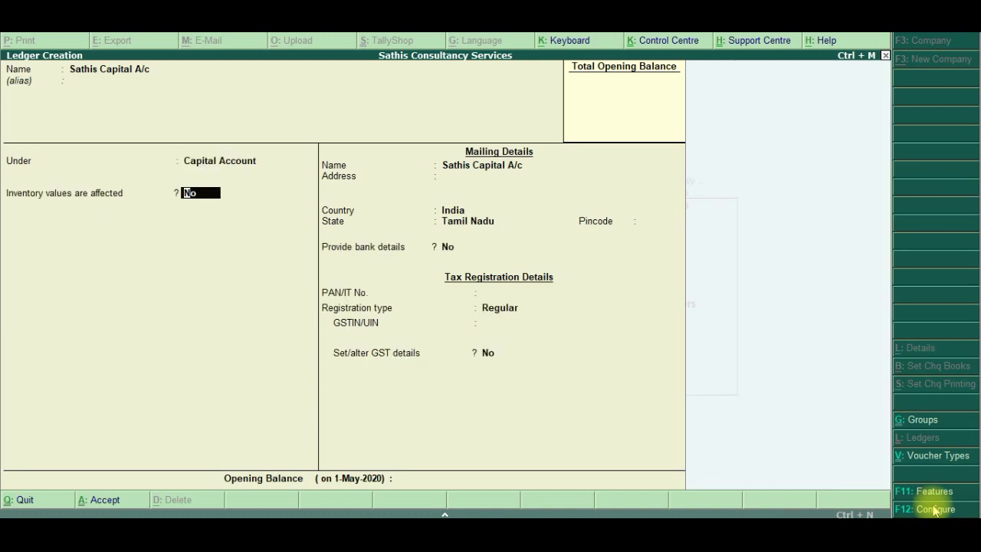
Enter the proprietor's PAN, set registration type to Unregistered, and save the capital ledger
{"action": "key", "text": "Return"}
{"action": "key", "text": "Return"}
{"action": "key", "text": "Return"}
{"action": "key", "text": "Return"}
{"action": "key", "text": "Return"}
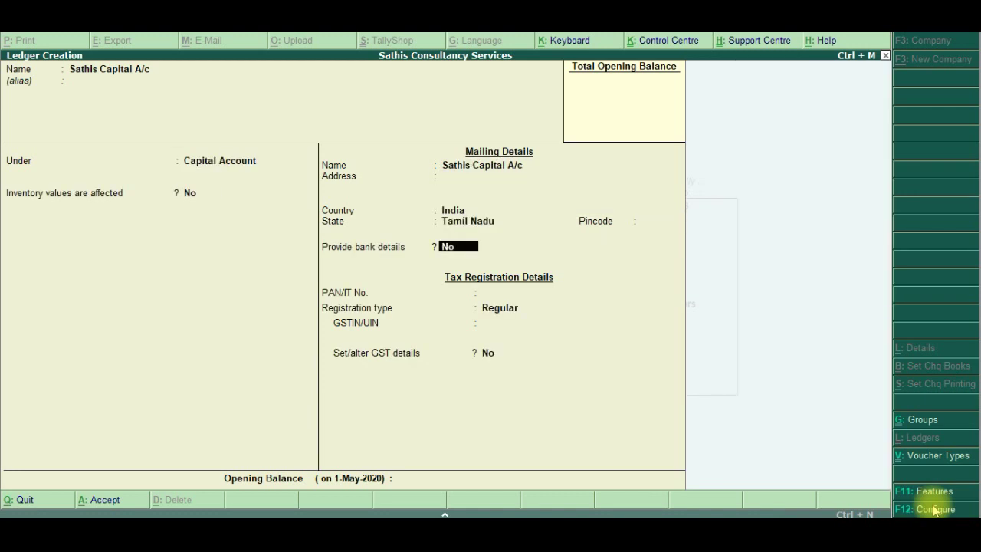
{"action": "key", "text": "Return"}
{"action": "type", "text": "ASD"}
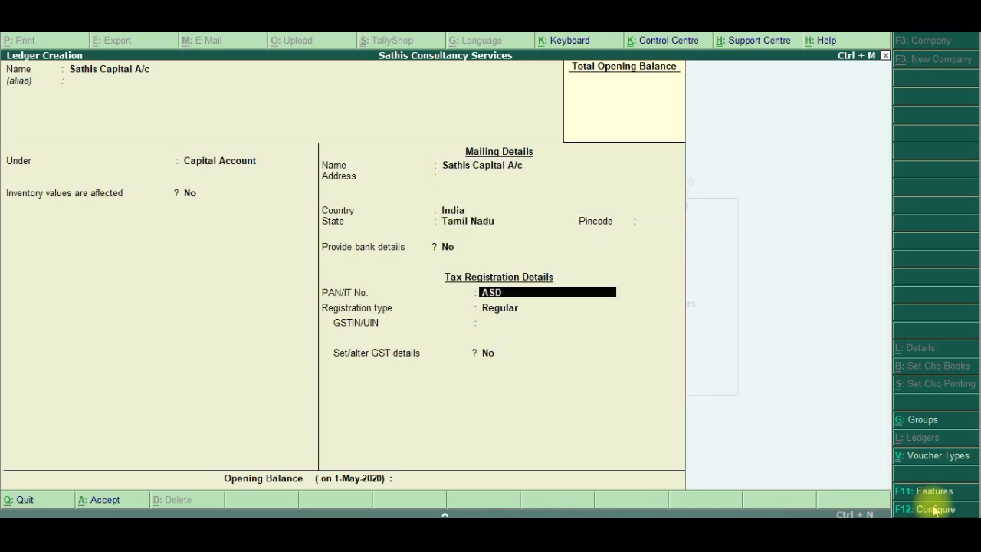
{"action": "type", "text": "FG1234B"}
{"action": "key", "text": "Return"}
{"action": "key", "text": "Return"}
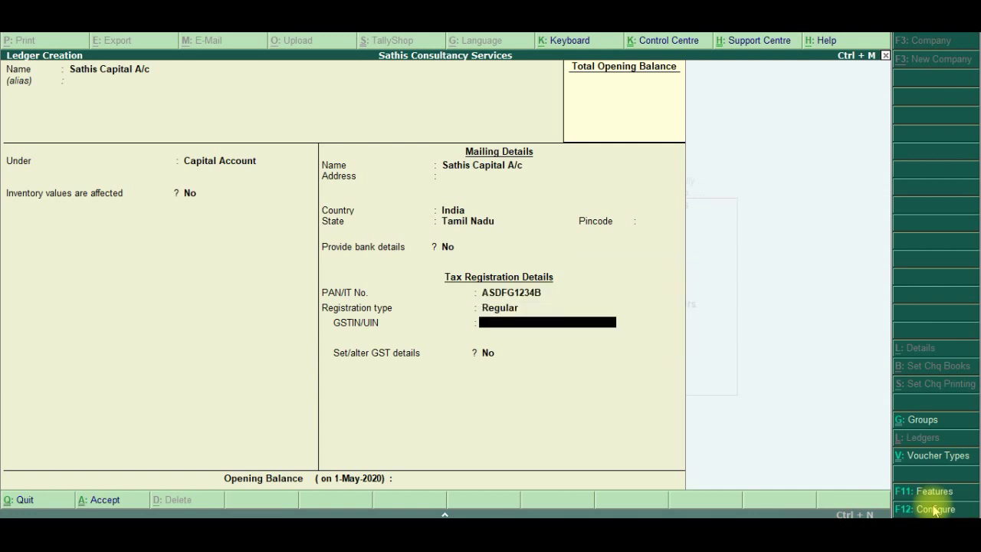
{"action": "key", "text": "BackSpace"}
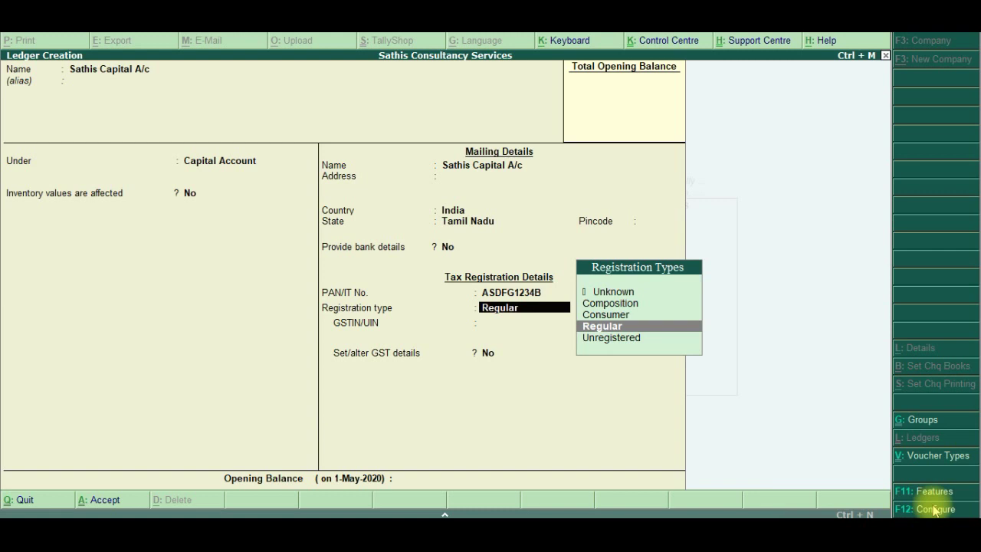
{"action": "key", "text": "Down"}
{"action": "key", "text": "Return"}
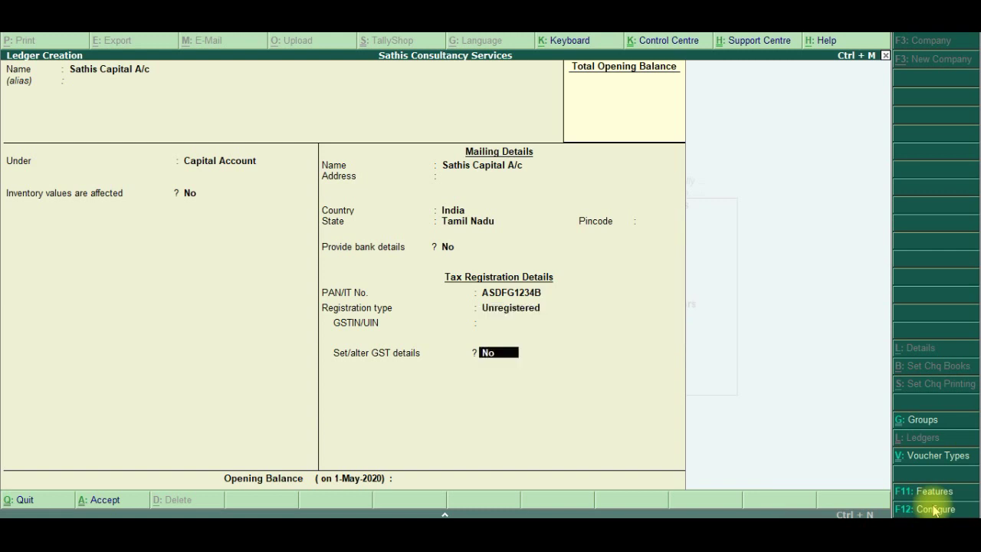
{"action": "key", "text": "Return"}
{"action": "key", "text": "Return"}
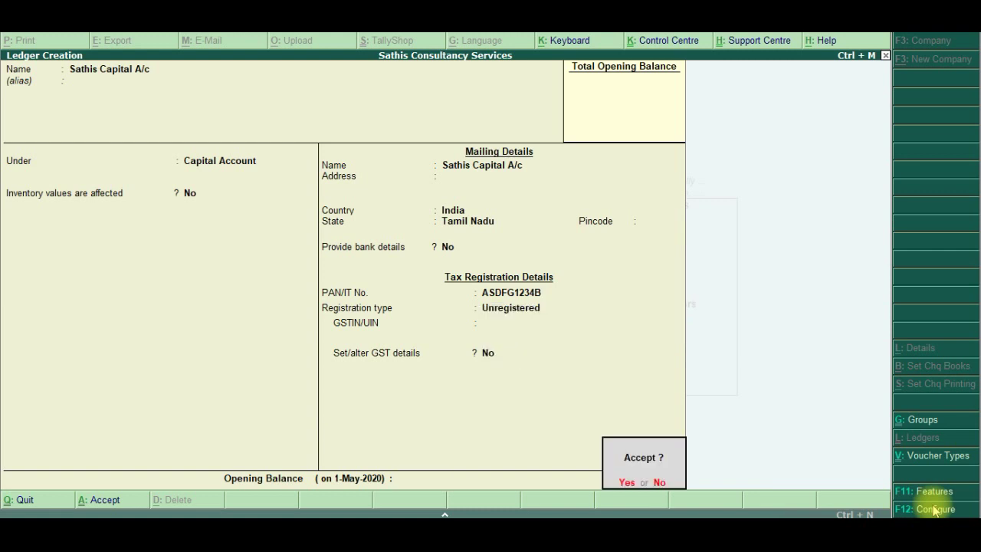
{"action": "key", "text": "y"}
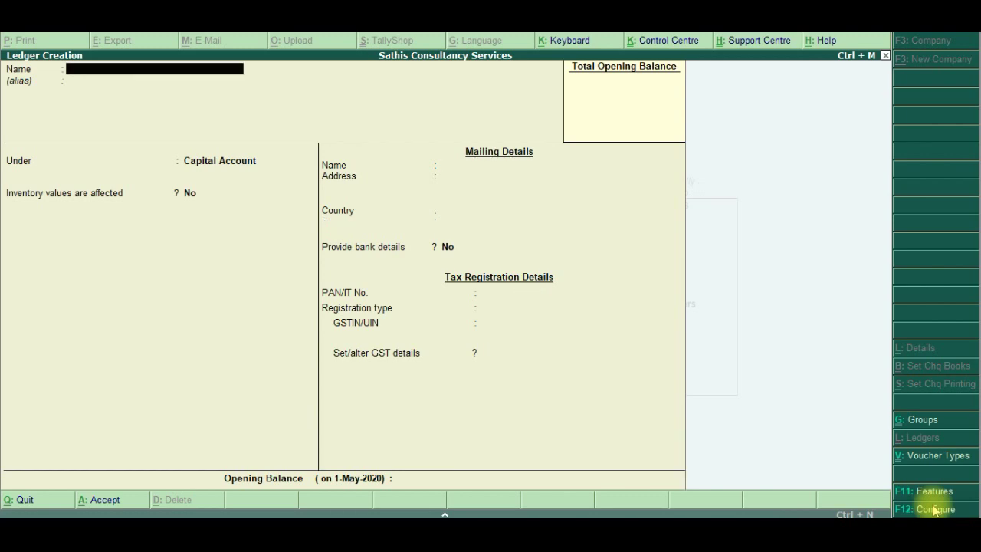
{"action": "key", "text": "alt+Tab"}
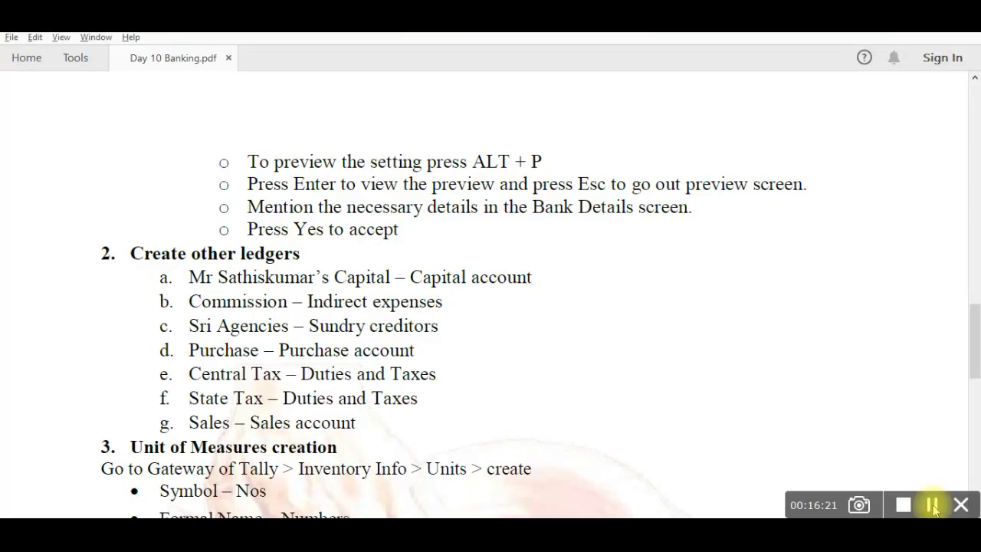
Create the Commission ledger under Indirect Expenses with GST applicability set to Not Applicable
{"action": "key", "text": "alt+Tab"}
{"action": "type", "text": "Commission"}
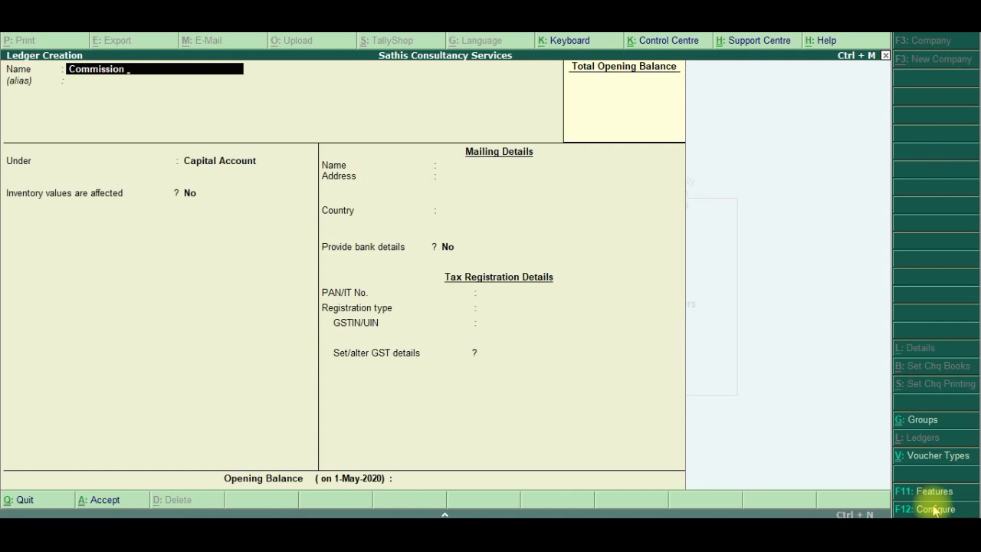
{"action": "key", "text": "Return"}
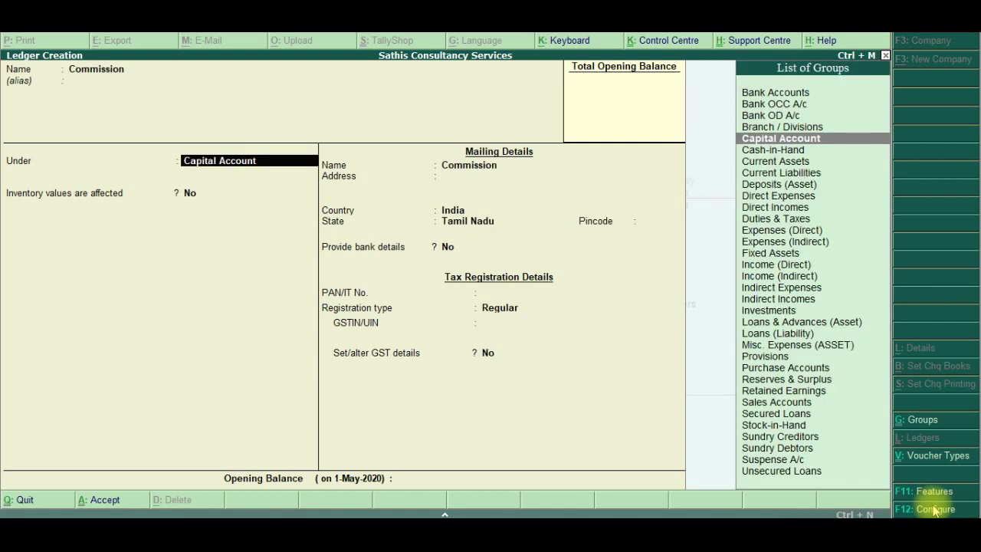
{"action": "type", "text": "Ind"}
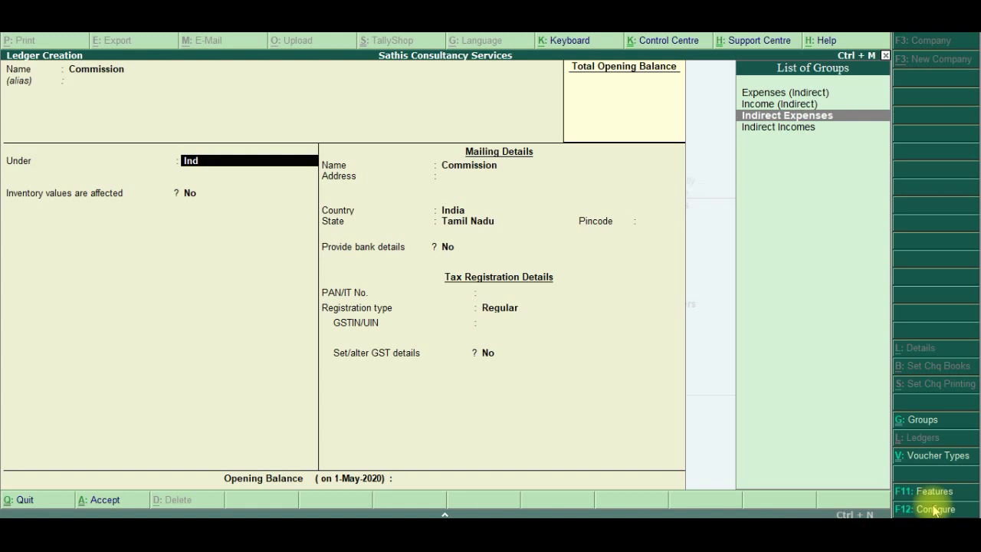
{"action": "key", "text": "Return"}
{"action": "key", "text": "Return"}
{"action": "key", "text": "Return"}
{"action": "key", "text": "Return"}
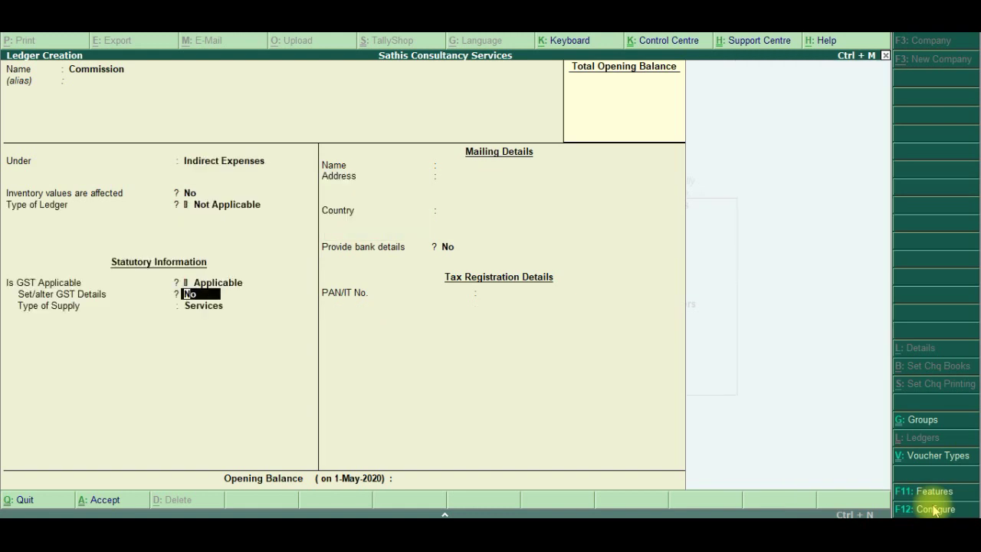
{"action": "key", "text": "BackSpace"}
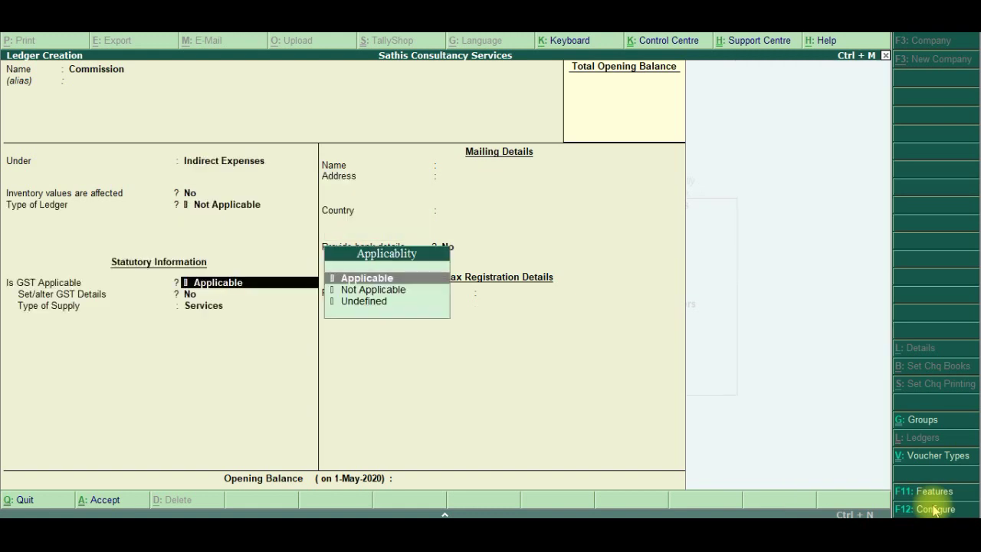
{"action": "key", "text": "Down"}
{"action": "key", "text": "Return"}
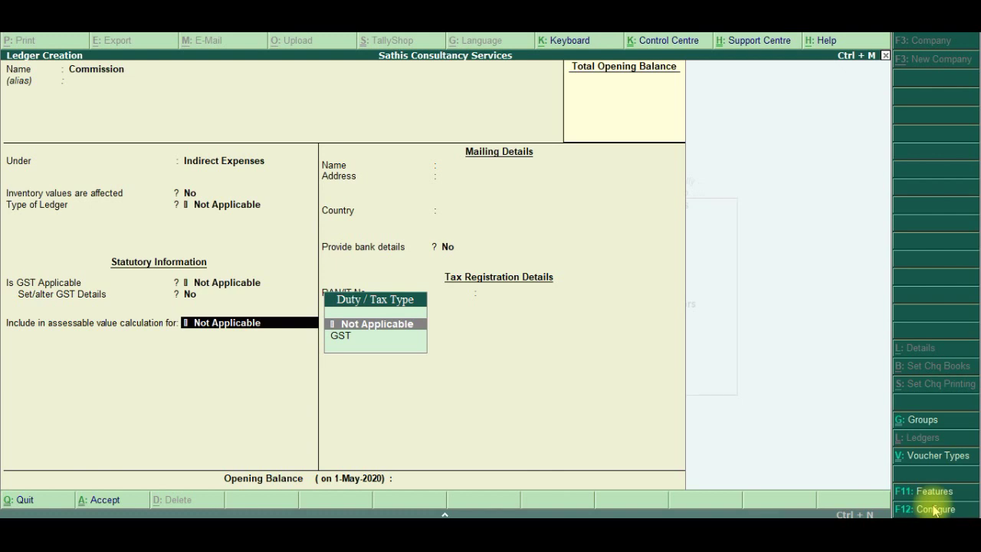
{"action": "key", "text": "Return"}
{"action": "key", "text": "Return"}
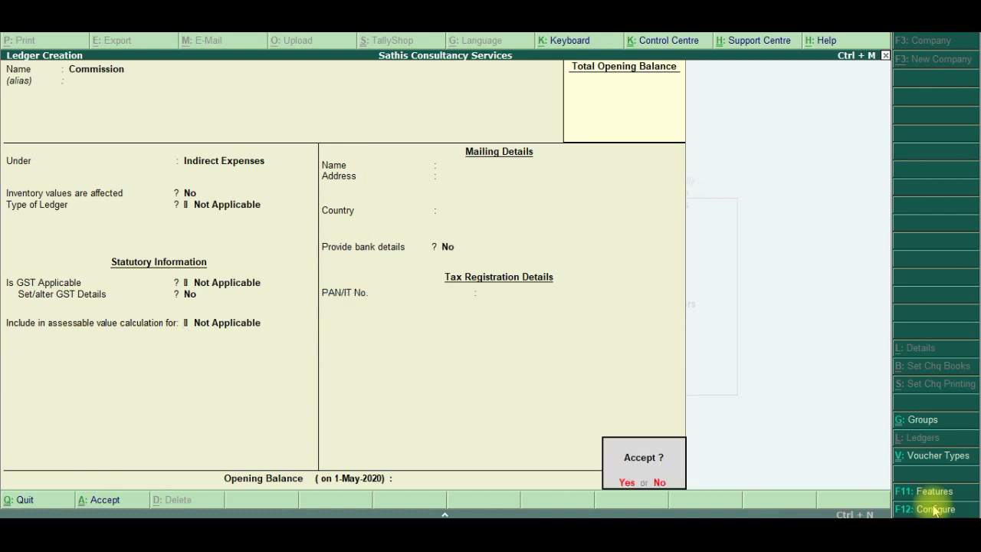
{"action": "key", "text": "Return"}
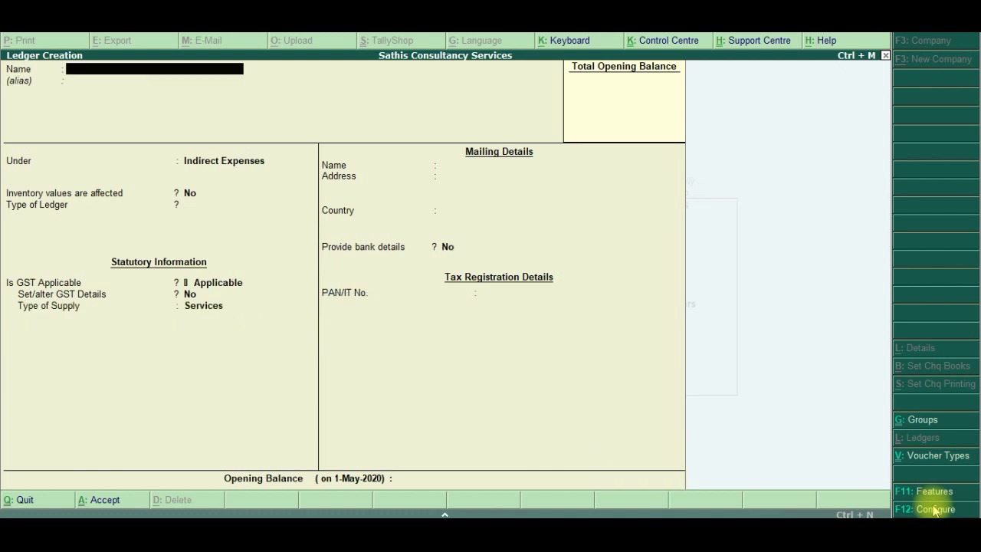
{"action": "key", "text": "alt+Tab"}
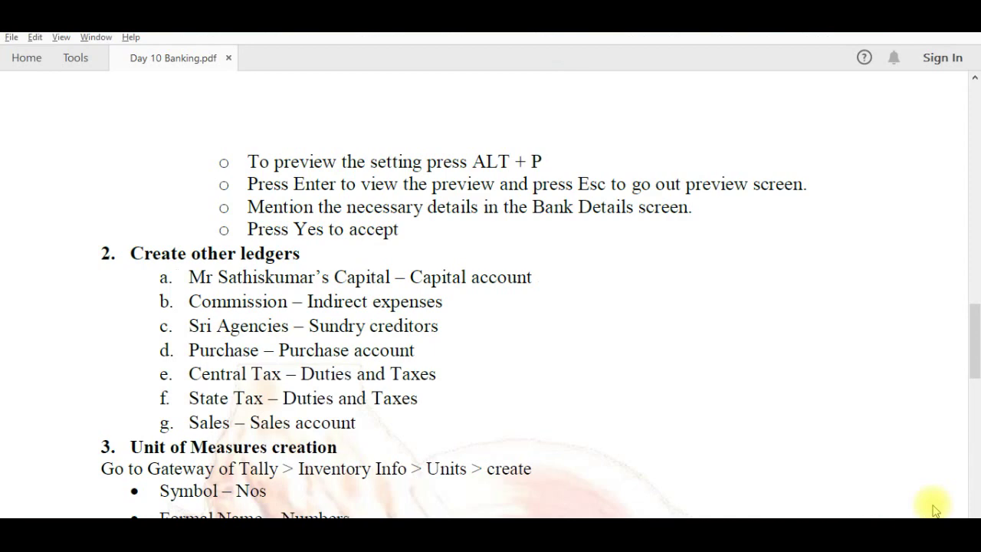
Name a new ledger Sri Agencies under Sundry Creditors, keeping bill-by-bill balances on
{"action": "key", "text": "alt+Tab"}
{"action": "type", "text": "Sri Agen"}
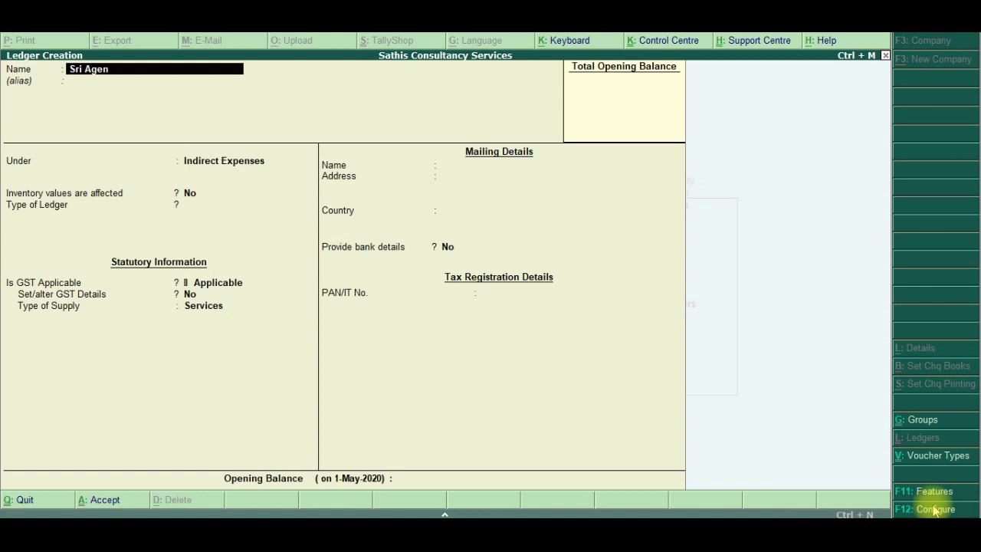
{"action": "type", "text": "cies"}
{"action": "key", "text": "Return"}
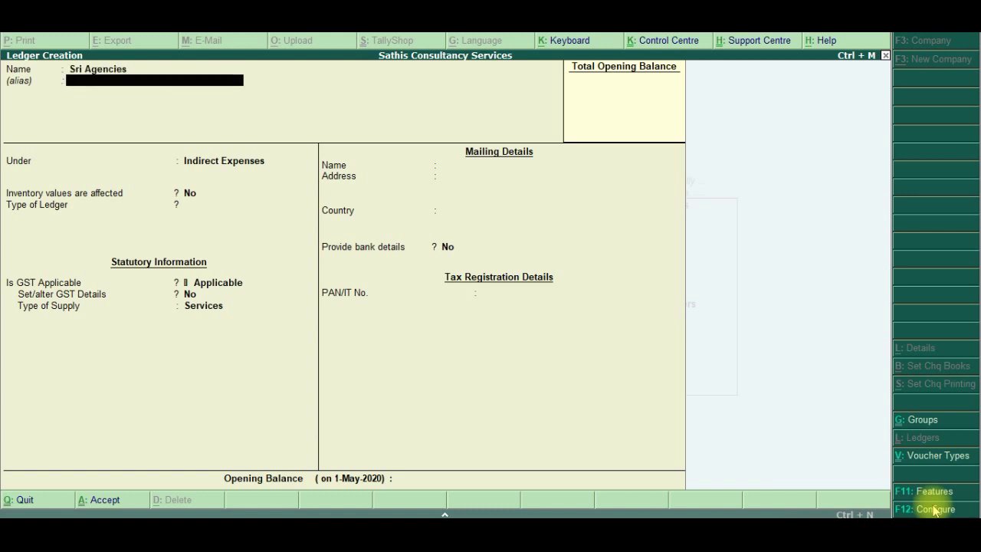
{"action": "key", "text": "Return"}
{"action": "type", "text": "Cred"}
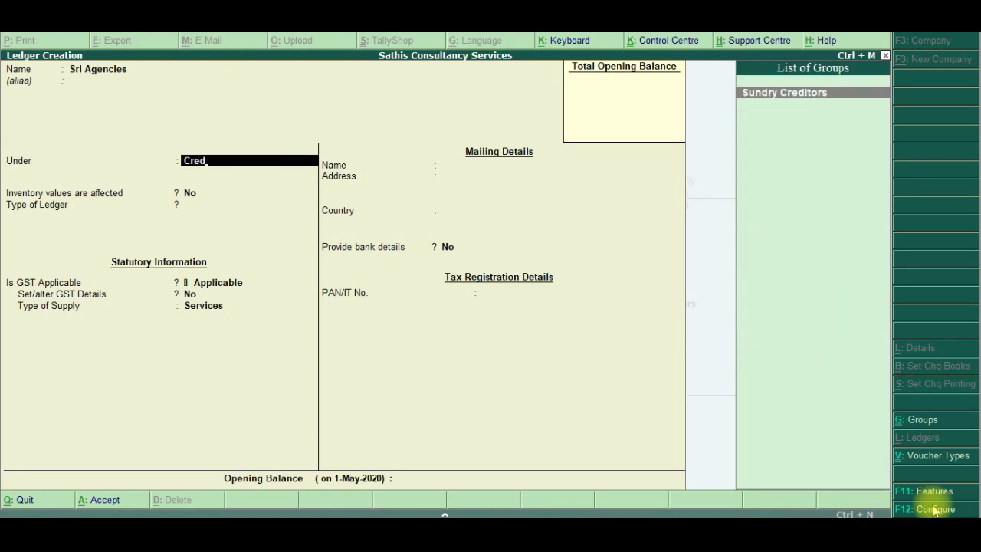
{"action": "key", "text": "Return"}
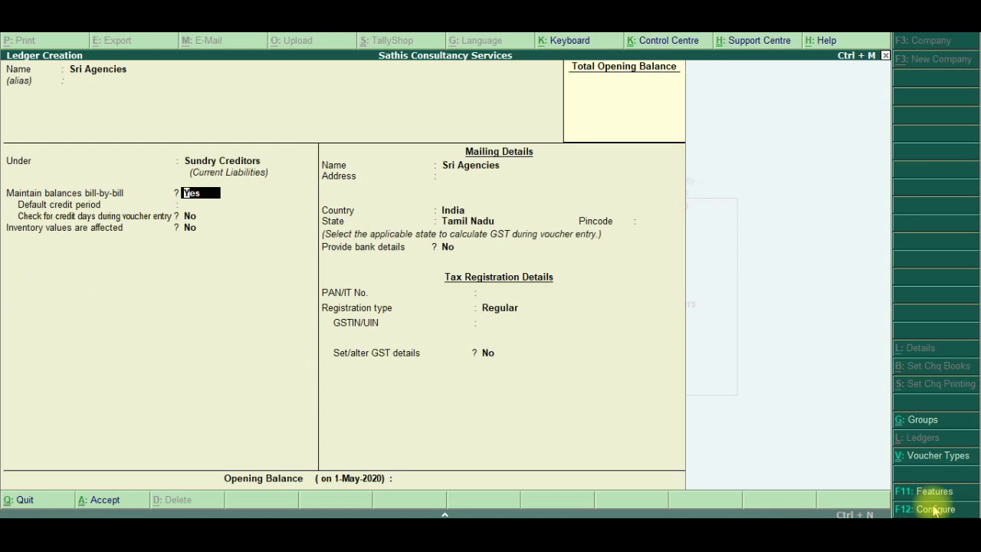
{"action": "key", "text": "Return"}
{"action": "key", "text": "Return"}
{"action": "key", "text": "Return"}
{"action": "key", "text": "Return"}
{"action": "key", "text": "Return"}
{"action": "key", "text": "Return"}
Enter Sri Agencies' PAN and GSTIN and save the creditor ledger
{"action": "key", "text": "Return"}
{"action": "key", "text": "Return"}
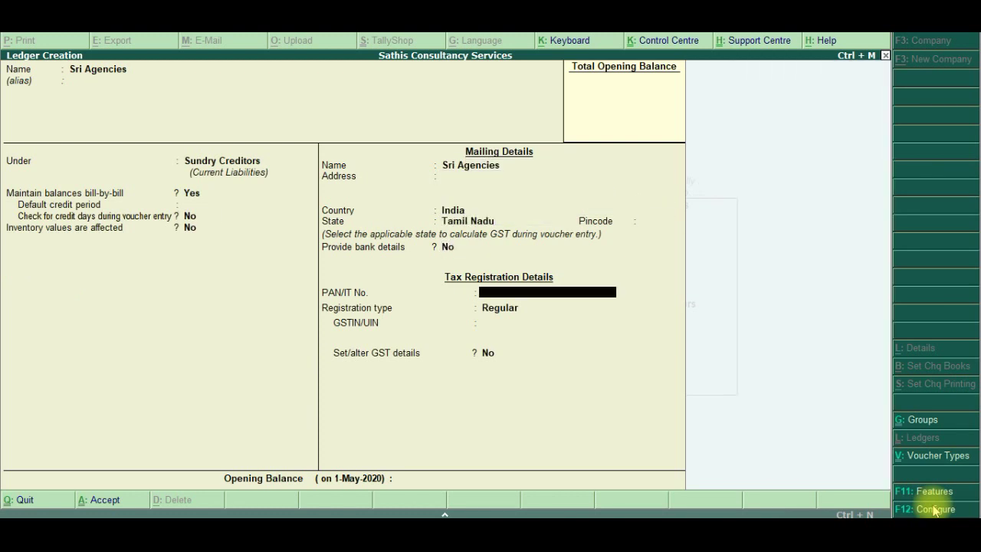
{"action": "type", "text": "ASDFG1234C"}
{"action": "key", "text": "Return"}
{"action": "key", "text": "Return"}
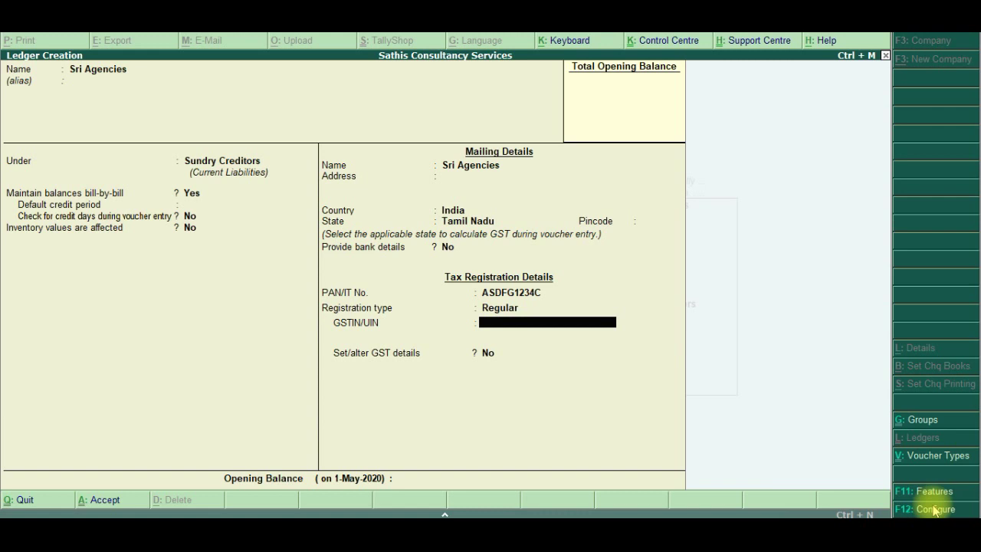
{"action": "type", "text": "33ASDFG1234C1ZA"}
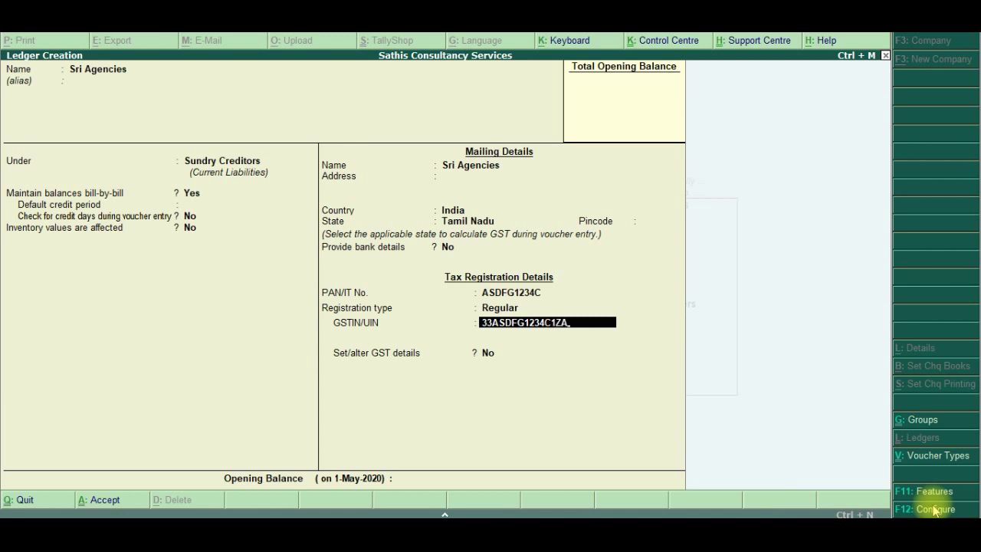
{"action": "key", "text": "Return"}
{"action": "key", "text": "Return"}
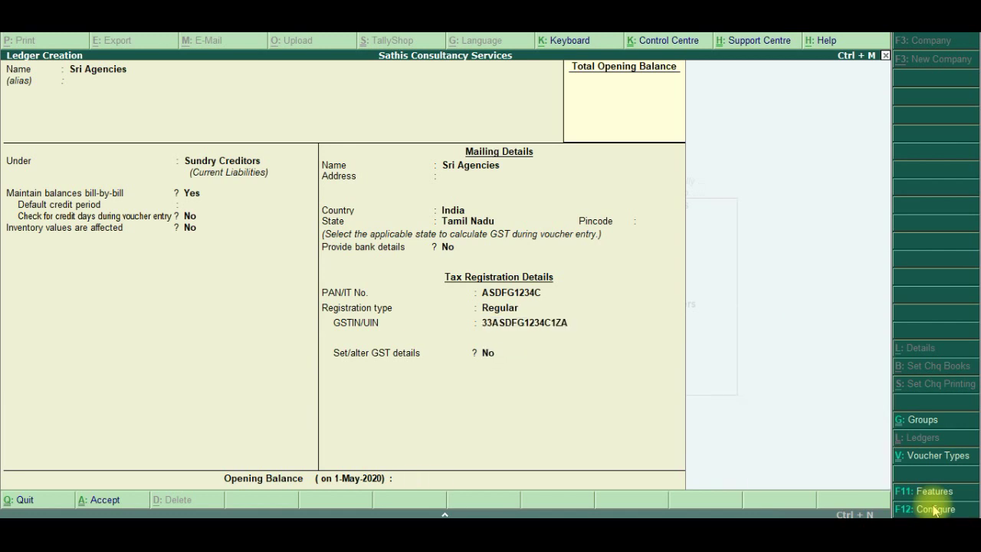
{"action": "key", "text": "Return"}
{"action": "key", "text": "Return"}
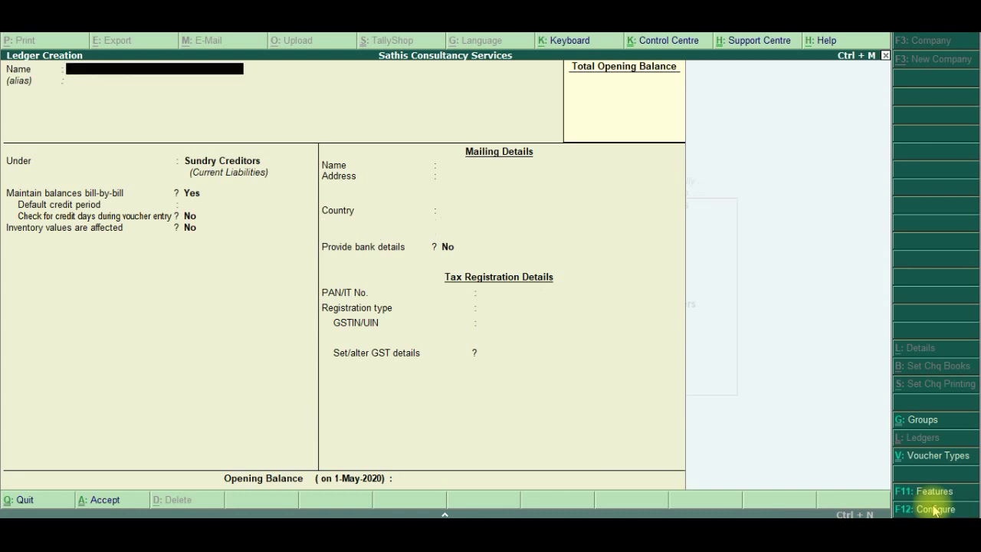
{"action": "key", "text": "alt+Tab"}
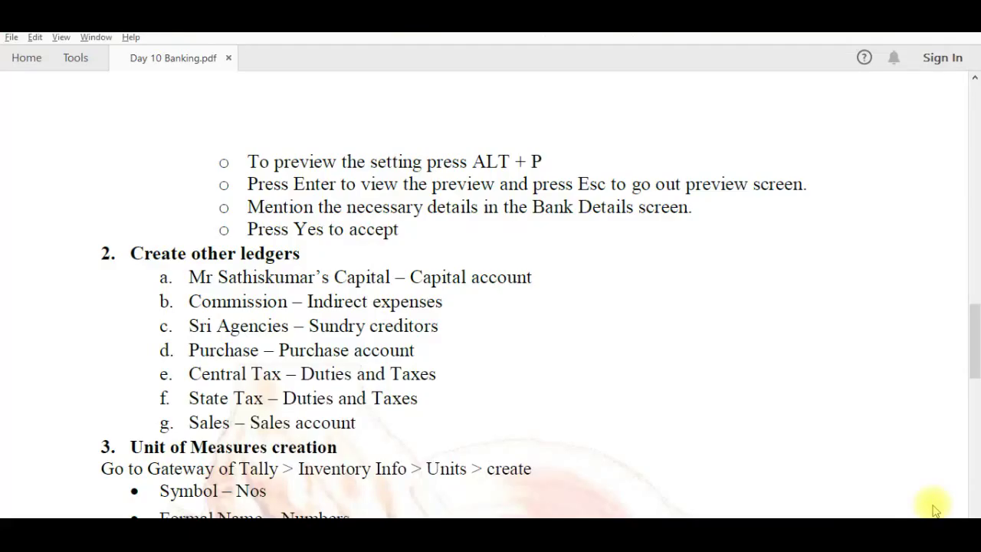
Create a Purchase ledger under Purchase Accounts, keeping inventory affected and GST applicable
{"action": "key", "text": "alt+Tab"}
{"action": "type", "text": "Pu"}
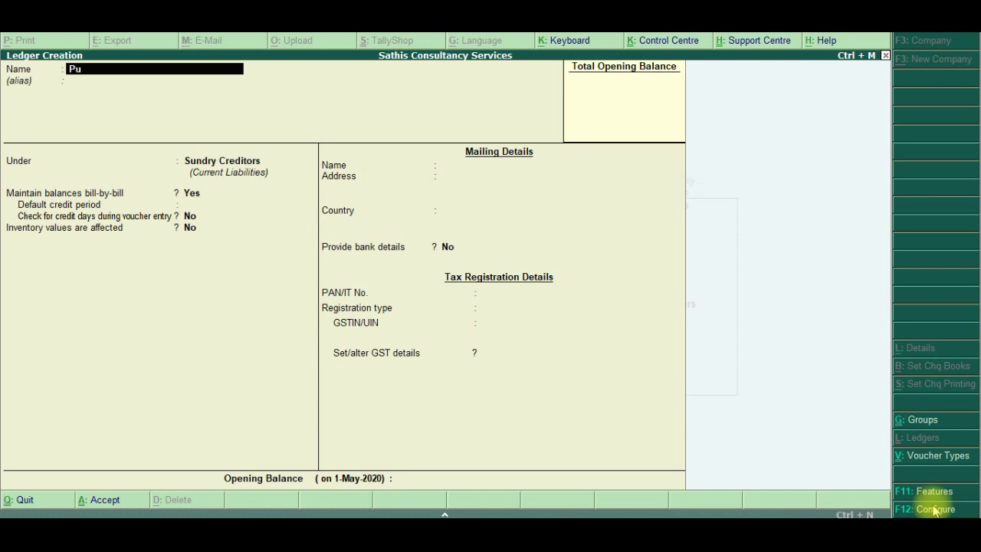
{"action": "type", "text": "rchase"}
{"action": "key", "text": "Return"}
{"action": "key", "text": "Return"}
{"action": "type", "text": "Pur"}
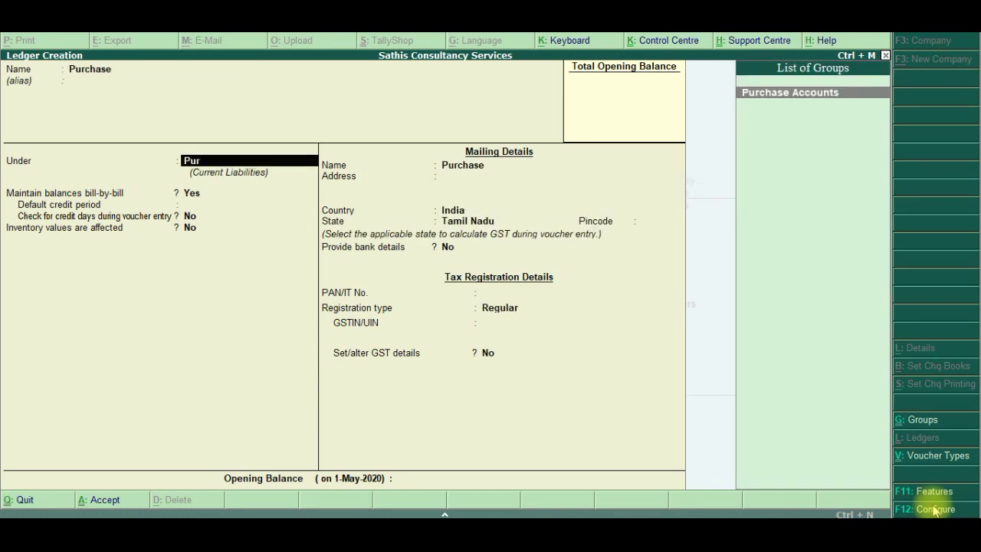
{"action": "key", "text": "Return"}
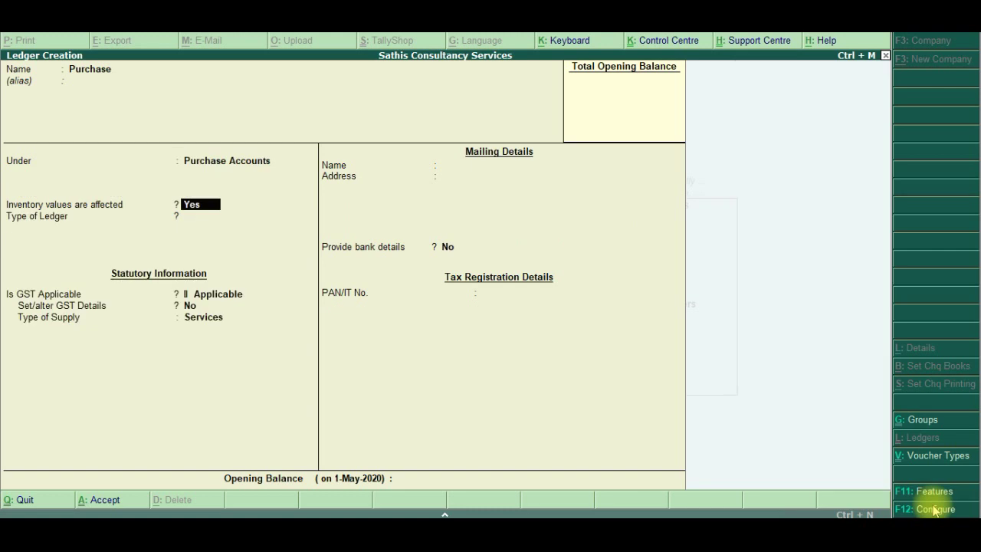
{"action": "key", "text": "Return"}
{"action": "key", "text": "Return"}
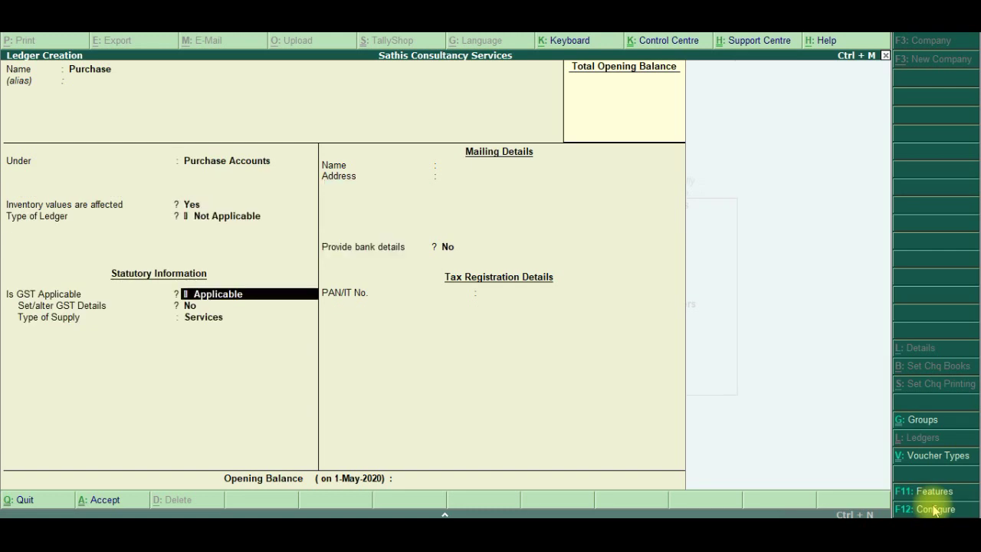
{"action": "key", "text": "Return"}
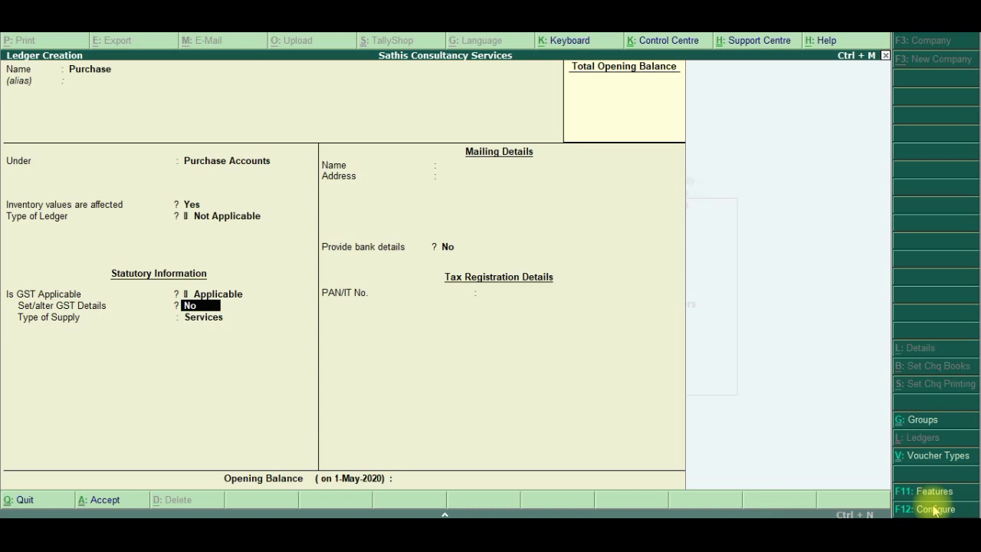
Set the Purchase ledger's type of supply to Goods, skip bank details, and finish the form
{"action": "key", "text": "Return"}
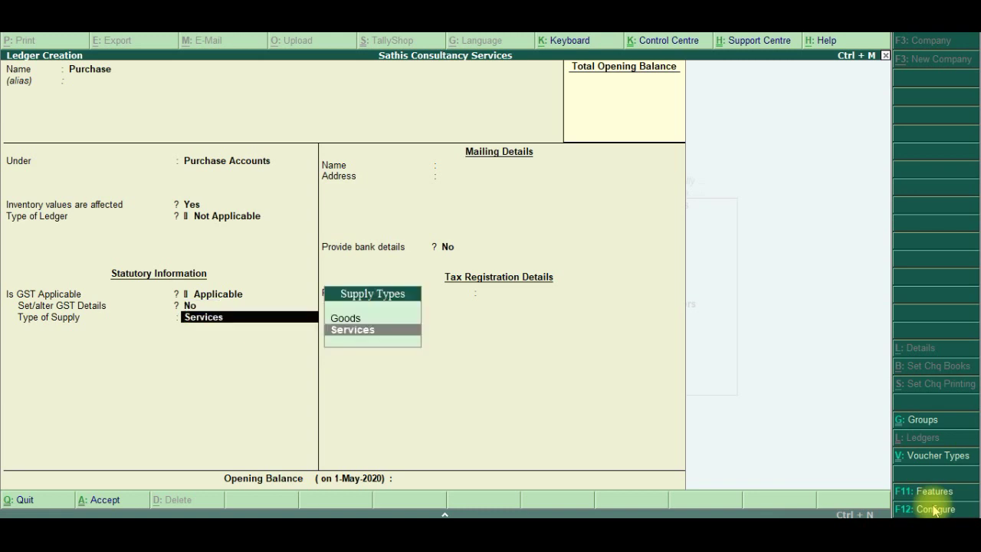
{"action": "key", "text": "Up"}
{"action": "key", "text": "Return"}
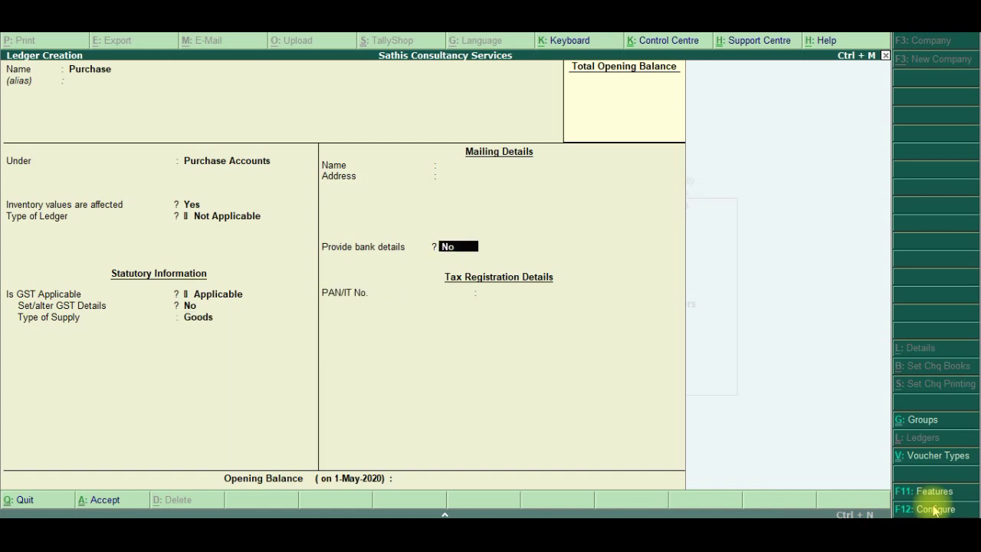
{"action": "key", "text": "Return"}
{"action": "key", "text": "Return"}
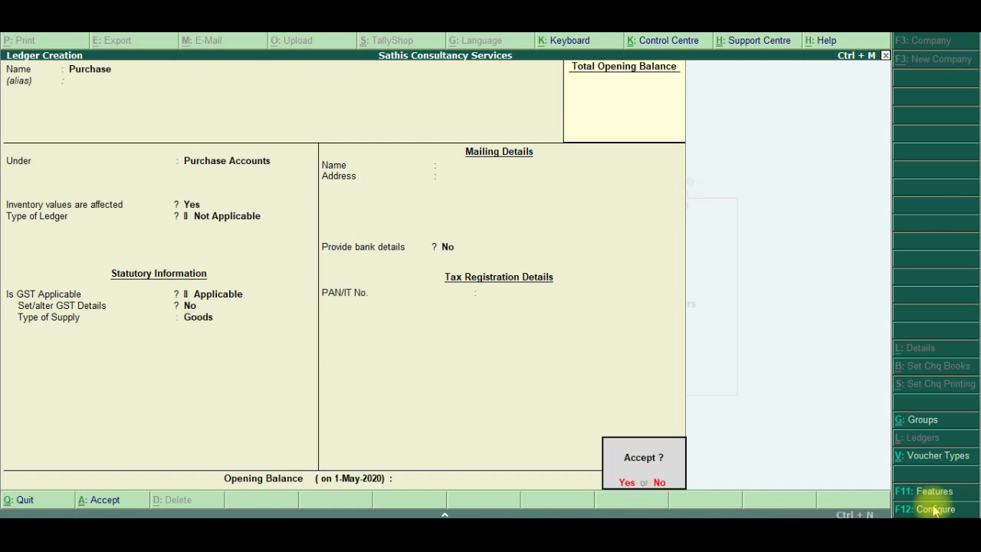
{"action": "key", "text": "Return"}
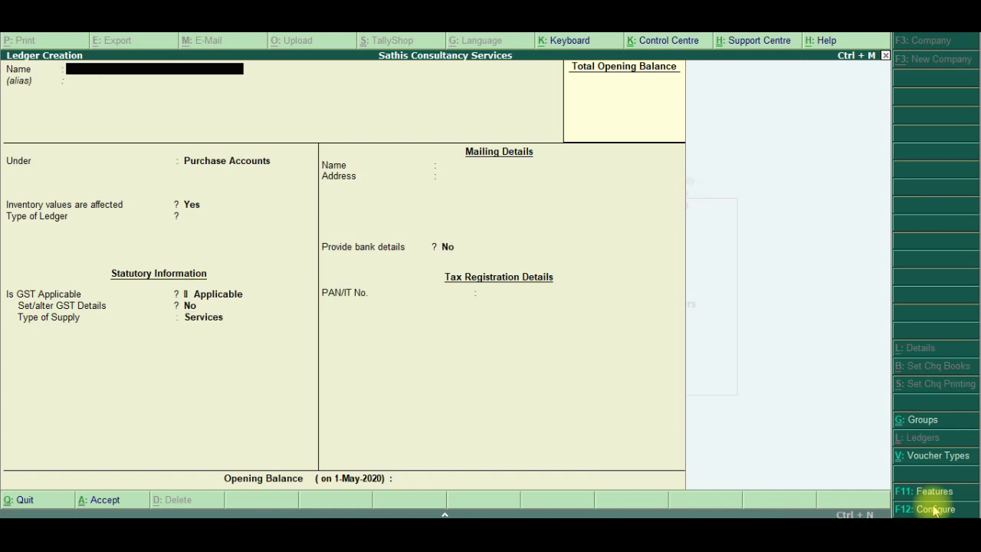
Create and save a ledger named Sales under Sales Accounts, GST applicable, supply type Goods
{"action": "type", "text": "Sales"}
{"action": "key", "text": "Return"}
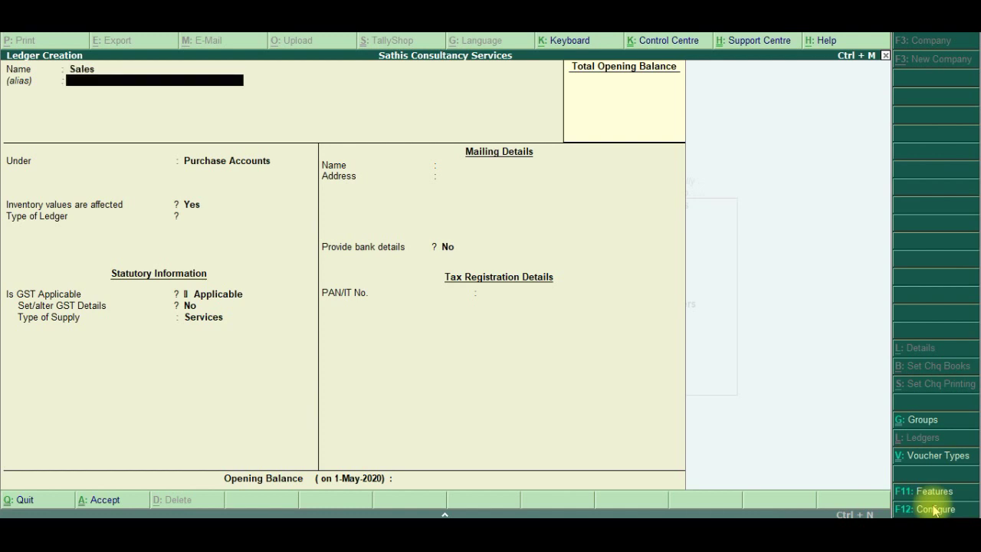
{"action": "key", "text": "Return"}
{"action": "type", "text": "Sales"}
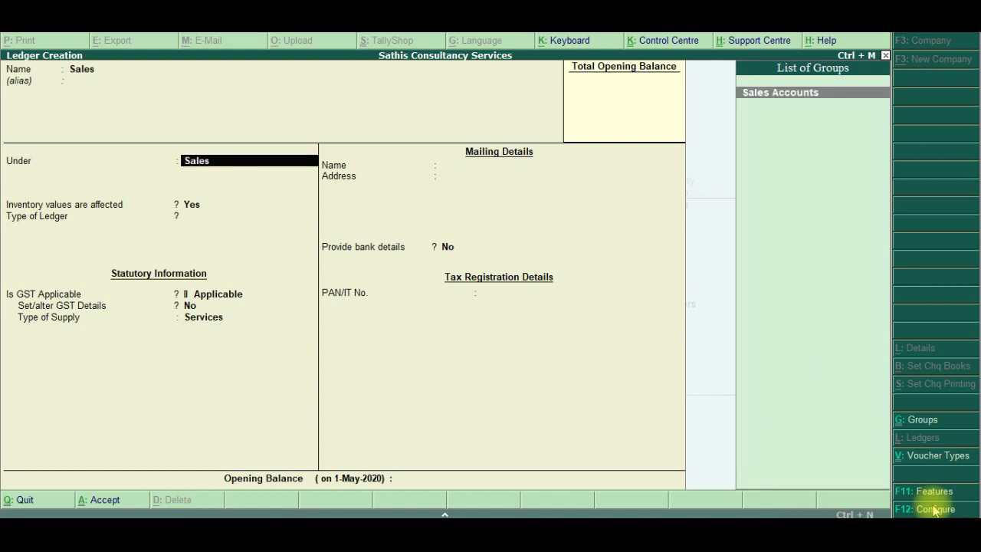
{"action": "key", "text": "Return"}
{"action": "key", "text": "Return"}
{"action": "key", "text": "Return"}
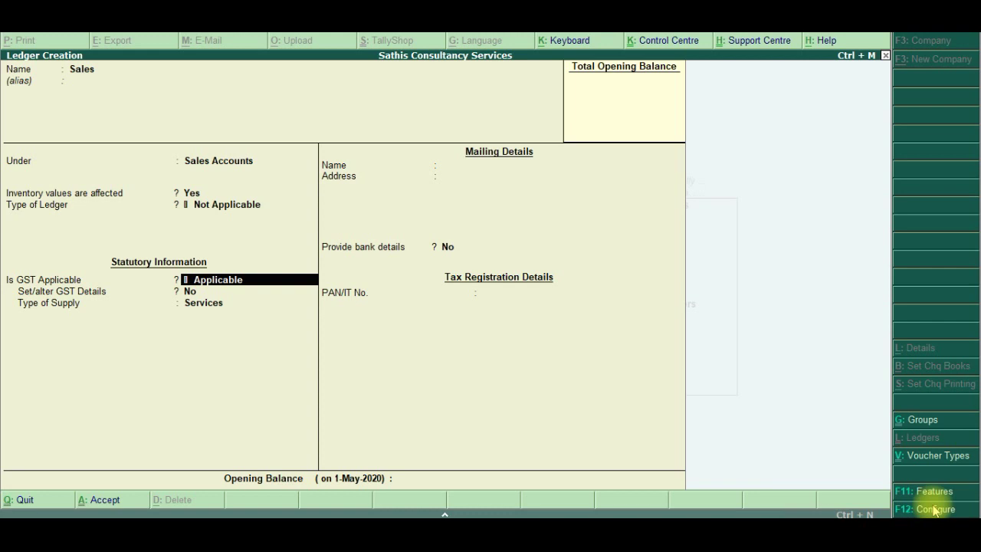
{"action": "key", "text": "Return"}
{"action": "key", "text": "Return"}
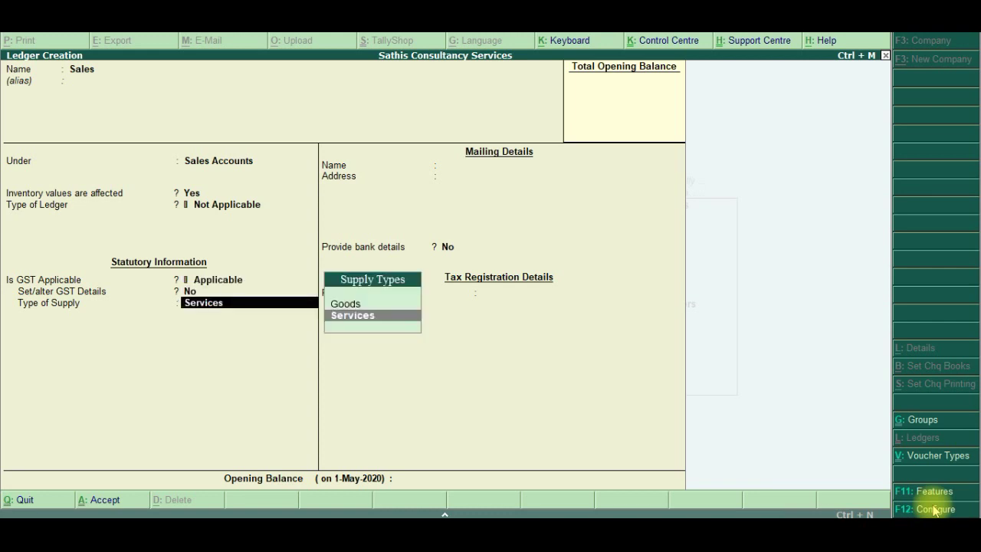
{"action": "key", "text": "Up"}
{"action": "key", "text": "Return"}
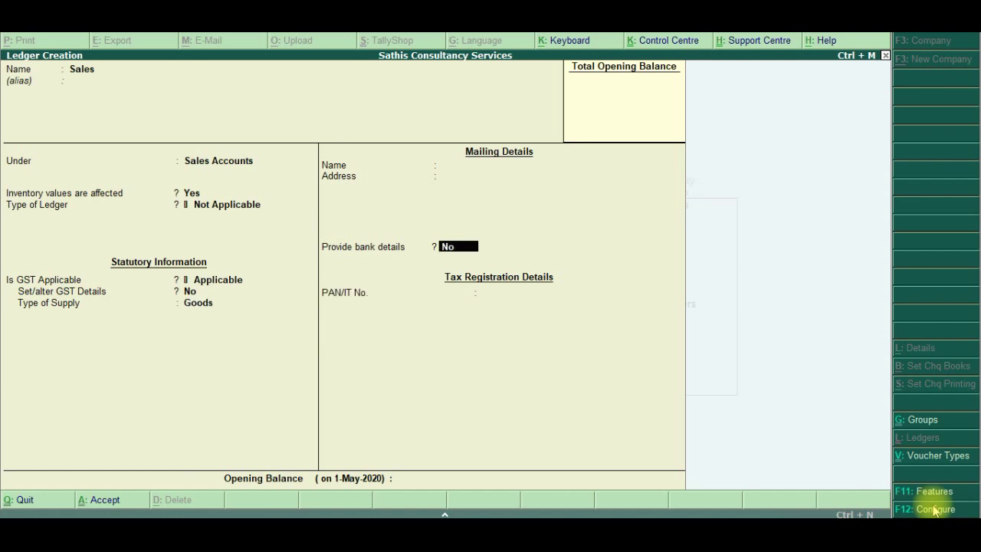
{"action": "key", "text": "ctrl+a"}
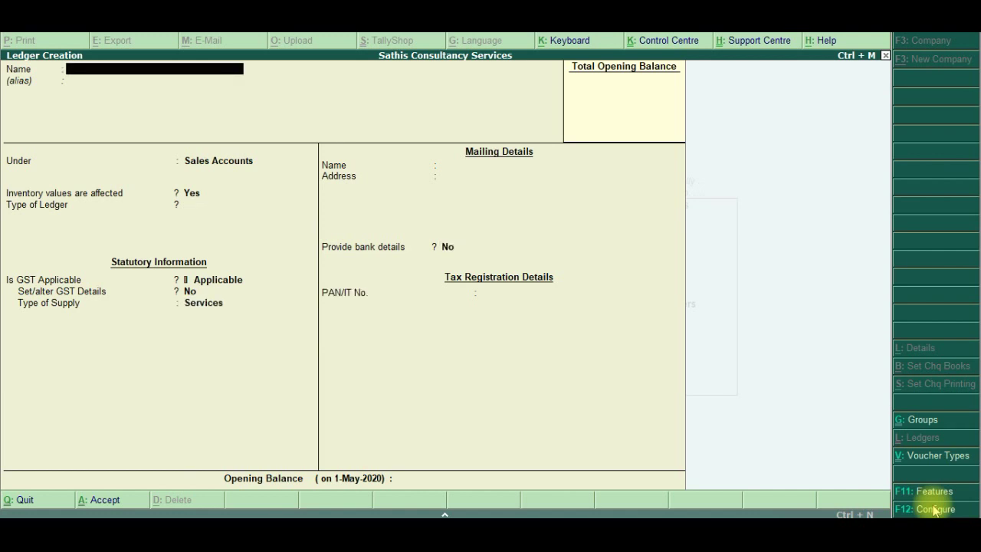
{"action": "key", "text": "alt+Tab"}
{"action": "key", "text": "alt+Tab"}
{"action": "key", "text": "alt+Tab"}
{"action": "key", "text": "alt+Tab"}
{"action": "key", "text": "alt+Tab"}
{"action": "key", "text": "alt+Tab"}
{"action": "key", "text": "alt+Tab"}
{"action": "key", "text": "alt+Tab"}
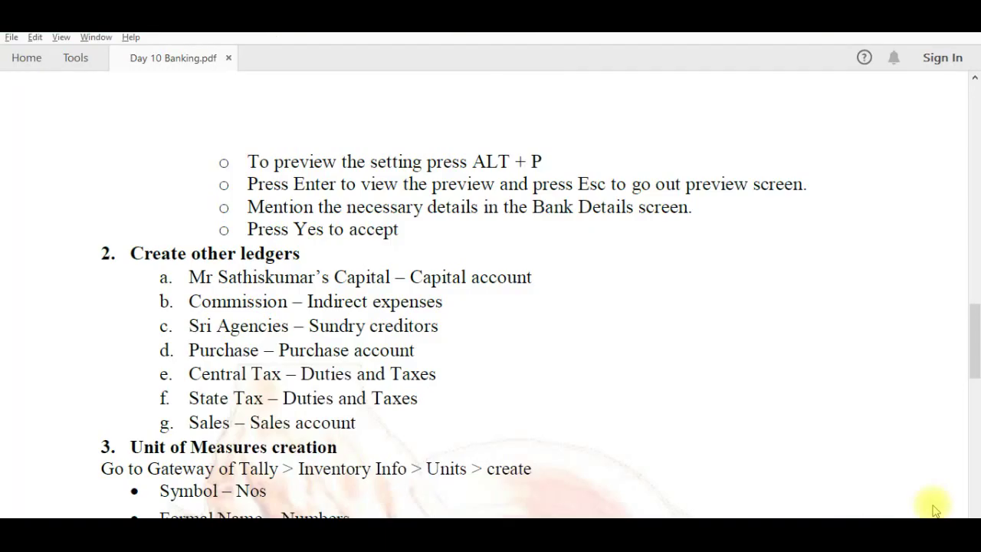
Create a Central Tax ledger under Duties & Taxes with GST duty, Central Tax type, no rounding
{"action": "key", "text": "alt+Tab"}
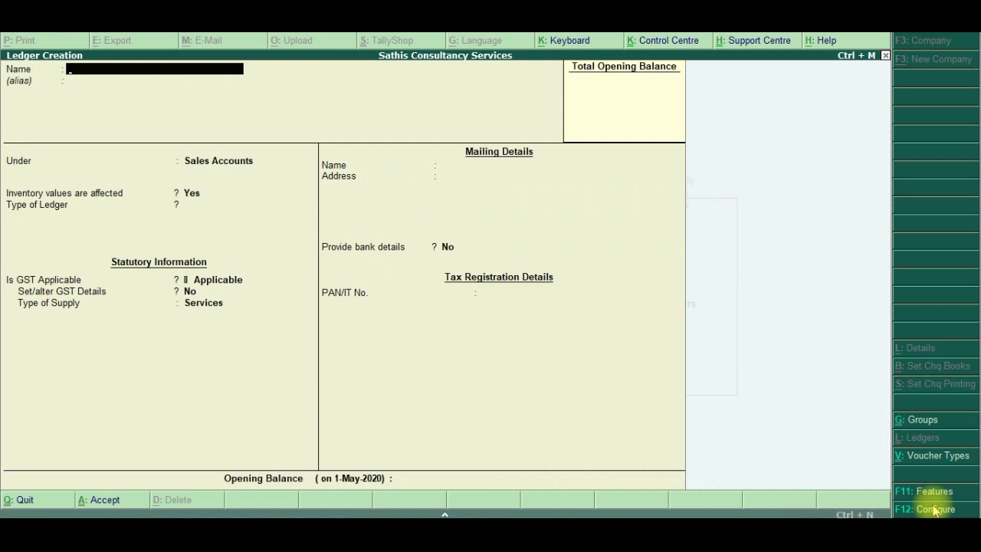
{"action": "type", "text": "Central Tax"}
{"action": "key", "text": "Return"}
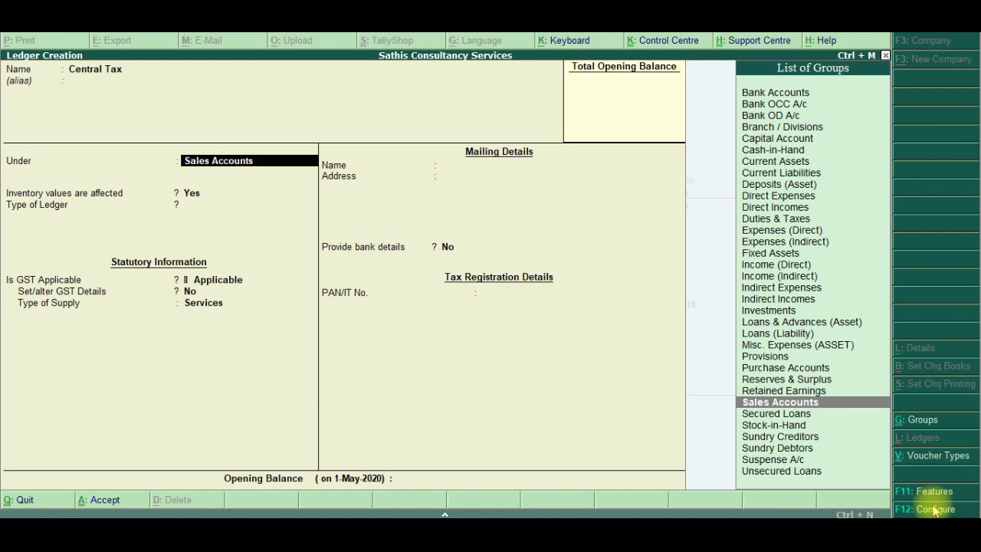
{"action": "type", "text": "Duties"}
{"action": "key", "text": "Return"}
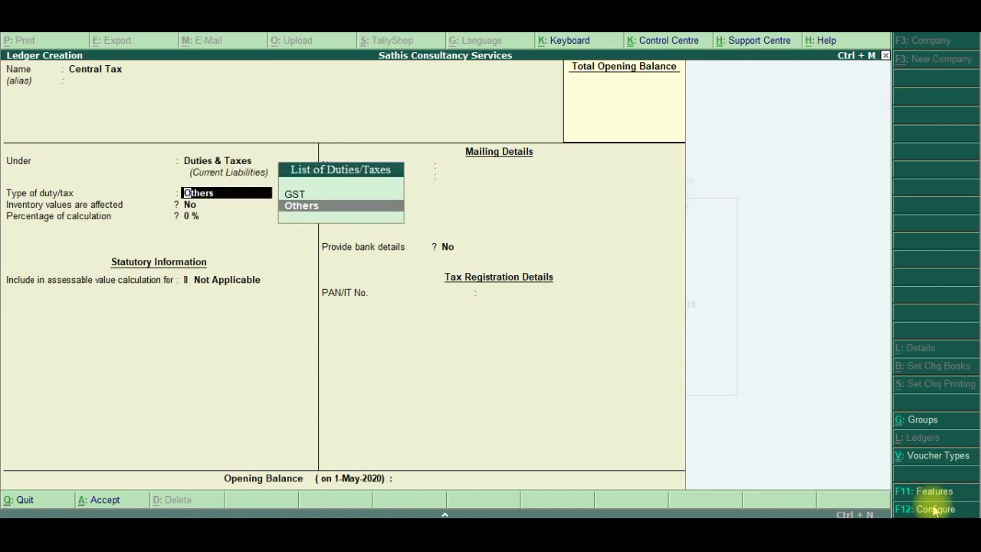
{"action": "key", "text": "Up"}
{"action": "key", "text": "Return"}
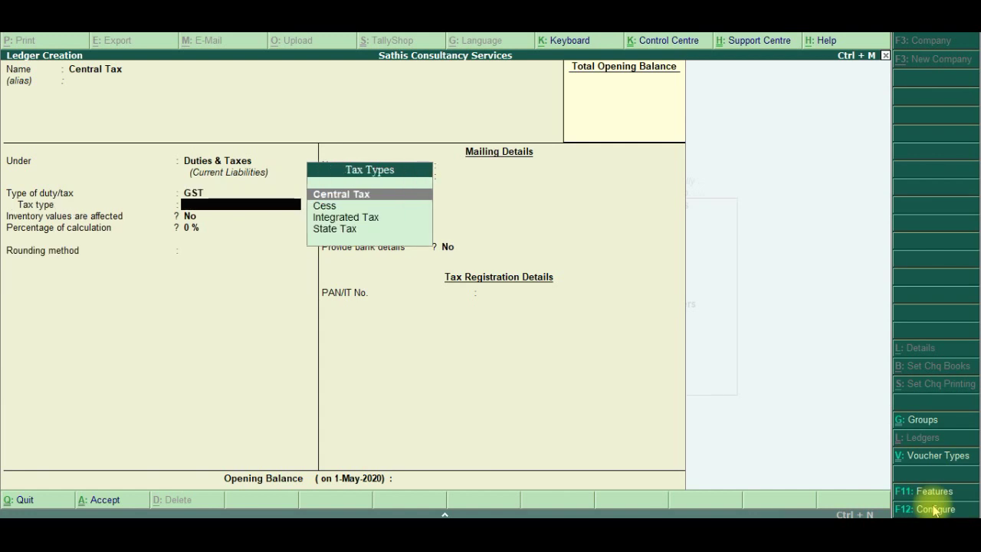
{"action": "key", "text": "Return"}
{"action": "key", "text": "Return"}
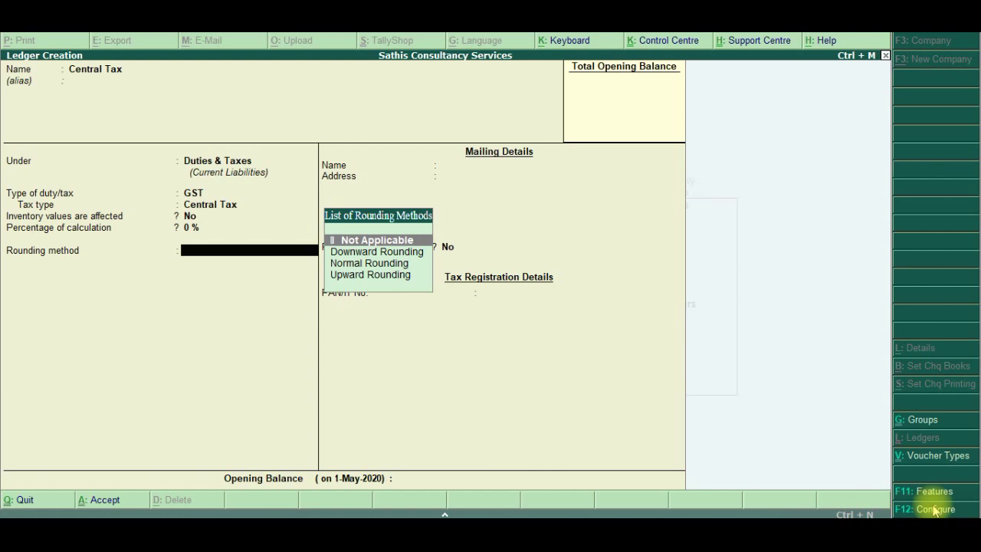
{"action": "key", "text": "Return"}
{"action": "key", "text": "Return"}
{"action": "key", "text": "Return"}
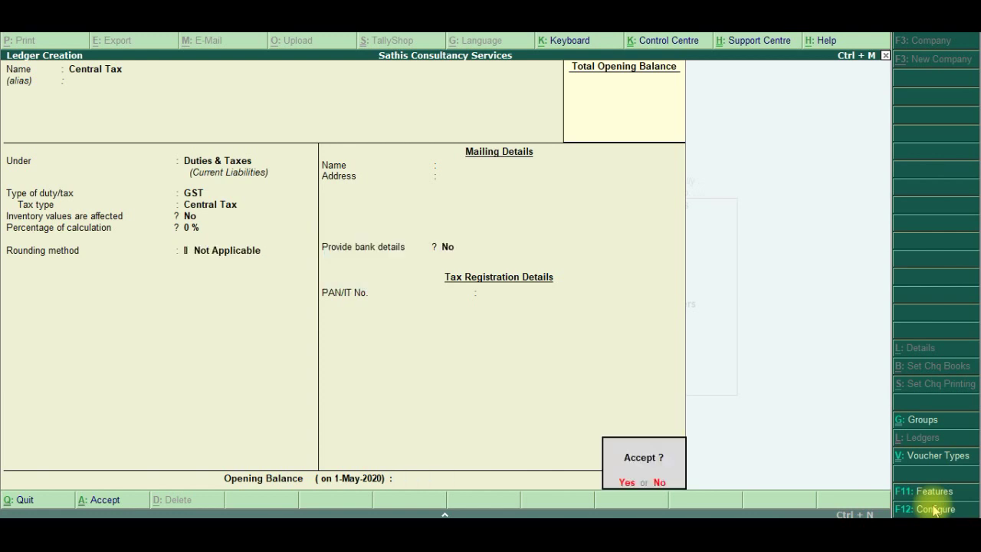
{"action": "key", "text": "Return"}
Create a State Tax ledger under Duties & Taxes with GST duty and State Tax type
{"action": "type", "text": "State"}
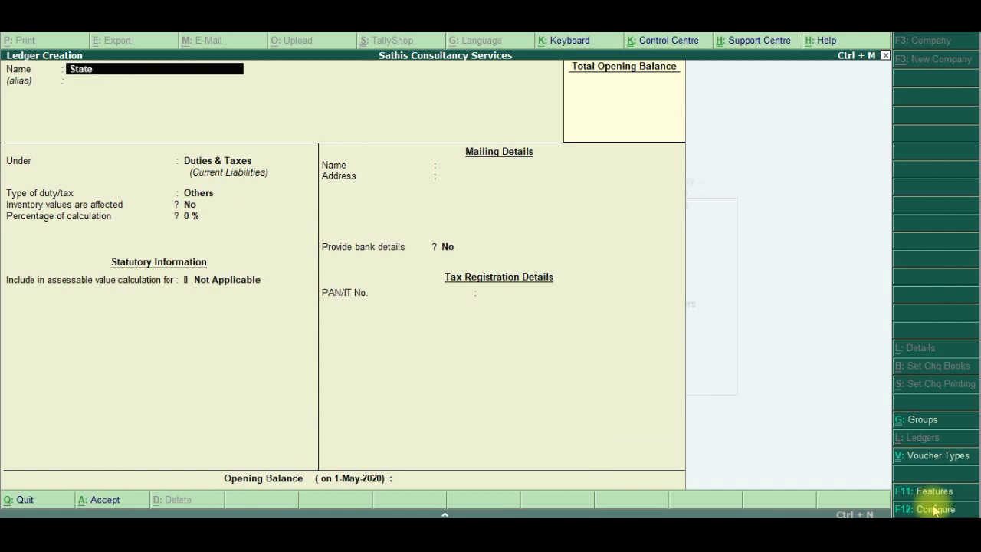
{"action": "type", "text": " Tax"}
{"action": "key", "text": "Return"}
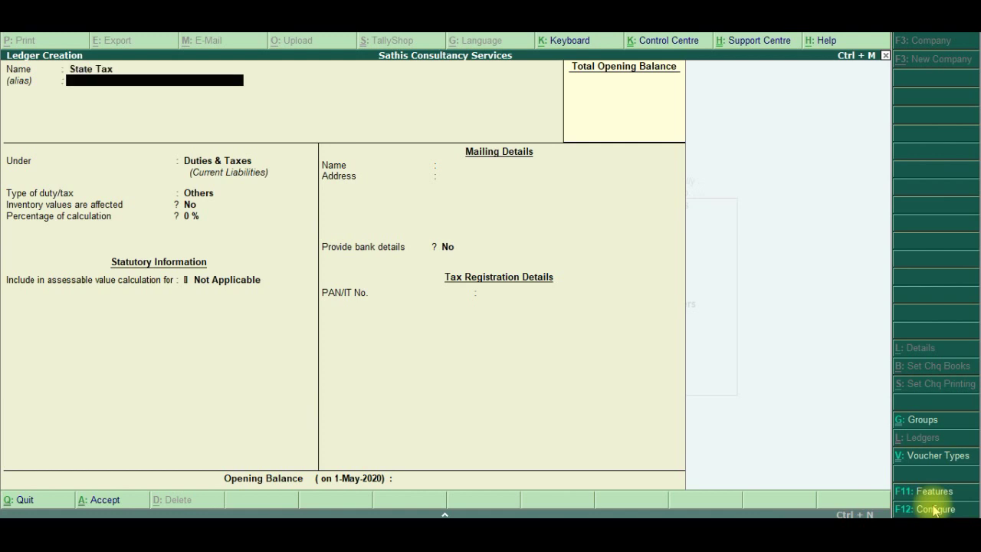
{"action": "key", "text": "Return"}
{"action": "key", "text": "Return"}
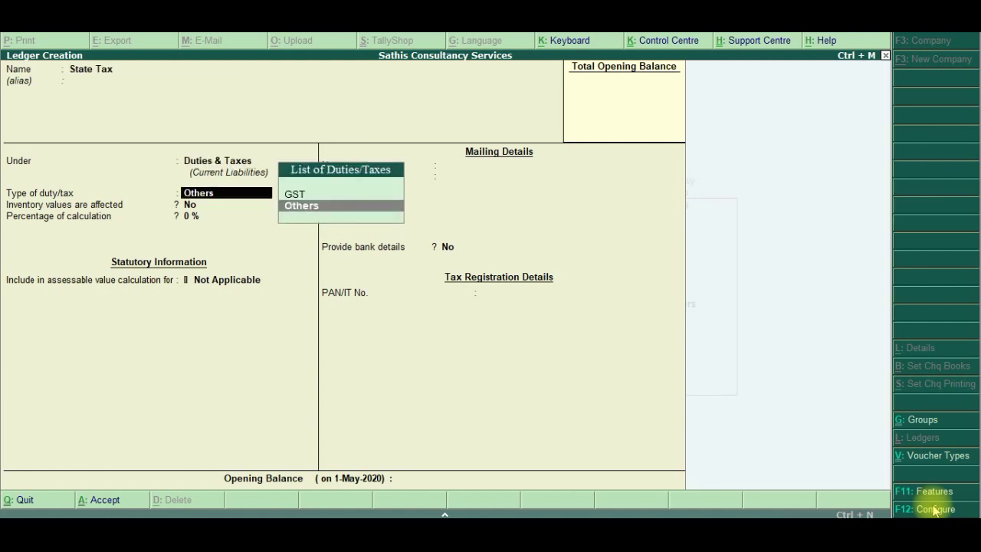
{"action": "key", "text": "Up"}
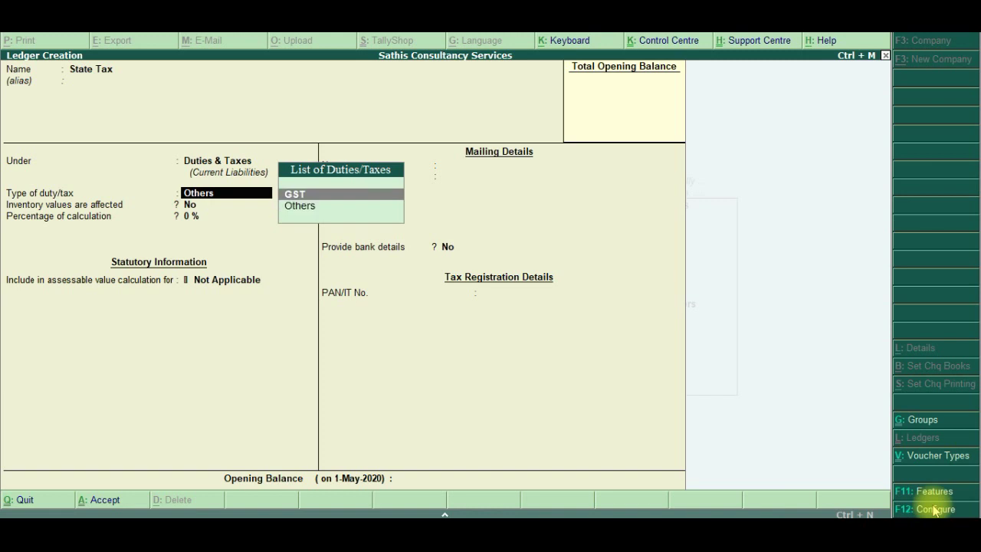
{"action": "key", "text": "Return"}
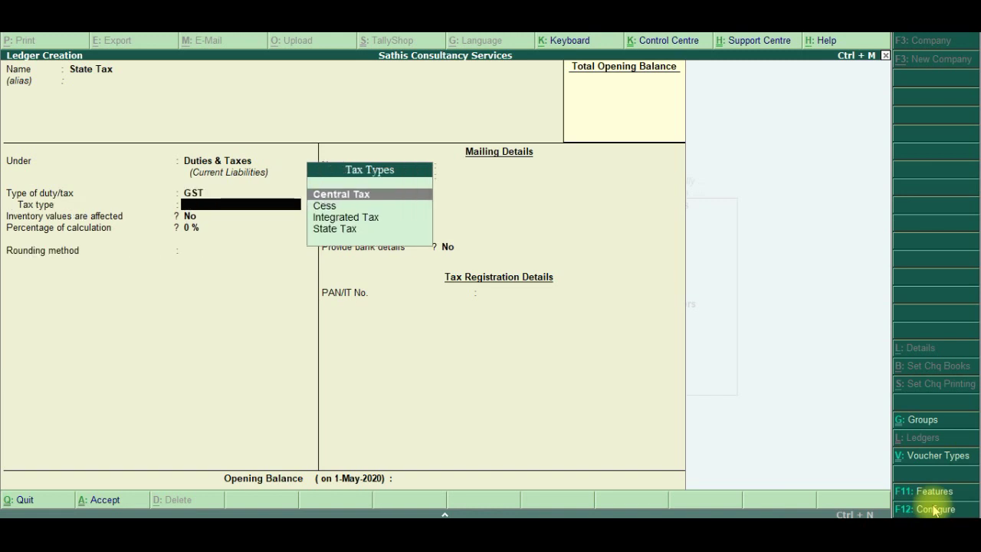
{"action": "key", "text": "Down"}
{"action": "key", "text": "Down"}
{"action": "key", "text": "Down"}
{"action": "key", "text": "Return"}
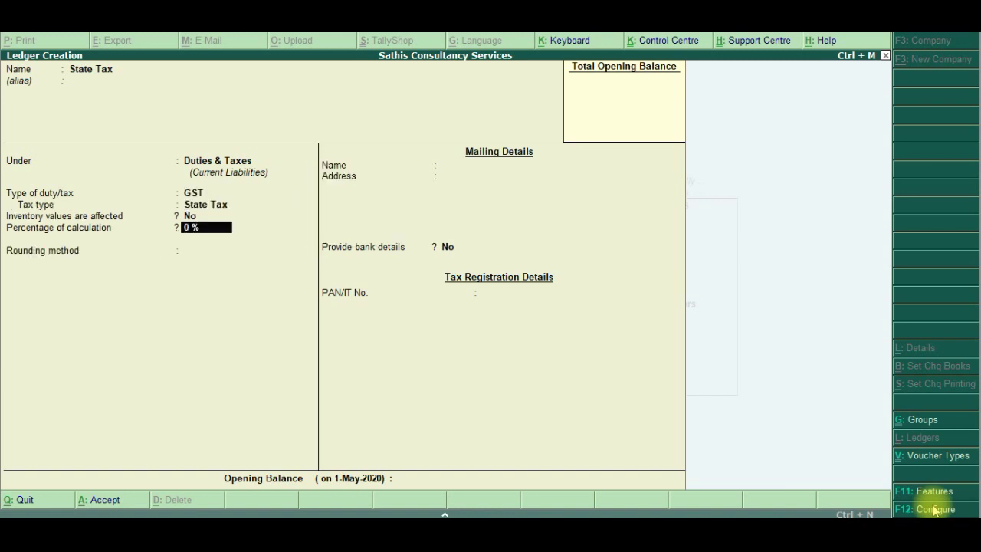
{"action": "key", "text": "Return"}
{"action": "key", "text": "Return"}
{"action": "key", "text": "Return"}
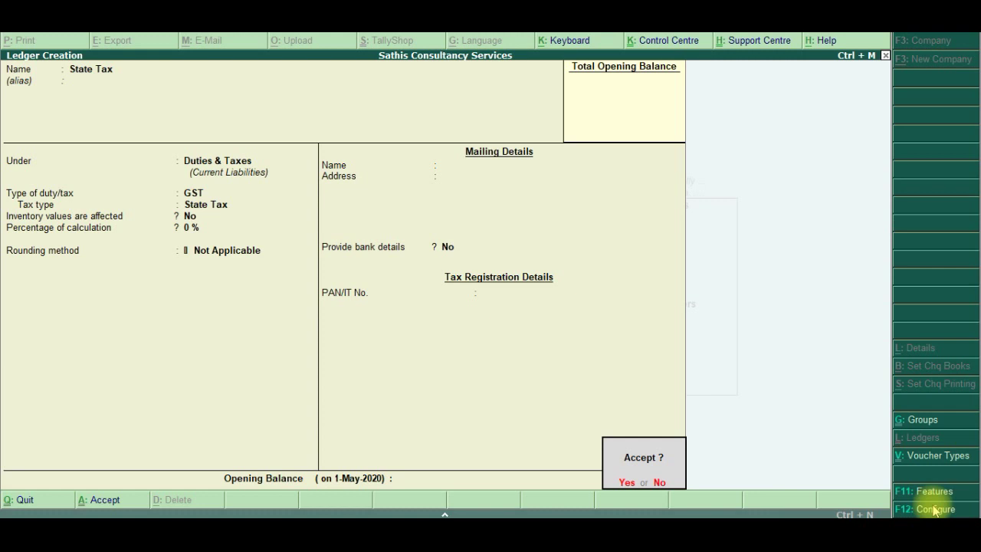
{"action": "key", "text": "Return"}
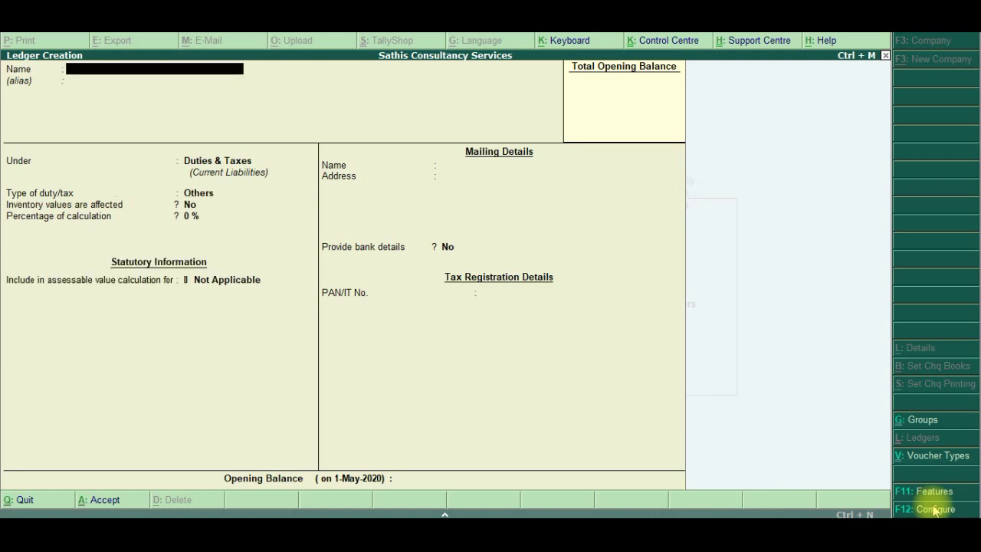
{"action": "key", "text": "alt+Tab"}
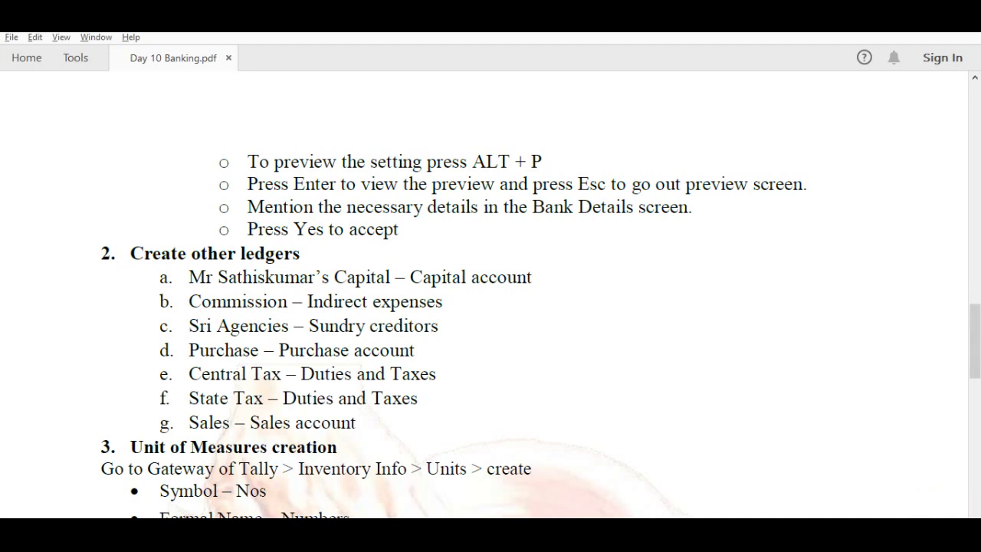
Read ahead in the Day 10 Banking notes, then quit ledger creation to Gateway of Tally
{"action": "left_click_drag", "start_coordinate": [973, 366], "coordinate": [973, 407]}
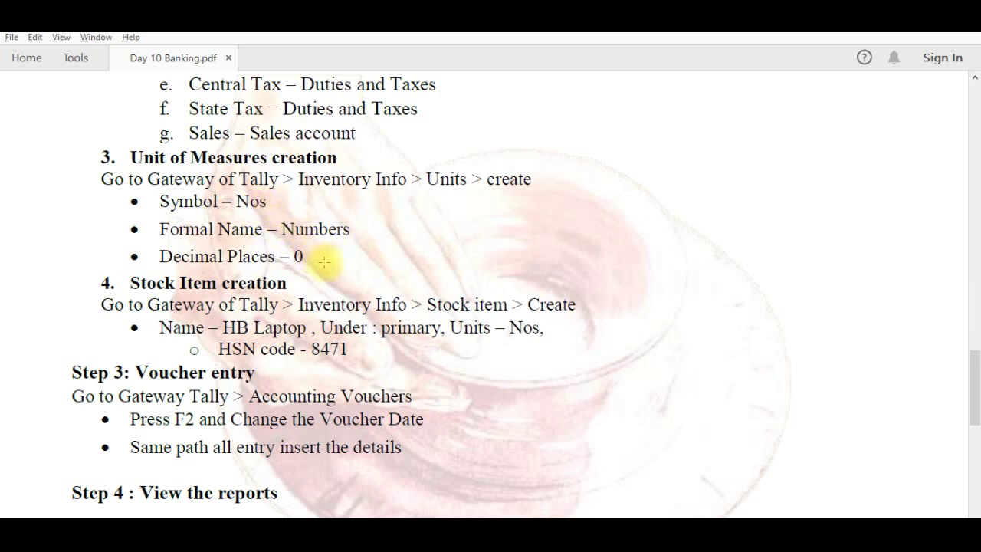
{"action": "key", "text": "alt+Tab"}
{"action": "key", "text": "Escape"}
{"action": "key", "text": "Return"}
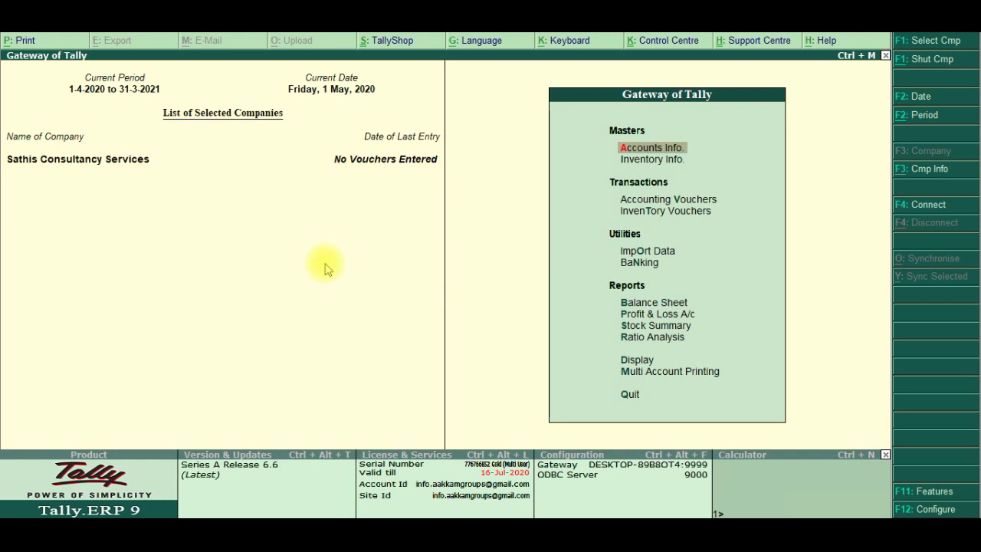
Start a new unit of measure with symbol Nos and formal name Numbers
{"action": "key", "text": "Down"}
{"action": "key", "text": "Return"}
{"action": "key", "text": "Down"}
{"action": "key", "text": "Down"}
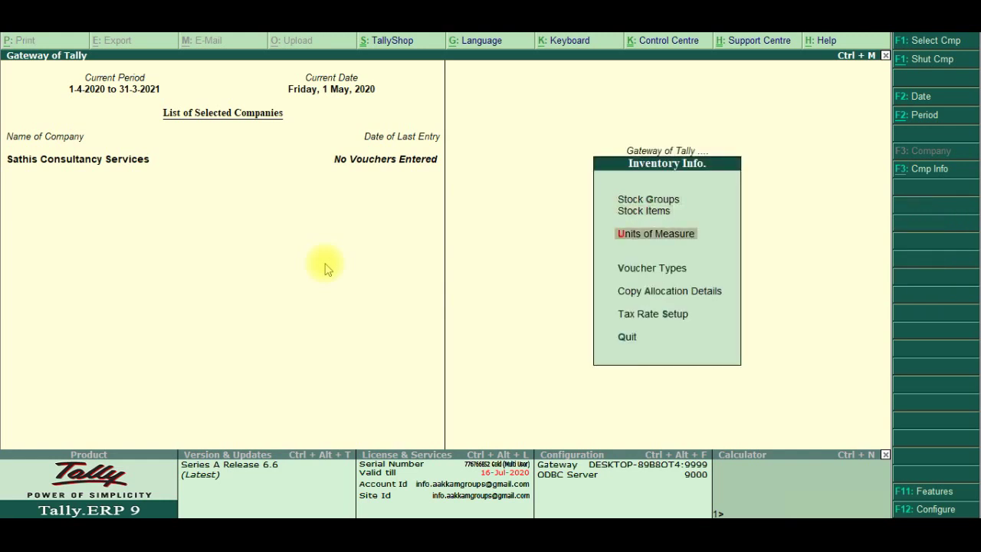
{"action": "key", "text": "Return"}
{"action": "key", "text": "Return"}
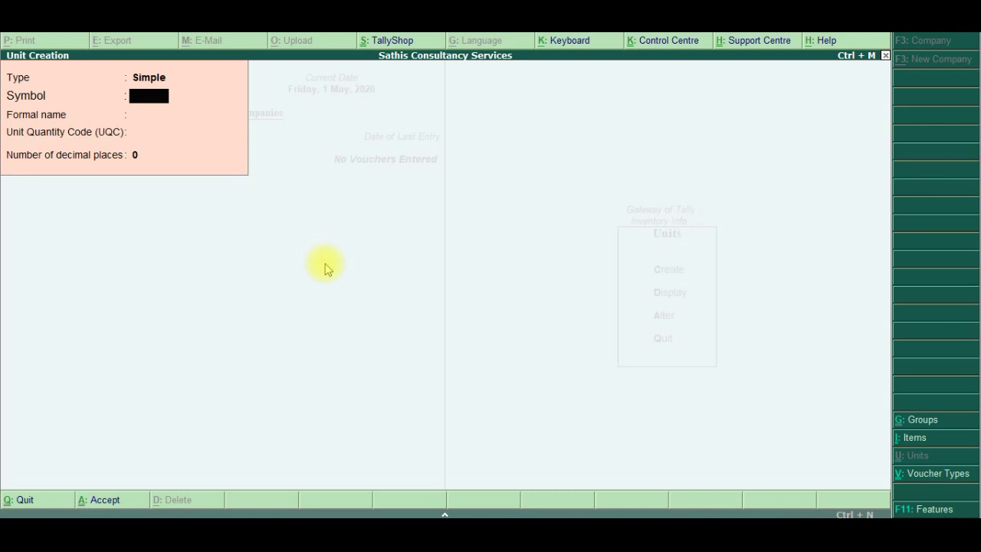
{"action": "type", "text": "Nos"}
{"action": "key", "text": "Return"}
{"action": "type", "text": "Numbers"}
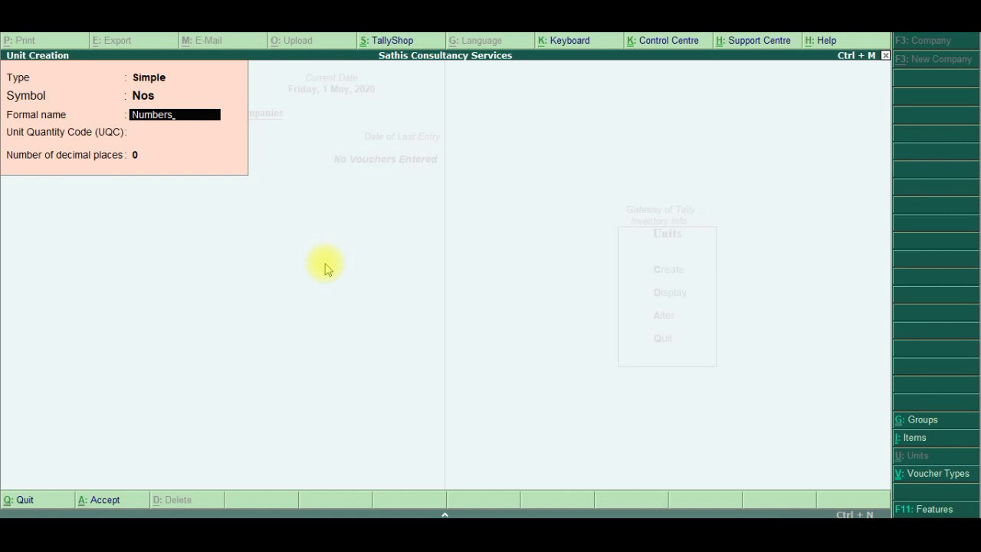
{"action": "key", "text": "Return"}
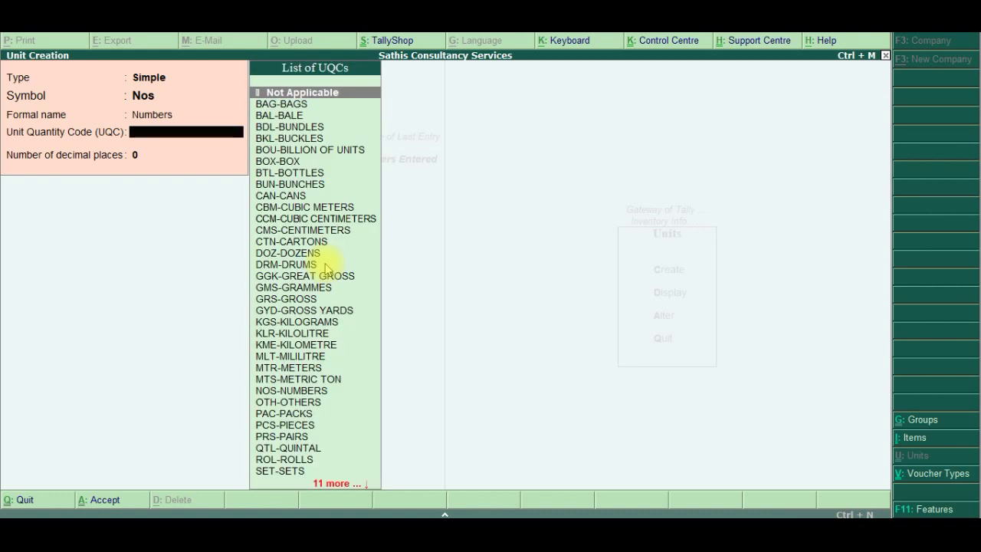
Give the Nos unit quantity code NOS-NUMBERS and 0 decimal places, and save it
{"action": "key", "text": "Down"}
{"action": "key", "text": "Down"}
{"action": "key", "text": "Down"}
{"action": "key", "text": "Down"}
{"action": "key", "text": "Down"}
{"action": "key", "text": "Down"}
{"action": "key", "text": "Down"}
{"action": "key", "text": "Down"}
{"action": "key", "text": "Down"}
{"action": "key", "text": "Down"}
{"action": "key", "text": "Down"}
{"action": "key", "text": "Down"}
{"action": "key", "text": "Down"}
{"action": "key", "text": "Down"}
{"action": "key", "text": "Down"}
{"action": "key", "text": "Down"}
{"action": "key", "text": "Down"}
{"action": "key", "text": "Down"}
{"action": "key", "text": "Down"}
{"action": "key", "text": "Down"}
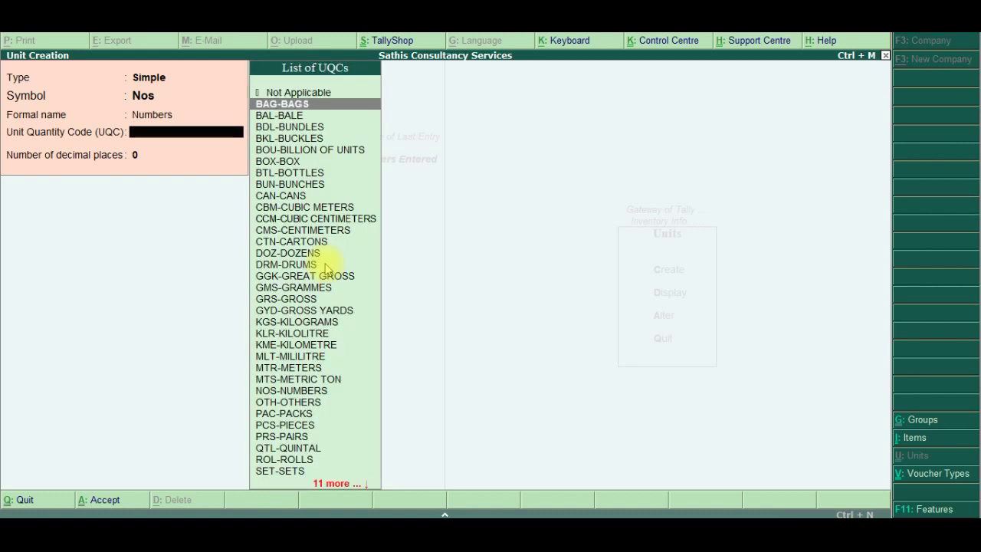
{"action": "key", "text": "Down"}
{"action": "key", "text": "Down"}
{"action": "key", "text": "Down"}
{"action": "key", "text": "Down"}
{"action": "key", "text": "Down"}
{"action": "key", "text": "Down"}
{"action": "key", "text": "Down"}
{"action": "key", "text": "Down"}
{"action": "key", "text": "Down"}
{"action": "key", "text": "Down"}
{"action": "key", "text": "Down"}
{"action": "key", "text": "Down"}
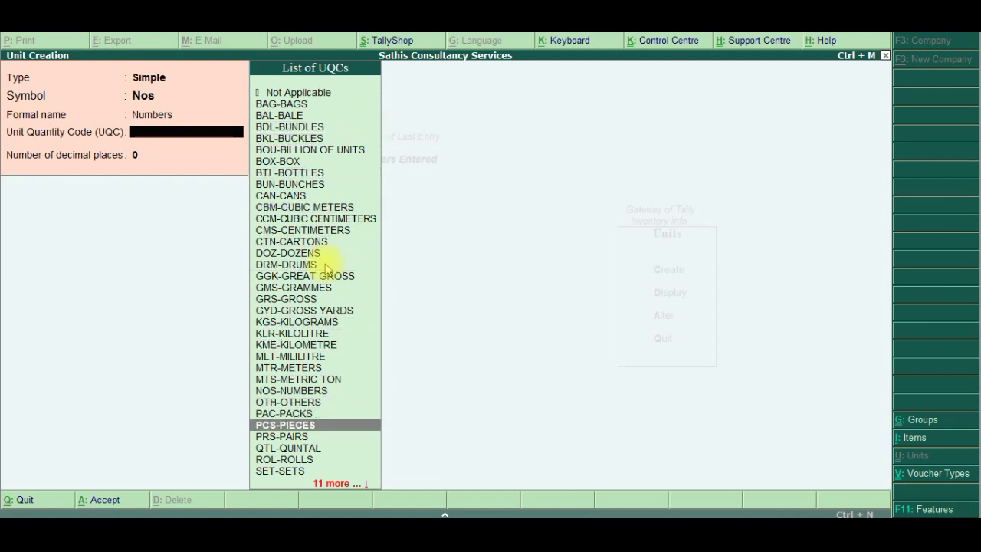
{"action": "key", "text": "Down"}
{"action": "key", "text": "Down"}
{"action": "key", "text": "Down"}
{"action": "key", "text": "Down"}
{"action": "key", "text": "Down"}
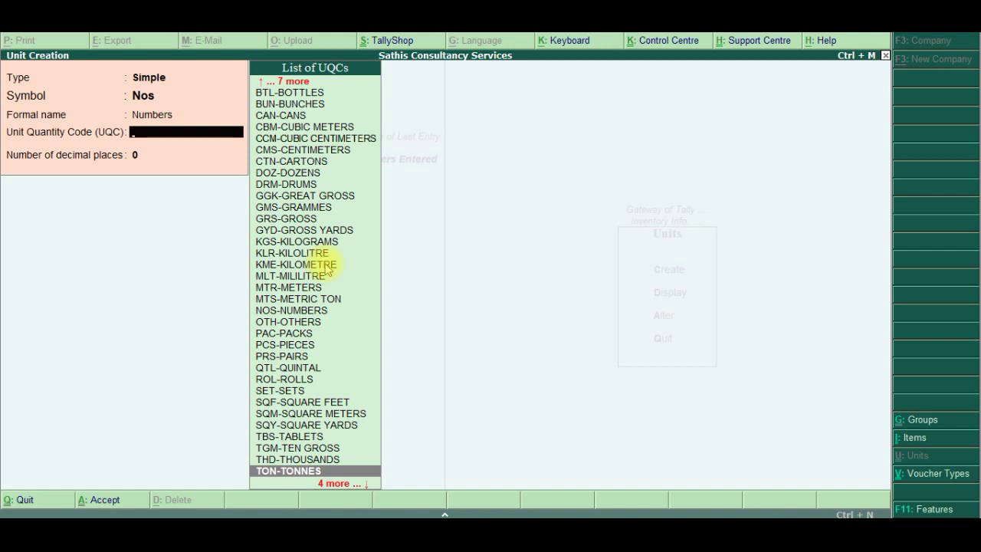
{"action": "key", "text": "Down"}
{"action": "key", "text": "Down"}
{"action": "key", "text": "Down"}
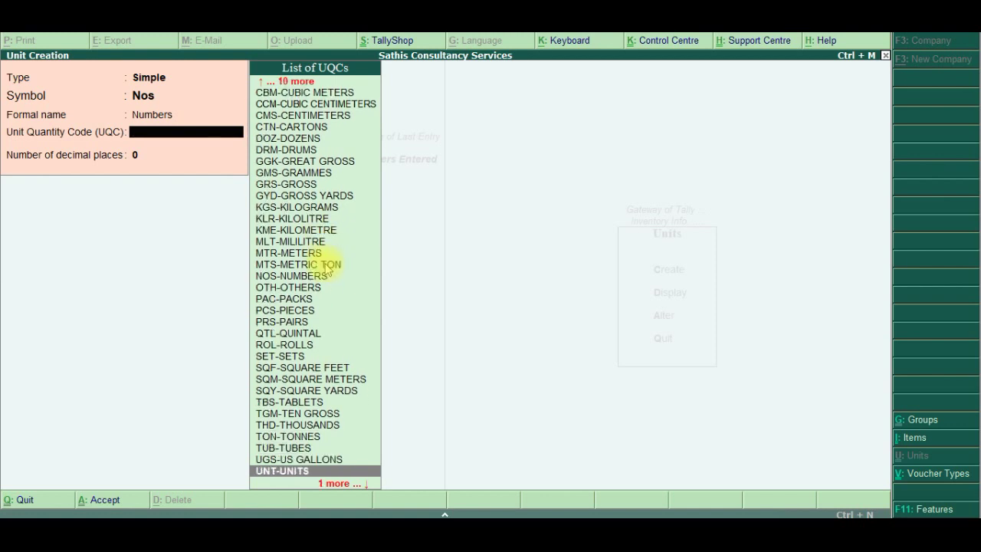
{"action": "key", "text": "Up"}
{"action": "key", "text": "Up"}
{"action": "key", "text": "Up"}
{"action": "key", "text": "Up"}
{"action": "key", "text": "Up"}
{"action": "key", "text": "Up"}
{"action": "key", "text": "Up"}
{"action": "key", "text": "Up"}
{"action": "key", "text": "Up"}
{"action": "key", "text": "Up"}
{"action": "key", "text": "Up"}
{"action": "key", "text": "Up"}
{"action": "key", "text": "Up"}
{"action": "key", "text": "Up"}
{"action": "key", "text": "Up"}
{"action": "key", "text": "Up"}
{"action": "key", "text": "Up"}
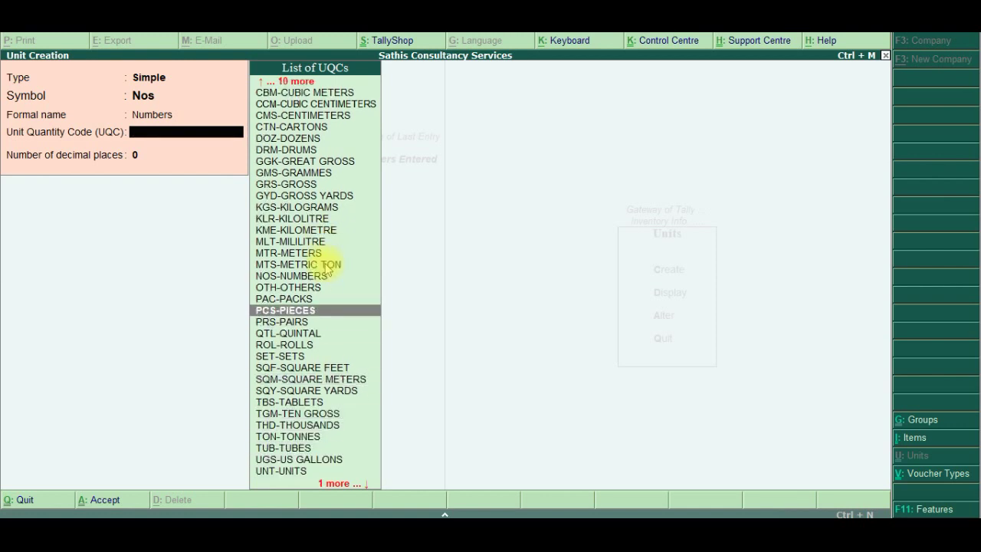
{"action": "key", "text": "Return"}
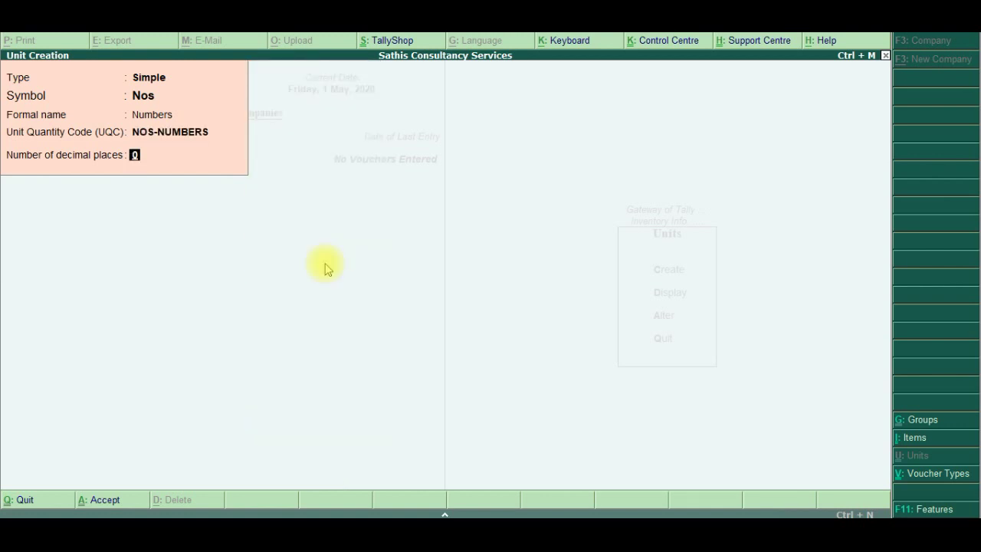
{"action": "key", "text": "Return"}
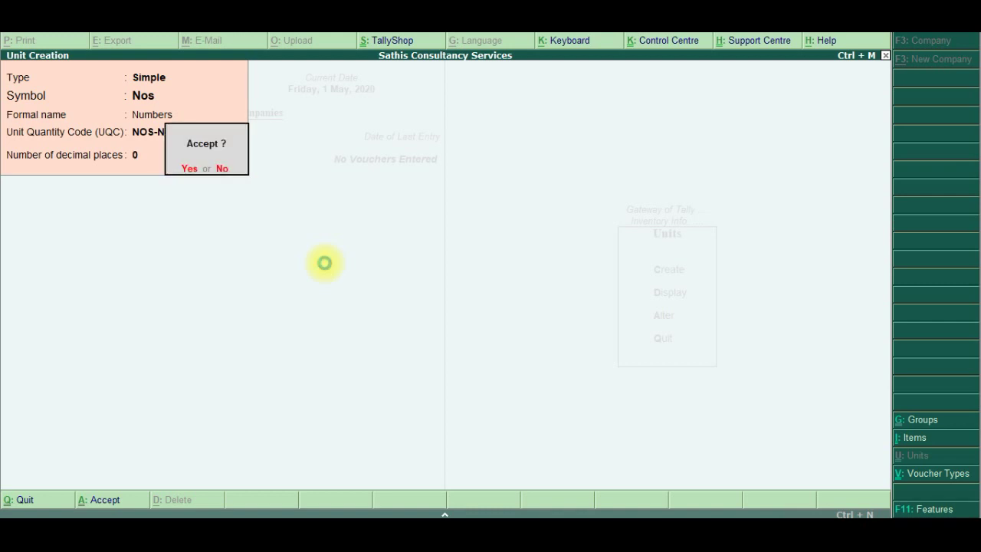
{"action": "key", "text": "Return"}
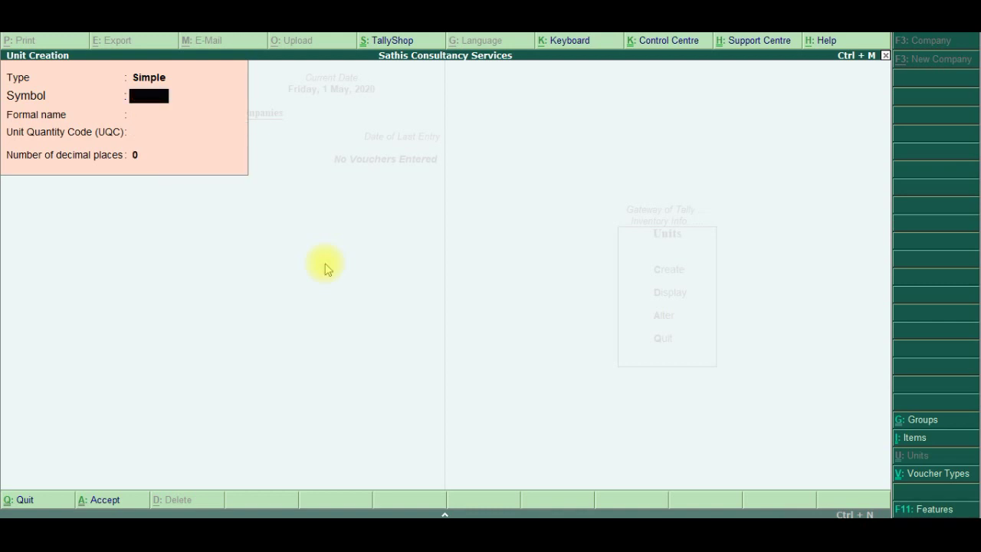
Leave unit creation and begin creating a single new stock item
{"action": "key", "text": "Escape"}
{"action": "key", "text": "Return"}
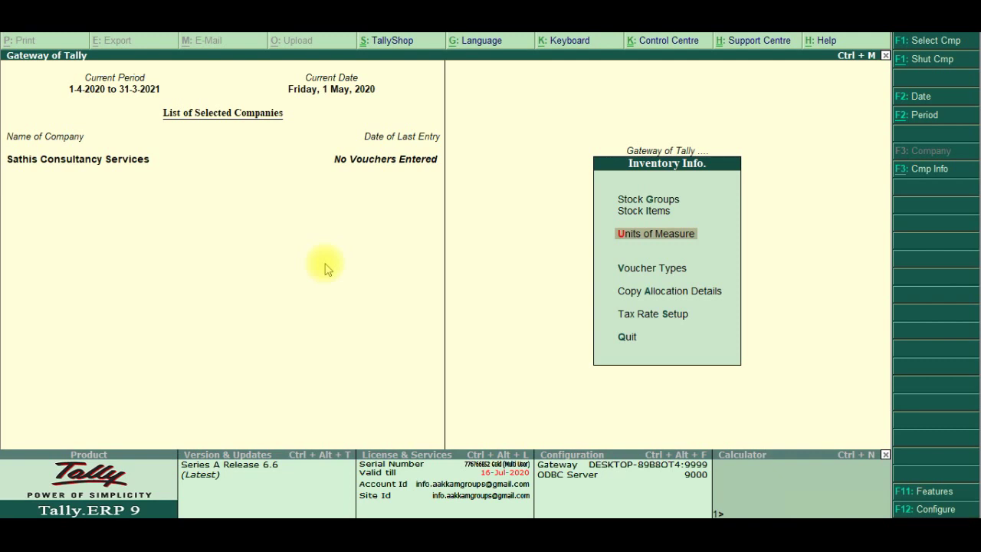
{"action": "key", "text": "Up"}
{"action": "key", "text": "Return"}
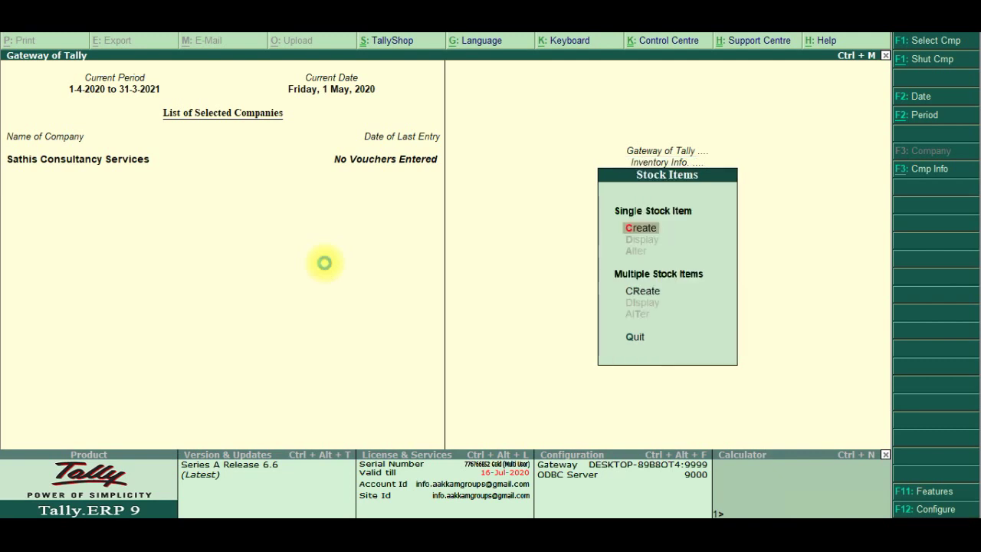
{"action": "key", "text": "Return"}
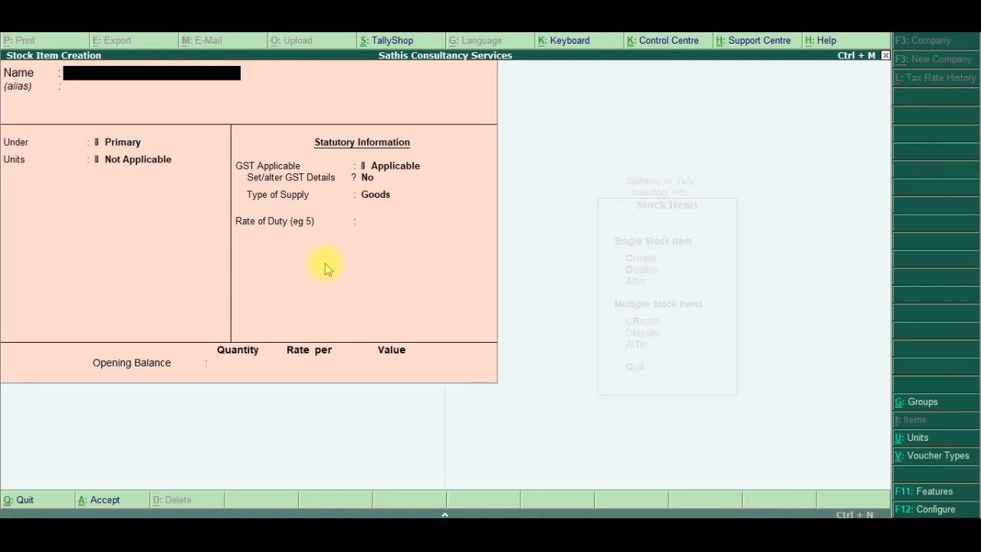
Name the stock item HB Laptop under Primary, unit Nos, GST applicable, and open its GST details
{"action": "type", "text": "HB Laptop"}
{"action": "key", "text": "Return"}
{"action": "key", "text": "Return"}
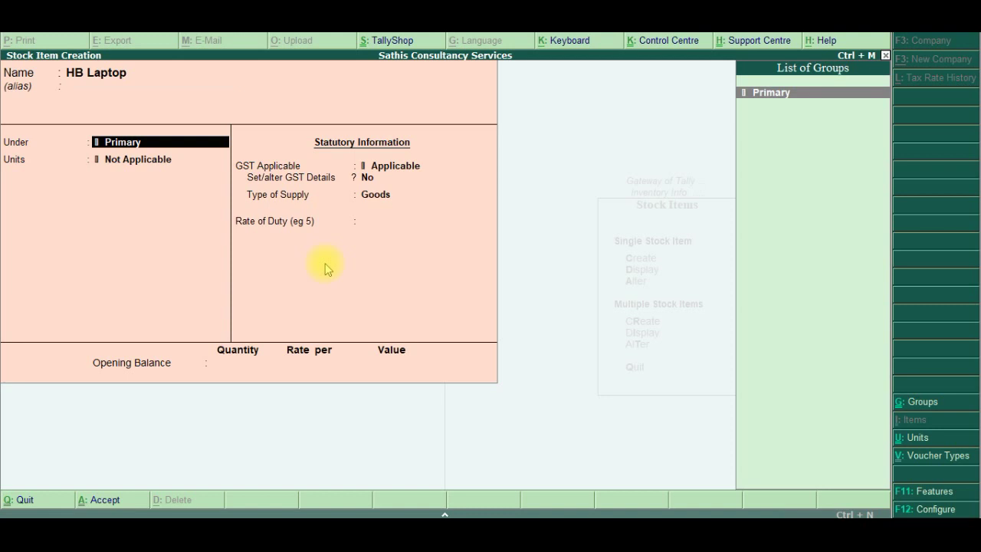
{"action": "key", "text": "Return"}
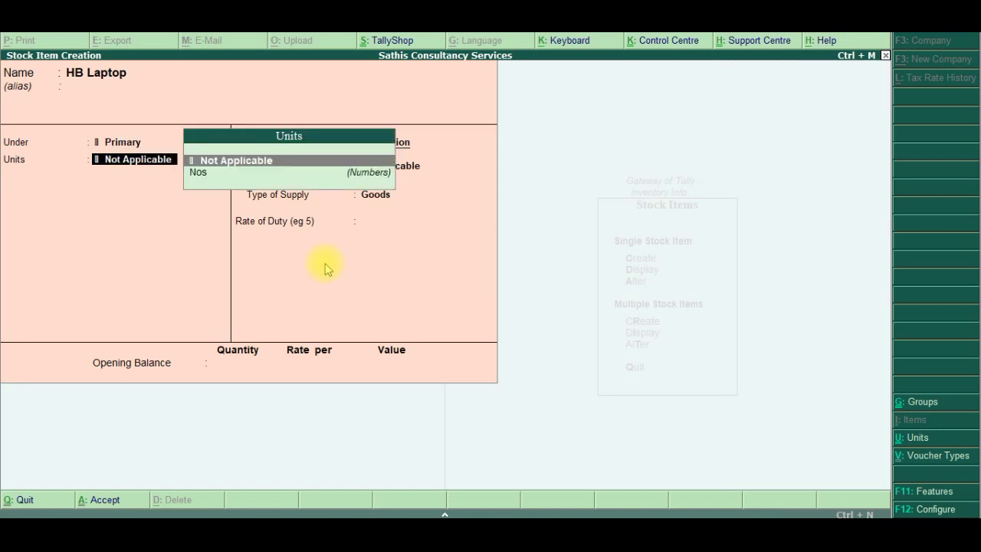
{"action": "key", "text": "Down"}
{"action": "key", "text": "Return"}
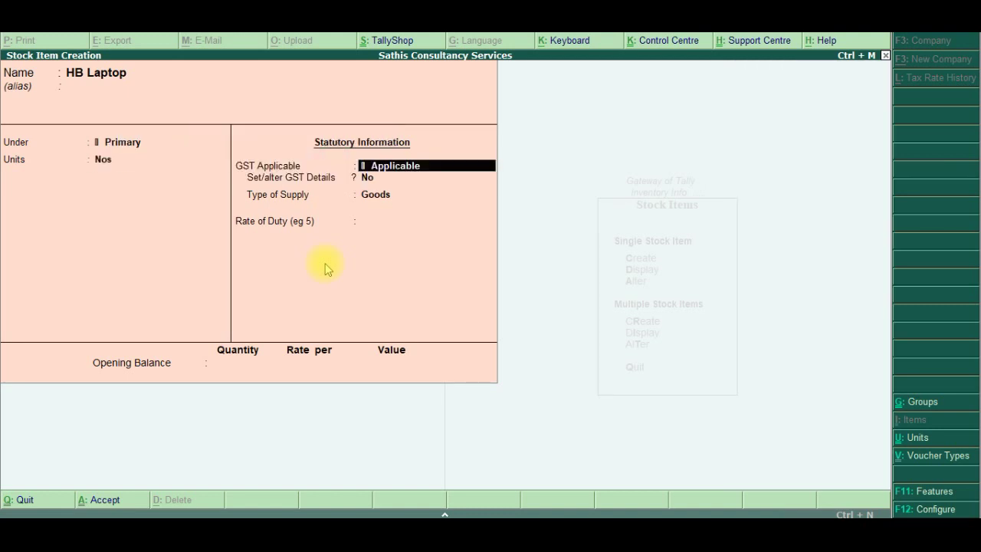
{"action": "key", "text": "Return"}
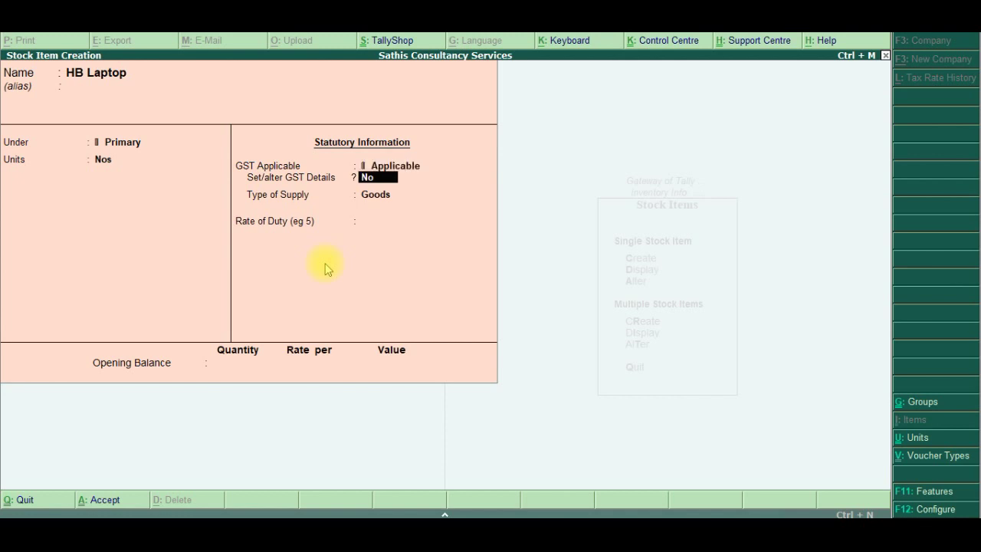
{"action": "type", "text": "y"}
{"action": "key", "text": "Return"}
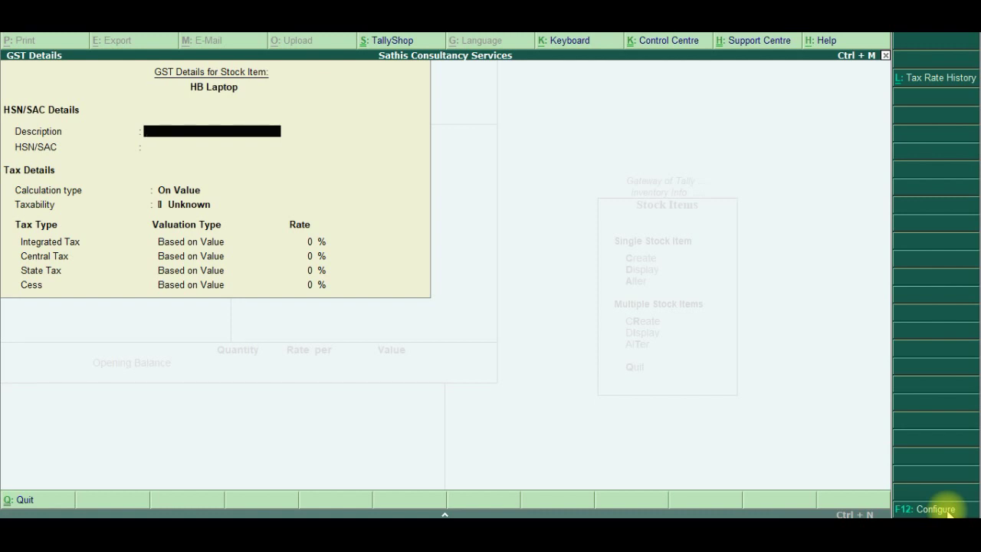
{"action": "left_click", "coordinate": [948, 511]}
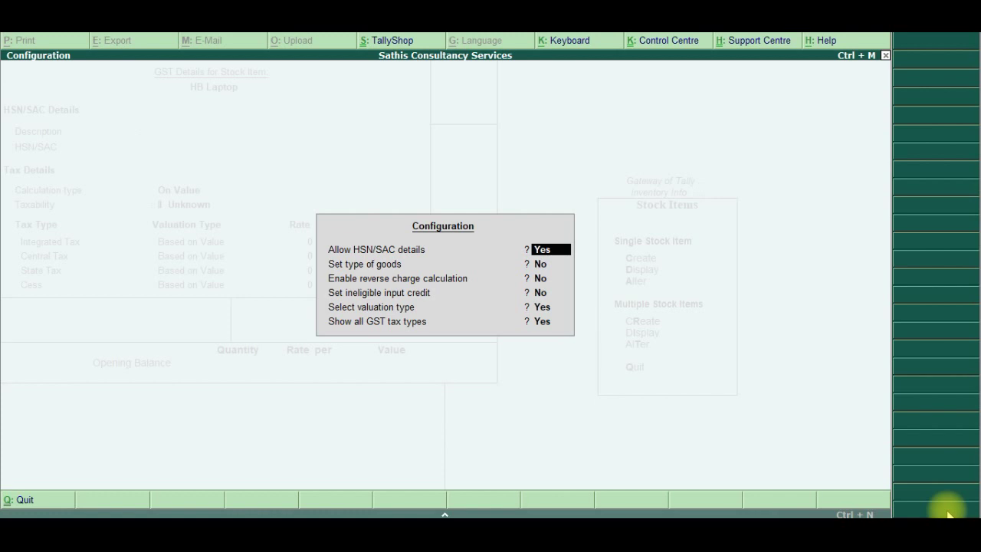
{"action": "type", "text": "y"}
{"action": "key", "text": "Return"}
{"action": "type", "text": "n"}
{"action": "key", "text": "Return"}
{"action": "key", "text": "Return"}
{"action": "key", "text": "Return"}
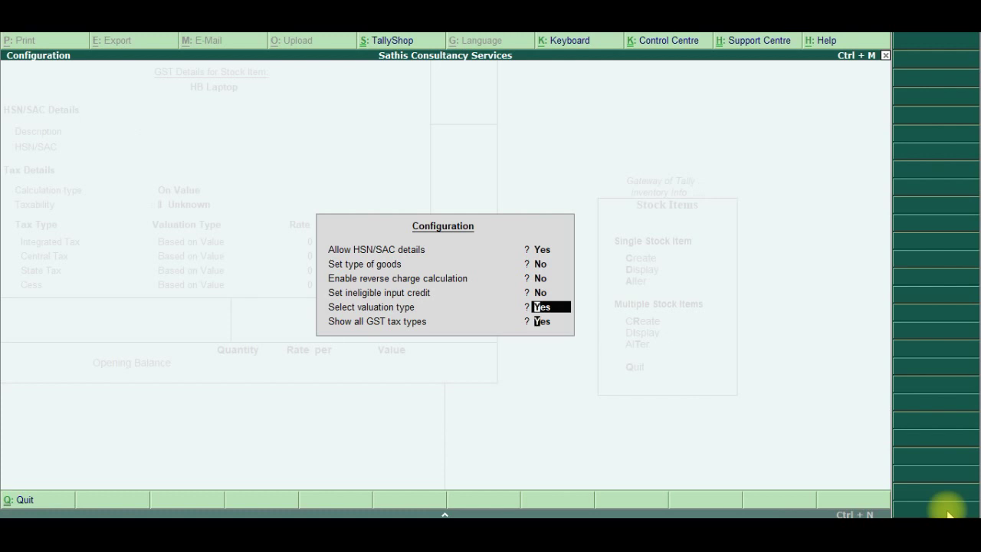
{"action": "key", "text": "Return"}
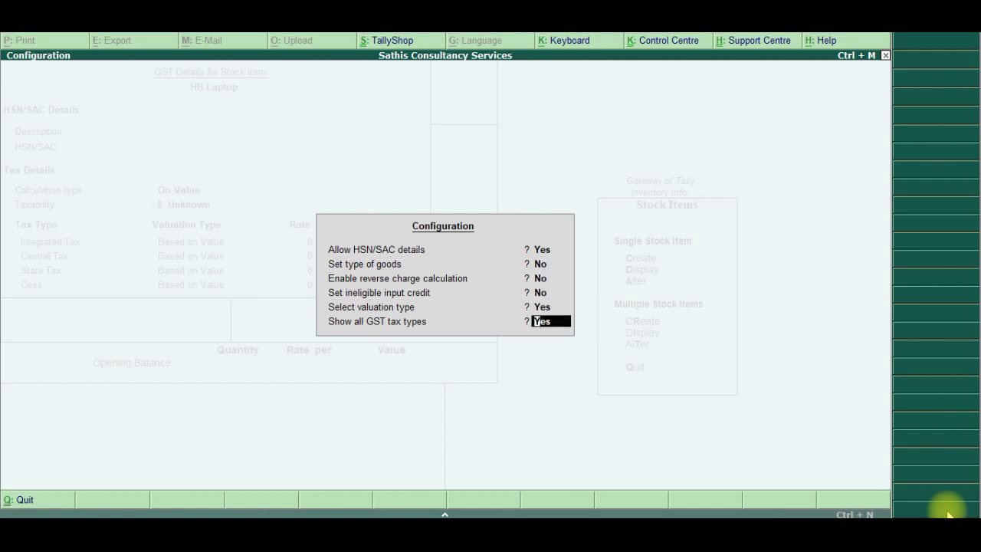
{"action": "key", "text": "Return"}
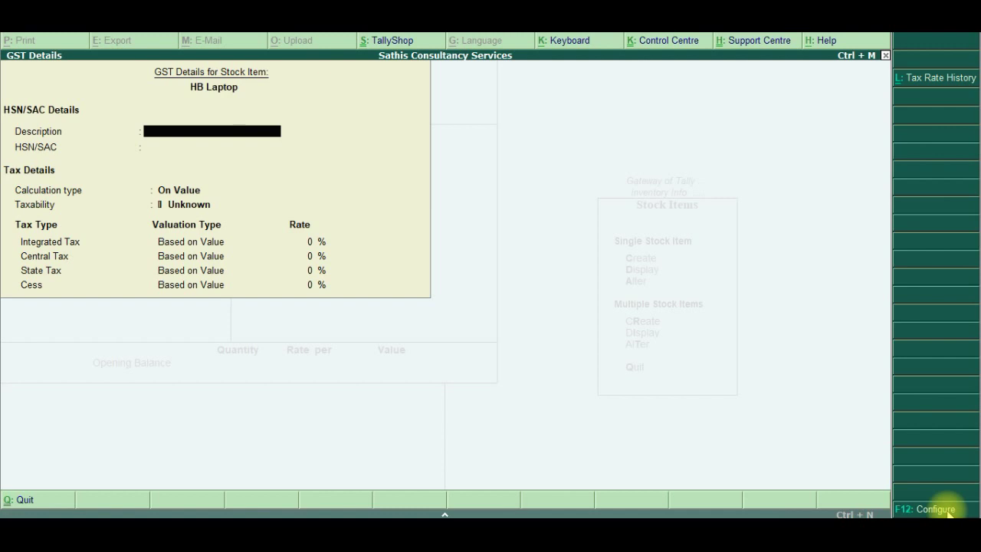
Enter description Laptop and HSN/SAC code 84710000 in HB Laptop's GST details
{"action": "type", "text": "Laptop"}
{"action": "key", "text": "Return"}
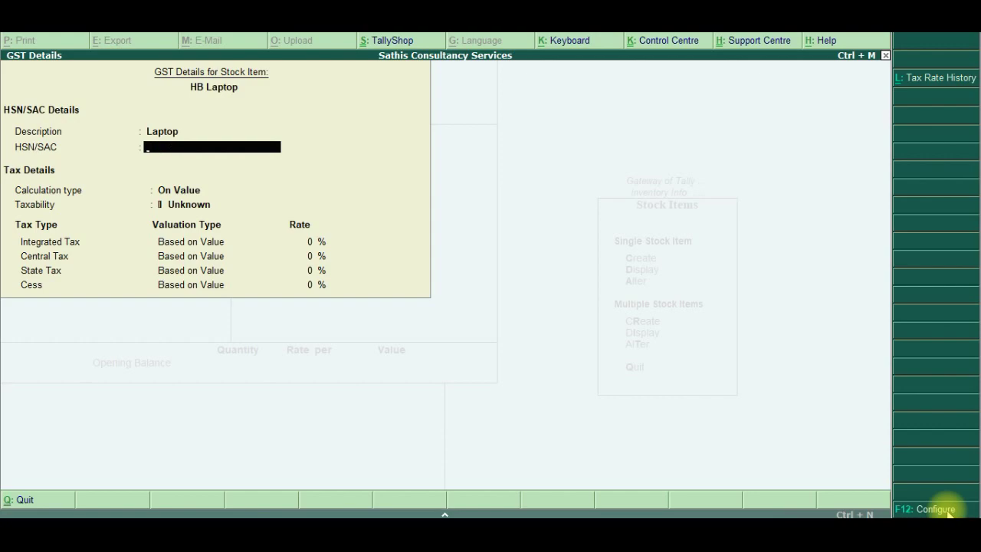
{"action": "key", "text": "alt+Tab"}
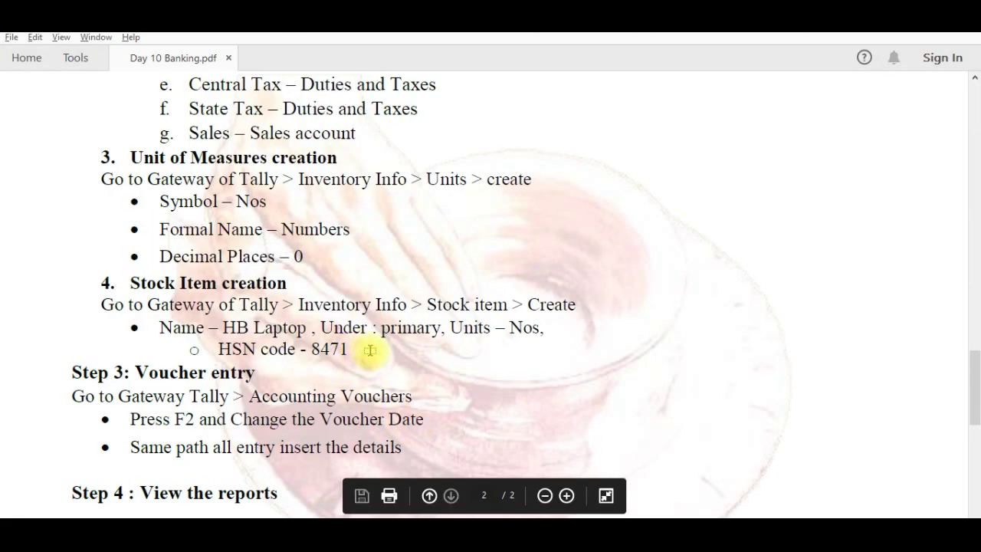
{"action": "key", "text": "alt+Tab"}
{"action": "type", "text": "84"}
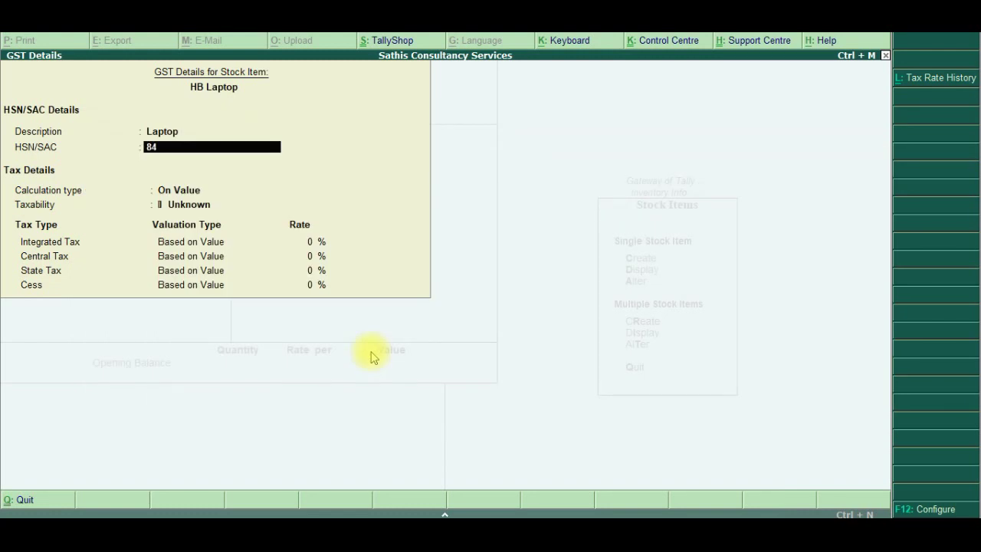
{"action": "type", "text": "710000"}
{"action": "key", "text": "Return"}
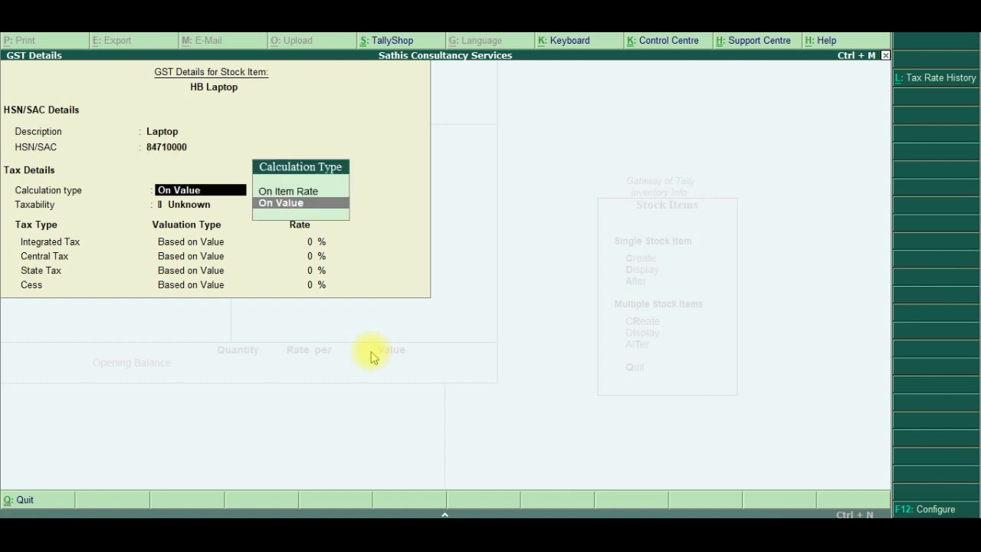
Mark HB Laptop Taxable at 18% integrated tax, keep supply type Goods, and save it
{"action": "key", "text": "Return"}
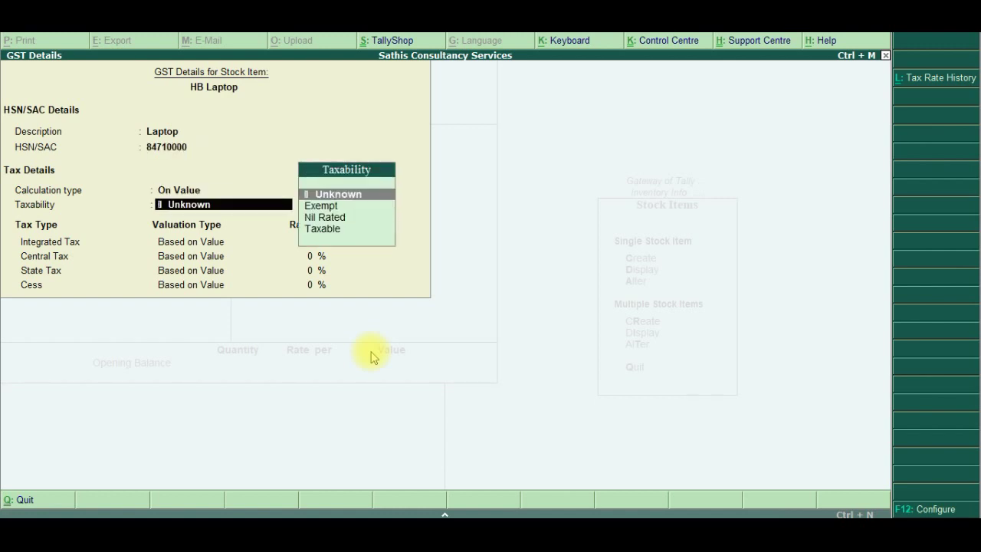
{"action": "key", "text": "Down"}
{"action": "key", "text": "Down"}
{"action": "key", "text": "Down"}
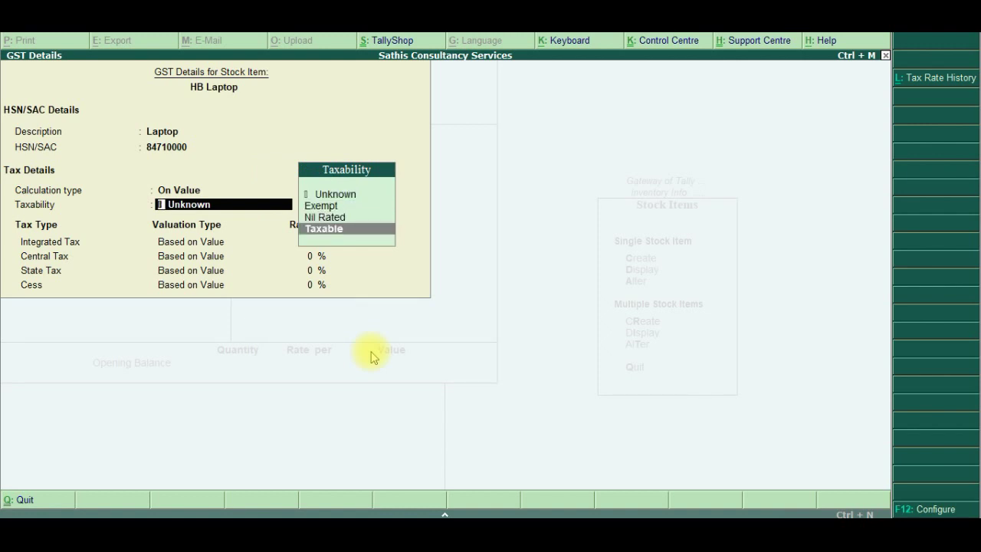
{"action": "key", "text": "Return"}
{"action": "type", "text": "18"}
{"action": "key", "text": "Return"}
{"action": "key", "text": "Return"}
{"action": "key", "text": "Return"}
{"action": "key", "text": "Return"}
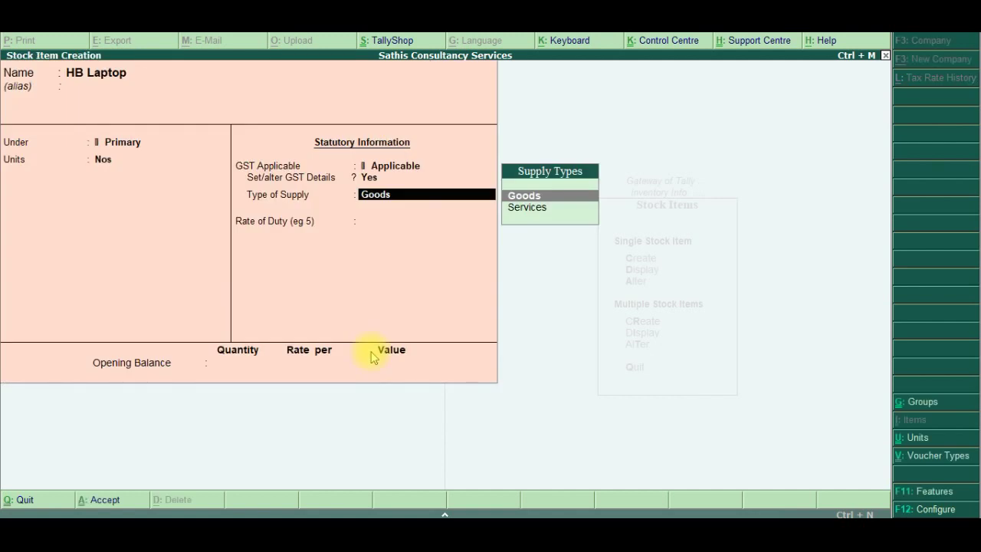
{"action": "key", "text": "Return"}
{"action": "key", "text": "Return"}
{"action": "key", "text": "Return"}
{"action": "left_click", "coordinate": [370, 351]}
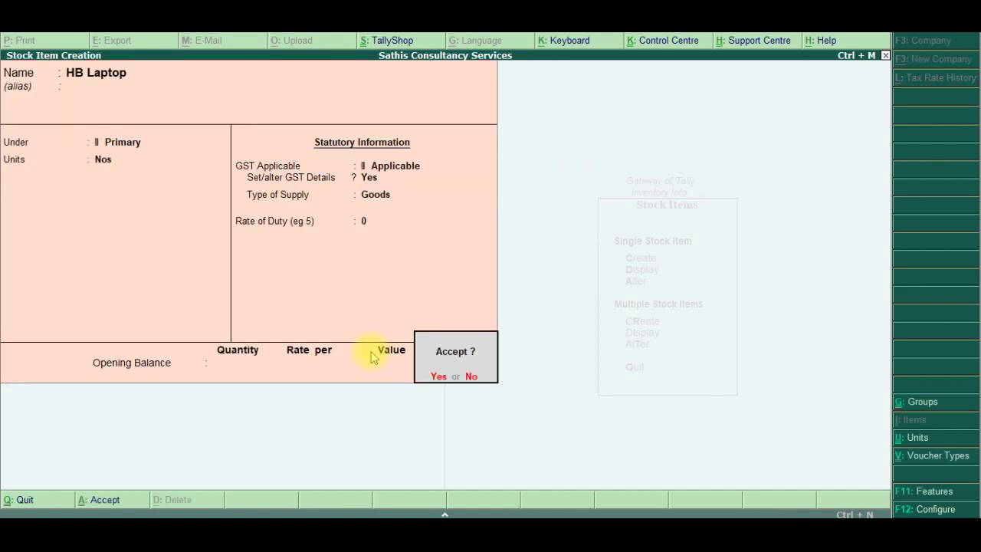
{"action": "key", "text": "Return"}
{"action": "key", "text": "alt+Tab"}
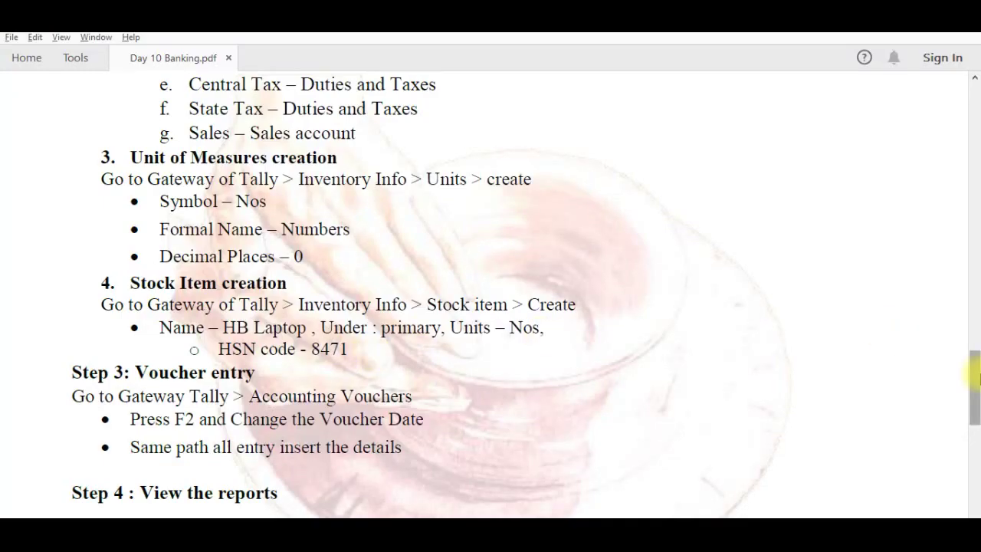
Scroll the Day 10 Banking notes up to the six 01.05.2020 transactions
{"action": "left_click_drag", "start_coordinate": [975, 376], "coordinate": [977, 398]}
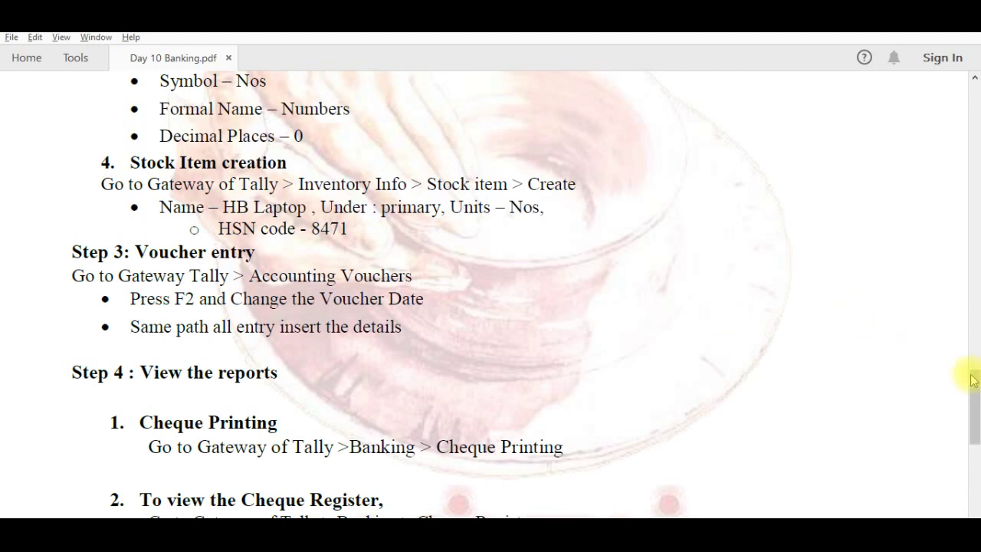
{"action": "left_click_drag", "start_coordinate": [974, 386], "coordinate": [964, 92]}
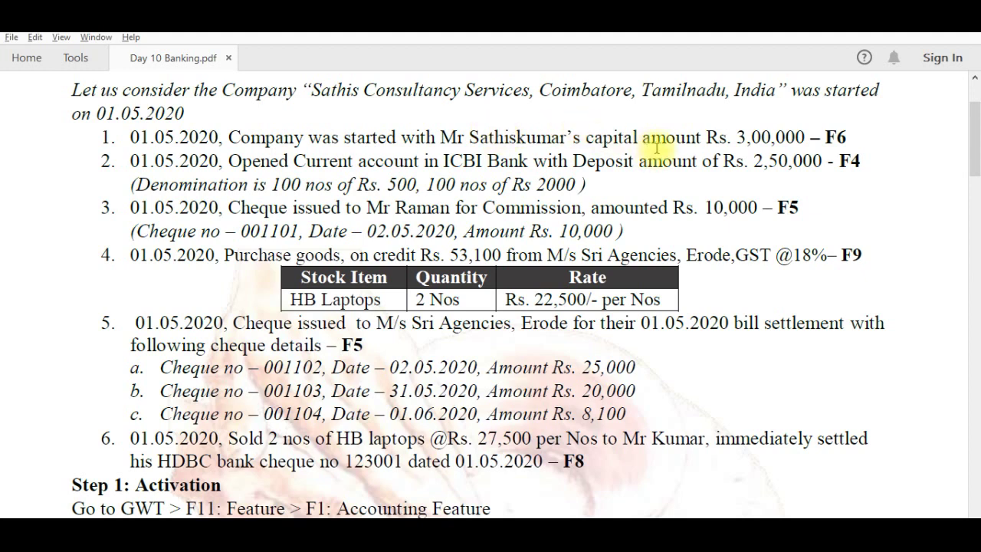
Quit Stock Item Creation and open Accounting Vouchers from the Gateway of Tally
{"action": "key", "text": "alt+Tab"}
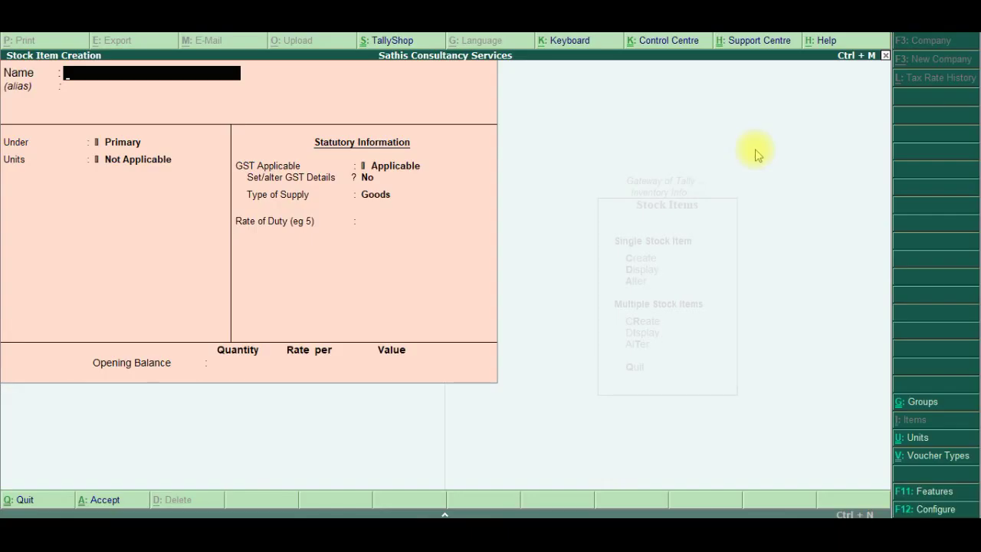
{"action": "key", "text": "Escape"}
{"action": "key", "text": "Return"}
{"action": "key", "text": "Escape"}
{"action": "key", "text": "Escape"}
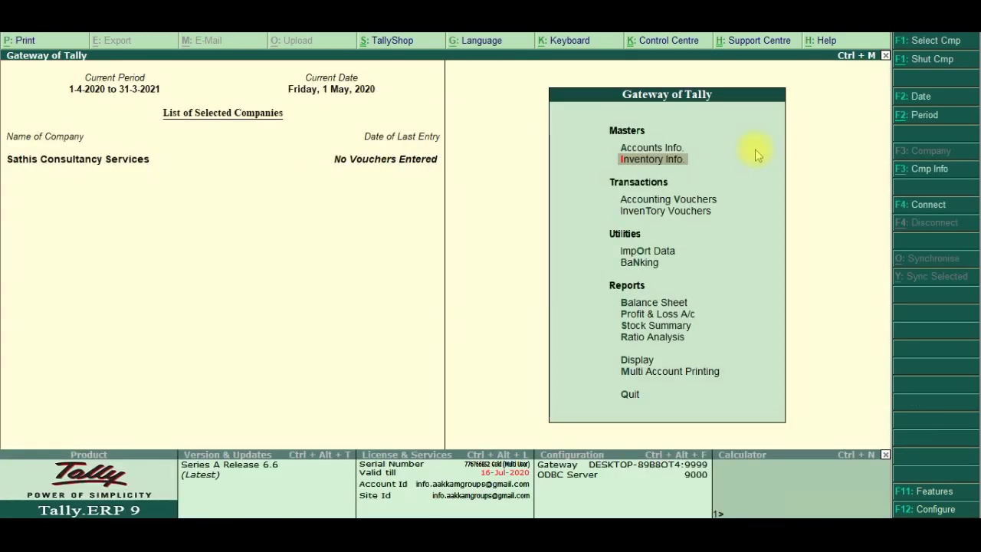
{"action": "key", "text": "Down"}
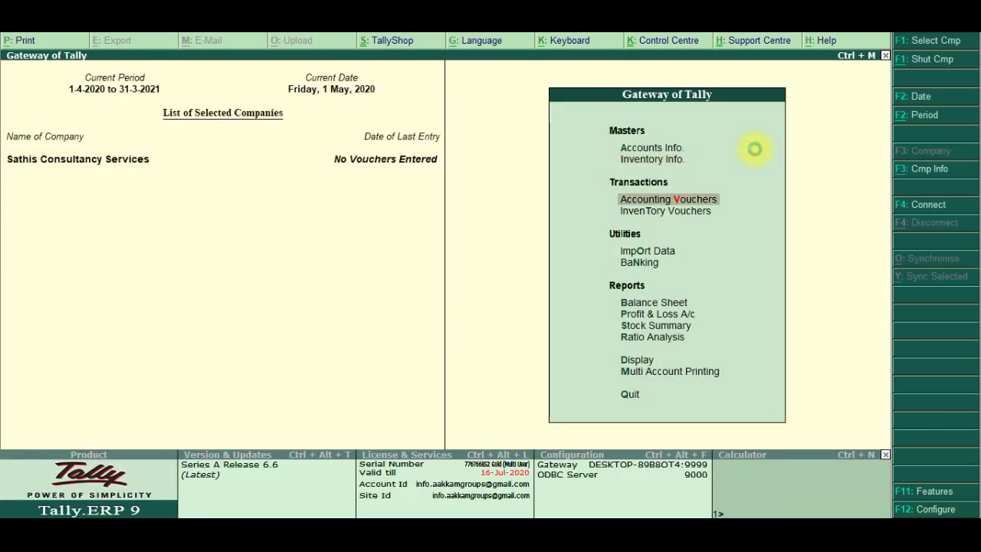
{"action": "key", "text": "Return"}
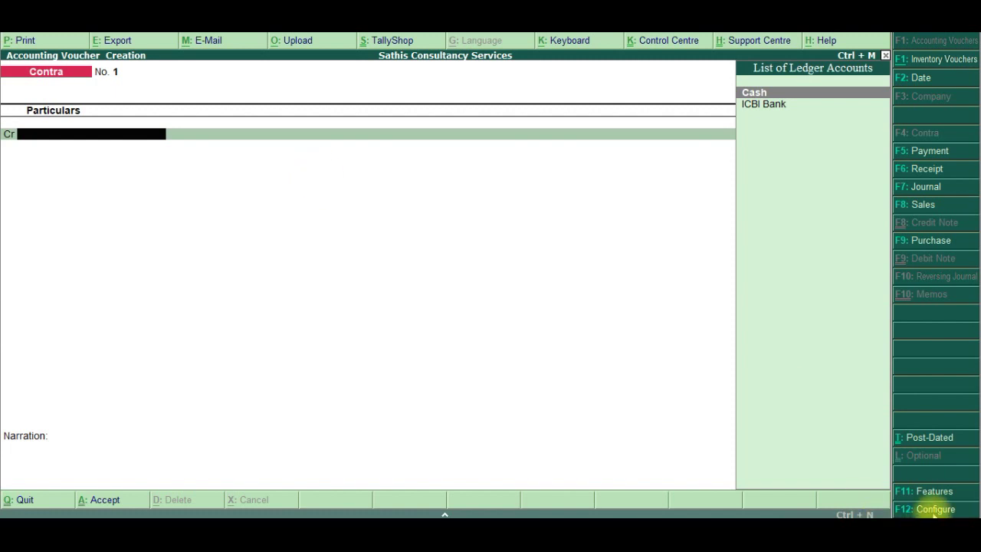
{"action": "left_click", "coordinate": [934, 509]}
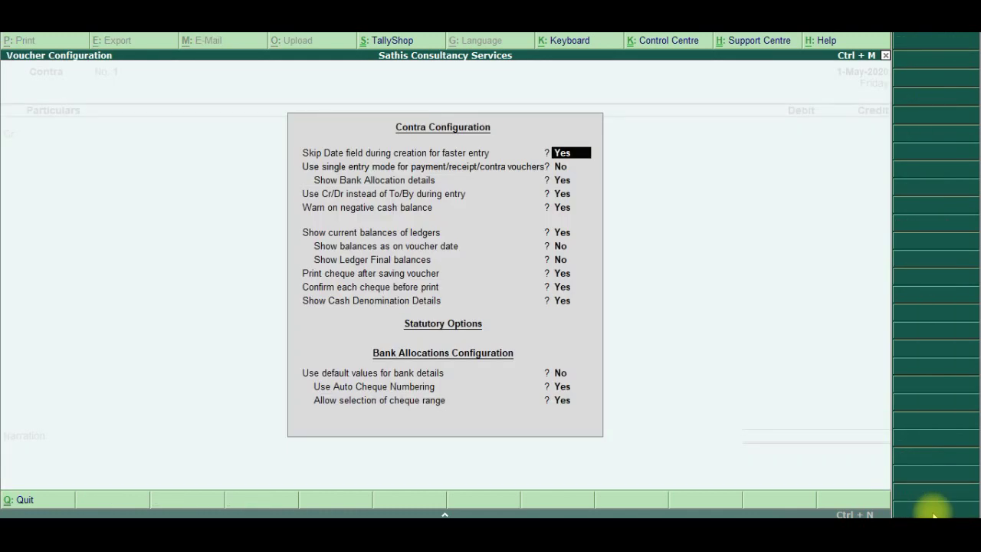
{"action": "key", "text": "Return"}
{"action": "key", "text": "Return"}
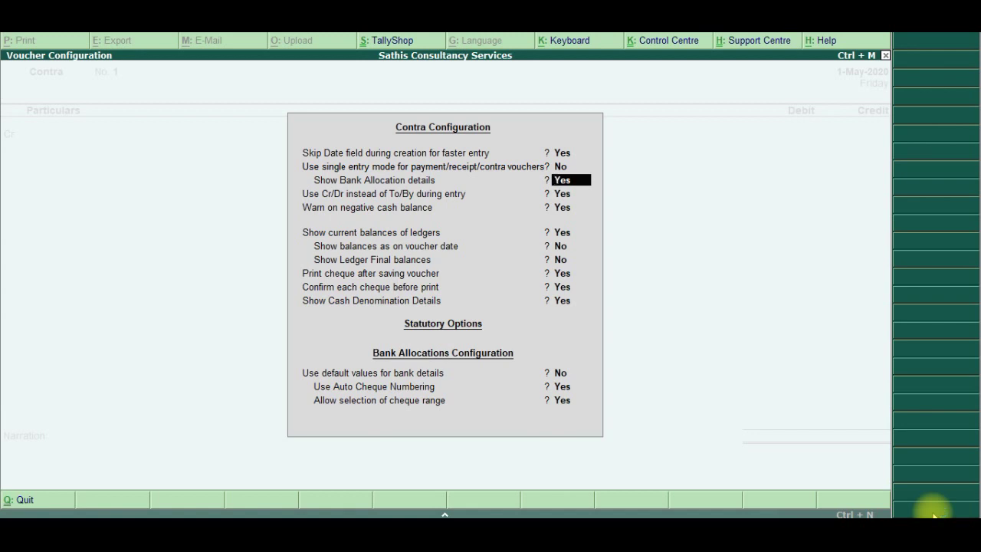
{"action": "key", "text": "Return"}
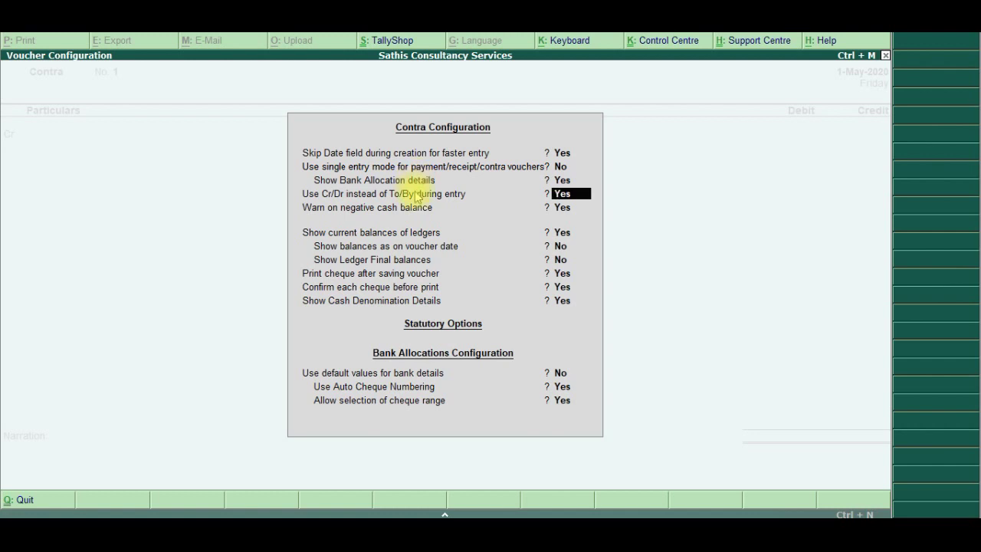
{"action": "key", "text": "Return"}
{"action": "key", "text": "Return"}
{"action": "key", "text": "Return"}
{"action": "key", "text": "Return"}
{"action": "key", "text": "Return"}
{"action": "key", "text": "Return"}
{"action": "key", "text": "Return"}
{"action": "key", "text": "Return"}
{"action": "key", "text": "Return"}
{"action": "key", "text": "Return"}
{"action": "key", "text": "Return"}
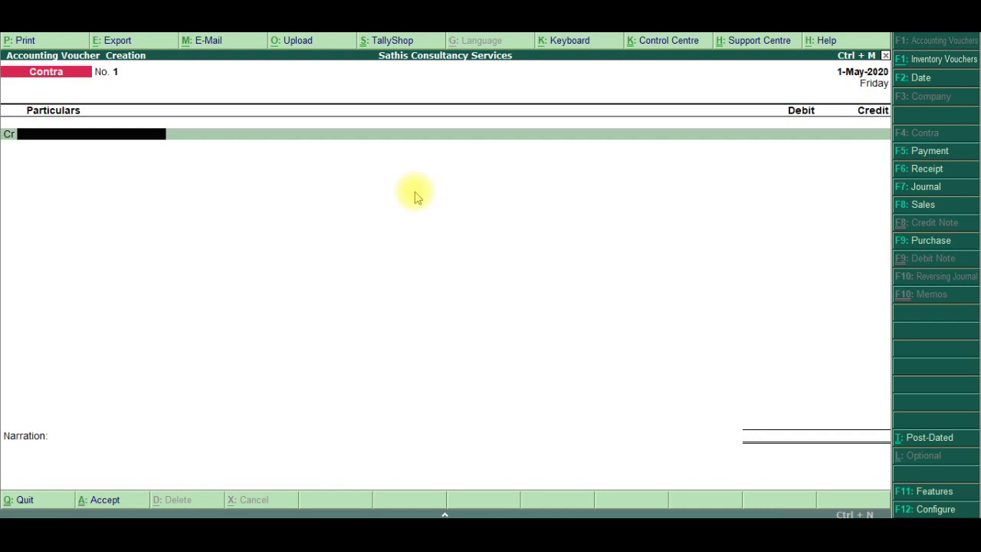
Enter Receipt No. 1 crediting the capital account Rs. 3,00,000 and debiting Cash, and save it
{"action": "left_click", "coordinate": [918, 169]}
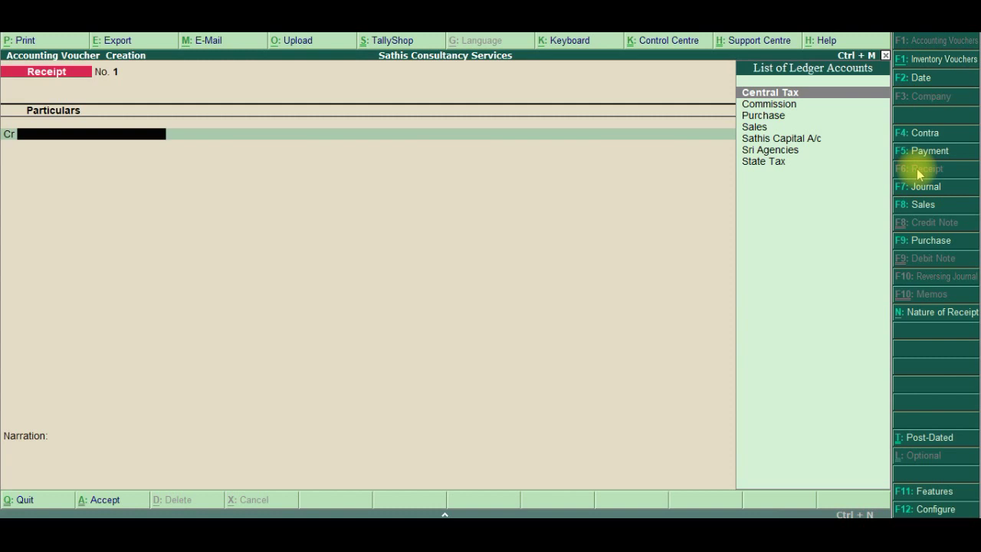
{"action": "key", "text": "Down"}
{"action": "key", "text": "Down"}
{"action": "key", "text": "Down"}
{"action": "key", "text": "Down"}
{"action": "key", "text": "Return"}
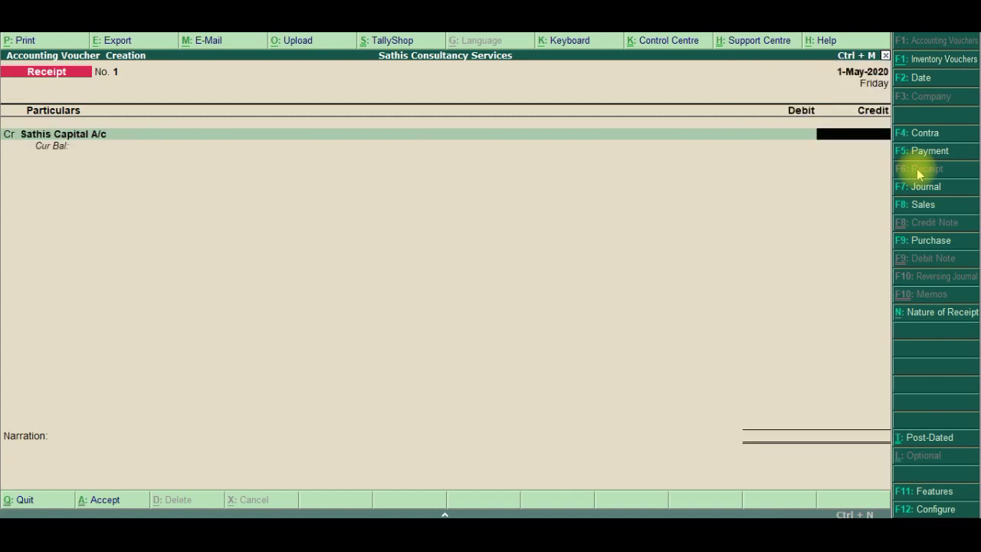
{"action": "type", "text": "300000"}
{"action": "key", "text": "Return"}
{"action": "key", "text": "Return"}
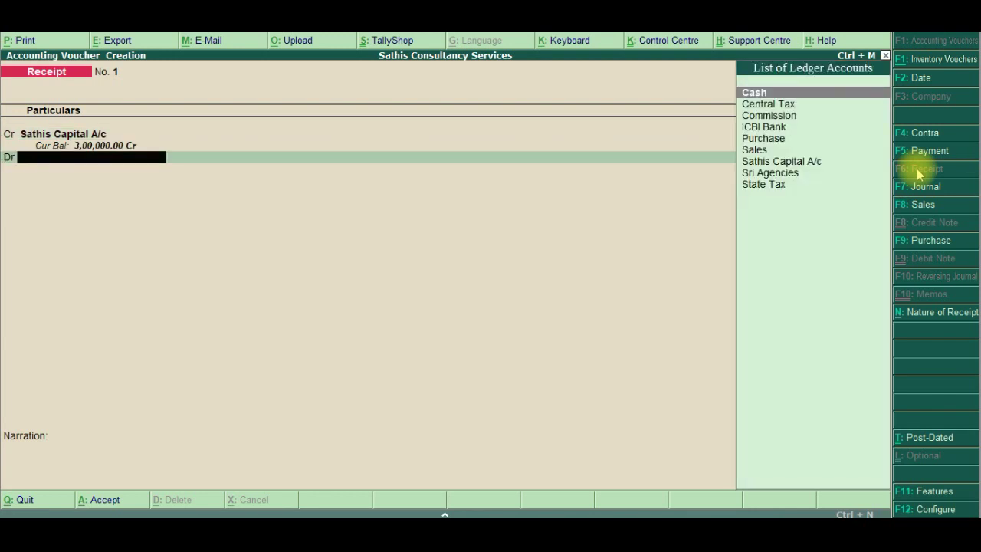
{"action": "key", "text": "Return"}
{"action": "key", "text": "Return"}
{"action": "key", "text": "Return"}
{"action": "left_click", "coordinate": [916, 169]}
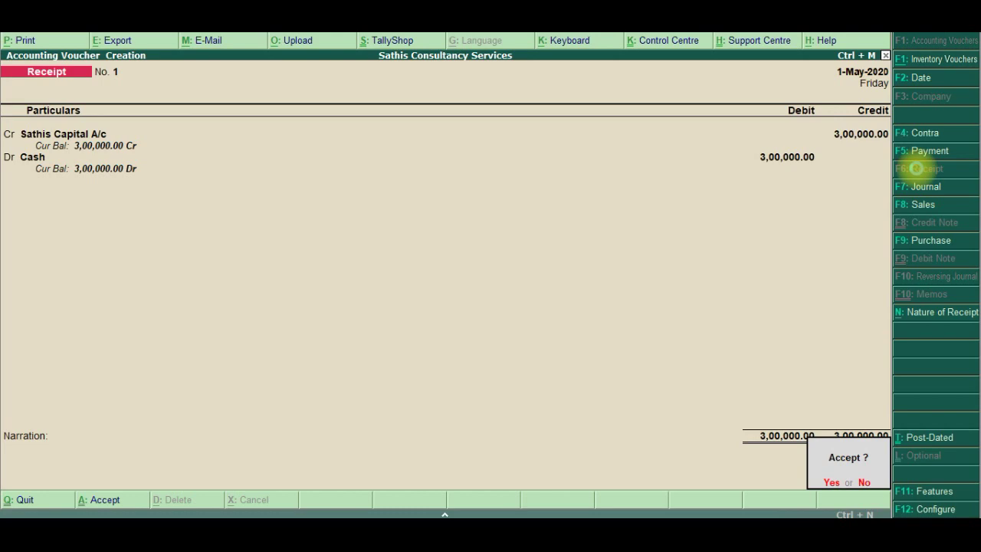
{"action": "key", "text": "Return"}
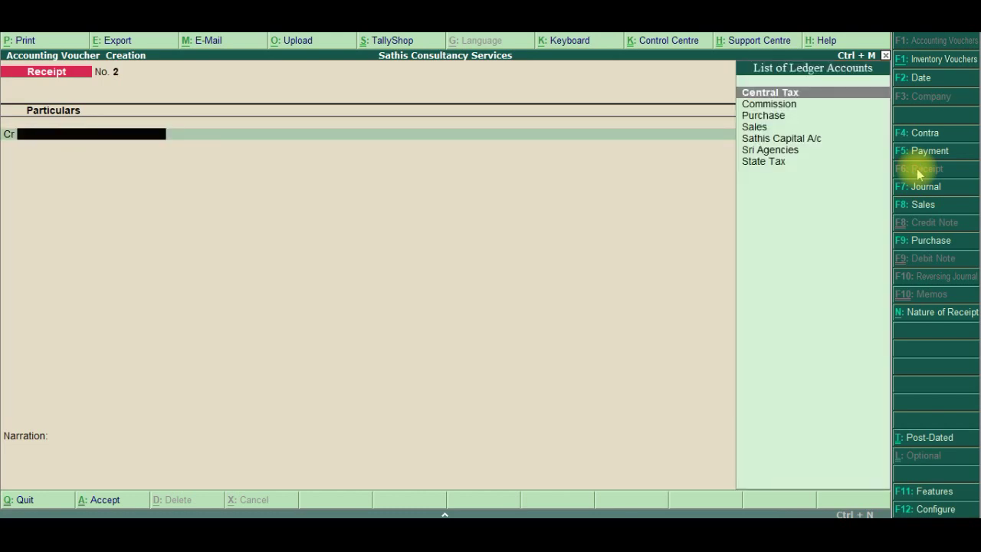
{"action": "key", "text": "alt+Tab"}
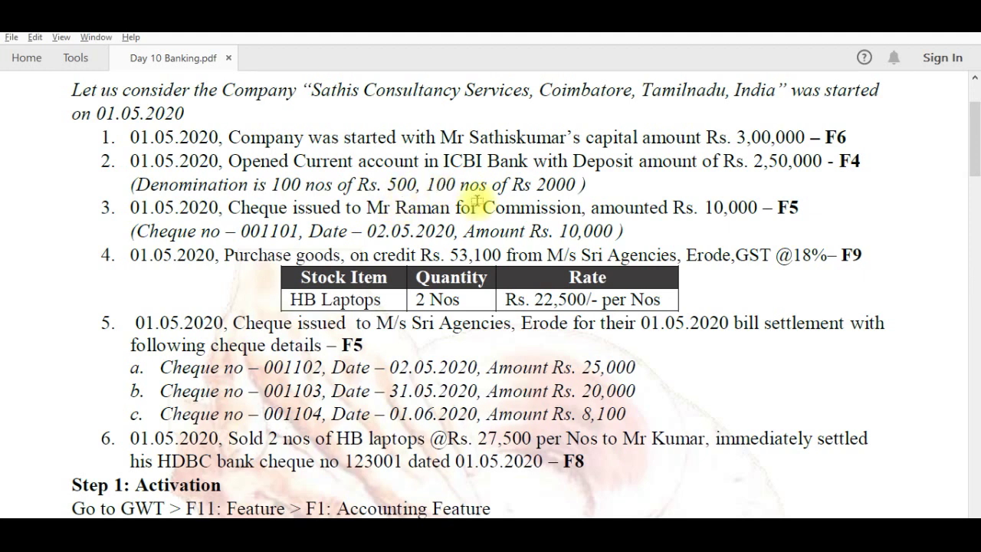
{"action": "key", "text": "alt+Tab"}
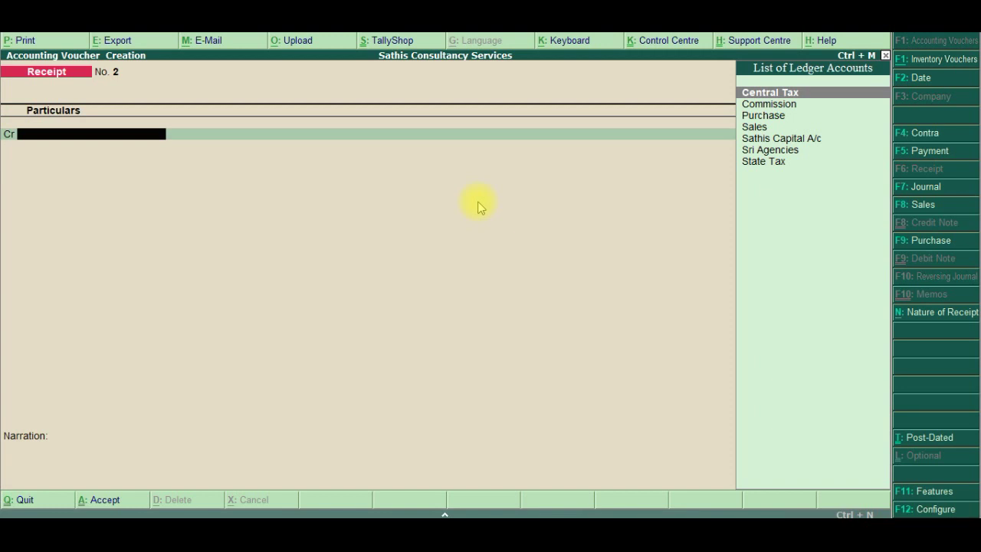
Start Contra No. 1 crediting Cash with 2,50,000 and choose ICBI Bank as the debit ledger
{"action": "left_click", "coordinate": [936, 134]}
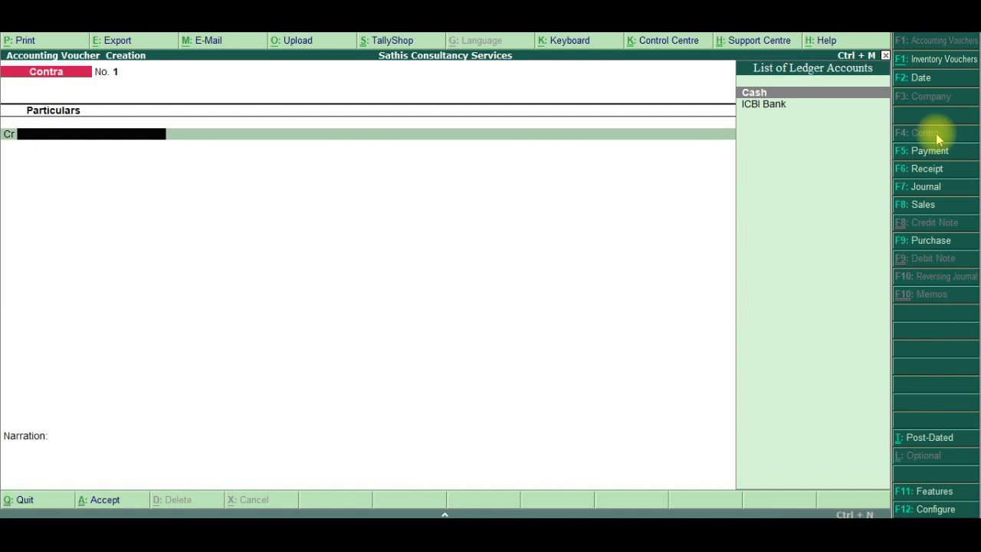
{"action": "key", "text": "Return"}
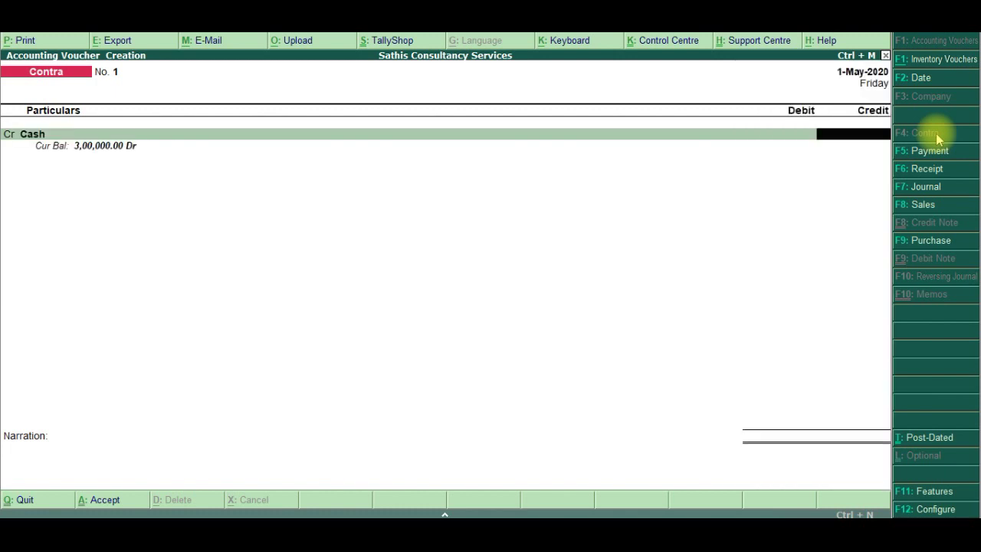
{"action": "type", "text": "3"}
{"action": "key", "text": "BackSpace"}
{"action": "type", "text": "250000"}
{"action": "key", "text": "Return"}
{"action": "key", "text": "Return"}
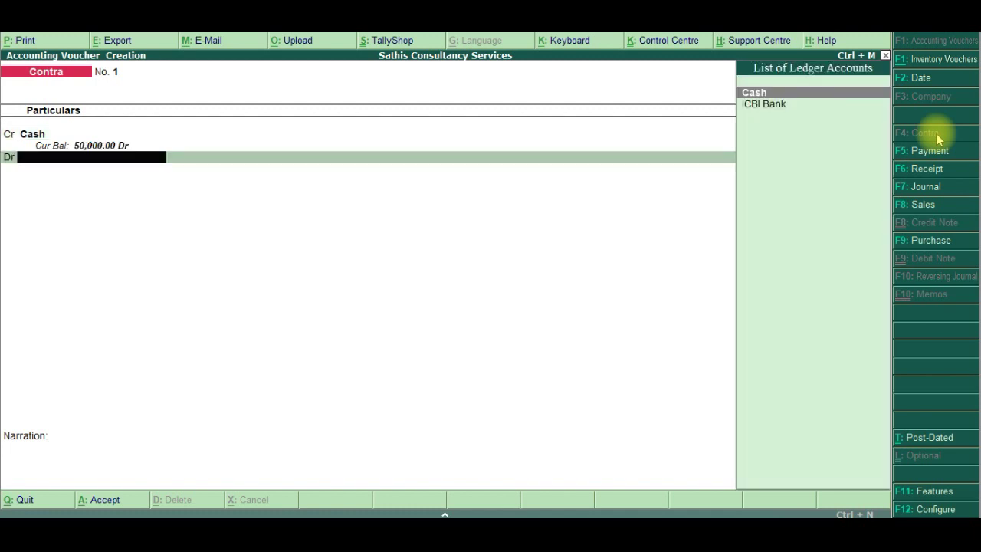
{"action": "key", "text": "Down"}
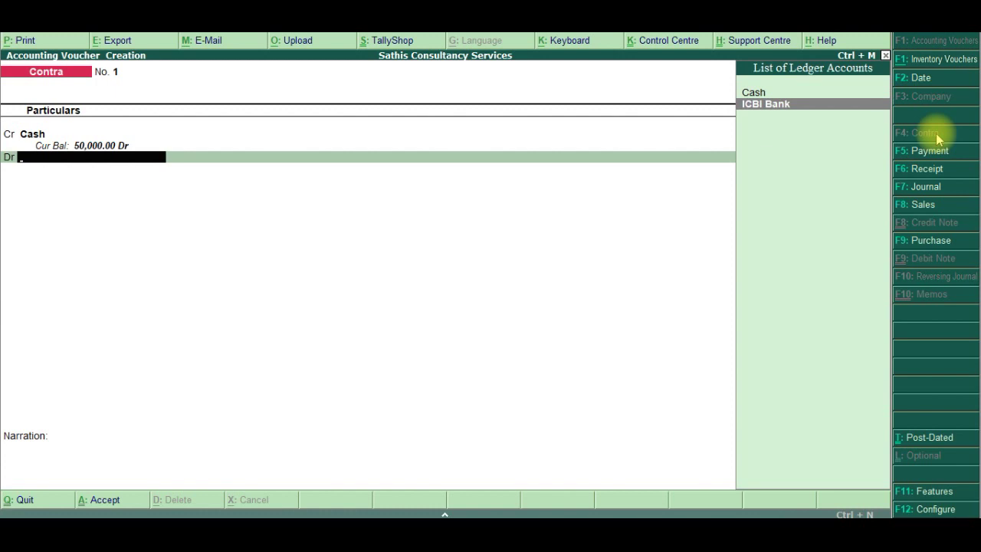
{"action": "key", "text": "Return"}
{"action": "key", "text": "Return"}
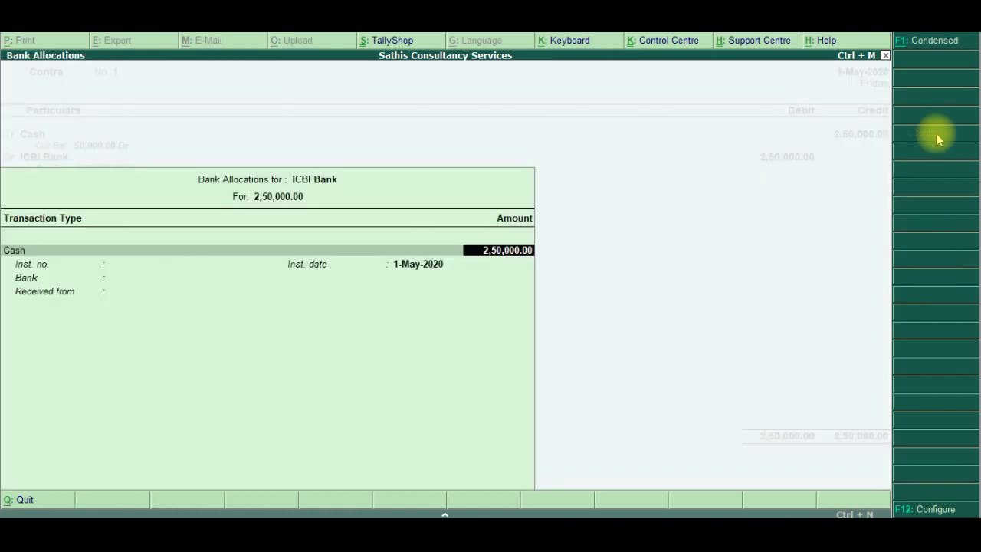
Enter the deposit denominations as 100 notes of 2000 and 100 notes of 500
{"action": "key", "text": "Return"}
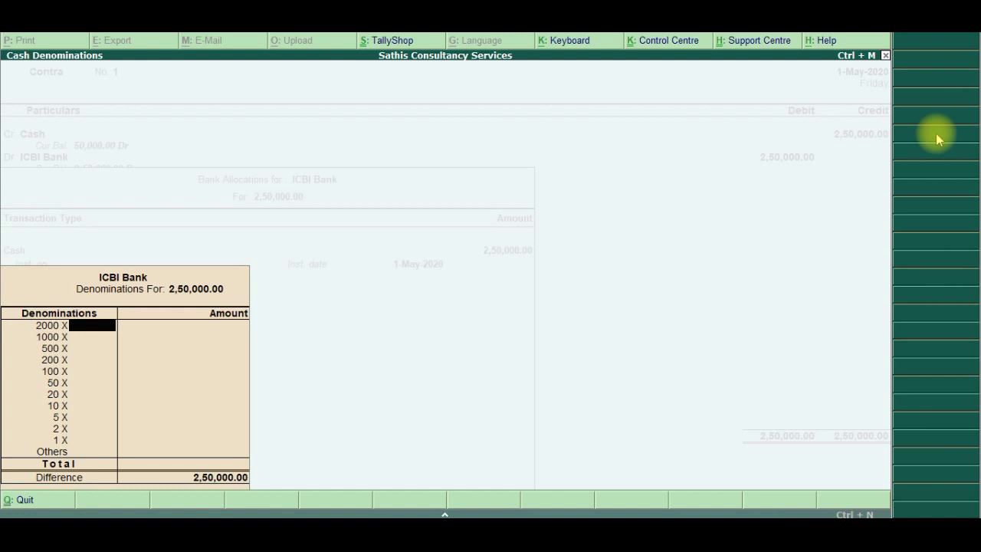
{"action": "type", "text": "100"}
{"action": "key", "text": "Return"}
{"action": "key", "text": "Return"}
{"action": "type", "text": "100"}
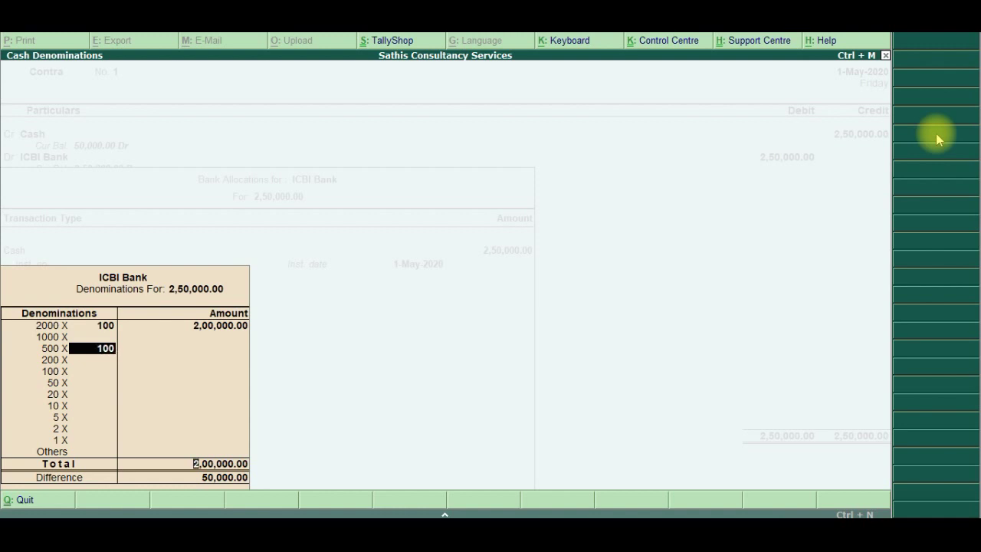
{"action": "key", "text": "Return"}
{"action": "key", "text": "Return"}
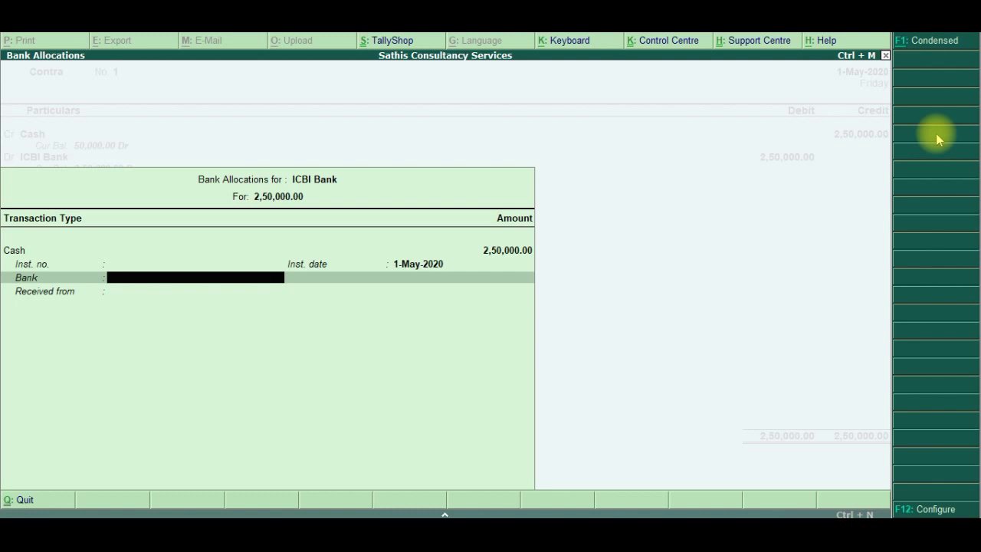
Set the bank to Not Applicable and enter the depositor's name as Received from
{"action": "type", "text": "ICB"}
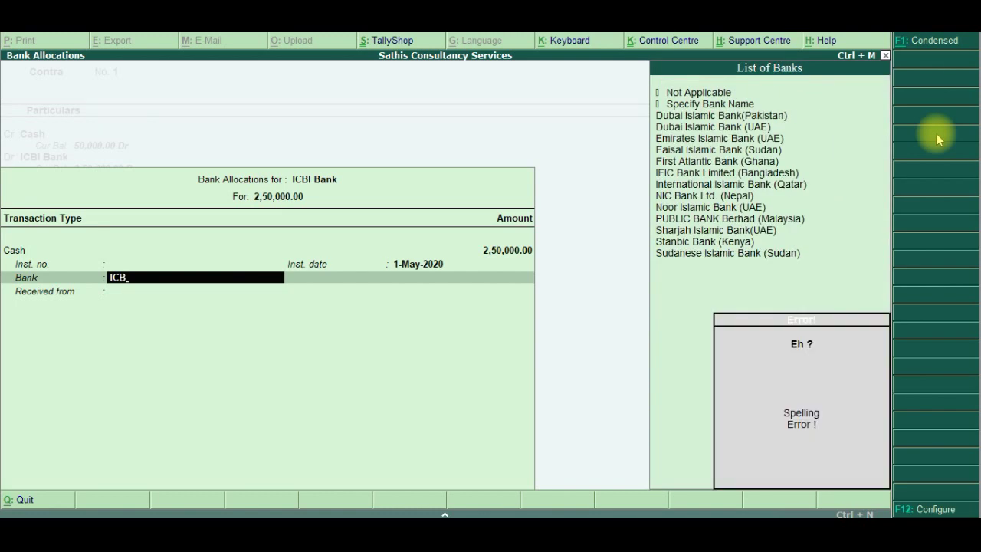
{"action": "key", "text": "BackSpace"}
{"action": "key", "text": "BackSpace"}
{"action": "key", "text": "BackSpace"}
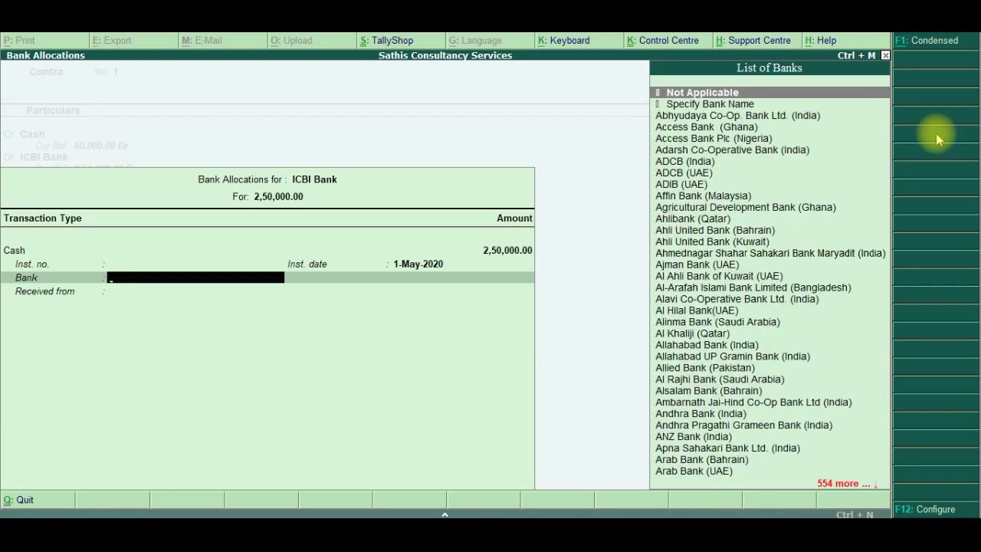
{"action": "key", "text": "Return"}
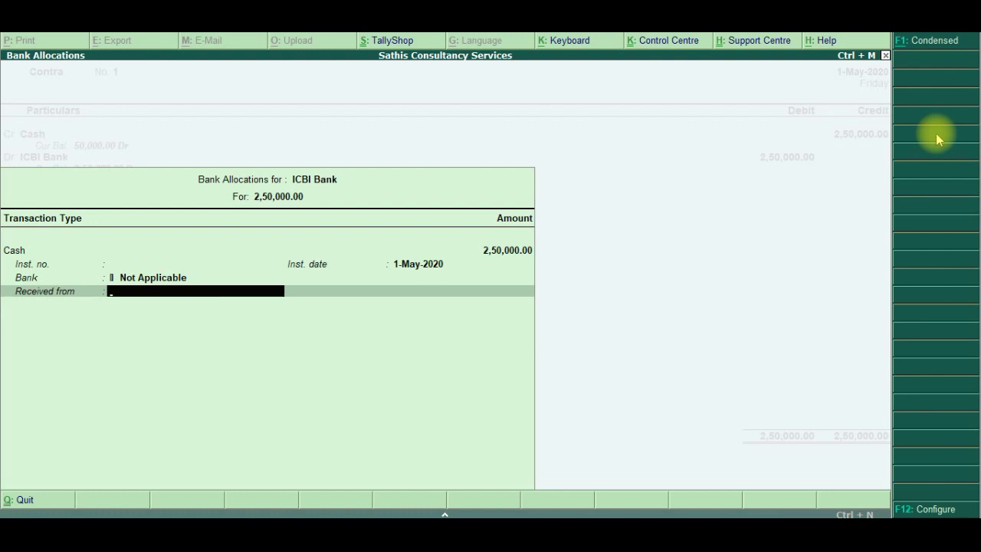
{"action": "type", "text": "Mr Sathis"}
{"action": "key", "text": "Return"}
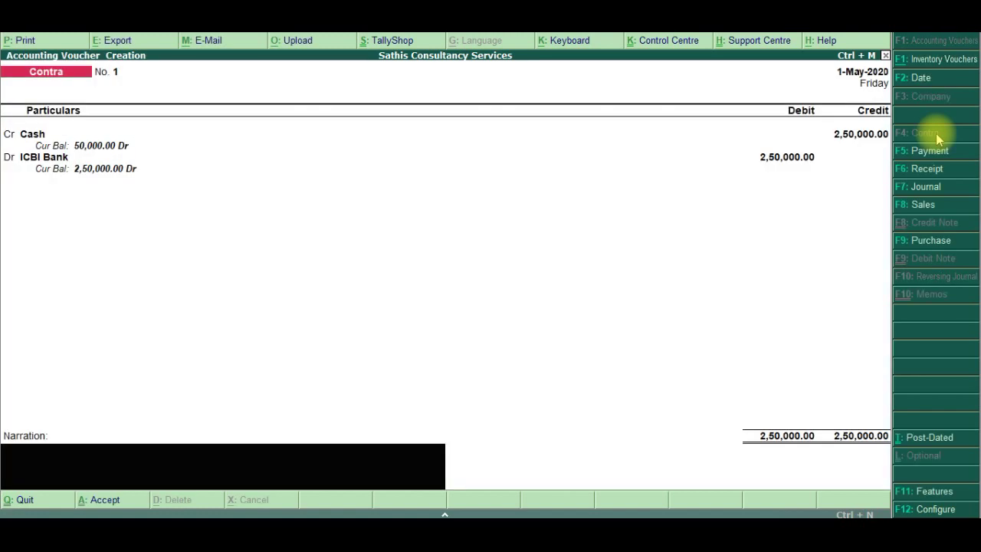
Save Contra No. 1 without narration and check the exercise notes in the PDF
{"action": "key", "text": "Return"}
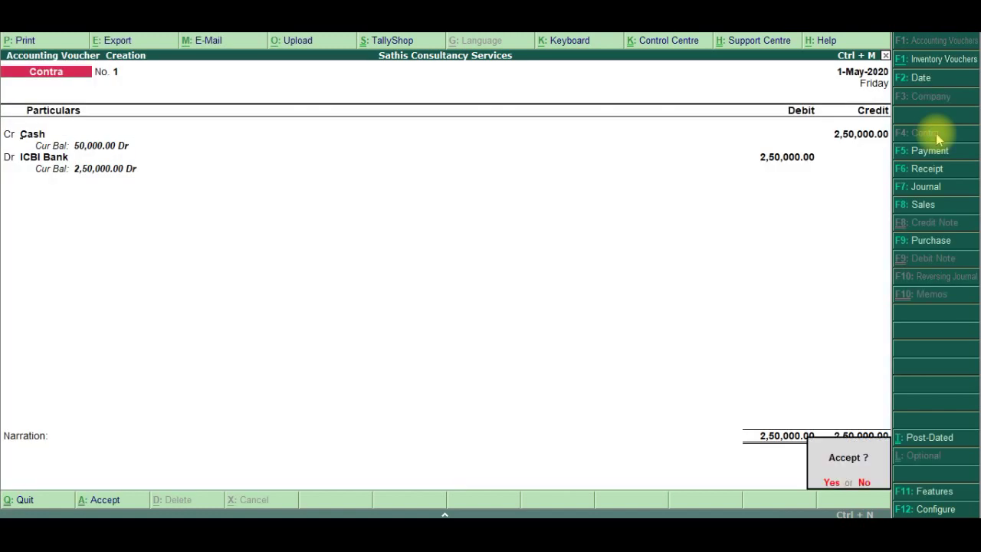
{"action": "key", "text": "Return"}
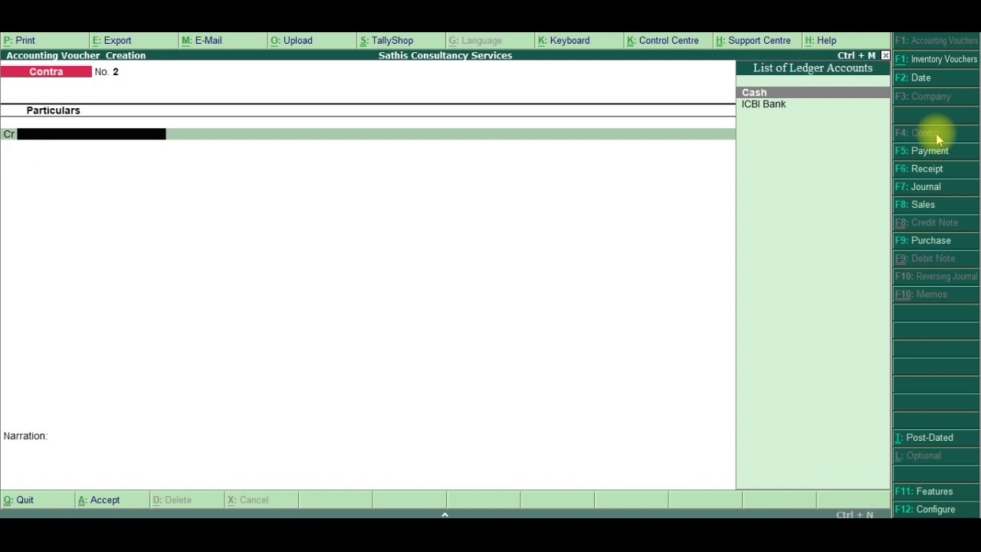
{"action": "key", "text": "alt+Tab"}
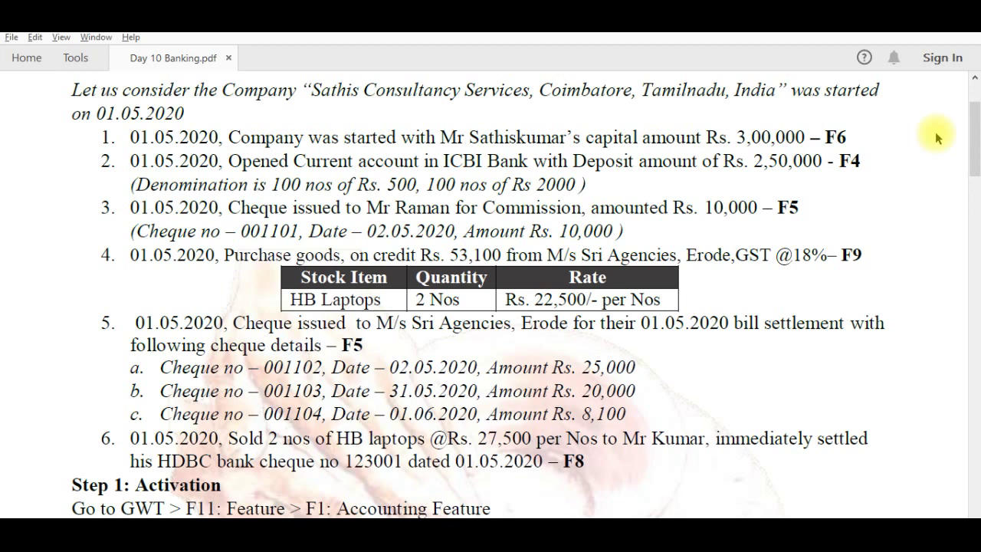
{"action": "key", "text": "alt+Tab"}
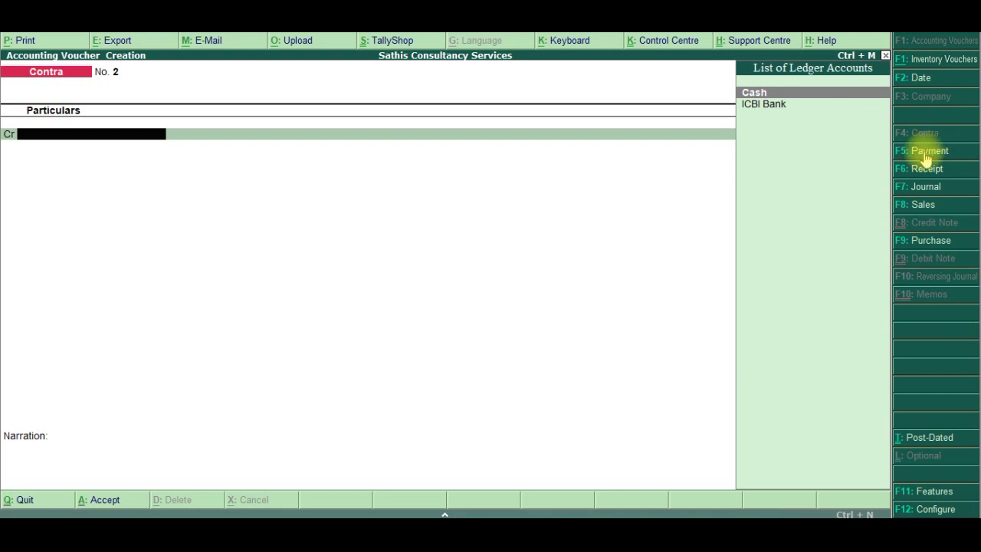
Start Payment No. 1 debiting Commission 10,000 and crediting ICBI Bank with the same amount
{"action": "left_click", "coordinate": [929, 151]}
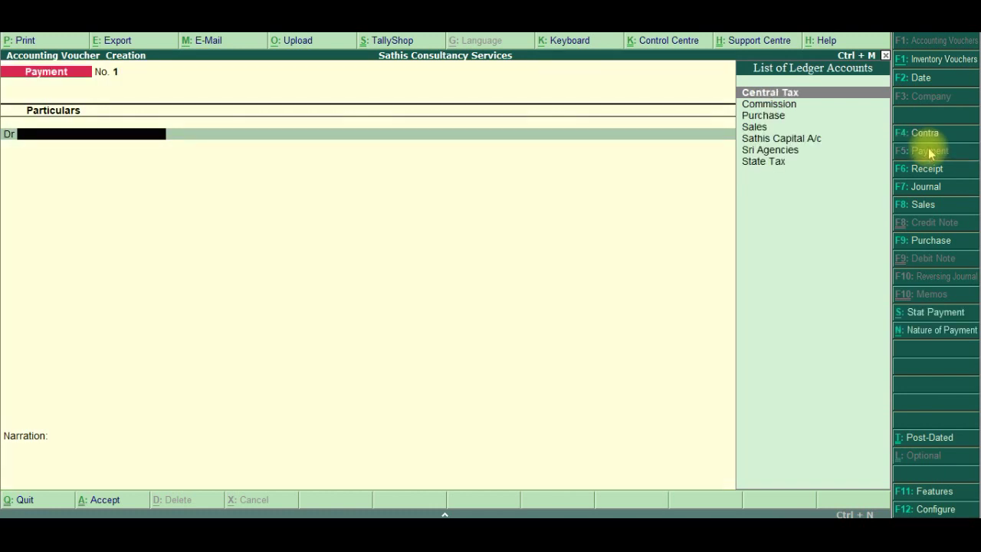
{"action": "key", "text": "Down"}
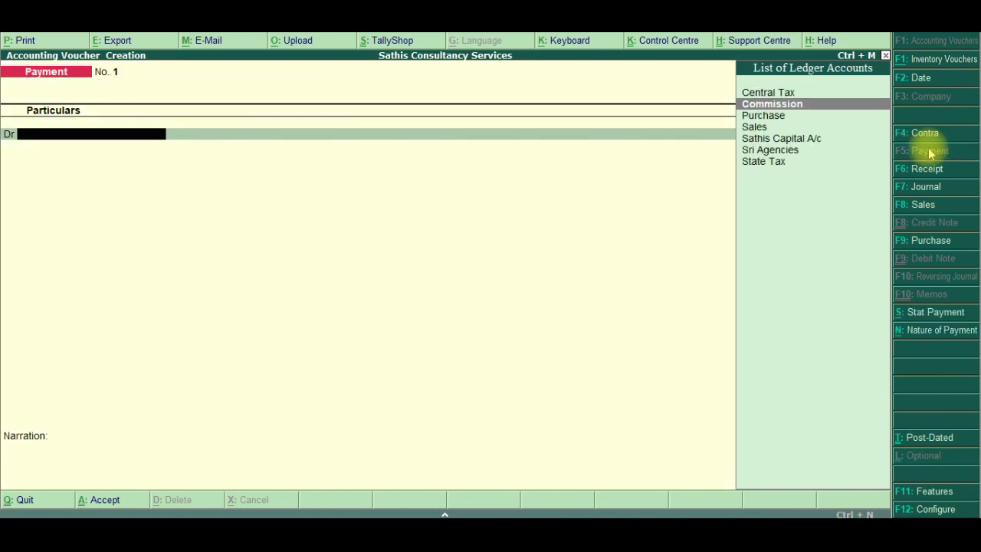
{"action": "key", "text": "Return"}
{"action": "type", "text": "10,000"}
{"action": "key", "text": "Return"}
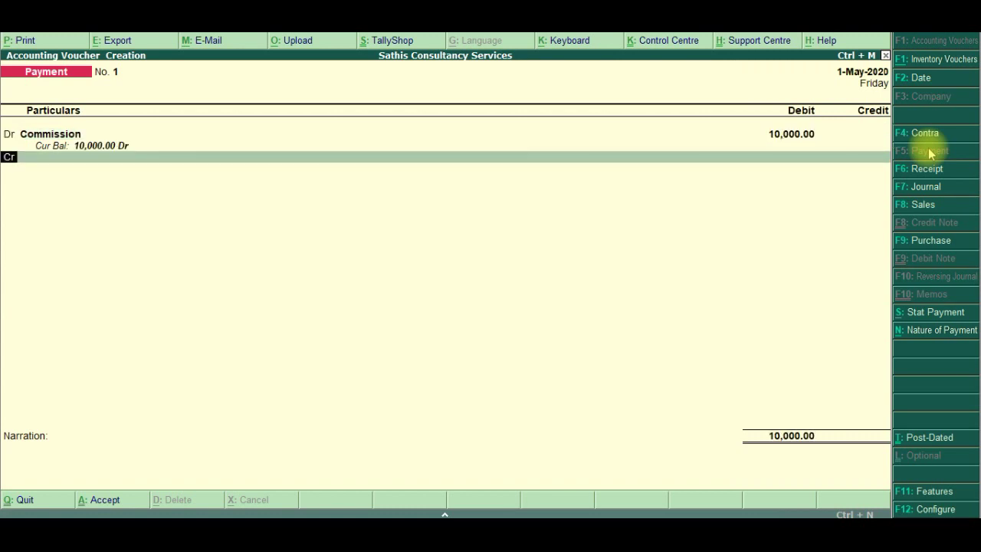
{"action": "key", "text": "Return"}
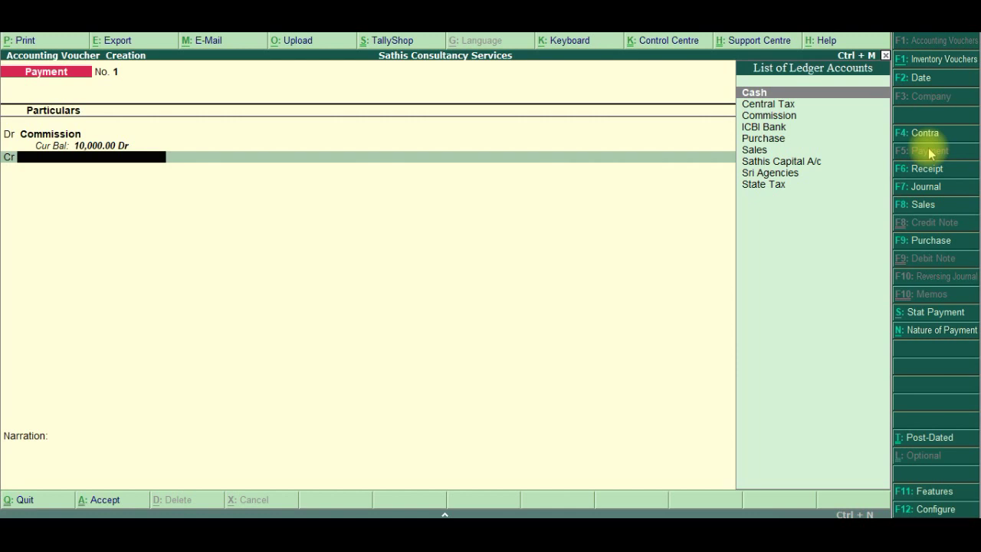
{"action": "type", "text": "Icbi"}
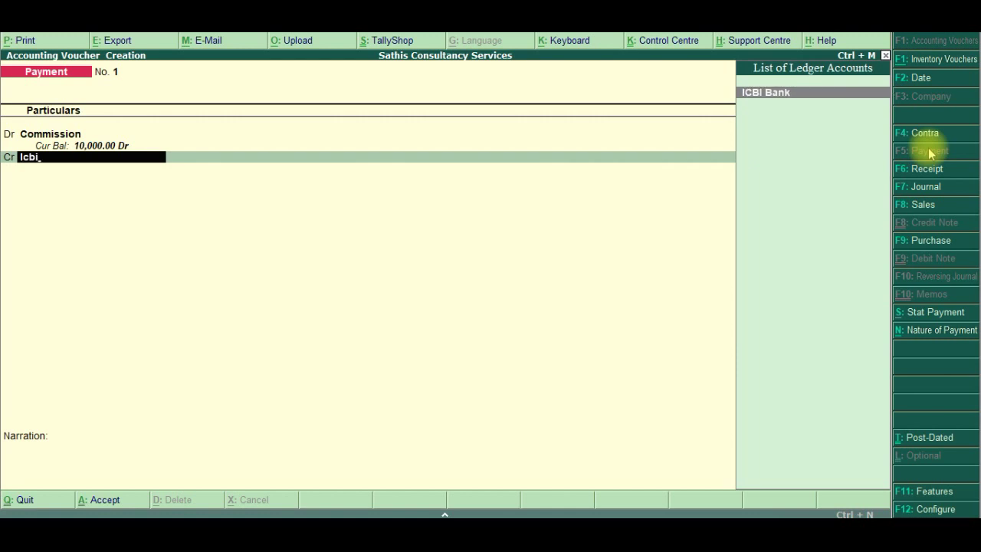
{"action": "key", "text": "Return"}
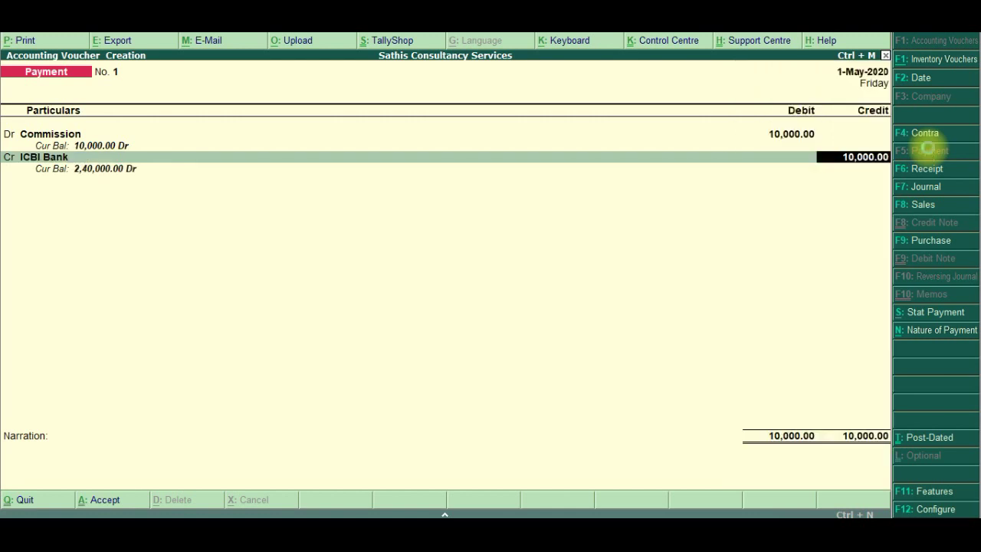
{"action": "key", "text": "Return"}
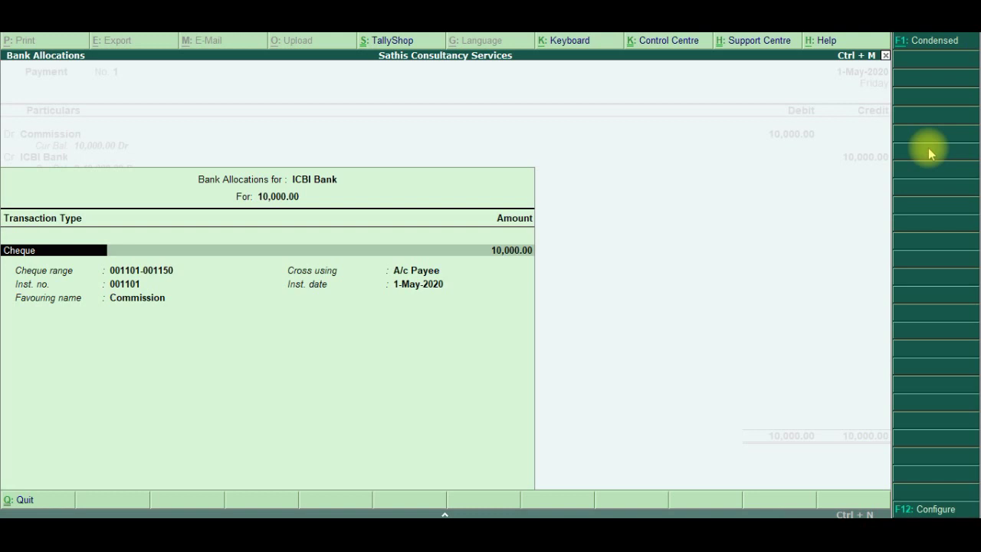
Step through the cheque allocation to instrument number 001101 and open its F12 configuration
{"action": "key", "text": "Return"}
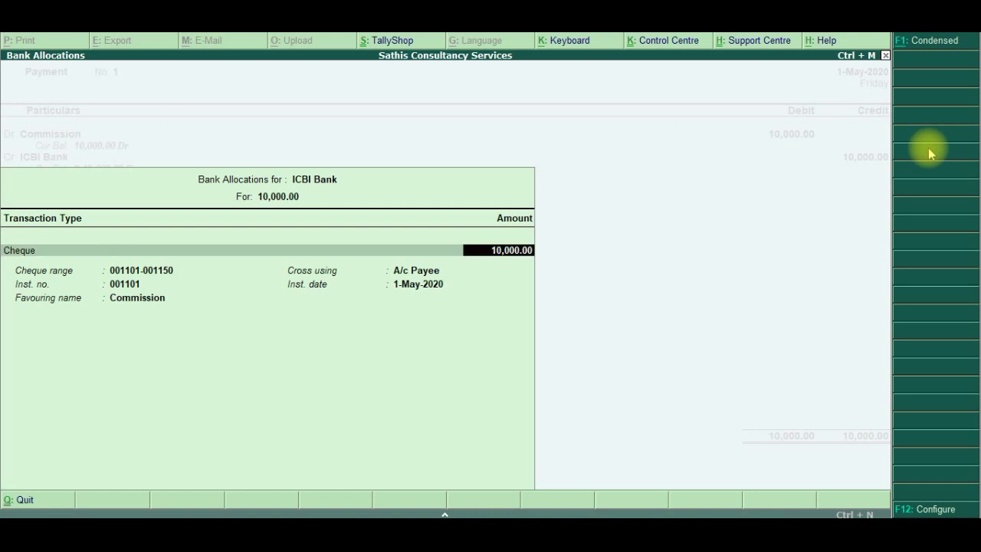
{"action": "key", "text": "Return"}
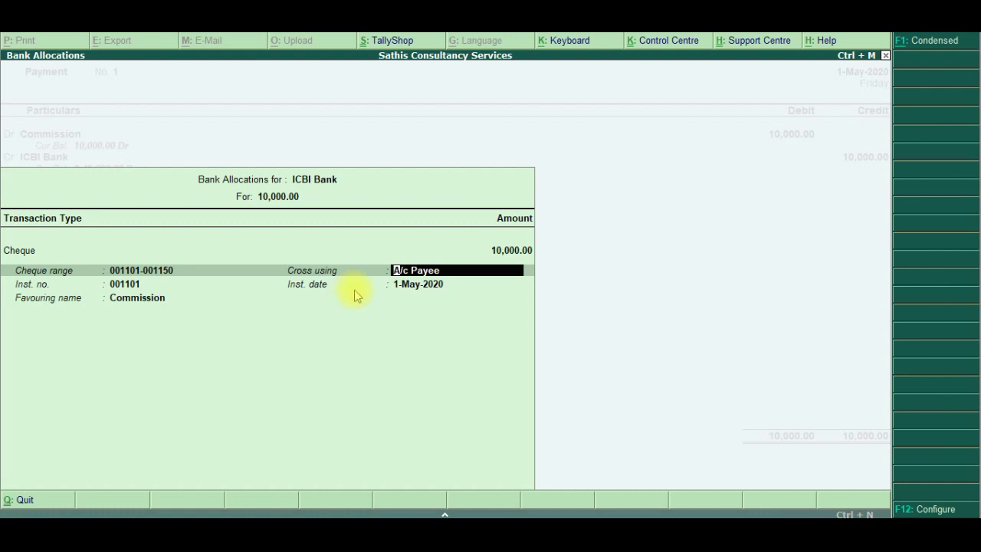
{"action": "key", "text": "Return"}
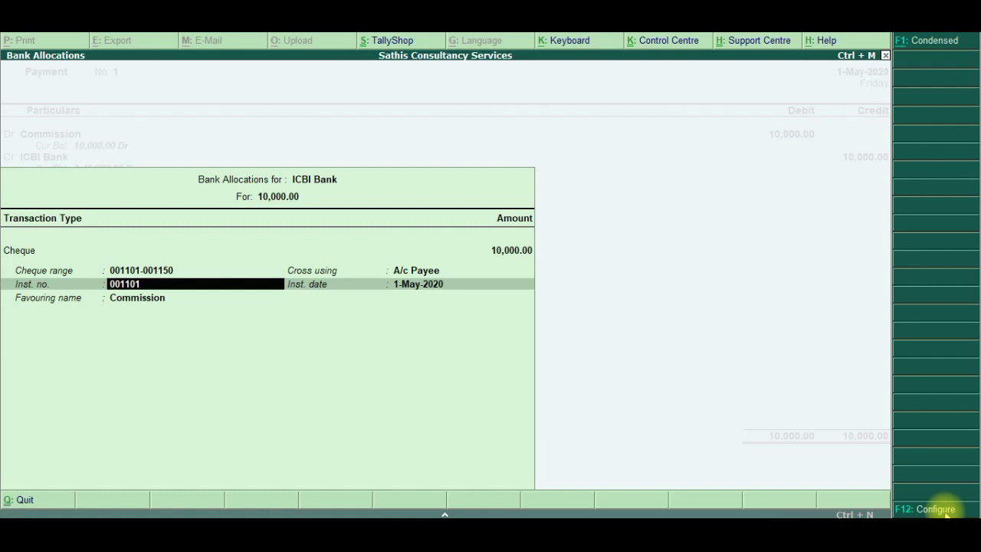
{"action": "left_click", "coordinate": [946, 514]}
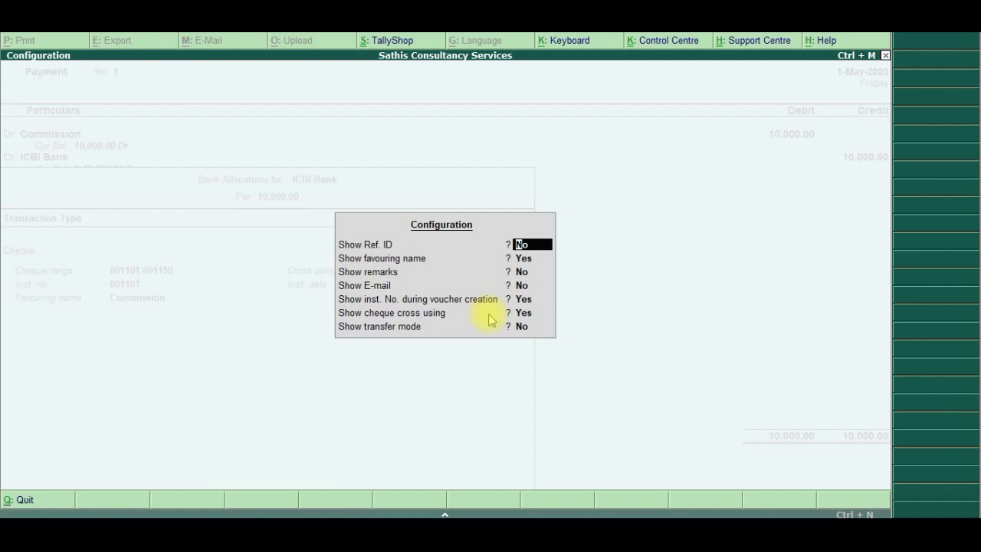
Close the configuration and replace the Commission favouring name with the payee's name
{"action": "key", "text": "Return"}
{"action": "key", "text": "Return"}
{"action": "key", "text": "Return"}
{"action": "key", "text": "Return"}
{"action": "key", "text": "Return"}
{"action": "key", "text": "Return"}
{"action": "key", "text": "Return"}
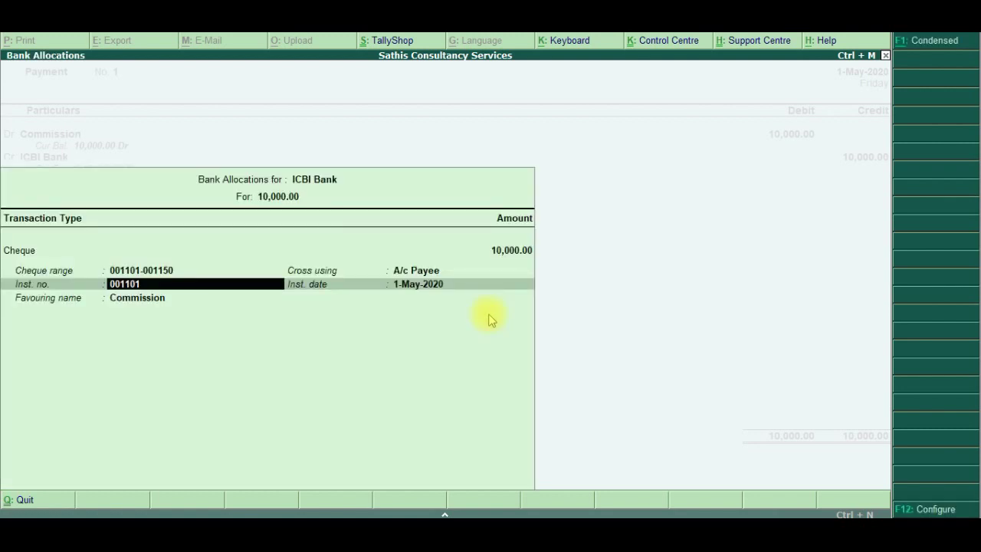
{"action": "key", "text": "Return"}
{"action": "key", "text": "Return"}
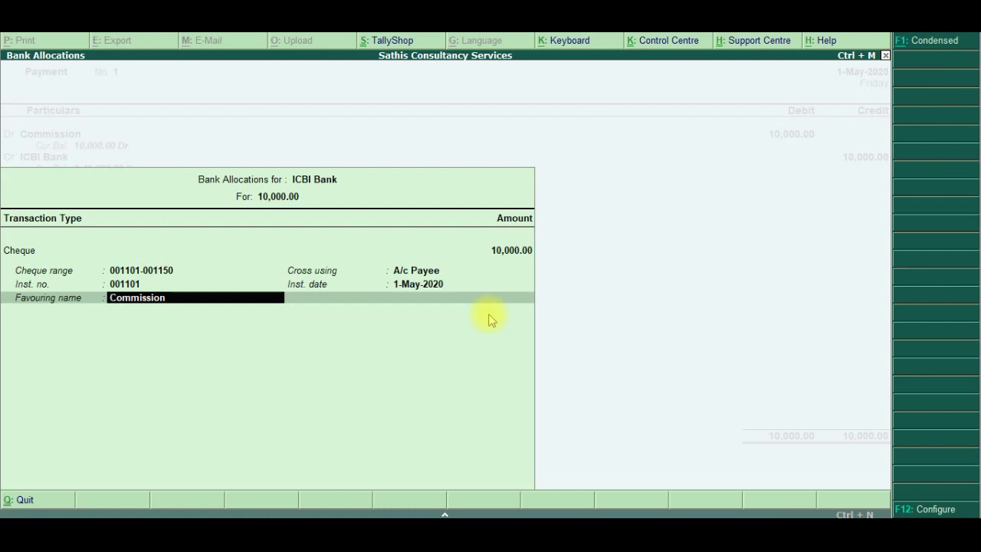
{"action": "key", "text": "Delete"}
{"action": "key", "text": "Delete"}
{"action": "key", "text": "Delete"}
{"action": "key", "text": "Delete"}
{"action": "key", "text": "Delete"}
{"action": "key", "text": "Delete"}
{"action": "key", "text": "Delete"}
{"action": "key", "text": "Delete"}
{"action": "key", "text": "Delete"}
{"action": "key", "text": "Delete"}
{"action": "type", "text": "Mr"}
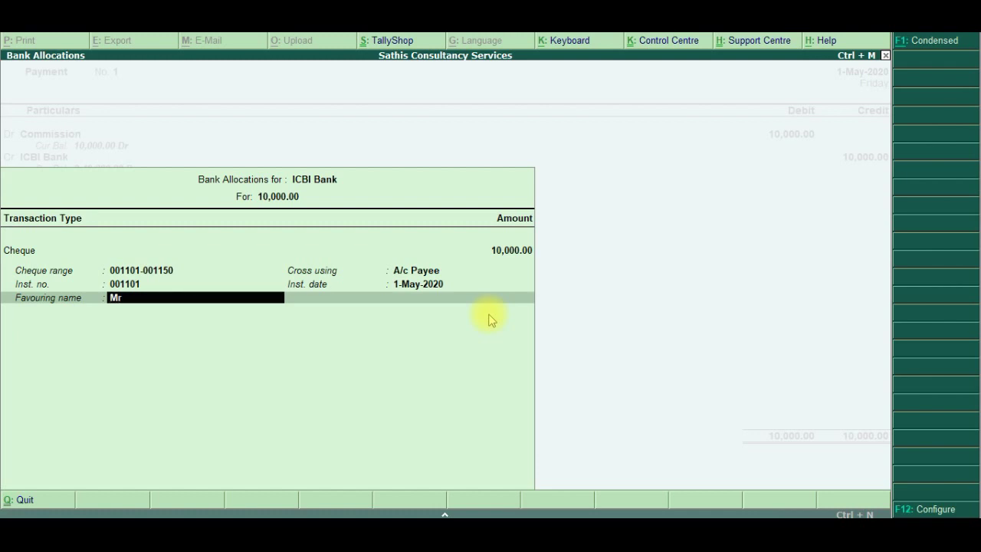
{"action": "type", "text": " Rajan"}
{"action": "key", "text": "Return"}
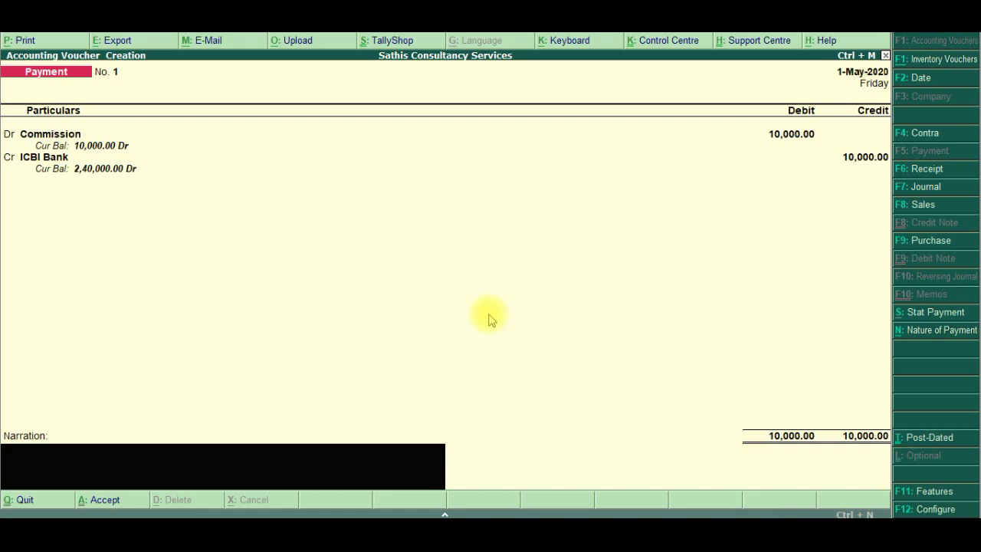
Save Payment No. 1 and preview its 10,000 A/c Payee cheque, zooming in before closing
{"action": "key", "text": "Return"}
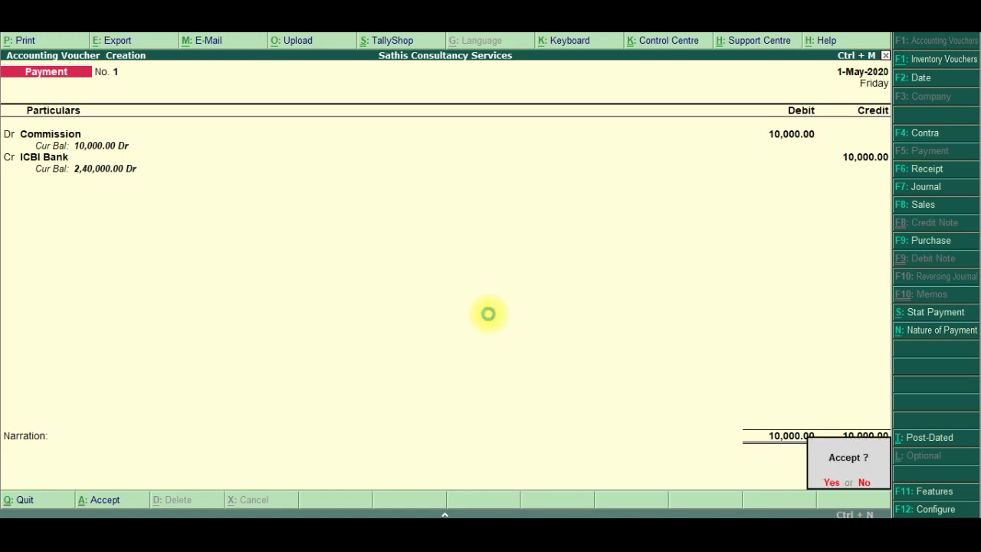
{"action": "key", "text": "Return"}
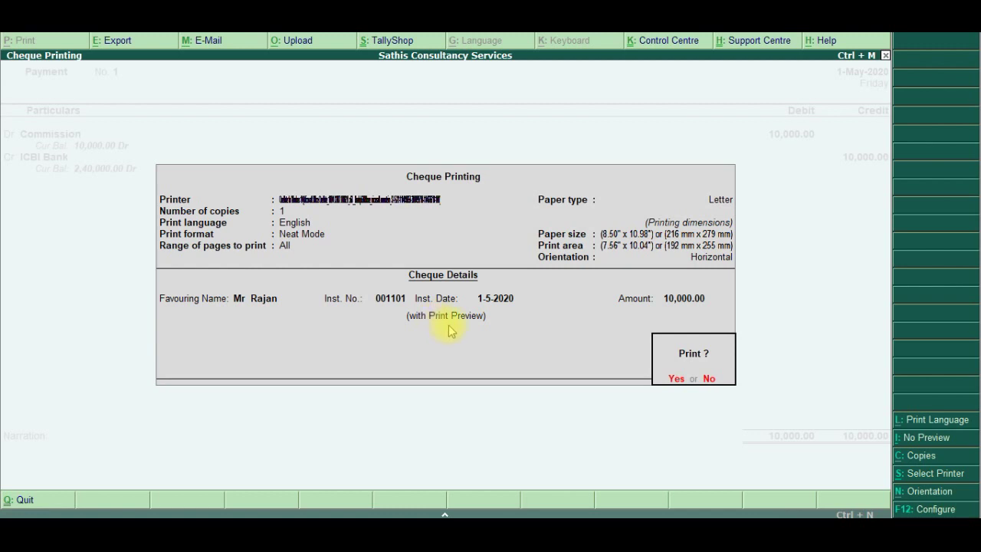
{"action": "key", "text": "Return"}
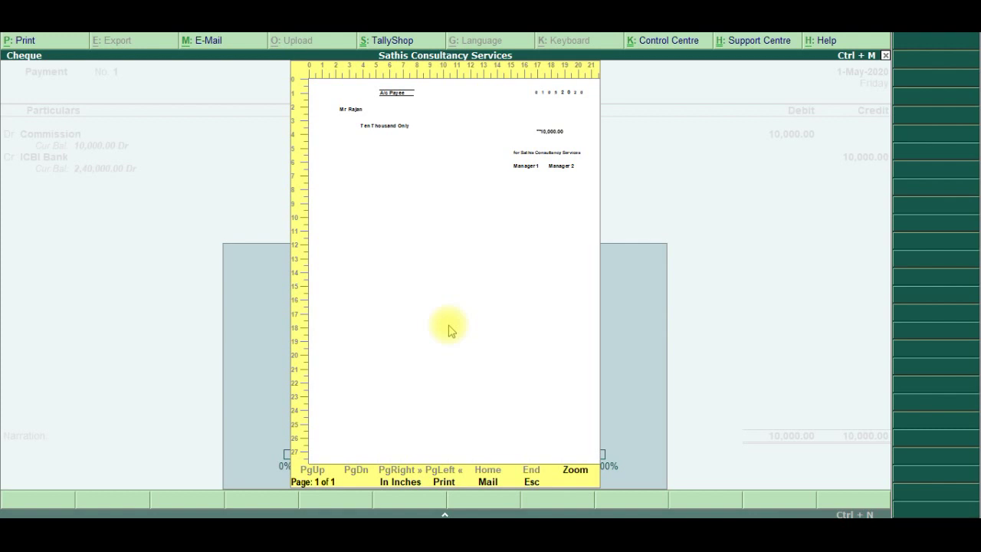
{"action": "left_click", "coordinate": [576, 470]}
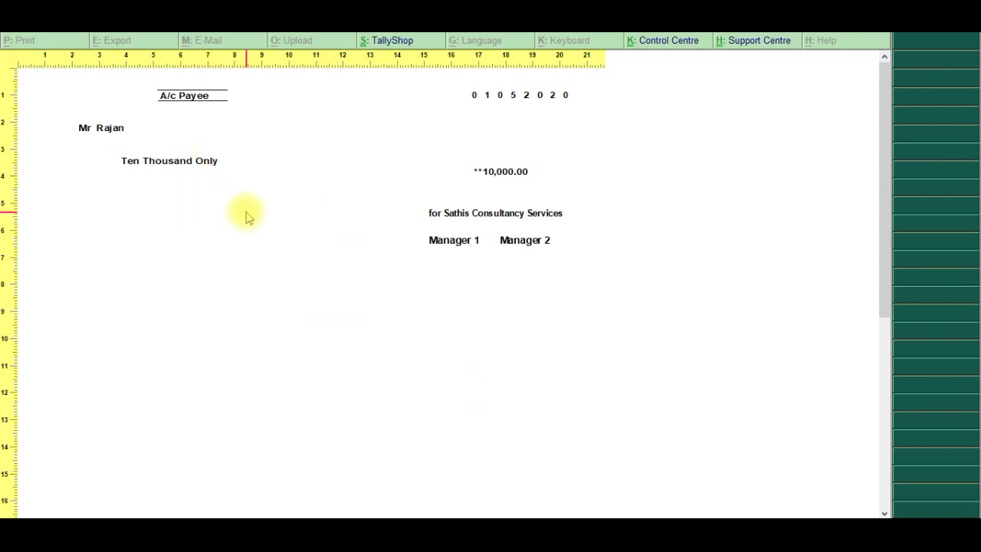
{"action": "key", "text": "alt+z"}
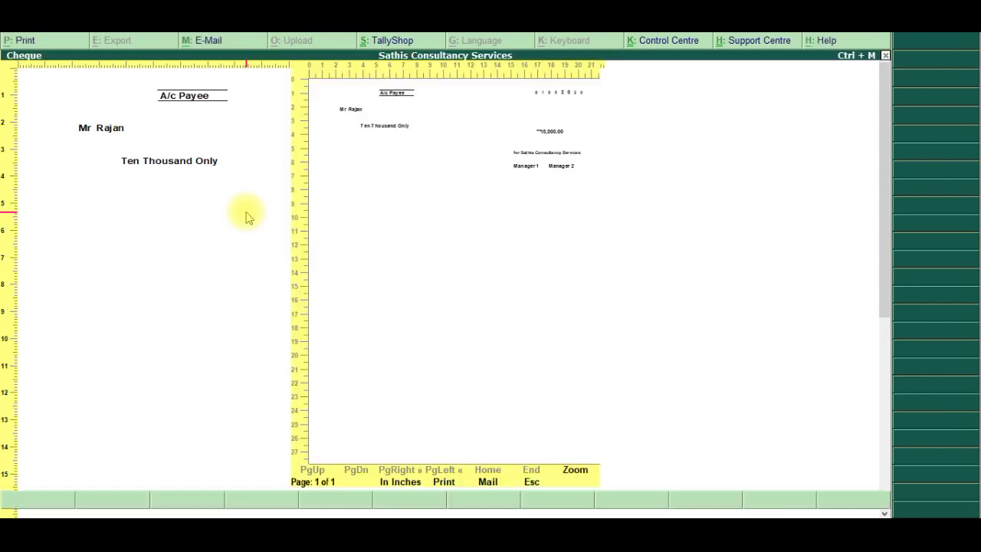
{"action": "key", "text": "Escape"}
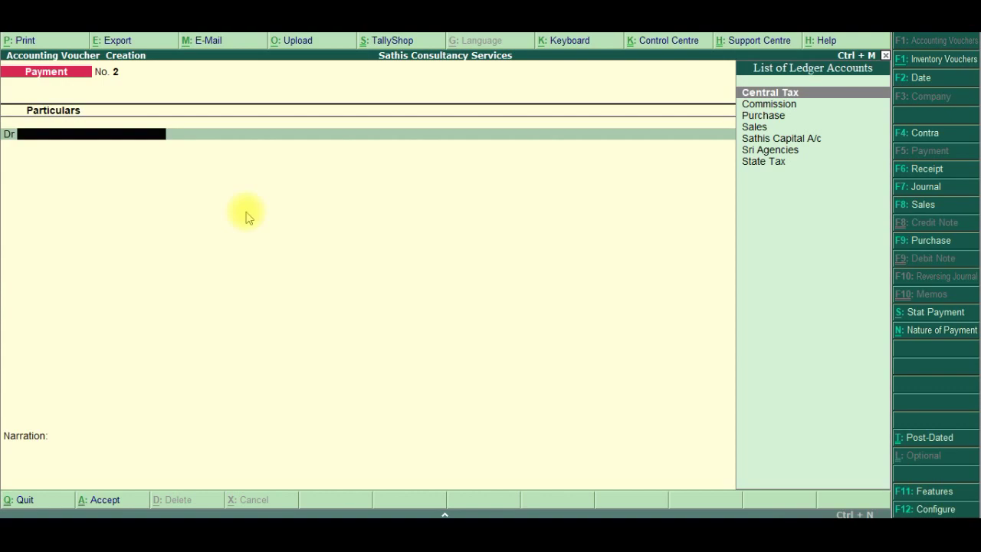
Check the next transaction in the exercise PDF and switch to a Purchase voucher
{"action": "key", "text": "alt+Tab"}
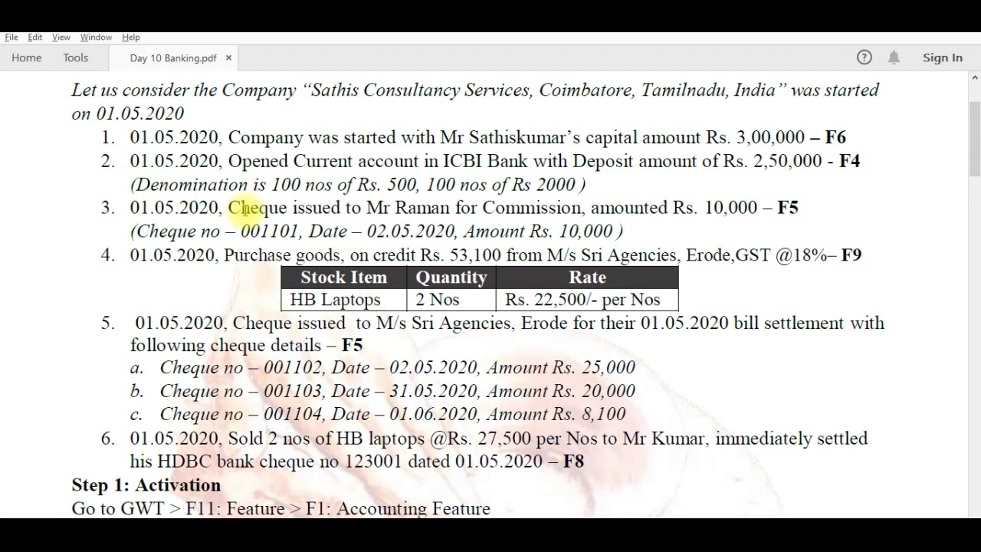
{"action": "key", "text": "alt+Tab"}
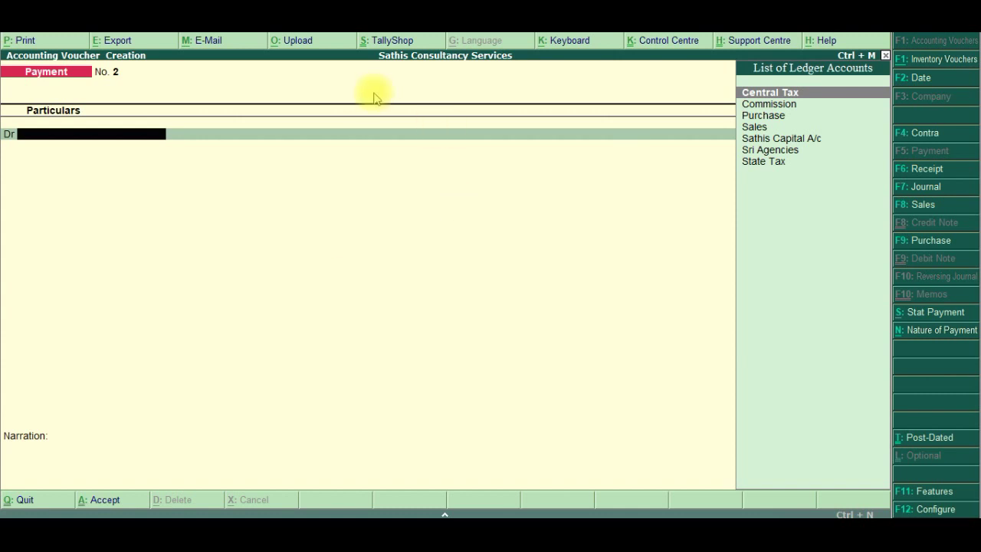
{"action": "left_click", "coordinate": [930, 241]}
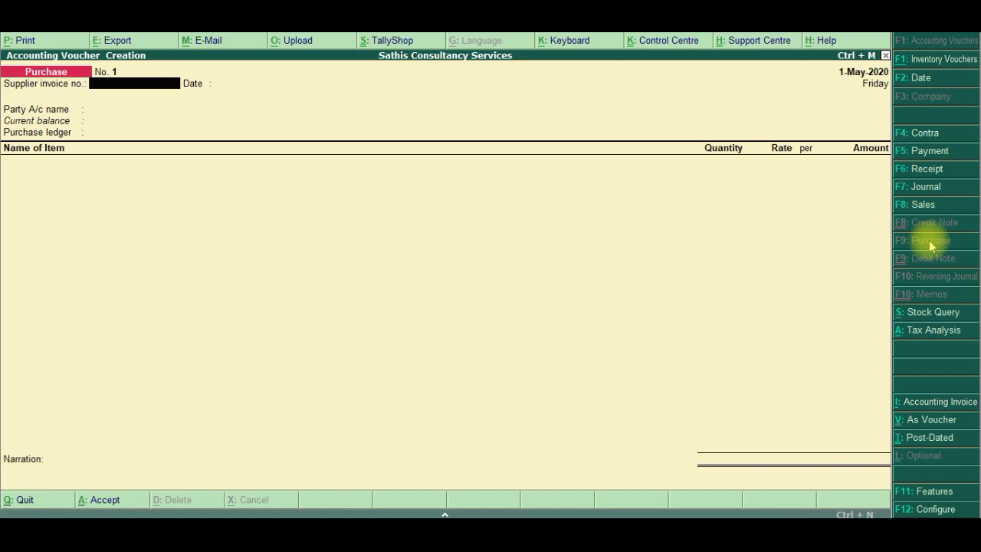
Enter Sri Agencies as supplier with 2 HB Laptops at a rate of 27,500
{"action": "key", "text": "Return"}
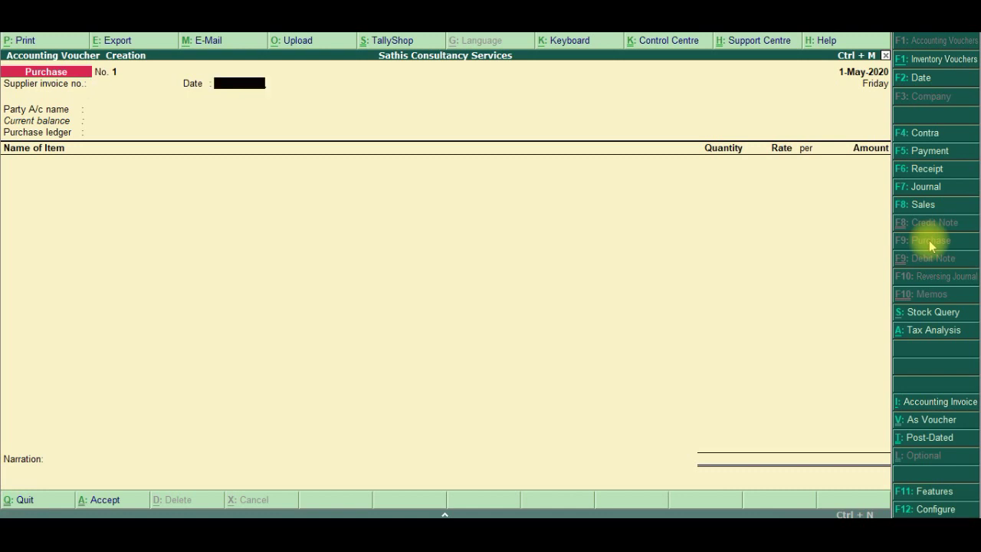
{"action": "key", "text": "Return"}
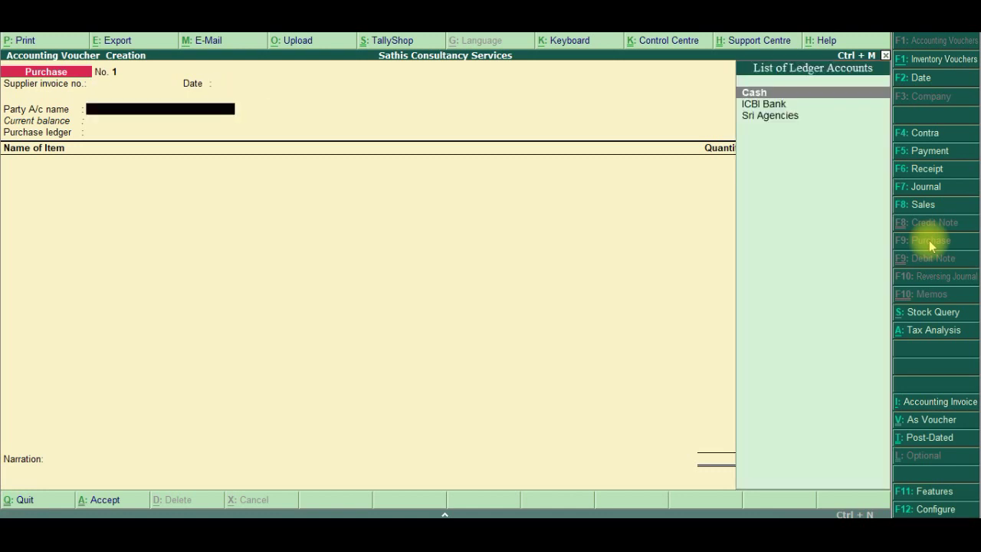
{"action": "key", "text": "Down"}
{"action": "key", "text": "Down"}
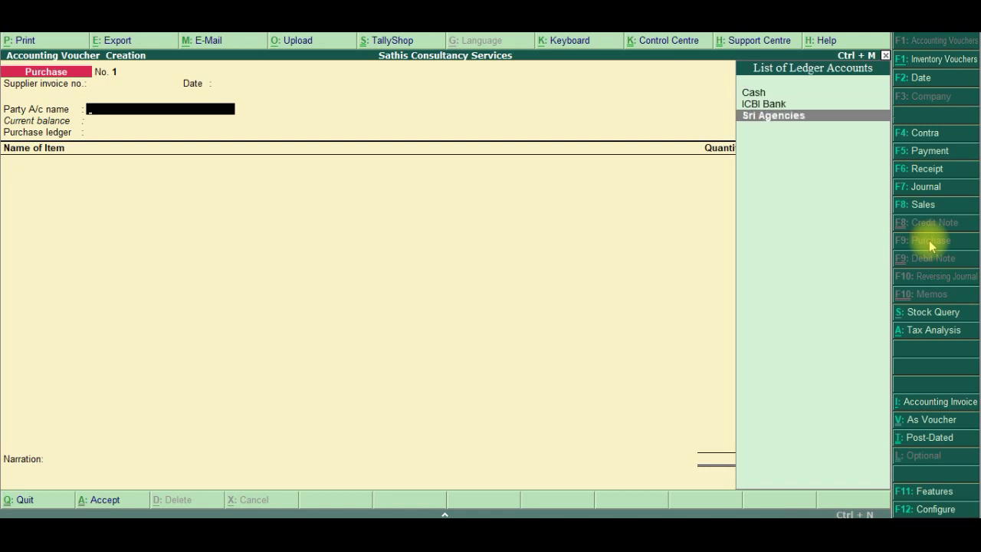
{"action": "key", "text": "Return"}
{"action": "key", "text": "Return"}
{"action": "key", "text": "Return"}
{"action": "key", "text": "Return"}
{"action": "key", "text": "Return"}
{"action": "key", "text": "Return"}
{"action": "key", "text": "Return"}
{"action": "key", "text": "Return"}
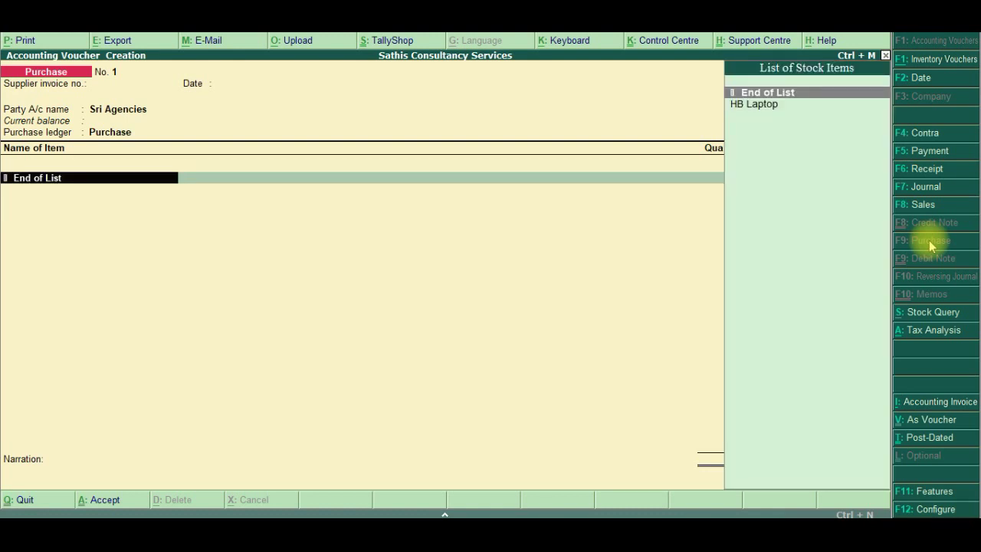
{"action": "key", "text": "Down"}
{"action": "key", "text": "Return"}
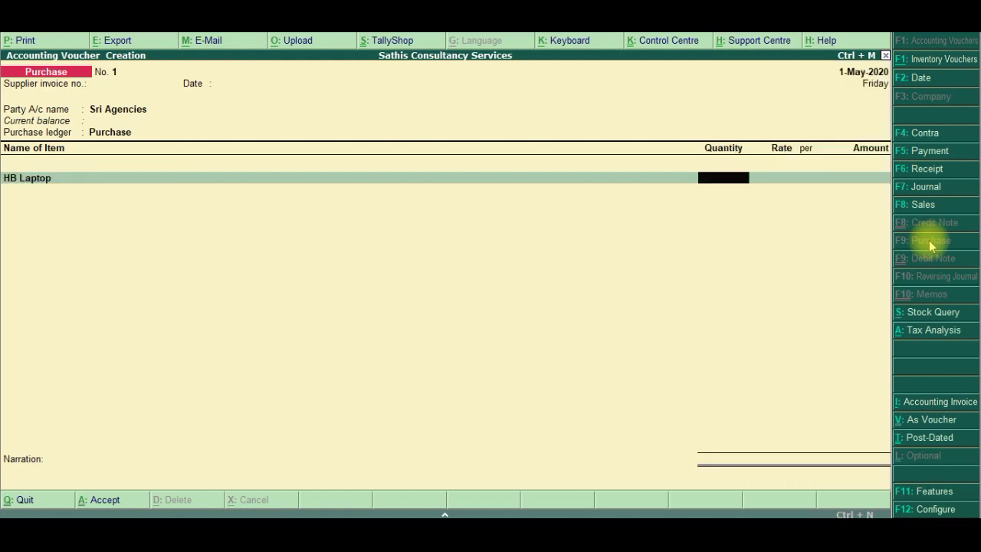
{"action": "type", "text": "2"}
{"action": "key", "text": "Return"}
{"action": "type", "text": "27500"}
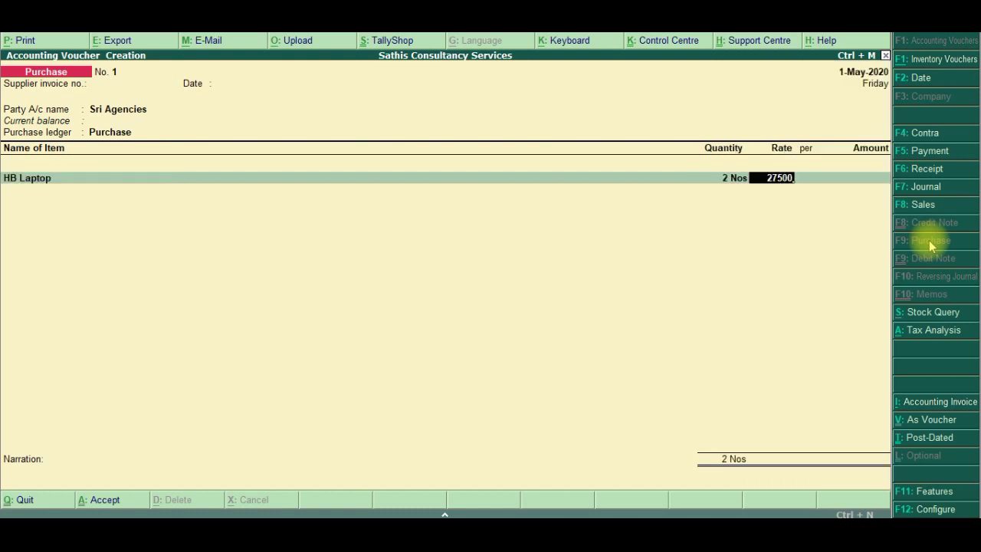
{"action": "key", "text": "Return"}
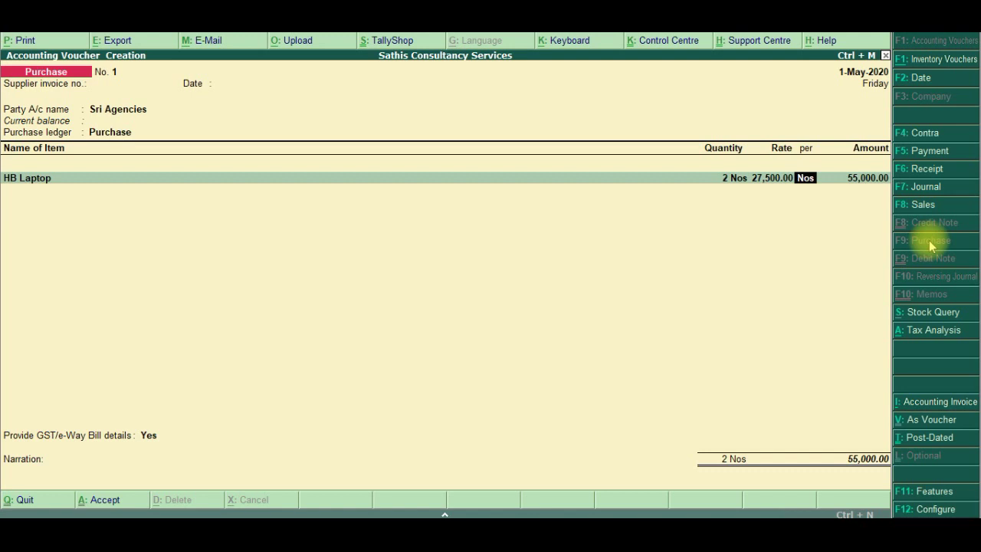
Add Central Tax and State Tax ledger lines of 4,950.00 each
{"action": "key", "text": "Return"}
{"action": "key", "text": "Return"}
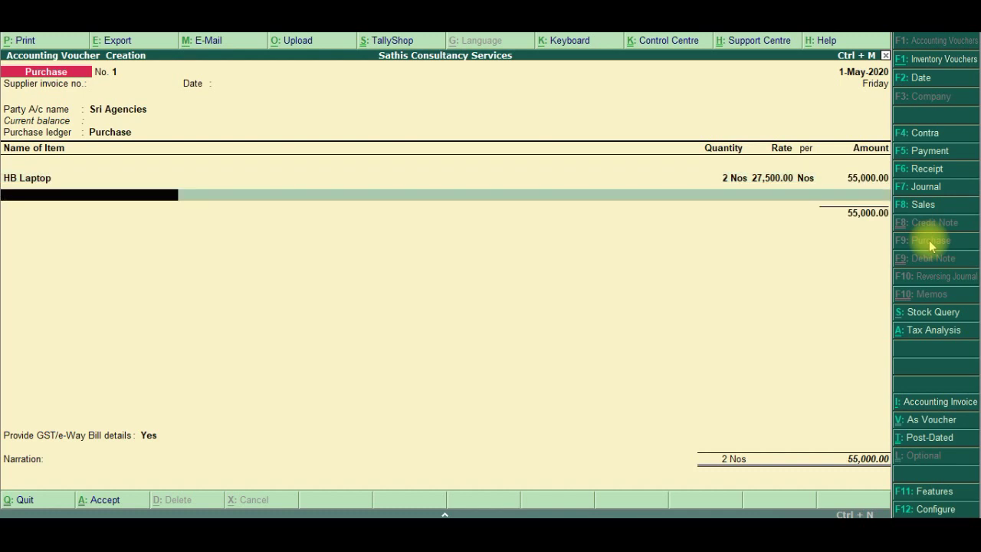
{"action": "key", "text": "Return"}
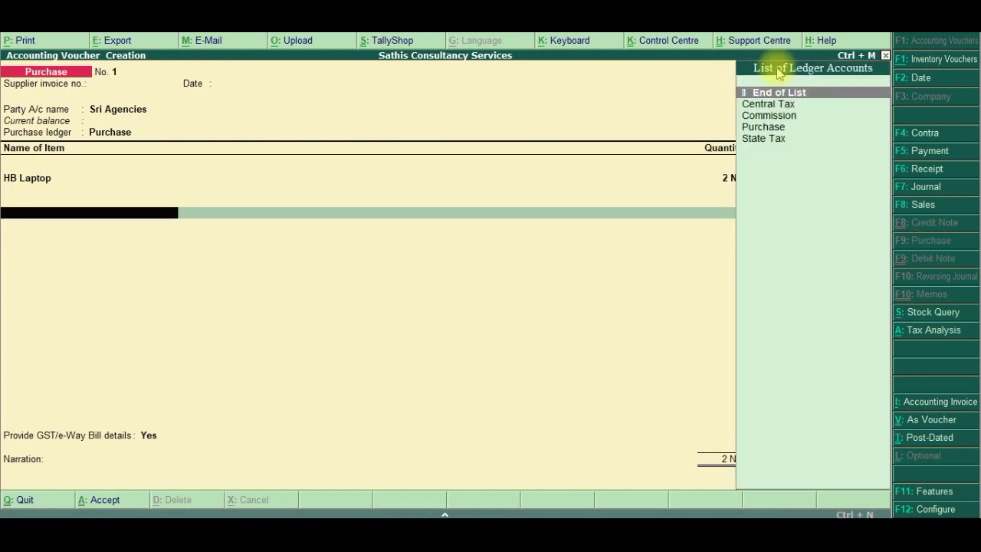
{"action": "left_click", "coordinate": [783, 107]}
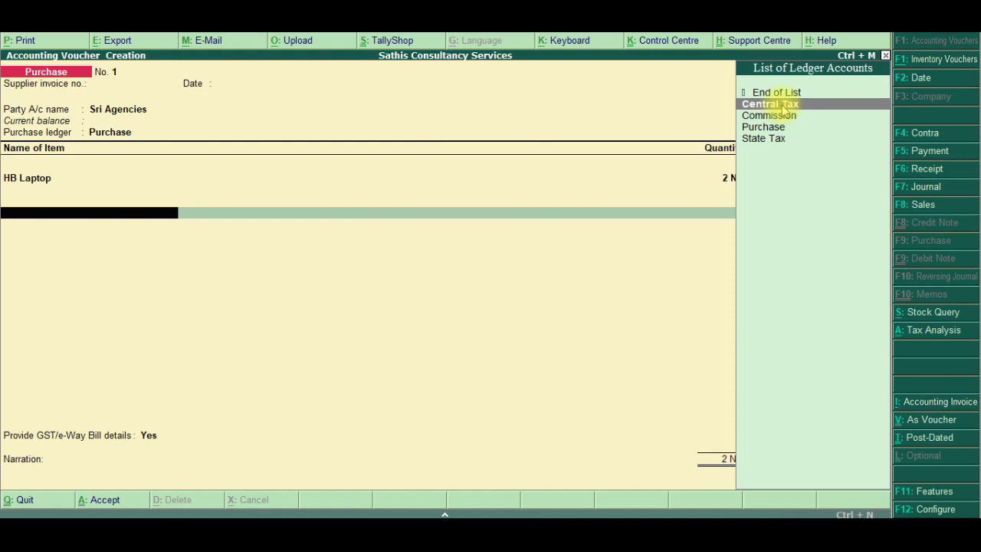
{"action": "left_click", "coordinate": [783, 111]}
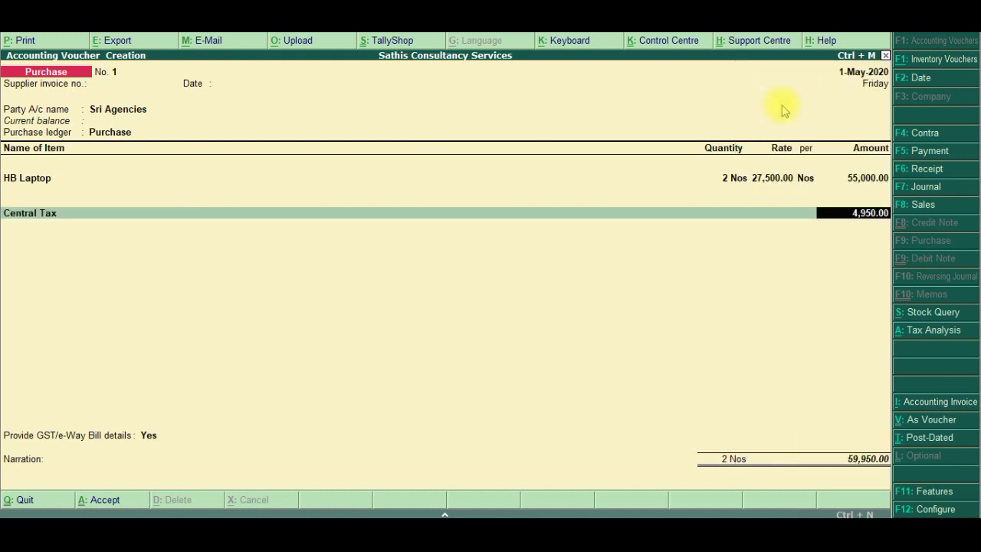
{"action": "key", "text": "Return"}
{"action": "type", "text": "S"}
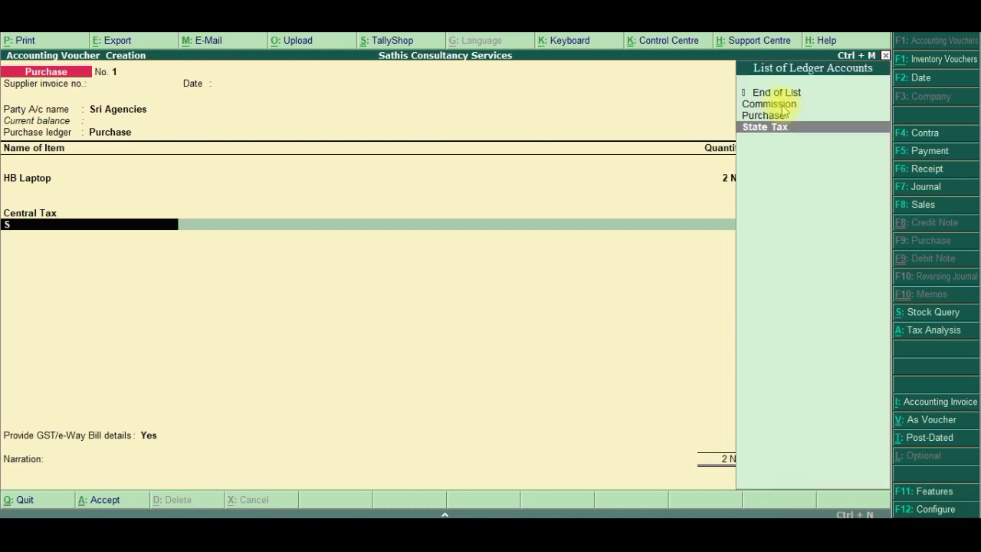
{"action": "key", "text": "Return"}
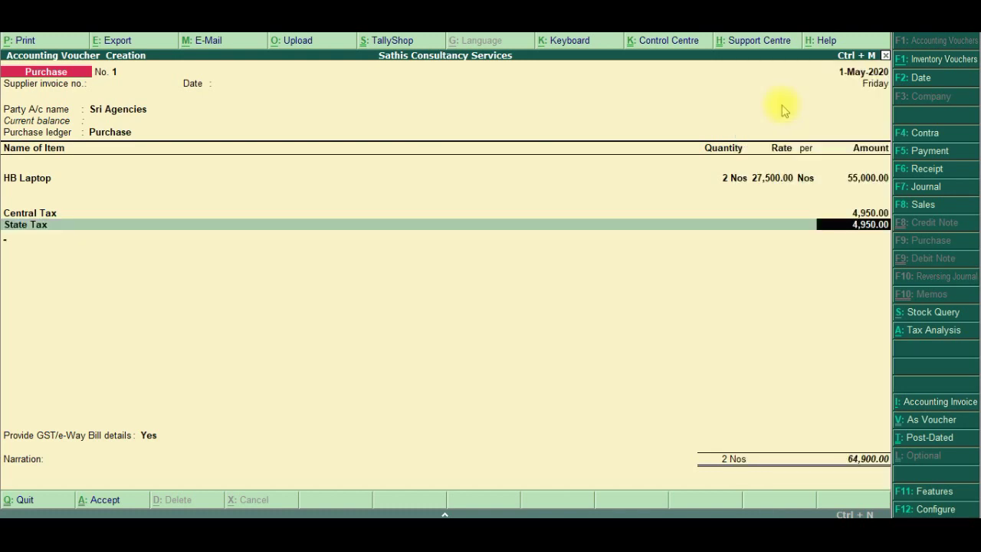
{"action": "key", "text": "Return"}
{"action": "key", "text": "Return"}
{"action": "key", "text": "Return"}
{"action": "key", "text": "Return"}
{"action": "key", "text": "Return"}
Skip the GST and e-way bill details and save Purchase No. 1 at 64,900
{"action": "key", "text": "Return"}
{"action": "key", "text": "Return"}
{"action": "key", "text": "Return"}
{"action": "key", "text": "Return"}
{"action": "key", "text": "Return"}
{"action": "key", "text": "Return"}
{"action": "key", "text": "Return"}
{"action": "key", "text": "Return"}
{"action": "key", "text": "Return"}
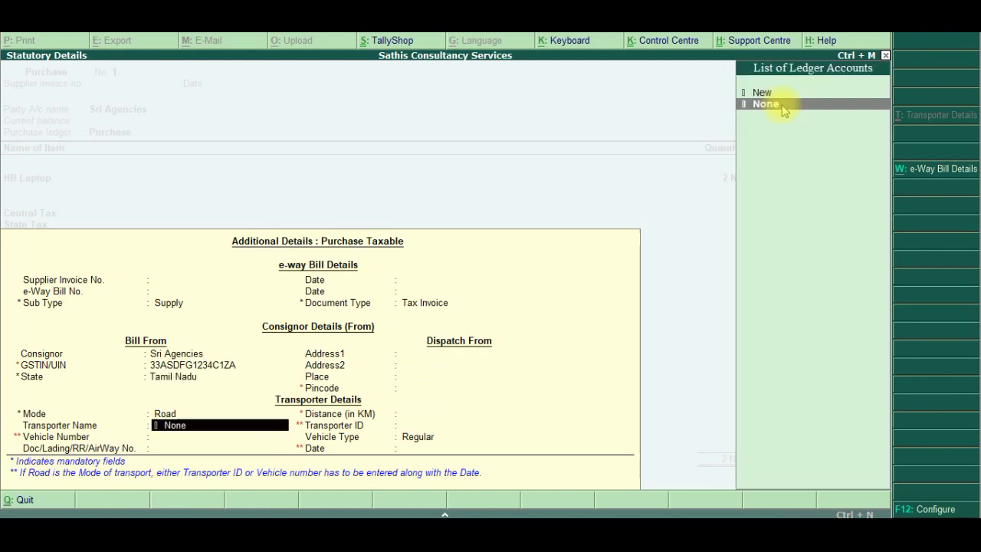
{"action": "key", "text": "Return"}
{"action": "key", "text": "Return"}
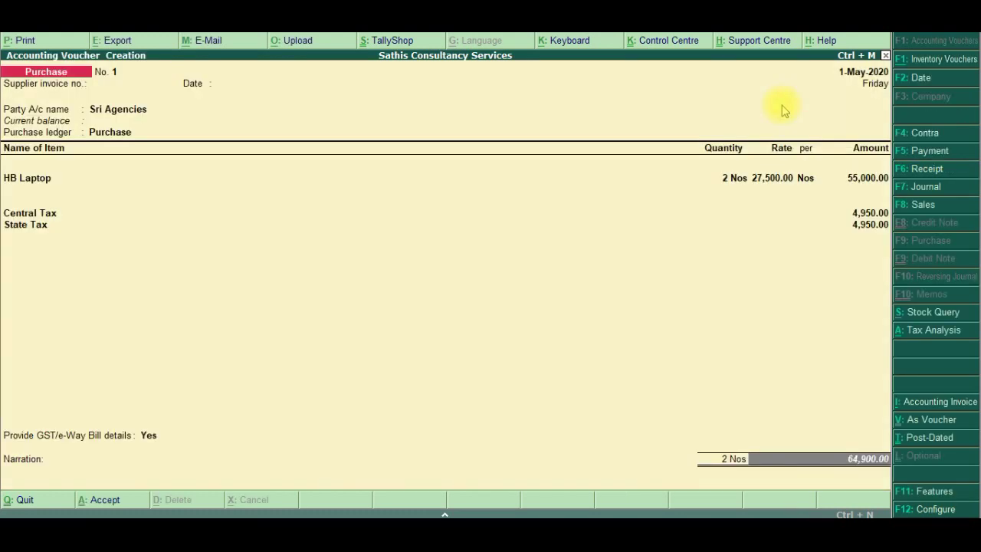
{"action": "key", "text": "Return"}
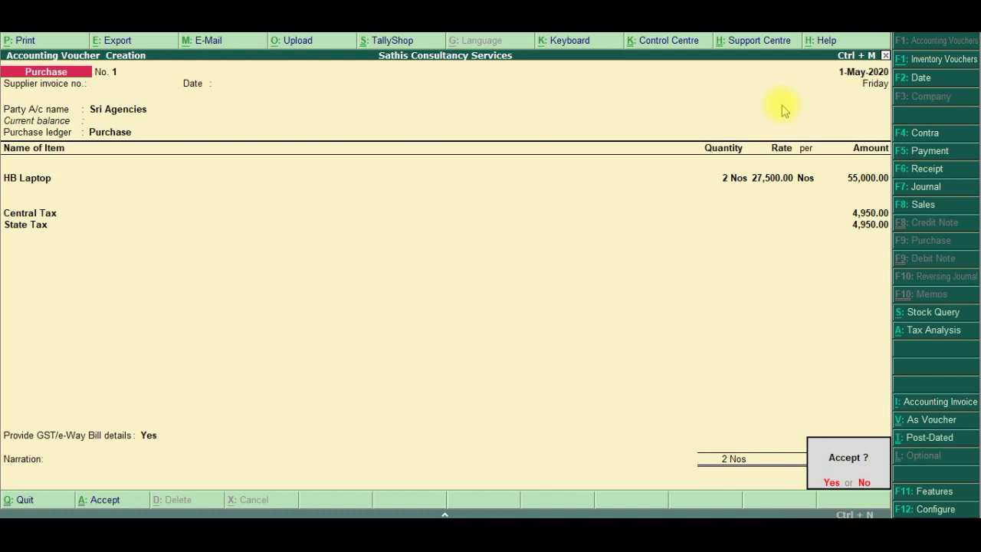
{"action": "key", "text": "Return"}
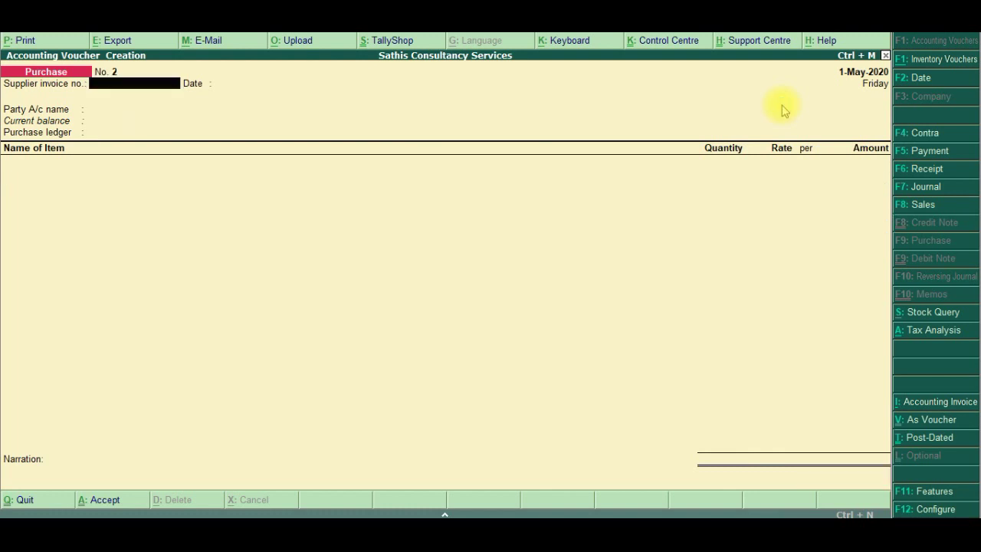
After checking the exercise PDF, start Payment No. 2 debiting Sri Agencies (64,900.00 Cr)
{"action": "key", "text": "alt+Tab"}
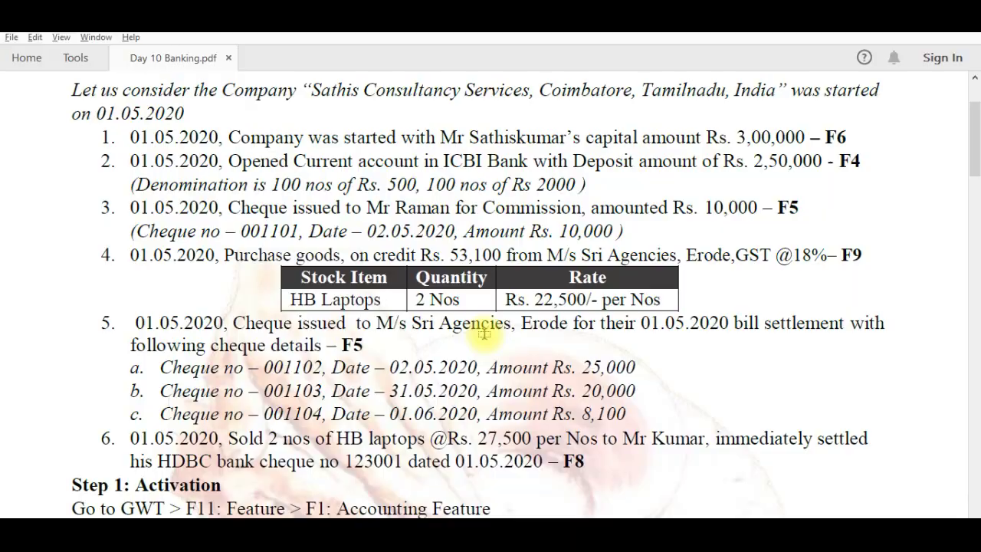
{"action": "key", "text": "alt+Tab"}
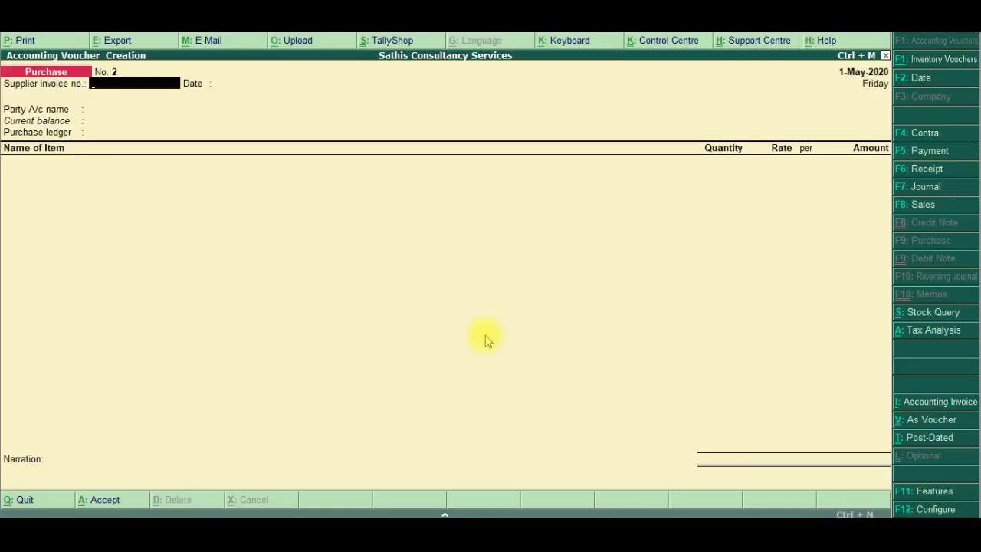
{"action": "left_click", "coordinate": [930, 151]}
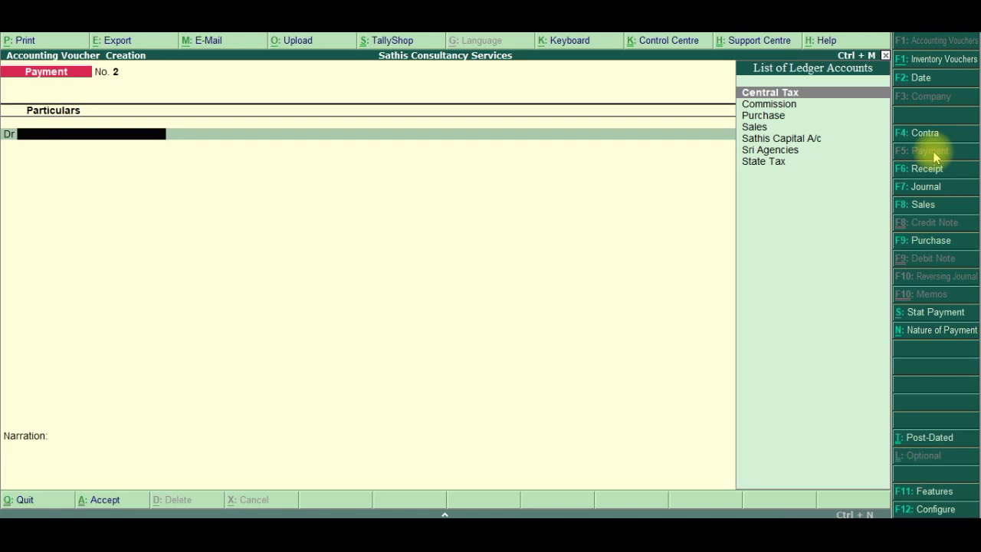
{"action": "key", "text": "Down"}
{"action": "key", "text": "Down"}
{"action": "key", "text": "Down"}
{"action": "key", "text": "Down"}
{"action": "key", "text": "Down"}
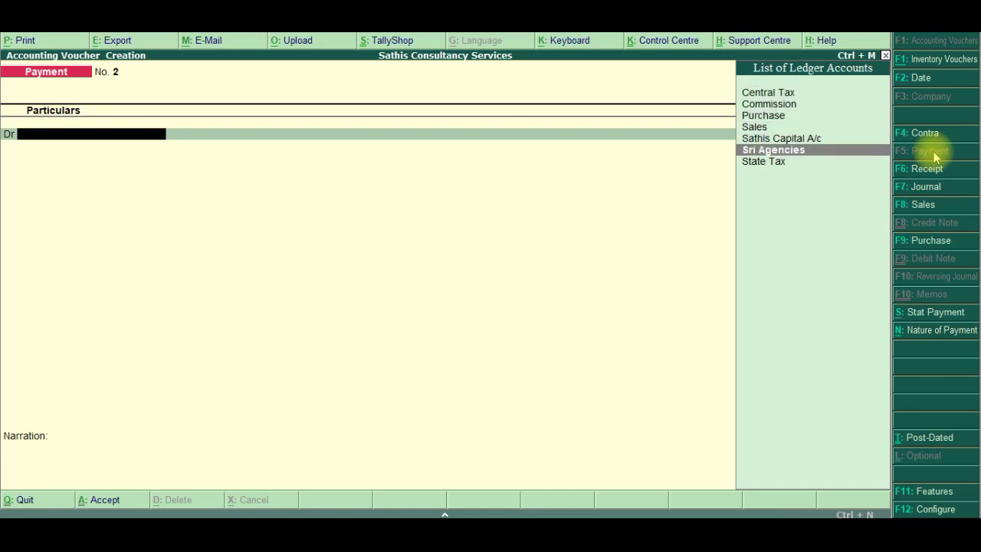
{"action": "key", "text": "Return"}
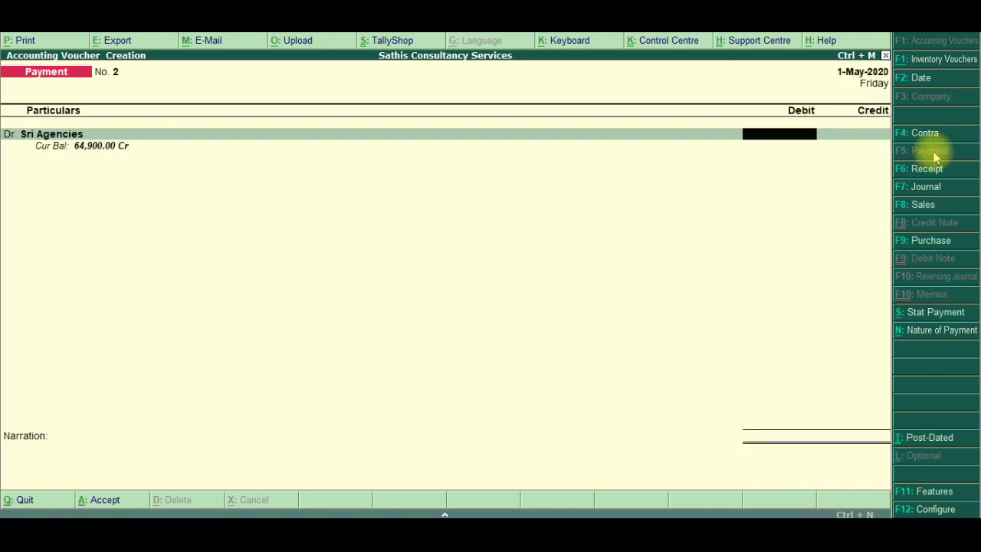
{"action": "key", "text": "alt+Tab"}
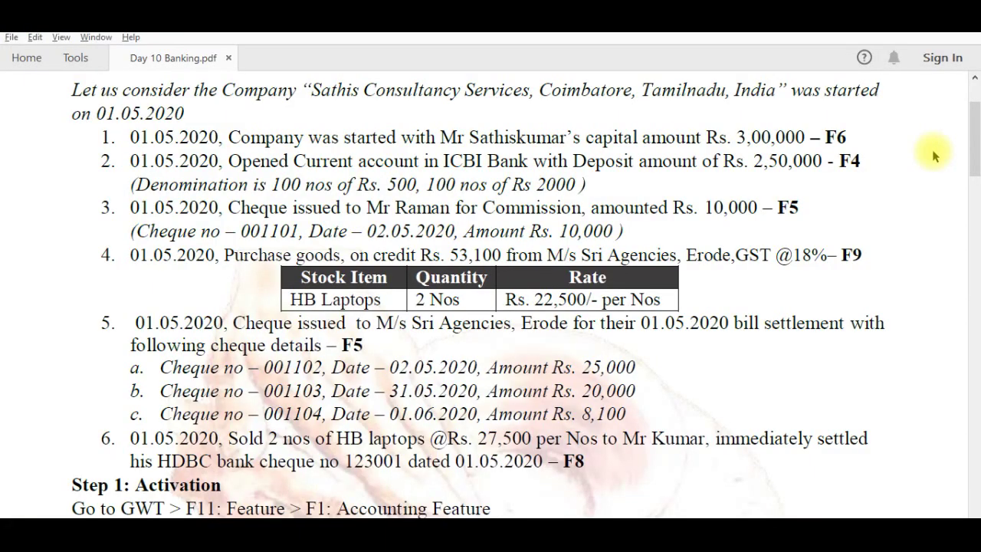
{"action": "key", "text": "alt+Tab"}
Debit Sri Agencies 53,100 against pending bill 1
{"action": "type", "text": "53,1"}
{"action": "type", "text": "00"}
{"action": "key", "text": "Return"}
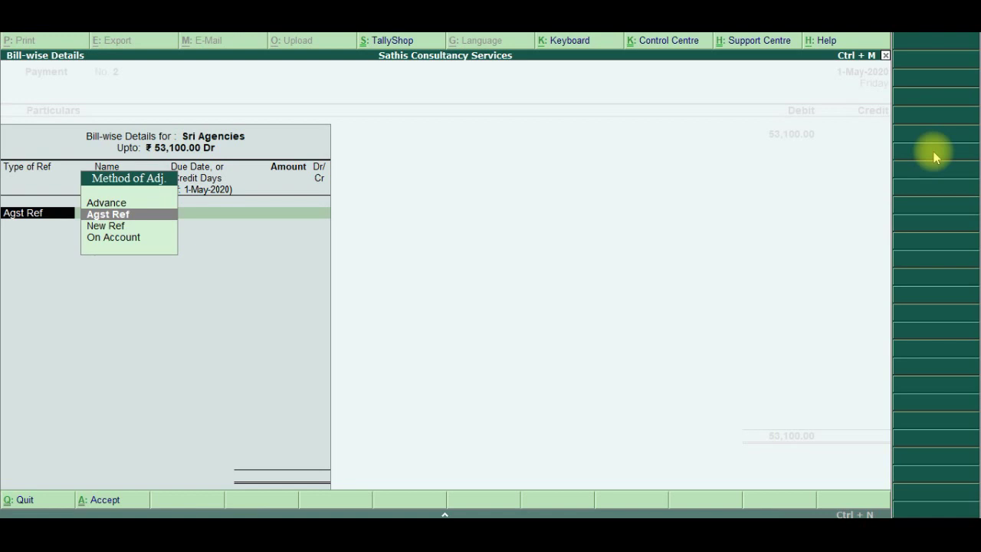
{"action": "key", "text": "Return"}
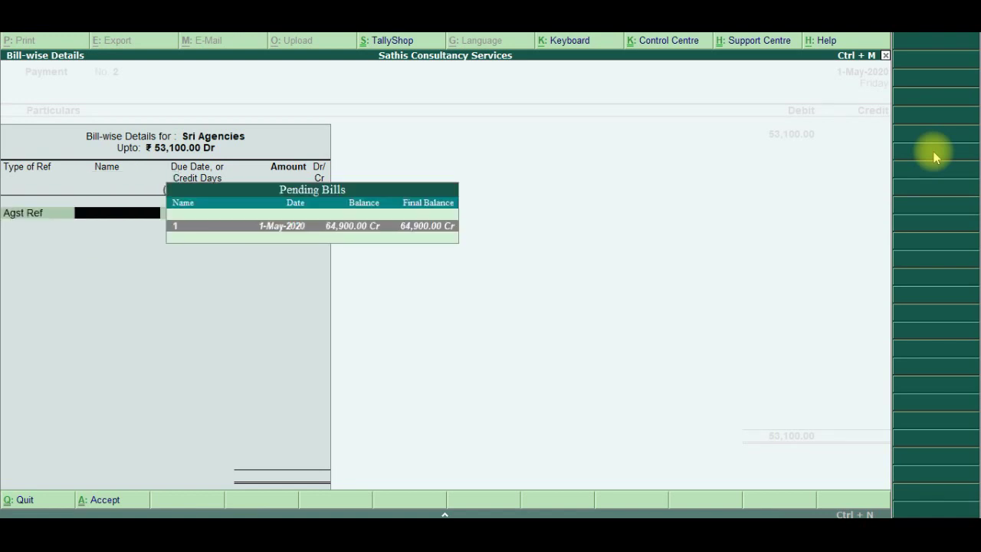
{"action": "key", "text": "Return"}
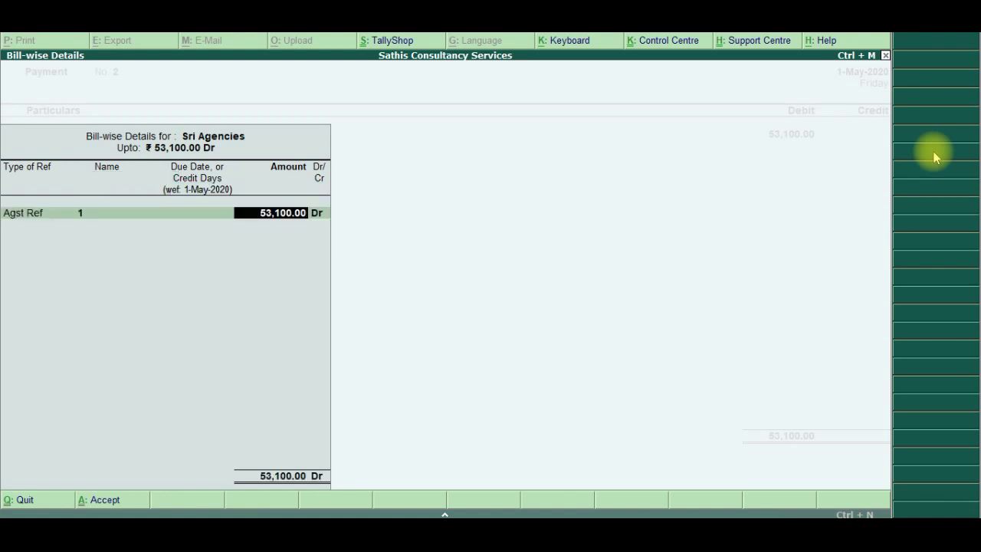
{"action": "key", "text": "Return"}
{"action": "key", "text": "Return"}
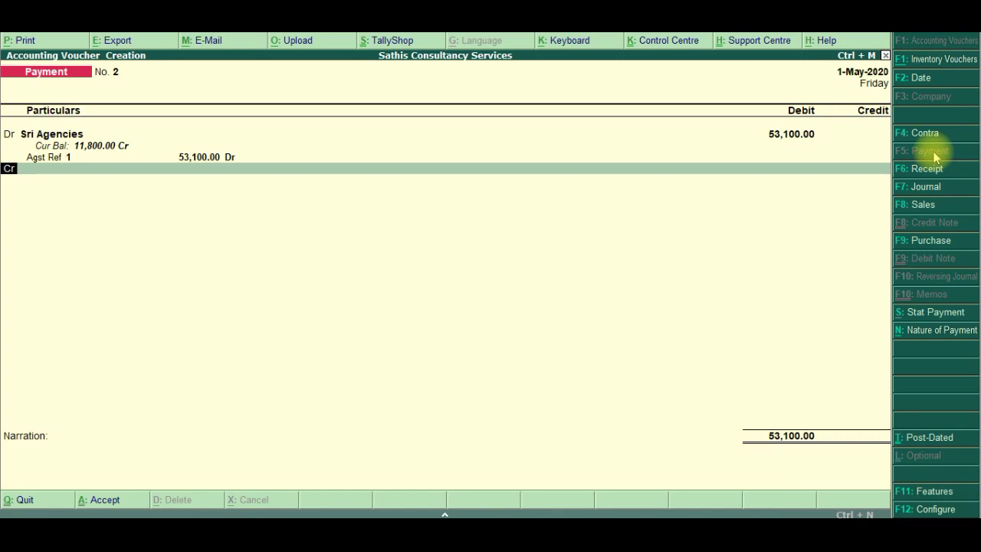
Credit ICBI Bank with 53,100 and bring up its bank allocation details
{"action": "key", "text": "Return"}
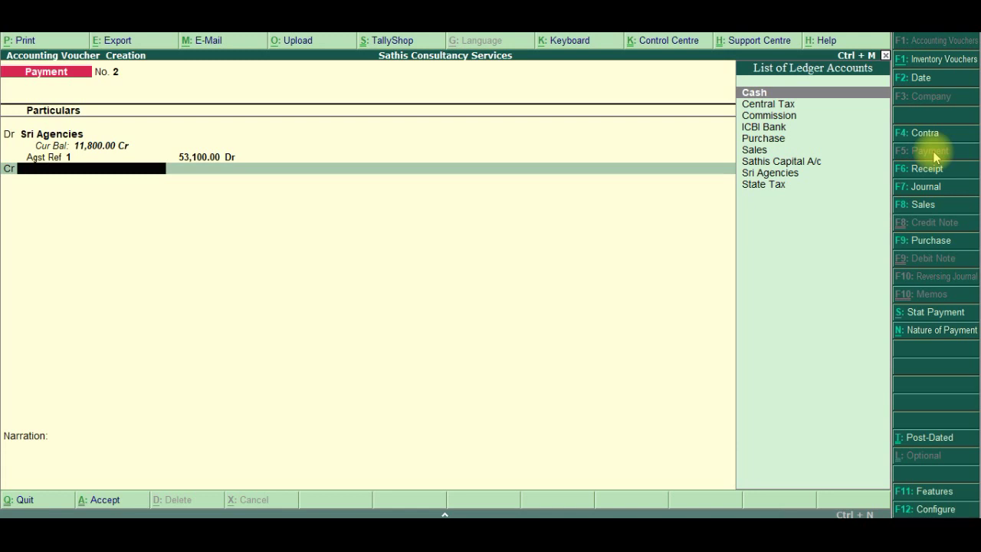
{"action": "key", "text": "Down"}
{"action": "key", "text": "Down"}
{"action": "key", "text": "Down"}
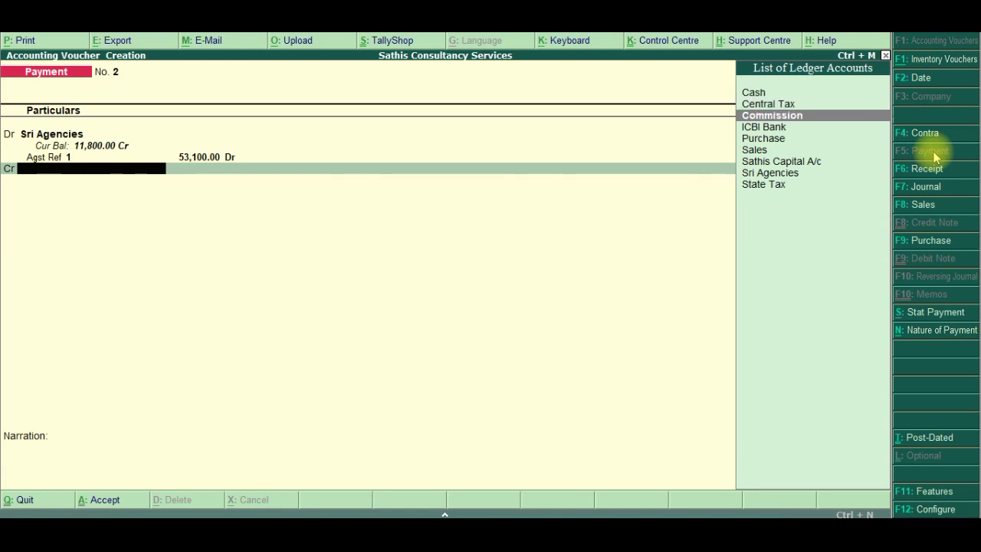
{"action": "key", "text": "Return"}
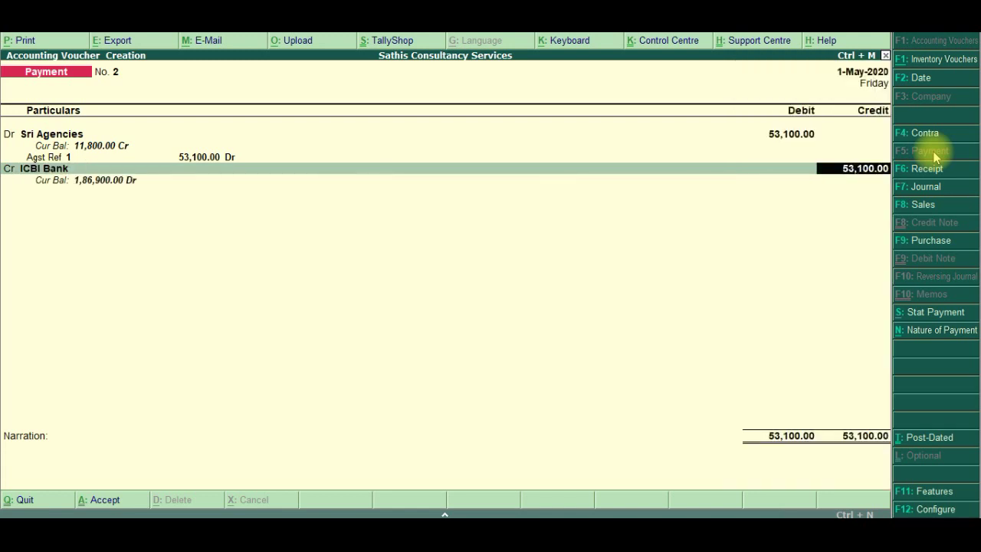
{"action": "key", "text": "Return"}
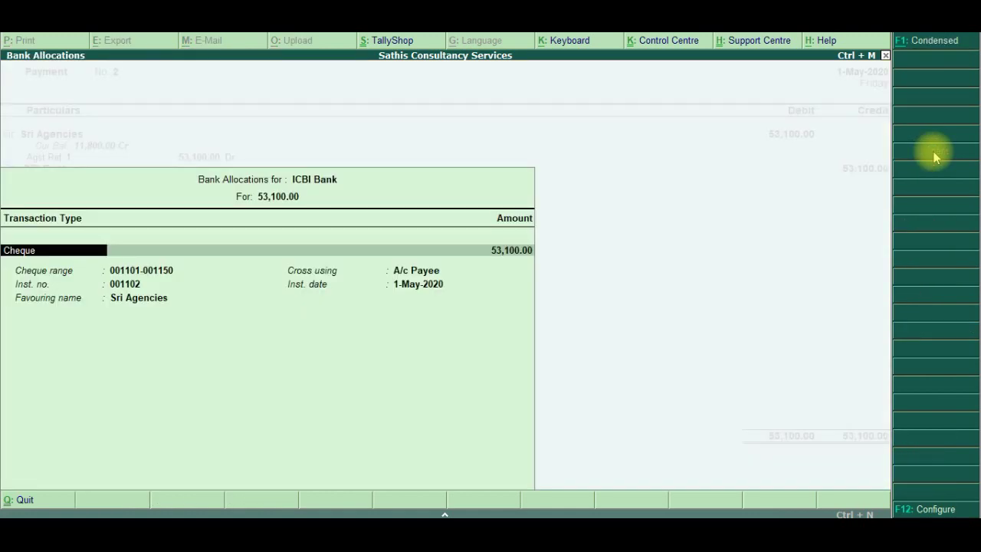
Allocate 25,000 to the first cheque and 20,000 to the second in the ICBI Bank allocations
{"action": "key", "text": "Return"}
{"action": "type", "text": "25000"}
{"action": "key", "text": "Return"}
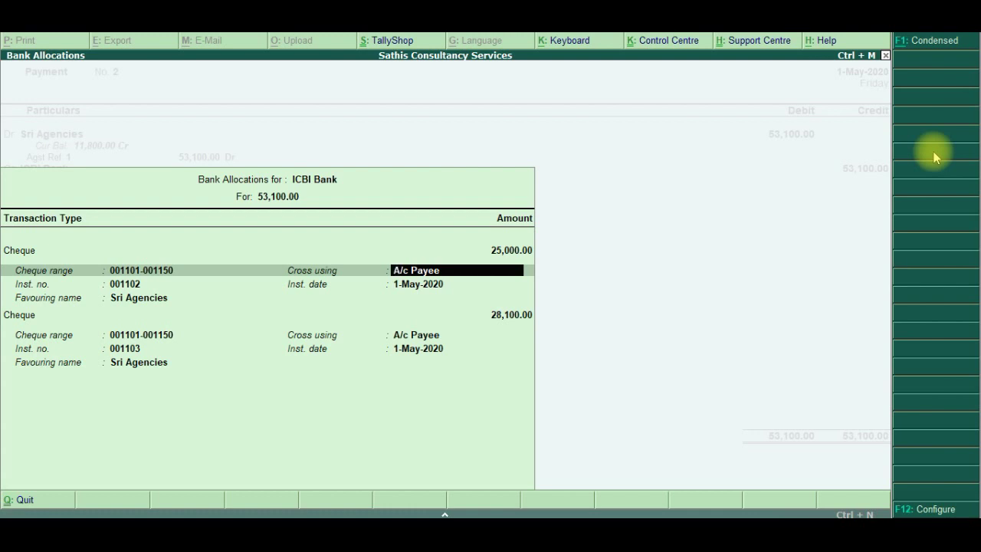
{"action": "key", "text": "Return"}
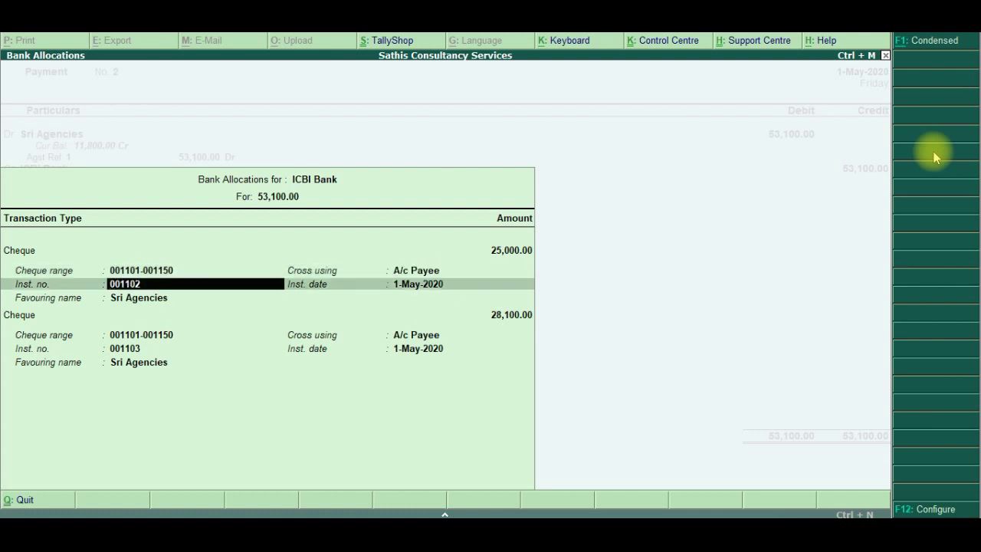
{"action": "key", "text": "Return"}
{"action": "key", "text": "Return"}
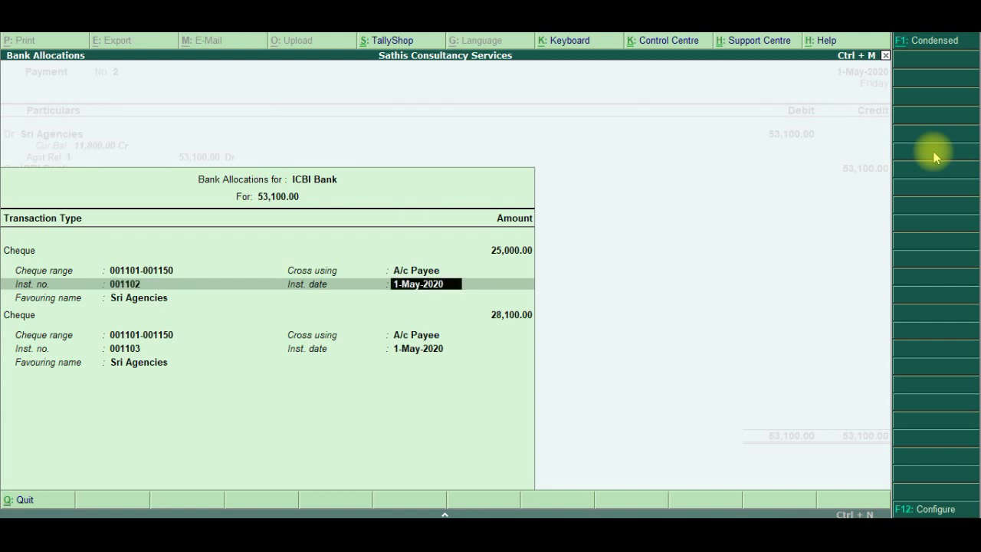
{"action": "key", "text": "Return"}
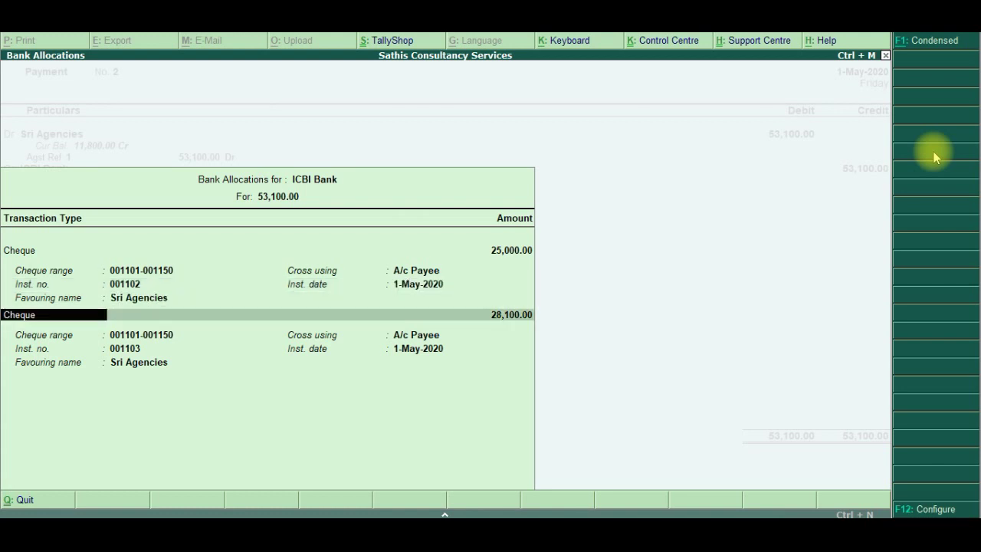
{"action": "key", "text": "Return"}
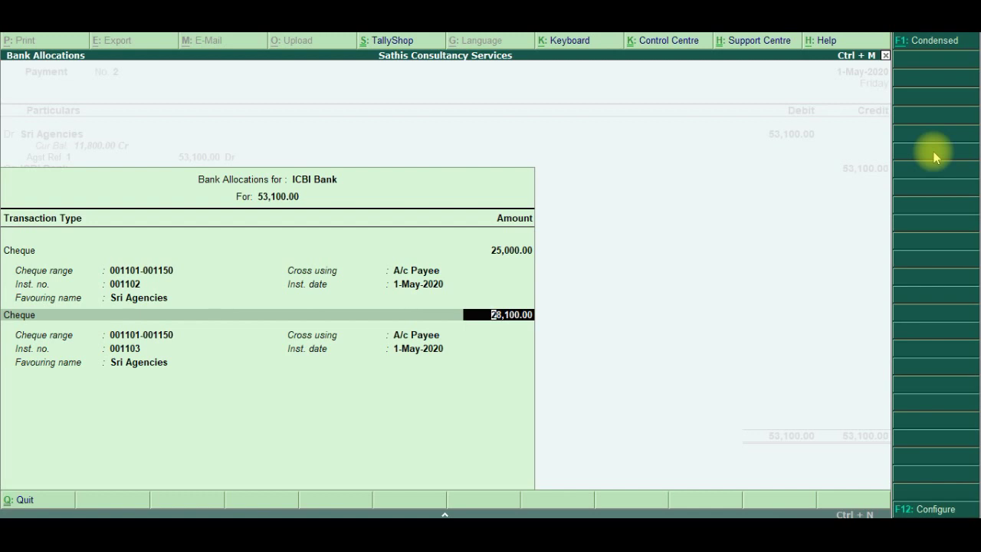
{"action": "type", "text": "20000"}
{"action": "key", "text": "Return"}
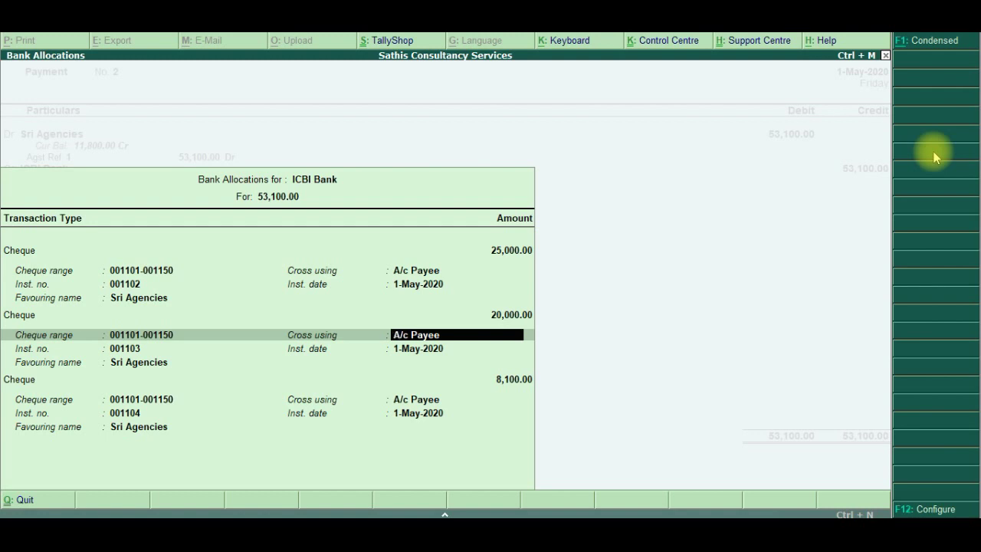
{"action": "key", "text": "Return"}
{"action": "key", "text": "Return"}
{"action": "key", "text": "Return"}
{"action": "key", "text": "Return"}
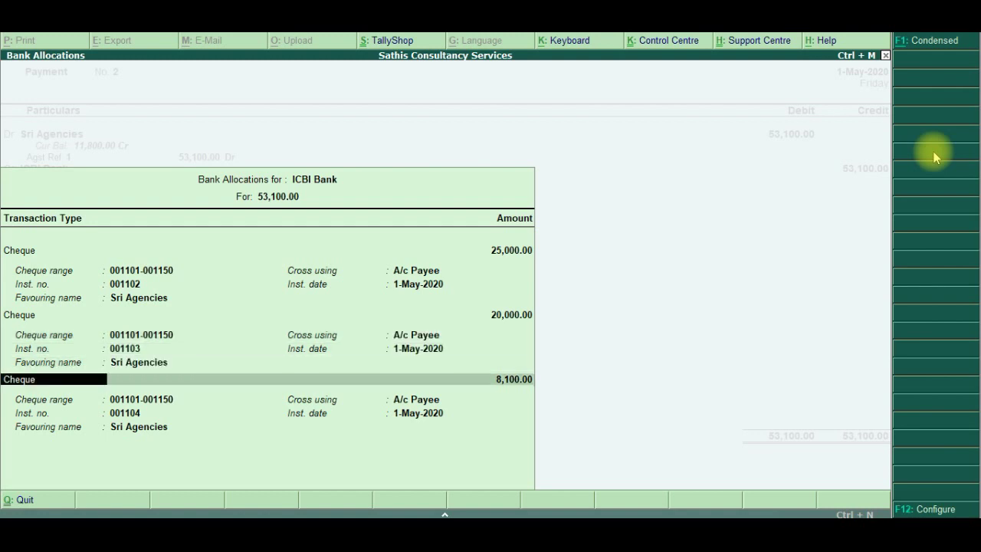
Date the cheques 2-May-2020, 31-May-2020 and 1-Jun-2020, then close the bank allocations
{"action": "key", "text": "BackSpace"}
{"action": "key", "text": "BackSpace"}
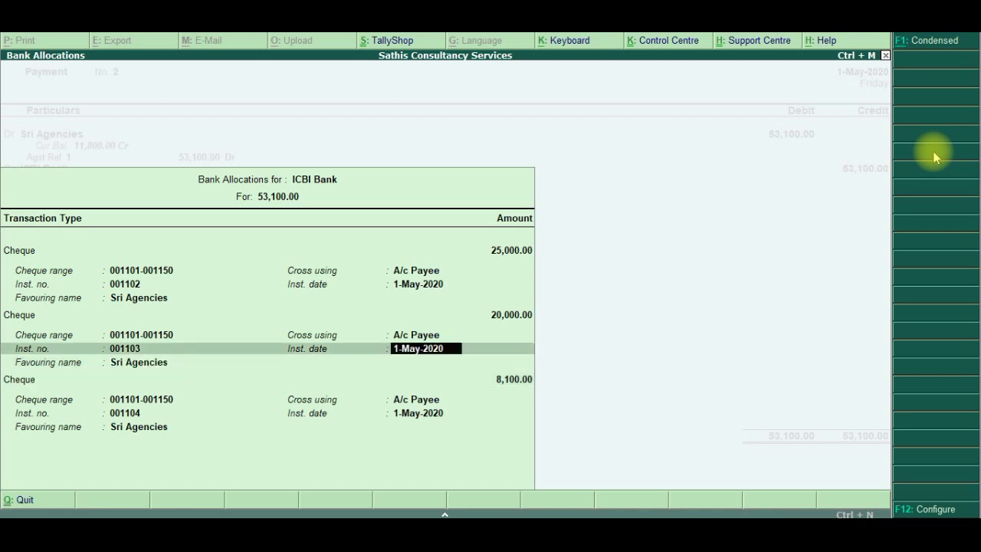
{"action": "key", "text": "BackSpace"}
{"action": "key", "text": "BackSpace"}
{"action": "key", "text": "BackSpace"}
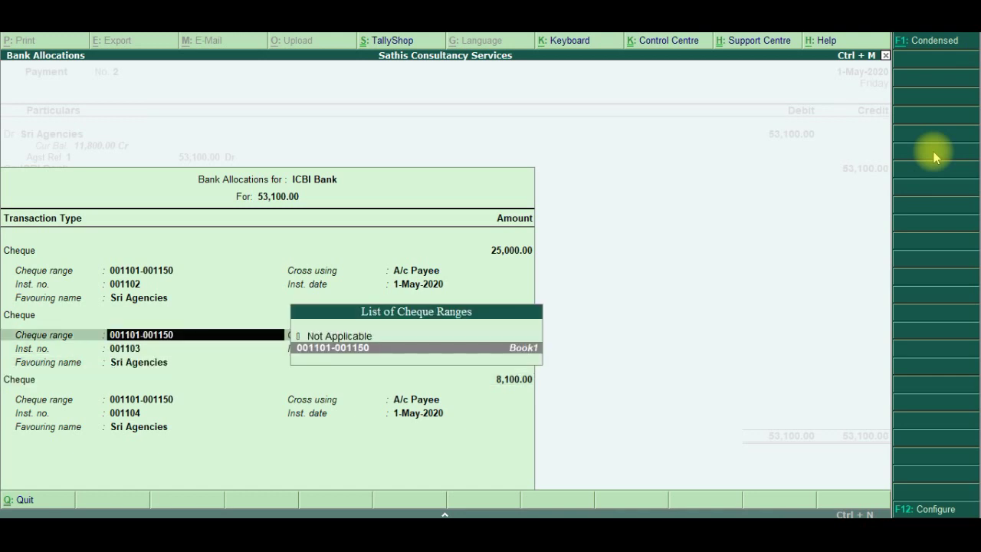
{"action": "key", "text": "BackSpace"}
{"action": "key", "text": "BackSpace"}
{"action": "type", "text": "2.5"}
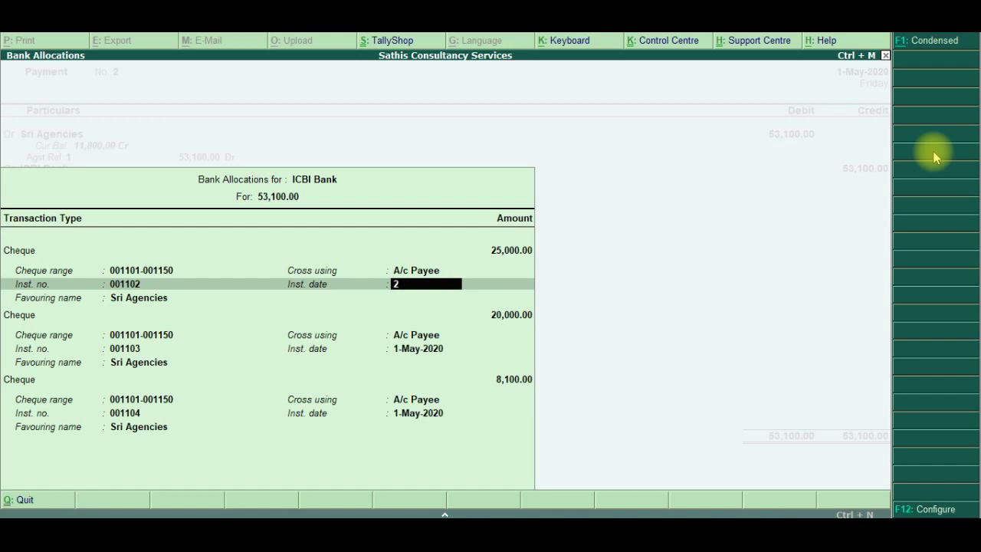
{"action": "key", "text": "Return"}
{"action": "key", "text": "Return"}
{"action": "key", "text": "Return"}
{"action": "key", "text": "Return"}
{"action": "key", "text": "Return"}
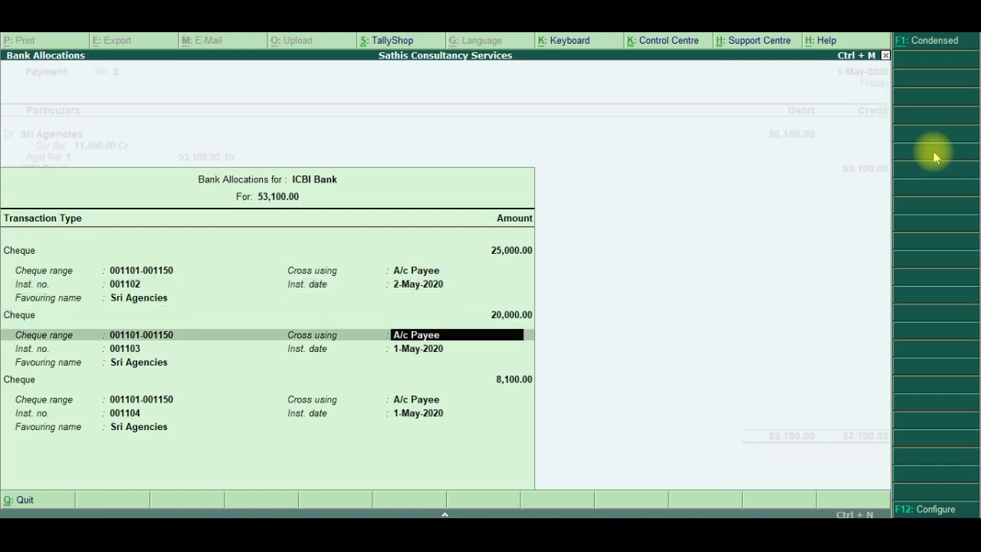
{"action": "key", "text": "Return"}
{"action": "type", "text": "31."}
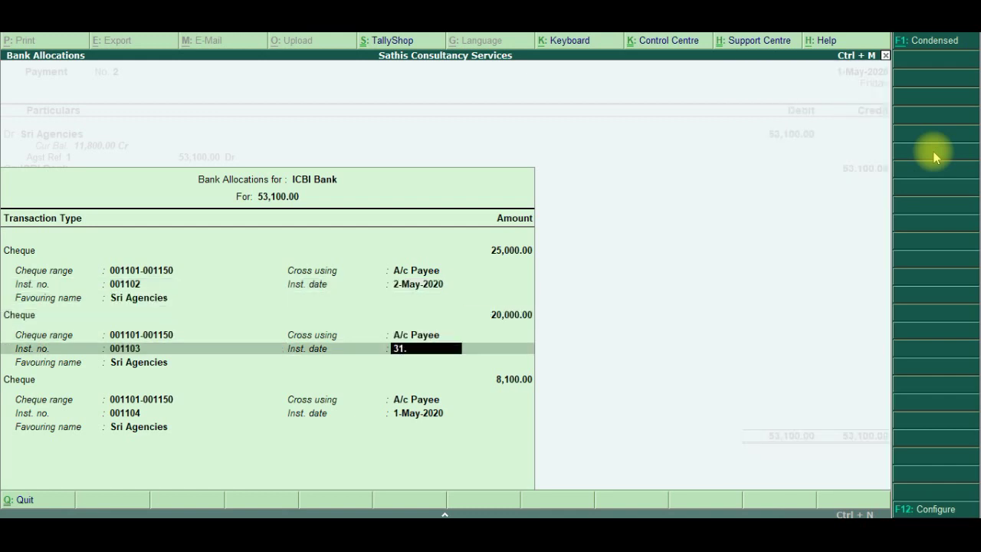
{"action": "type", "text": "520"}
{"action": "key", "text": "BackSpace"}
{"action": "key", "text": "BackSpace"}
{"action": "type", "text": ".2020"}
{"action": "key", "text": "Return"}
{"action": "key", "text": "Return"}
{"action": "key", "text": "Return"}
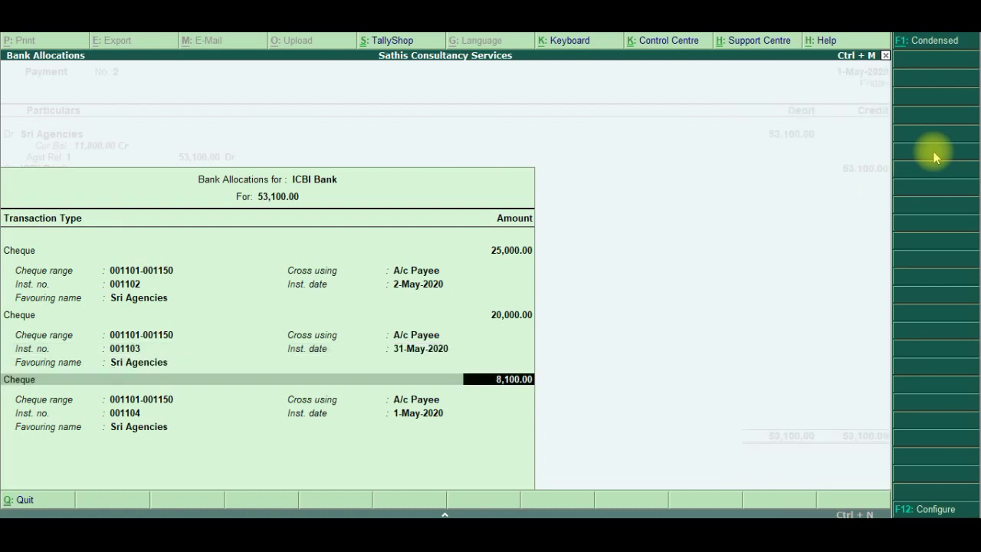
{"action": "key", "text": "Return"}
{"action": "key", "text": "Return"}
{"action": "key", "text": "Return"}
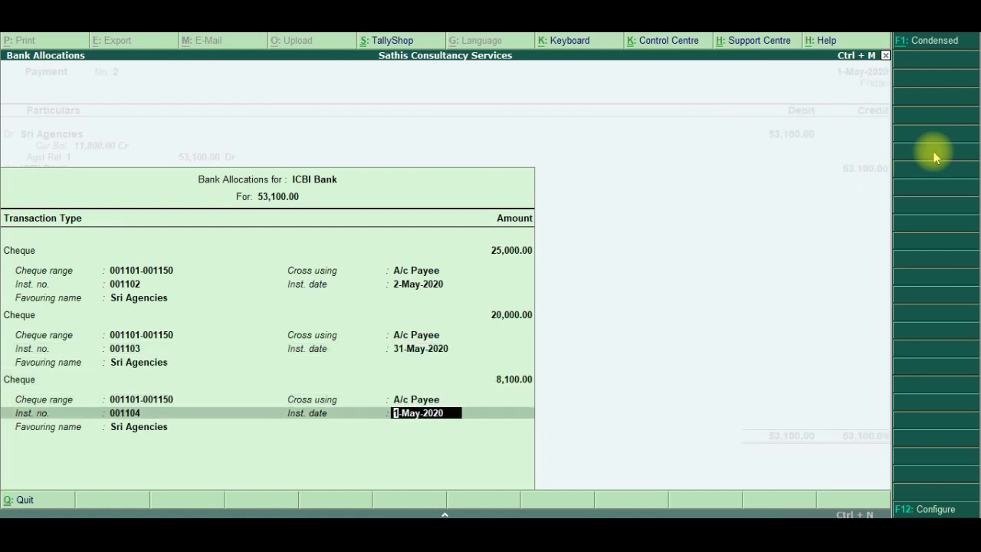
{"action": "type", "text": "1.6.2020"}
{"action": "key", "text": "Return"}
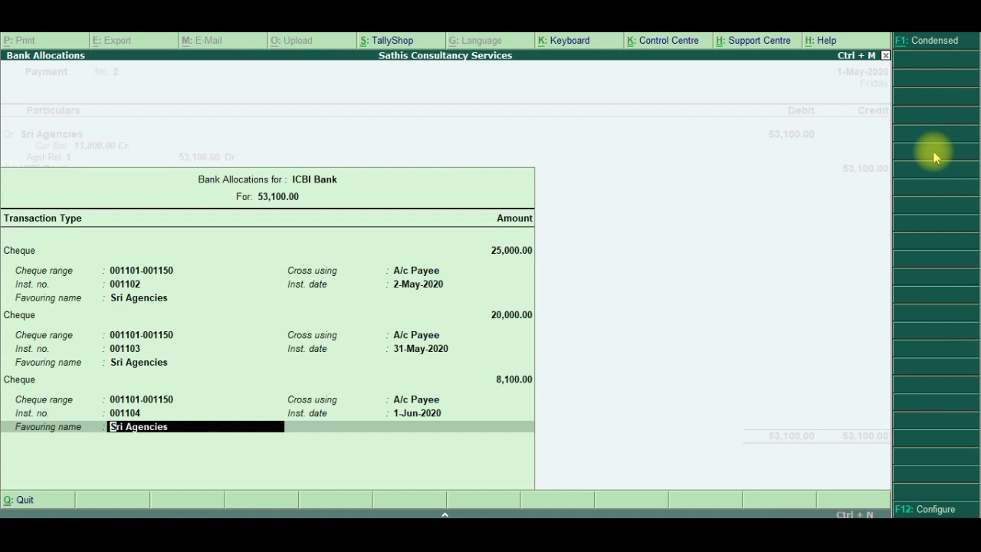
{"action": "key", "text": "Return"}
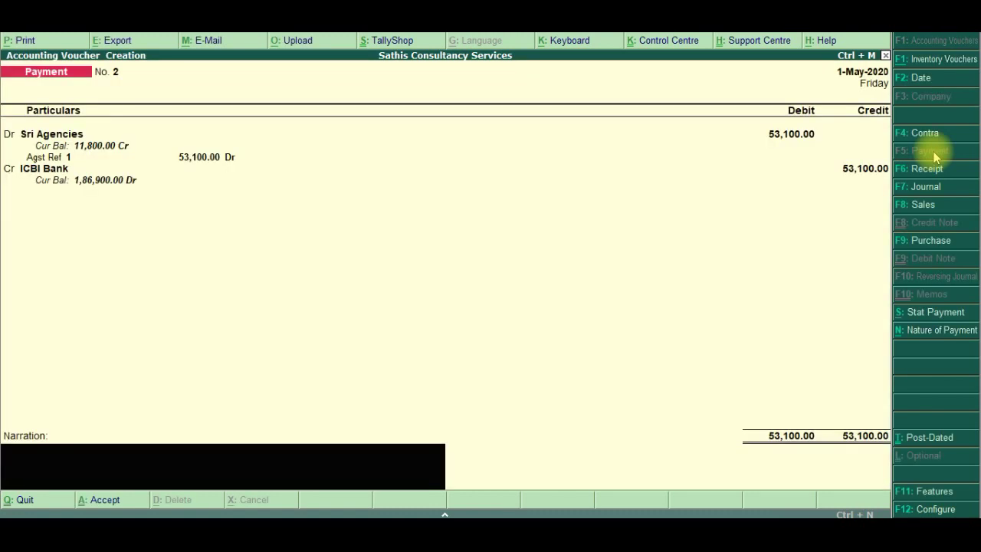
Save Payment No. 2, declining to print cheques 001102, 001103 and 001104
{"action": "key", "text": "Return"}
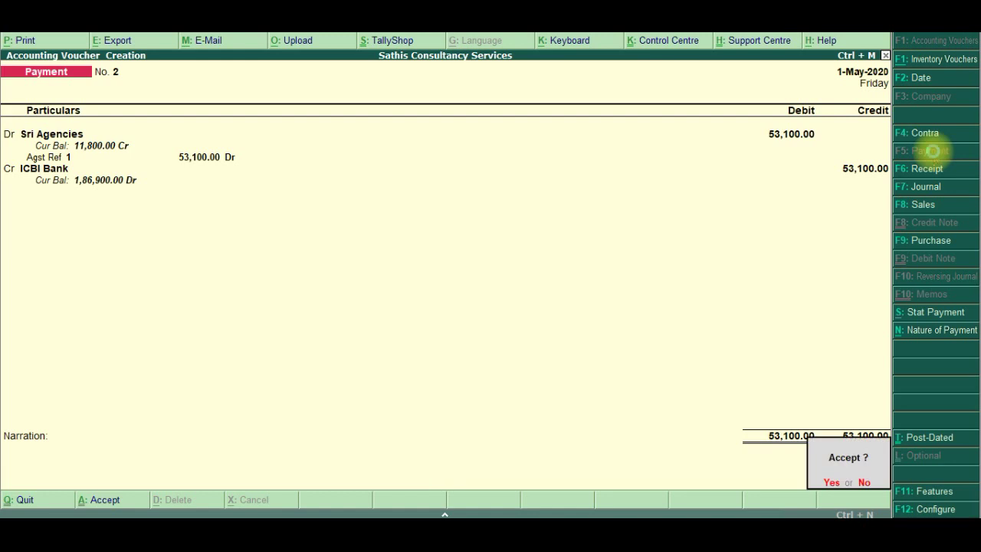
{"action": "key", "text": "Return"}
{"action": "key", "text": "Return"}
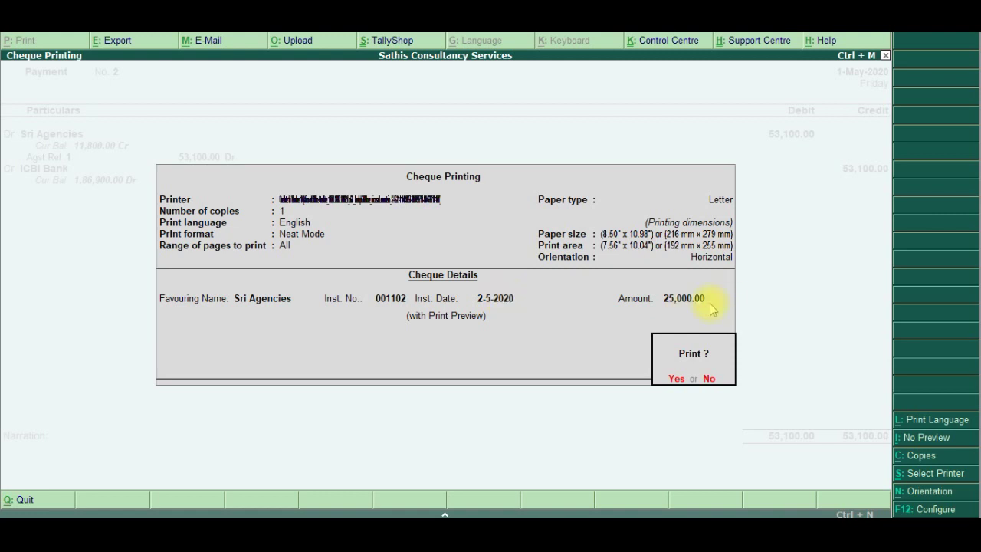
{"action": "left_click", "coordinate": [709, 379]}
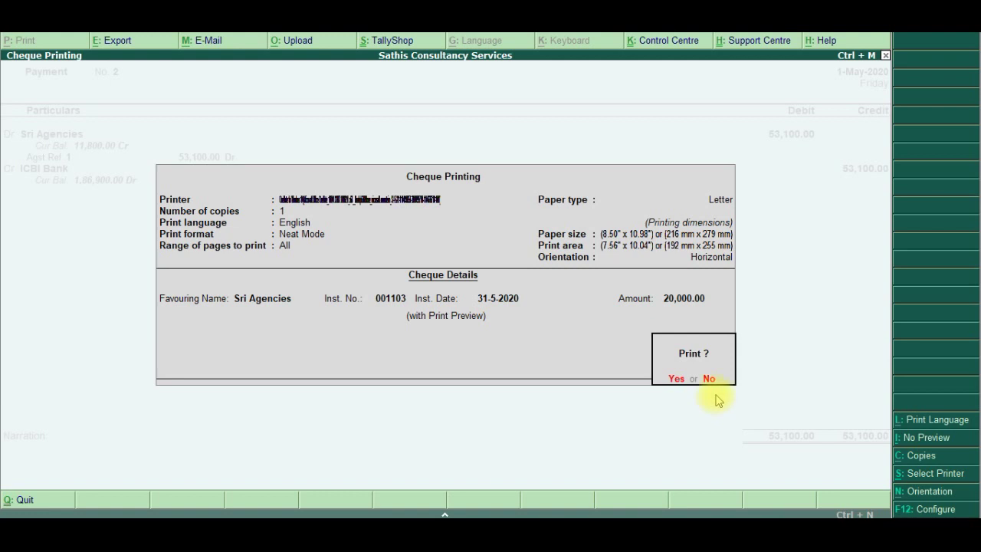
{"action": "left_click", "coordinate": [707, 381]}
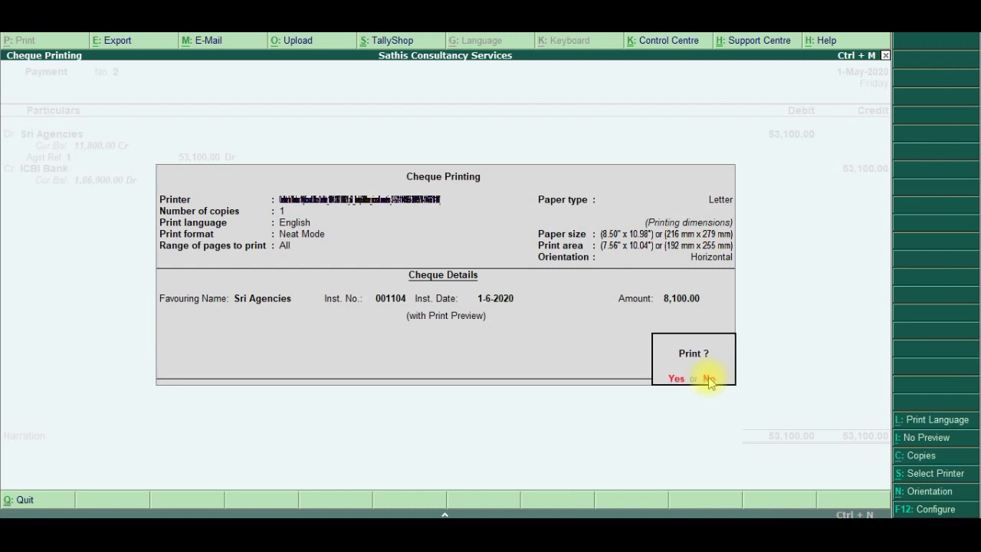
{"action": "left_click", "coordinate": [708, 379]}
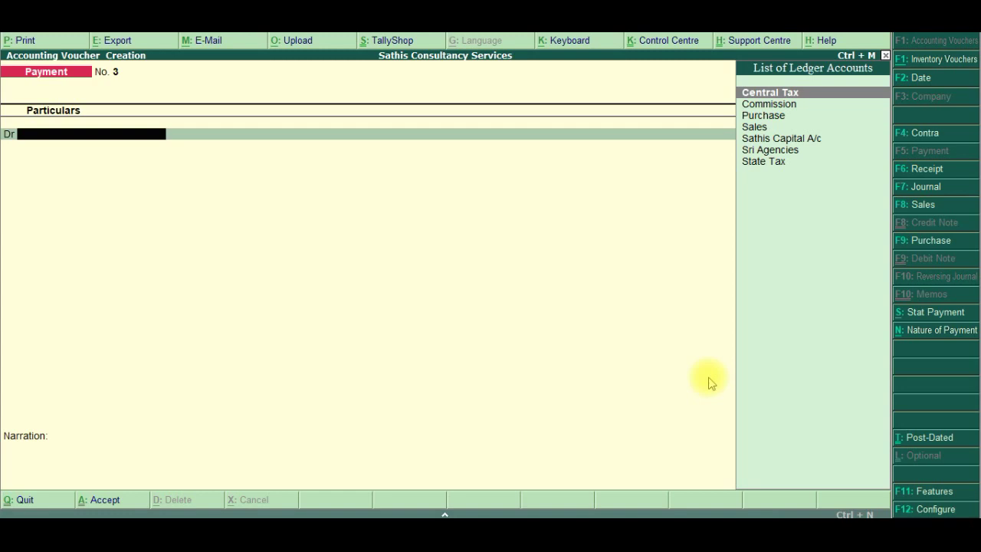
{"action": "key", "text": "alt+Tab"}
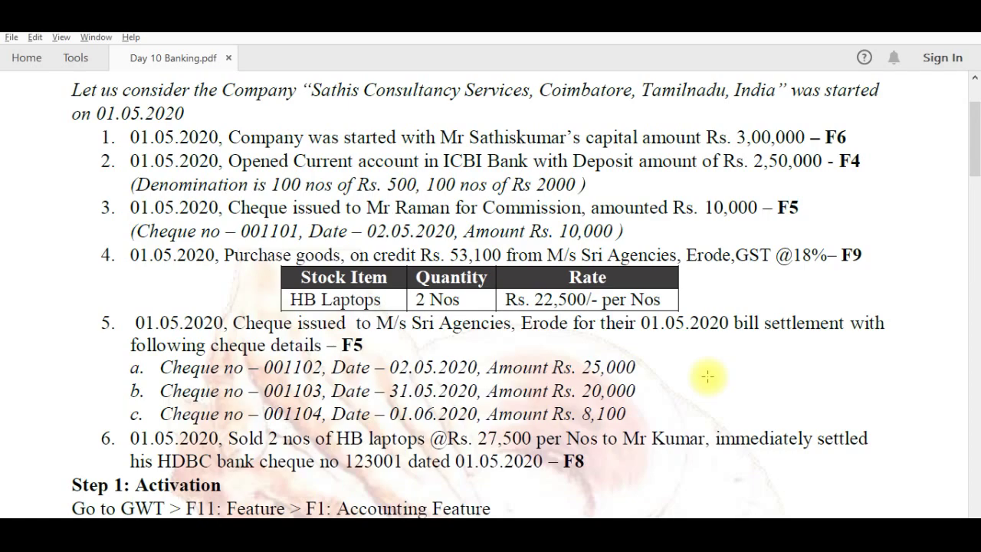
{"action": "key", "text": "alt+Tab"}
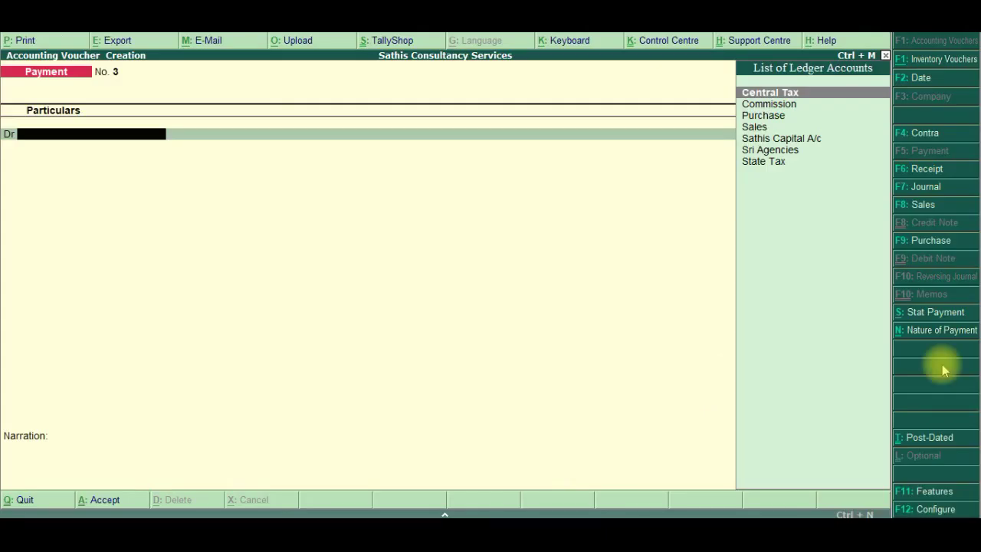
Start a Sales voucher with ICBI Bank as the party account
{"action": "left_click", "coordinate": [924, 204]}
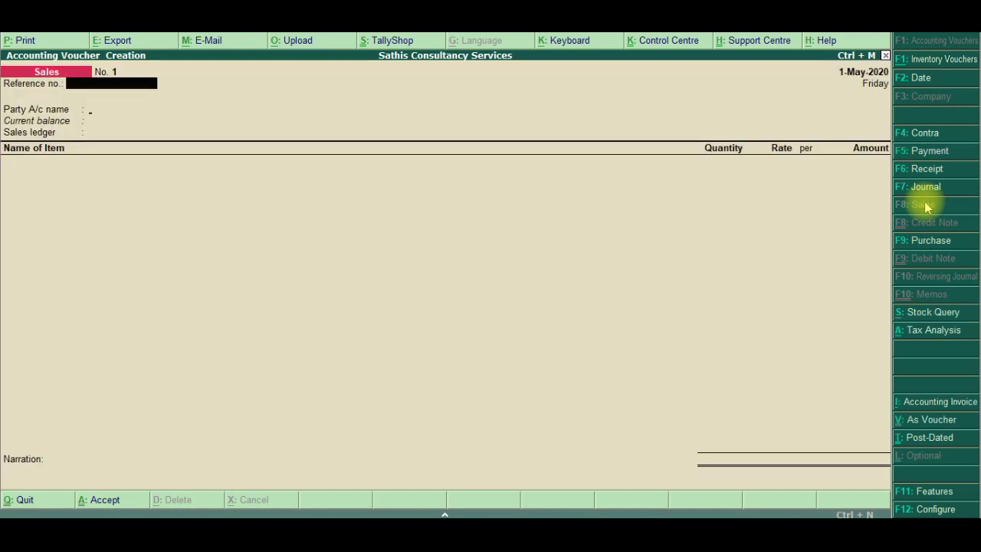
{"action": "key", "text": "Return"}
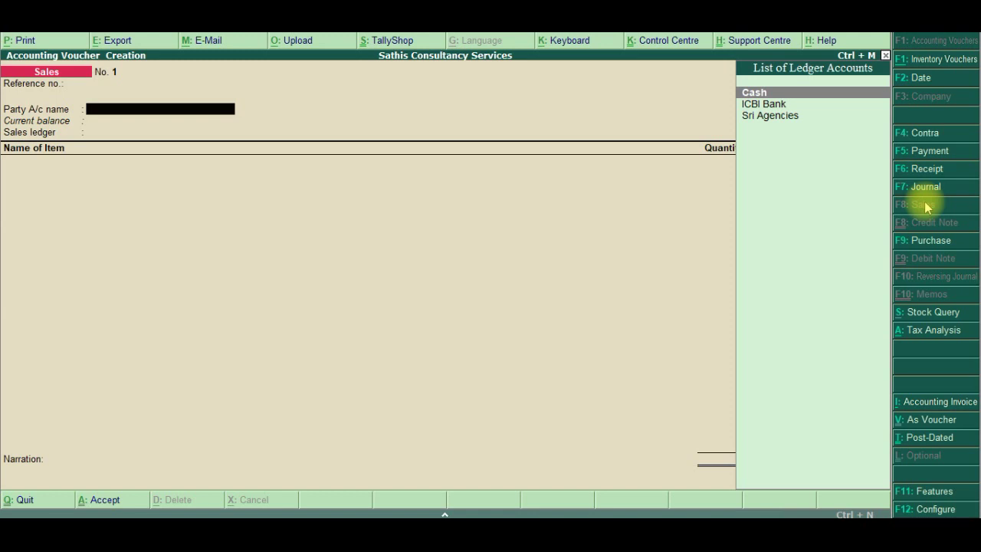
{"action": "key", "text": "Down"}
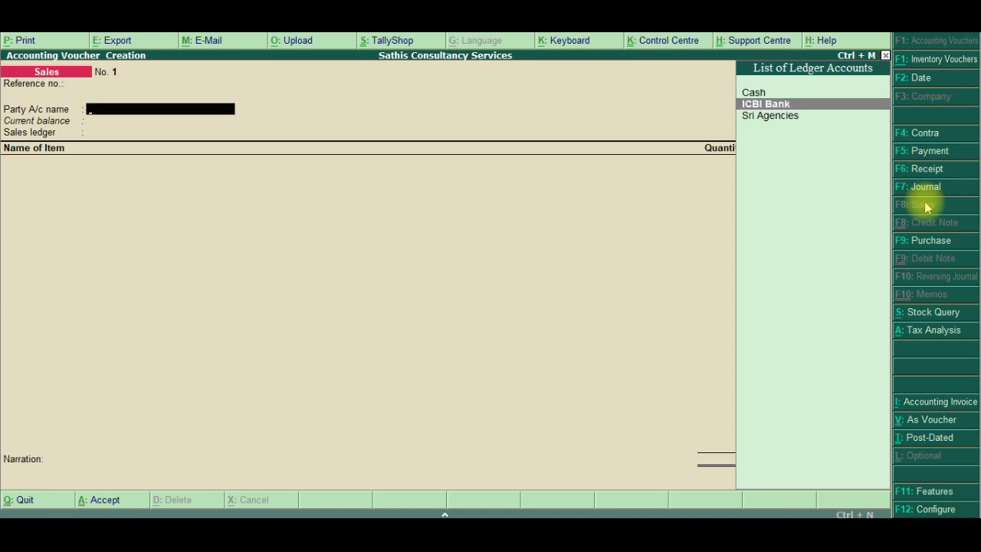
{"action": "key", "text": "Return"}
Enter the buyer's name in Party Details and set GST registration type to Consumer
{"action": "key", "text": "Return"}
{"action": "key", "text": "Return"}
{"action": "key", "text": "Return"}
{"action": "key", "text": "Return"}
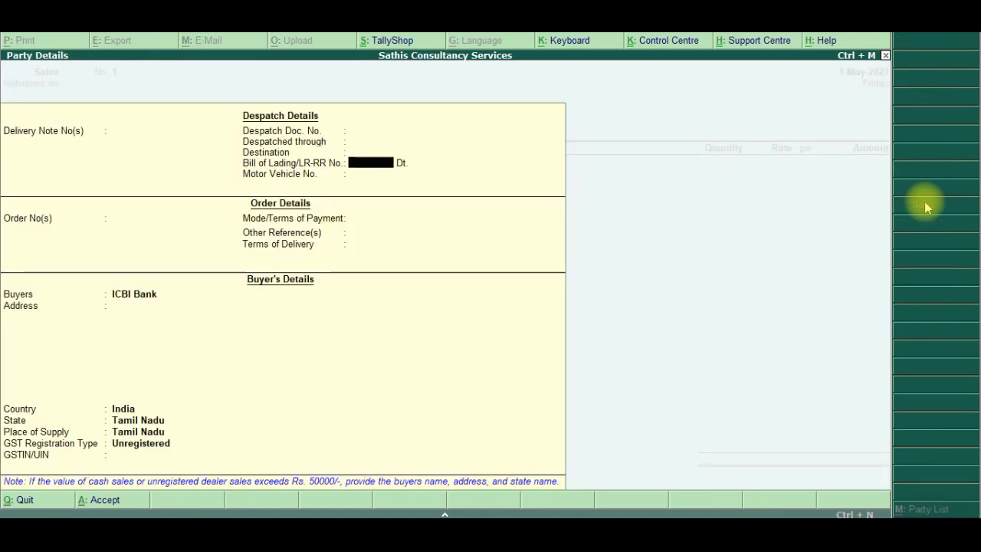
{"action": "key", "text": "Return"}
{"action": "key", "text": "Return"}
{"action": "key", "text": "Return"}
{"action": "key", "text": "Return"}
{"action": "key", "text": "Return"}
{"action": "key", "text": "Return"}
{"action": "key", "text": "Return"}
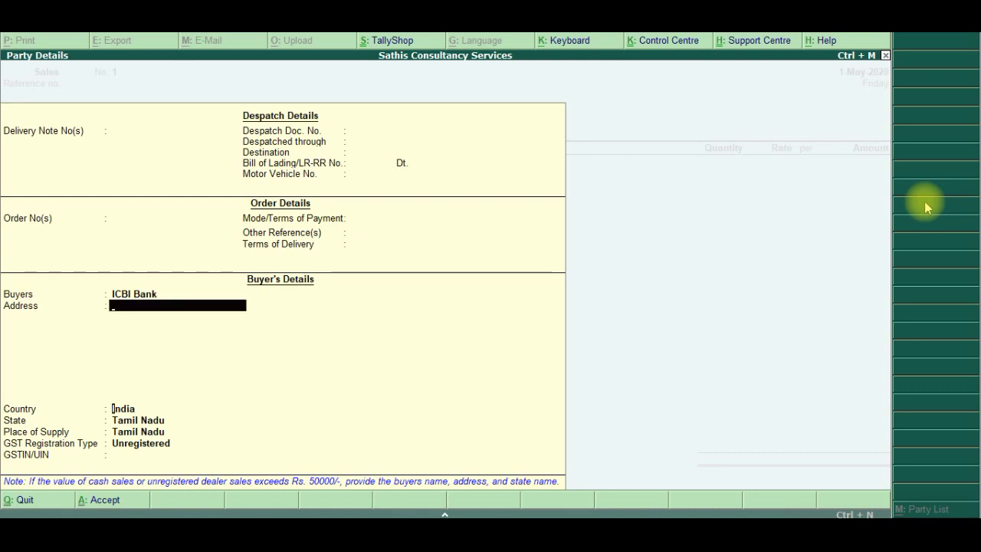
{"action": "key", "text": "Return"}
{"action": "key", "text": "Return"}
{"action": "key", "text": "Return"}
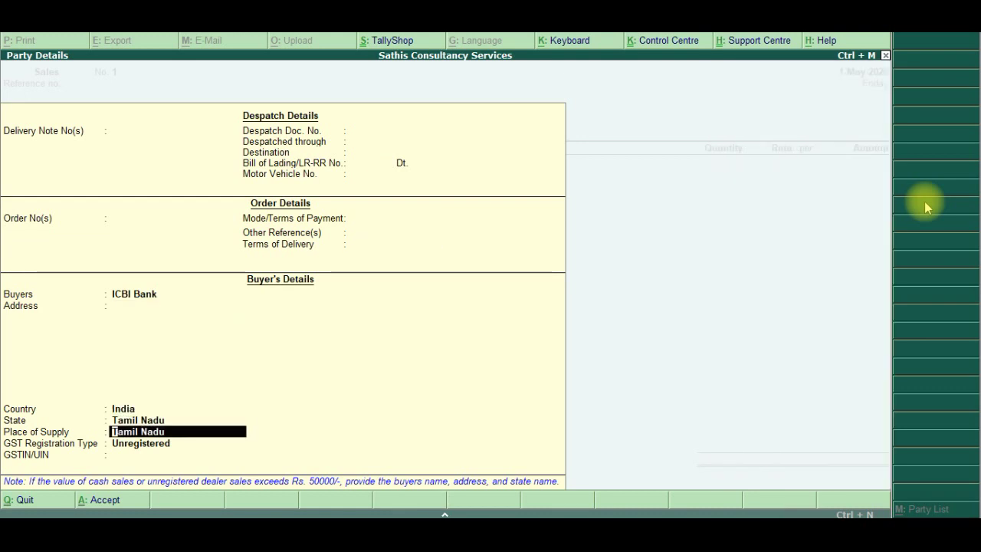
{"action": "key", "text": "Return"}
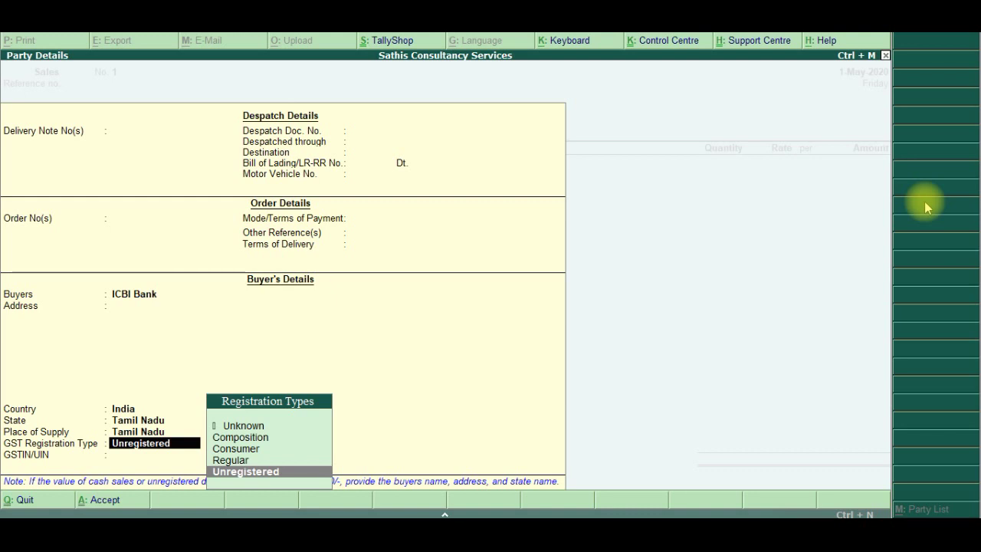
{"action": "key", "text": "Up"}
{"action": "key", "text": "Up"}
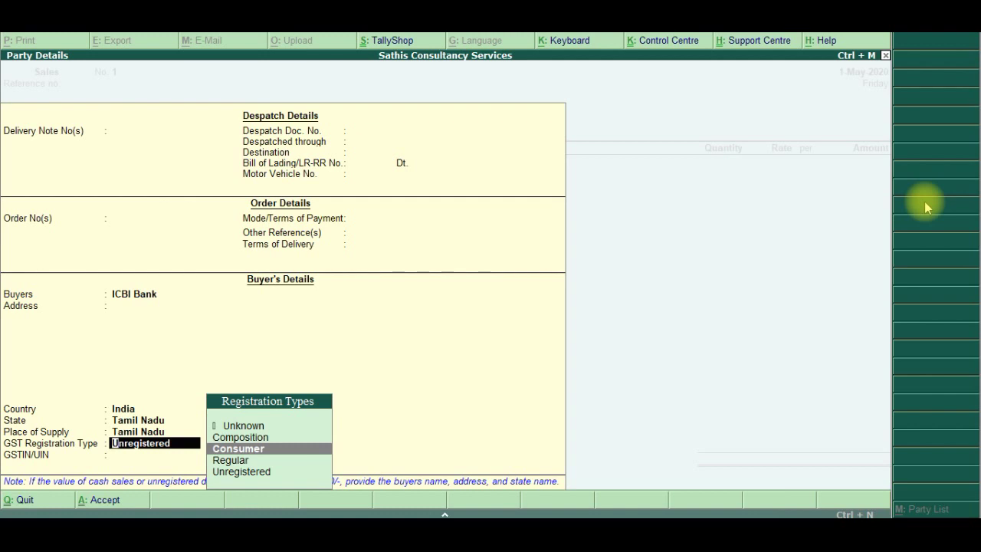
{"action": "key", "text": "BackSpace"}
{"action": "key", "text": "BackSpace"}
{"action": "key", "text": "BackSpace"}
{"action": "key", "text": "BackSpace"}
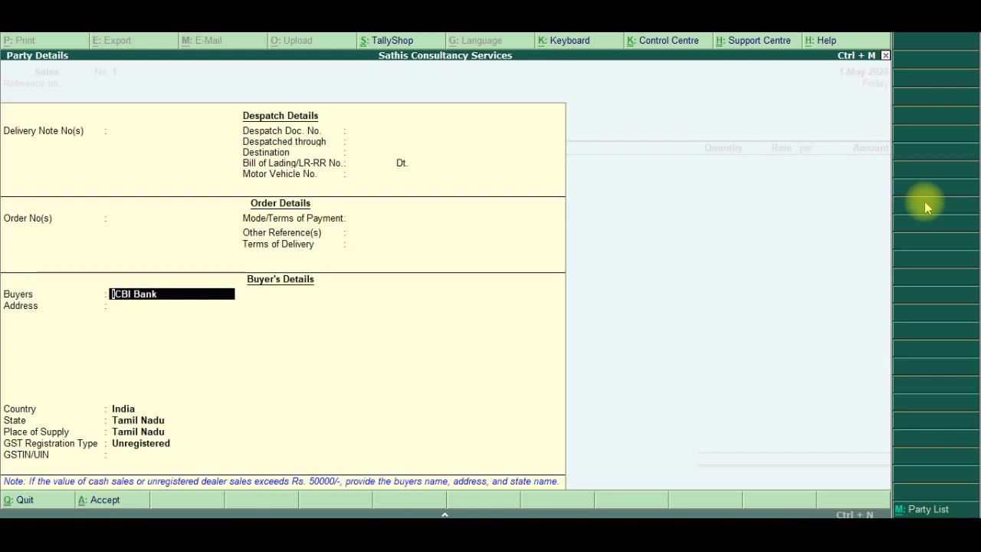
{"action": "key", "text": "alt+Tab"}
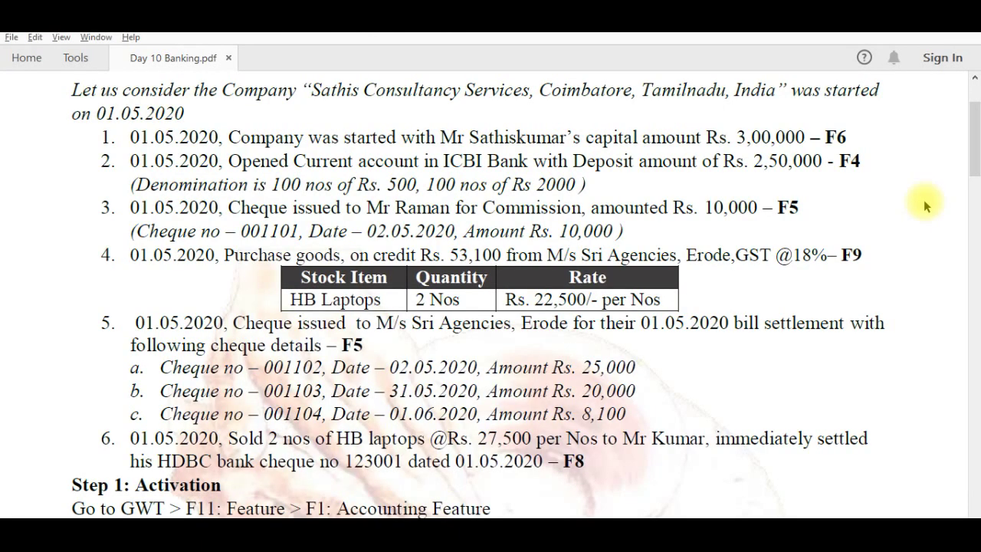
{"action": "key", "text": "alt+Tab"}
{"action": "key", "text": "BackSpace"}
{"action": "type", "text": "Mr"}
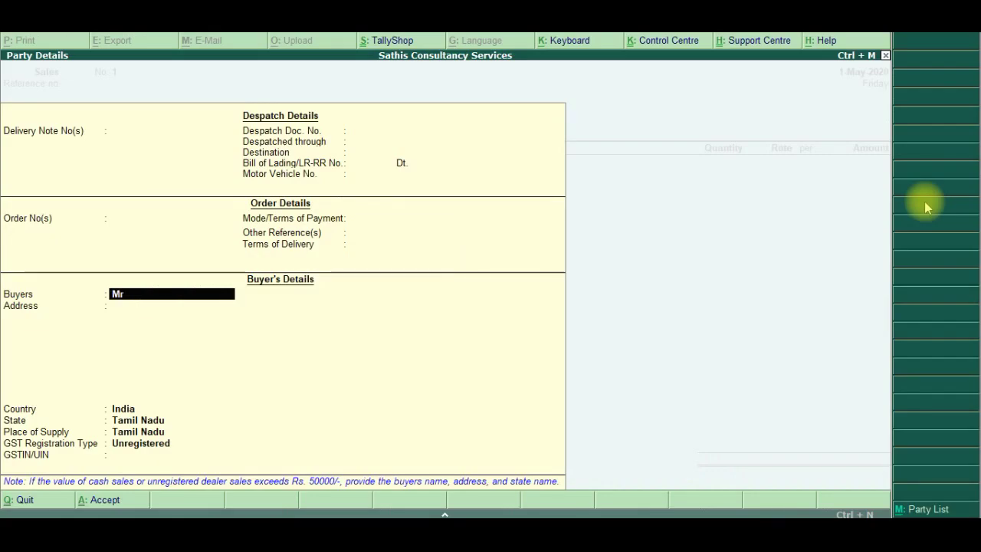
{"action": "type", "text": " Kumar"}
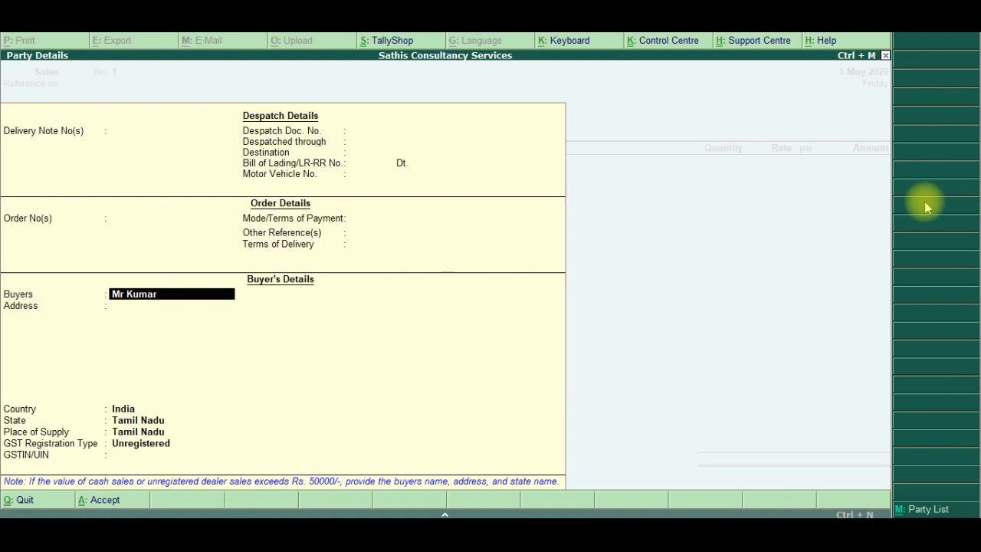
{"action": "key", "text": "Return"}
{"action": "key", "text": "Return"}
{"action": "key", "text": "Return"}
{"action": "key", "text": "Return"}
{"action": "key", "text": "Return"}
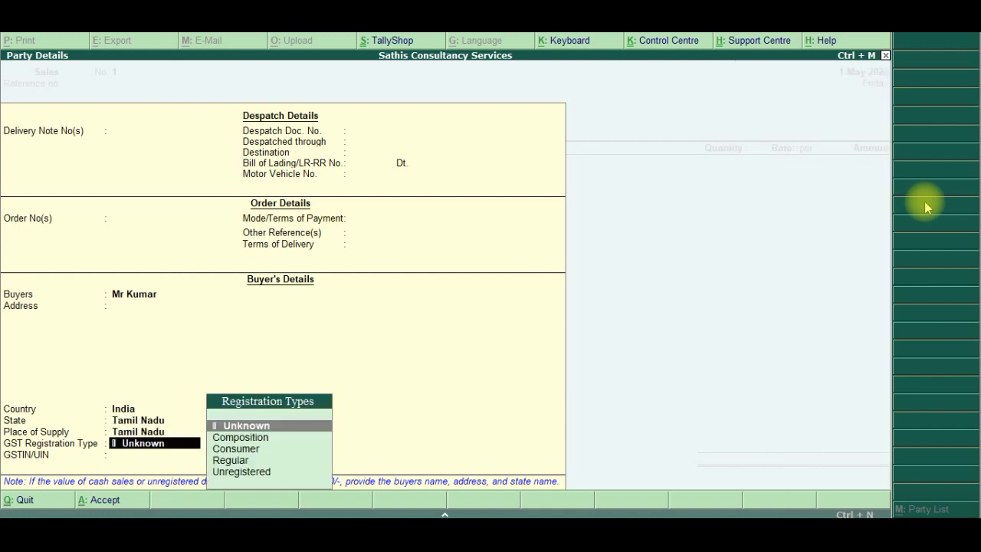
{"action": "key", "text": "Down"}
{"action": "key", "text": "Down"}
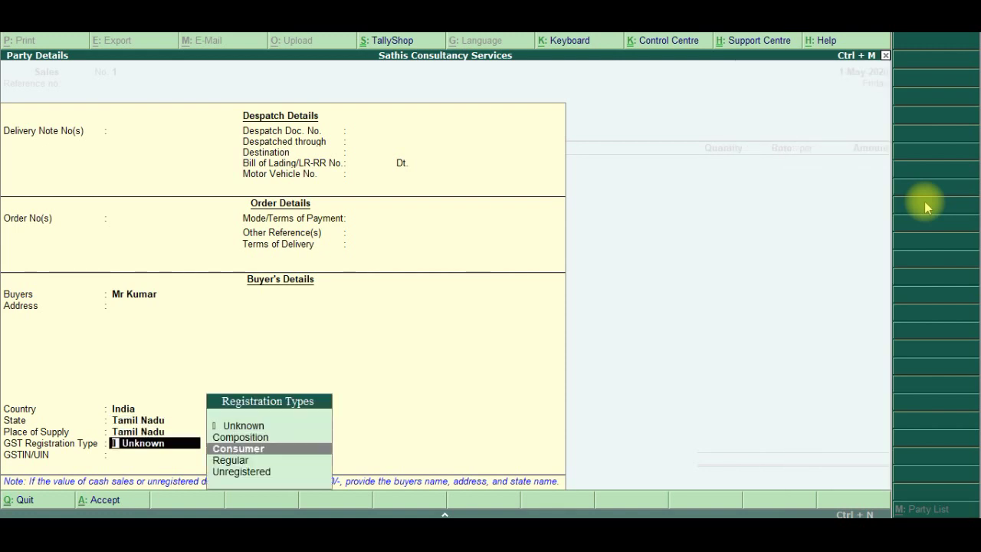
{"action": "key", "text": "Return"}
{"action": "key", "text": "Return"}
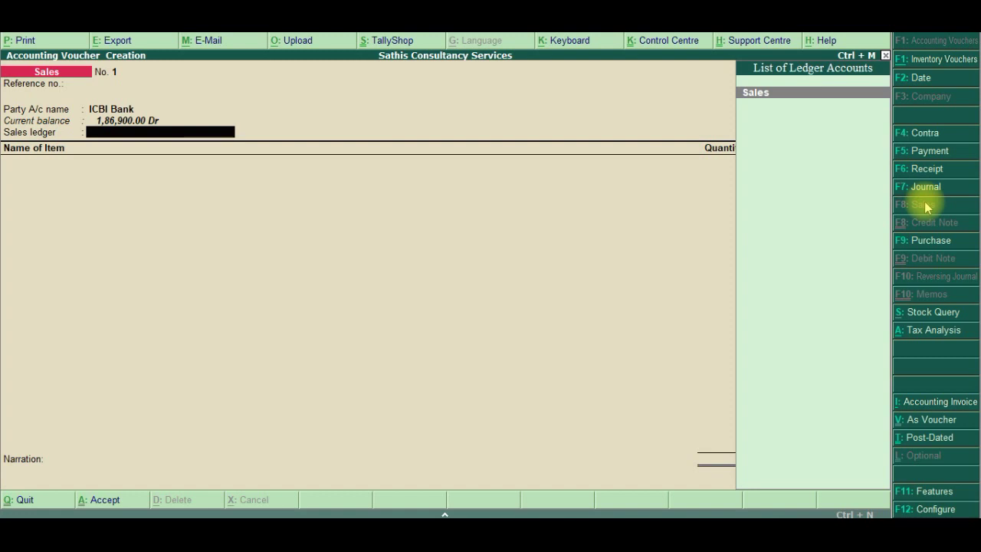
Add 2 Nos of HB Laptop at 27,500 under the Sales ledger
{"action": "key", "text": "Return"}
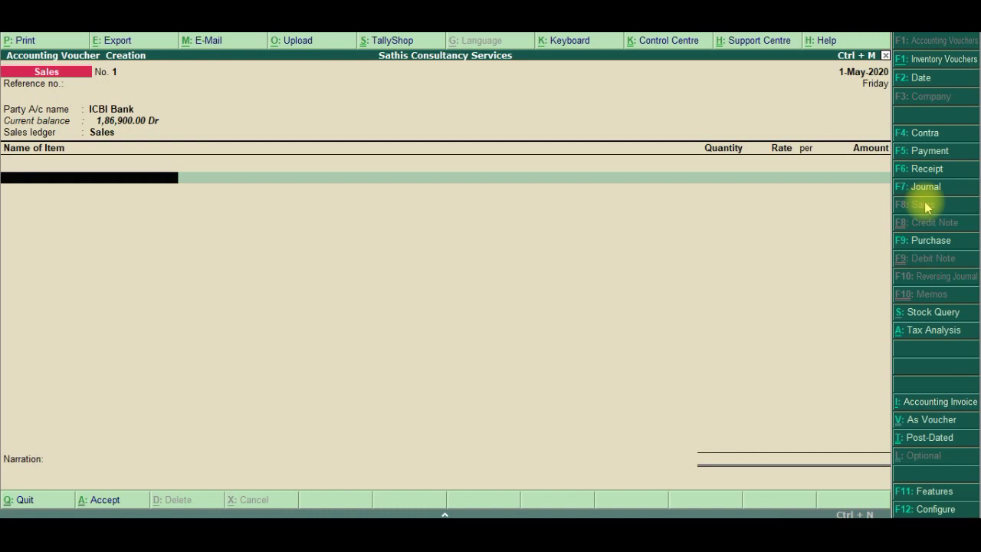
{"action": "type", "text": "hb"}
{"action": "key", "text": "Return"}
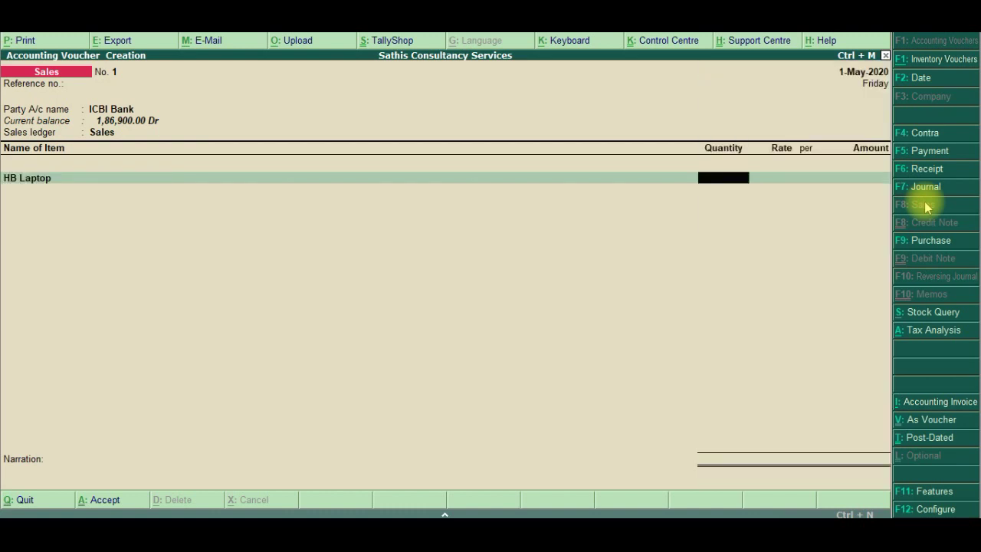
{"action": "type", "text": "3"}
{"action": "key", "text": "BackSpace"}
{"action": "type", "text": "2"}
{"action": "key", "text": "Return"}
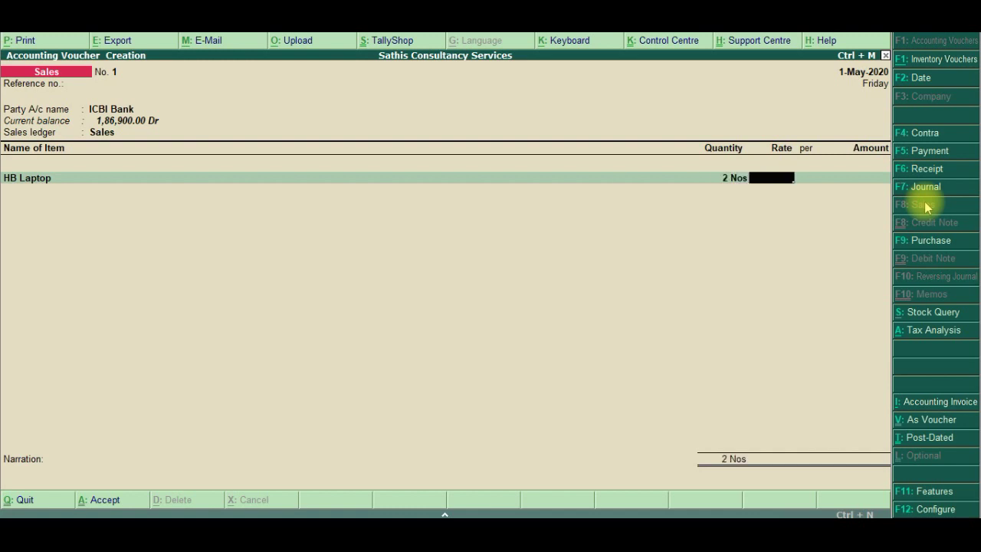
{"action": "type", "text": "27,500"}
{"action": "key", "text": "Return"}
{"action": "key", "text": "Return"}
{"action": "key", "text": "Return"}
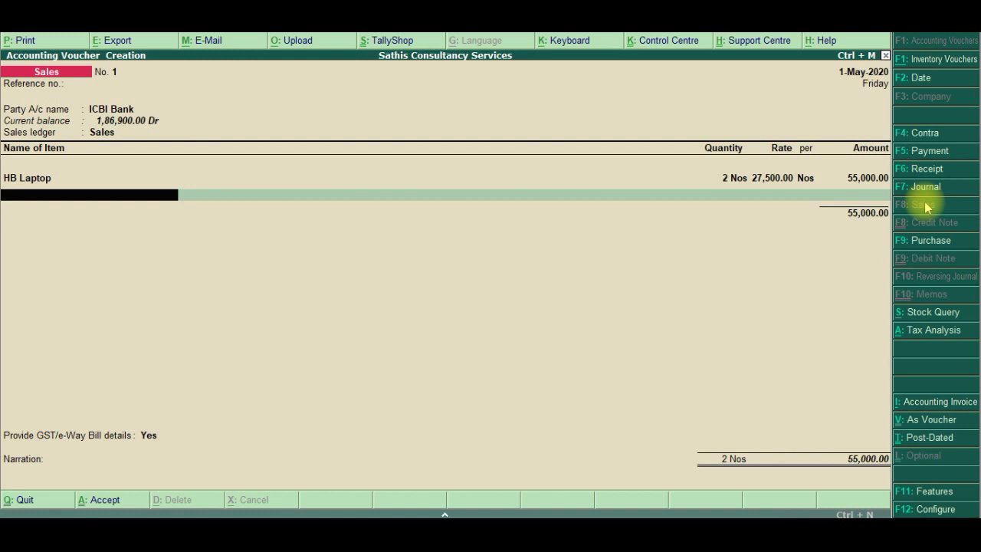
{"action": "key", "text": "Return"}
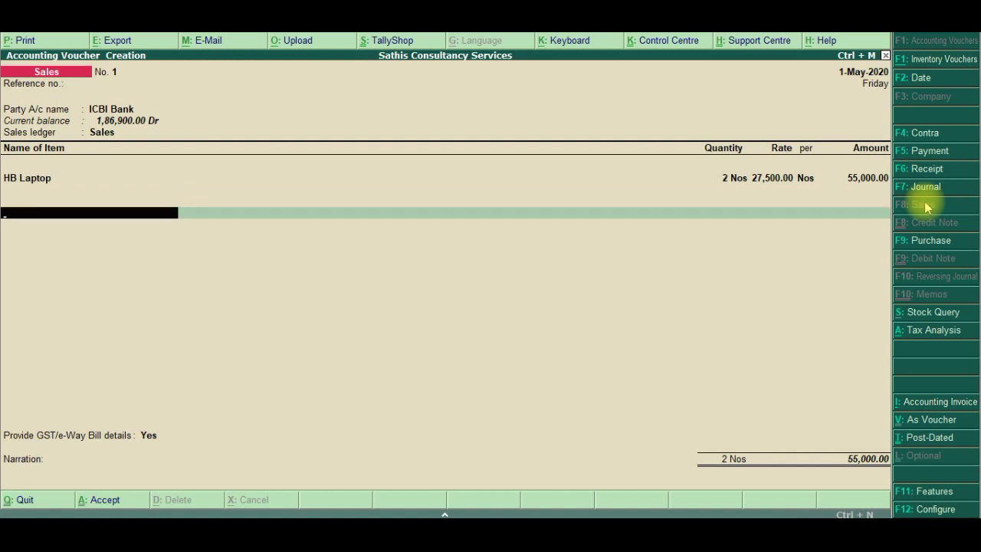
Add Central Tax and State Tax of 4,950.00 each to the sale
{"action": "type", "text": "C"}
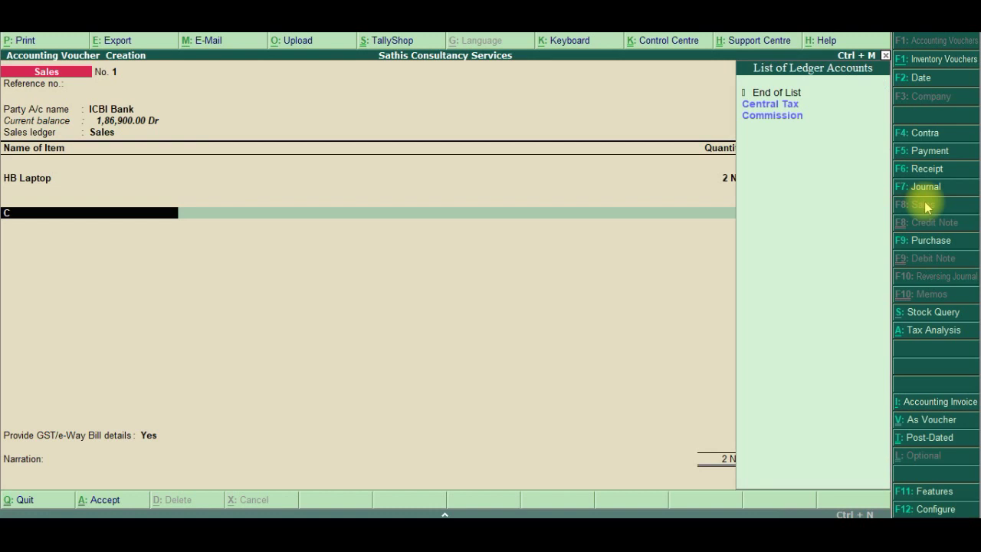
{"action": "key", "text": "Down"}
{"action": "key", "text": "Return"}
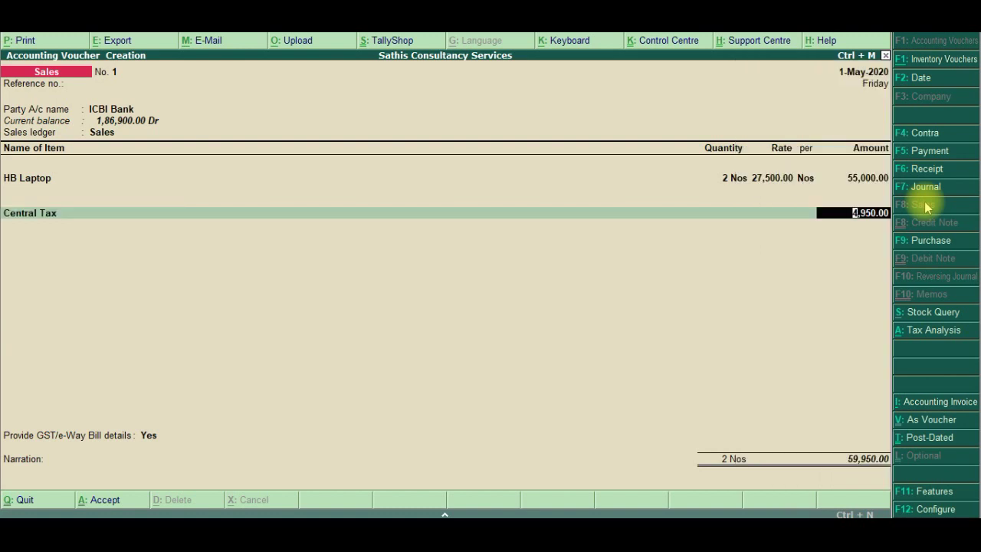
{"action": "key", "text": "Return"}
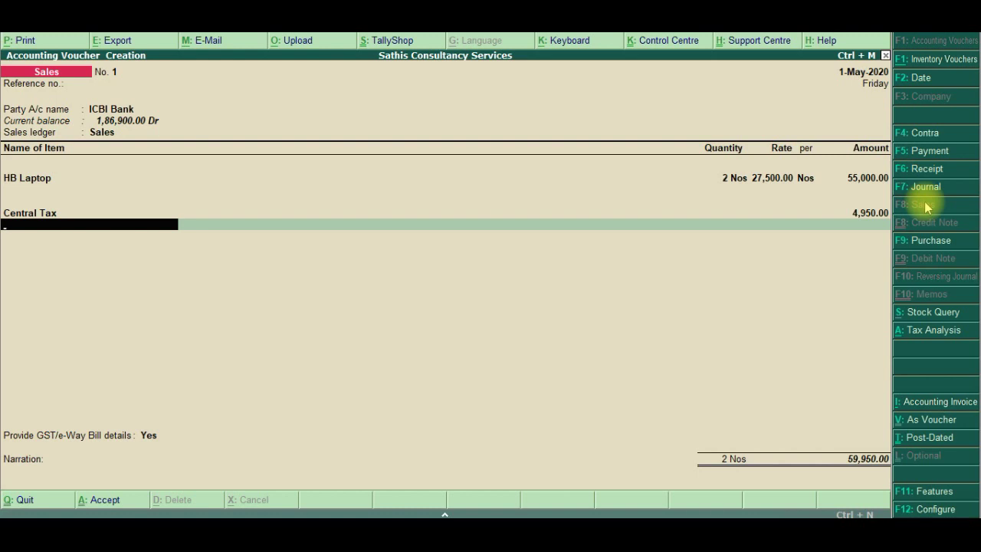
{"action": "type", "text": "St"}
{"action": "key", "text": "Return"}
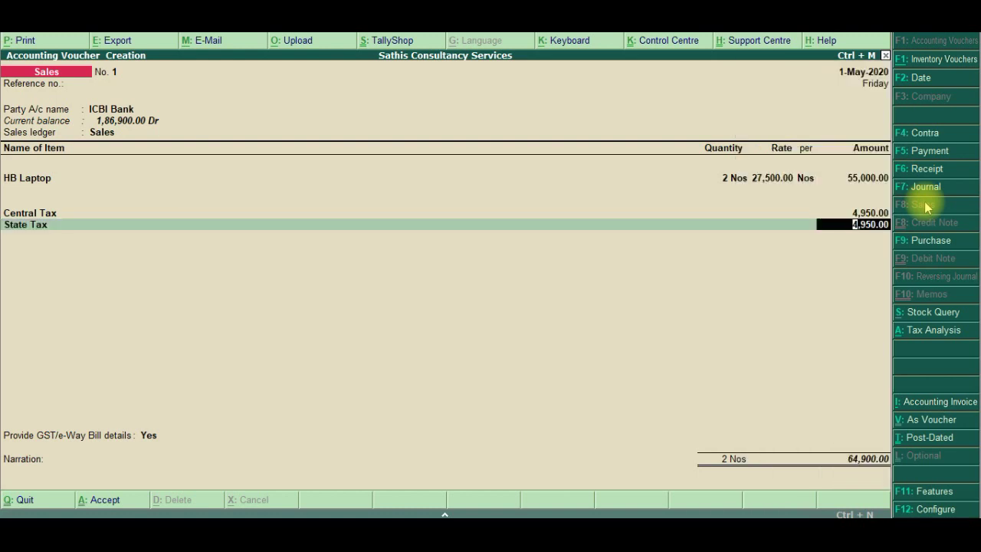
{"action": "key", "text": "Return"}
{"action": "key", "text": "Return"}
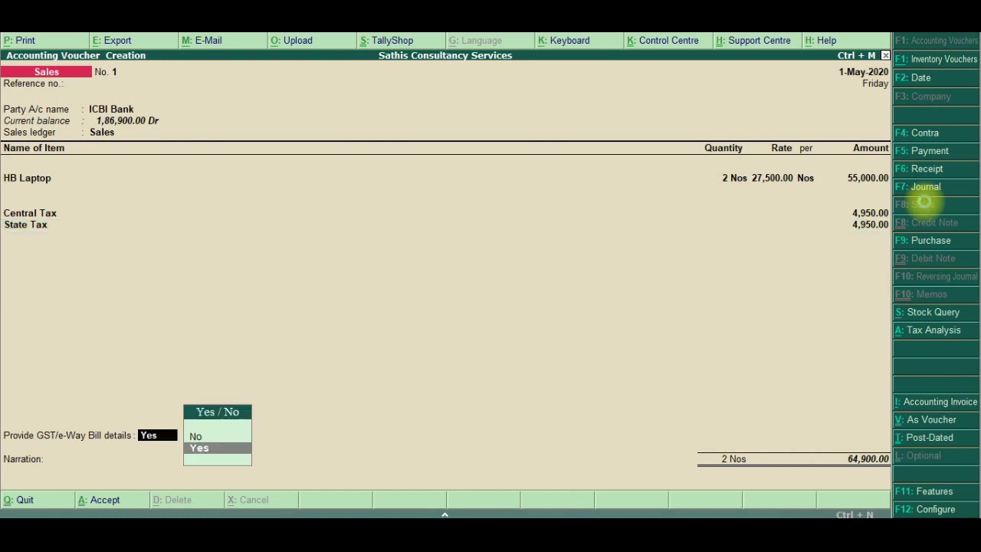
{"action": "key", "text": "Return"}
{"action": "key", "text": "Return"}
{"action": "key", "text": "Return"}
{"action": "key", "text": "Return"}
{"action": "key", "text": "Return"}
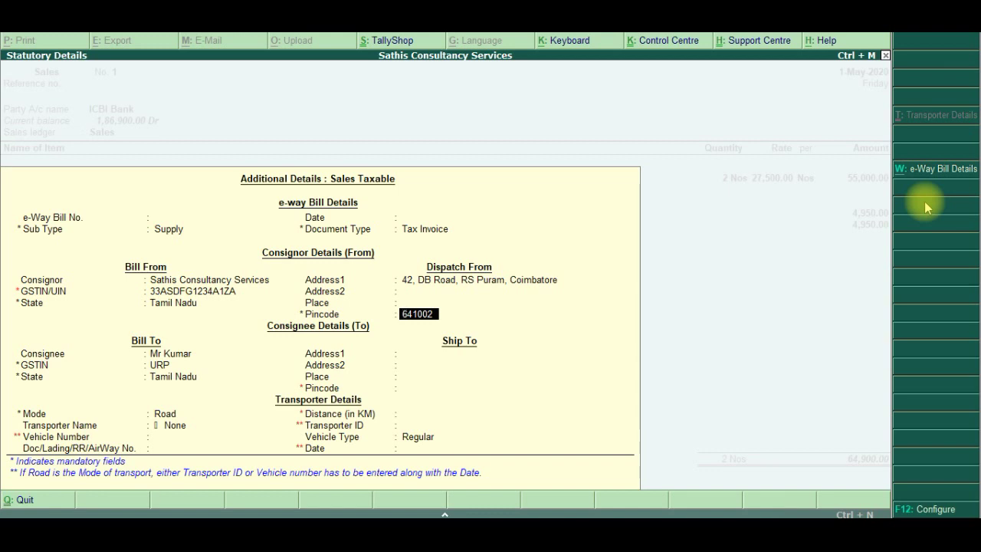
Accept the dispatch, consignee and Ship To details, keeping vehicle type Regular
{"action": "key", "text": "Return"}
{"action": "key", "text": "Return"}
{"action": "key", "text": "Return"}
{"action": "key", "text": "Return"}
{"action": "key", "text": "Return"}
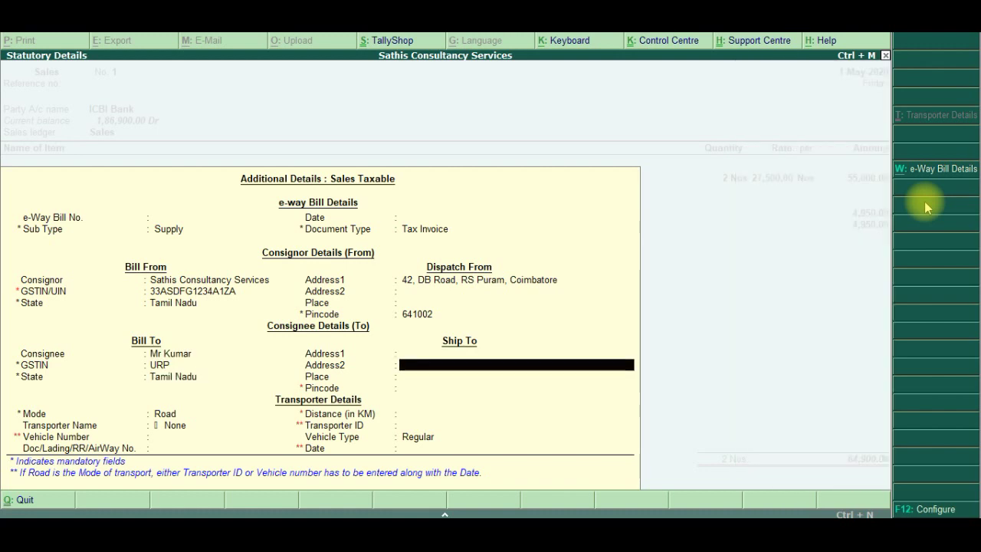
{"action": "key", "text": "Return"}
{"action": "key", "text": "Return"}
{"action": "key", "text": "Return"}
{"action": "key", "text": "Return"}
{"action": "key", "text": "Return"}
{"action": "key", "text": "Return"}
{"action": "key", "text": "Return"}
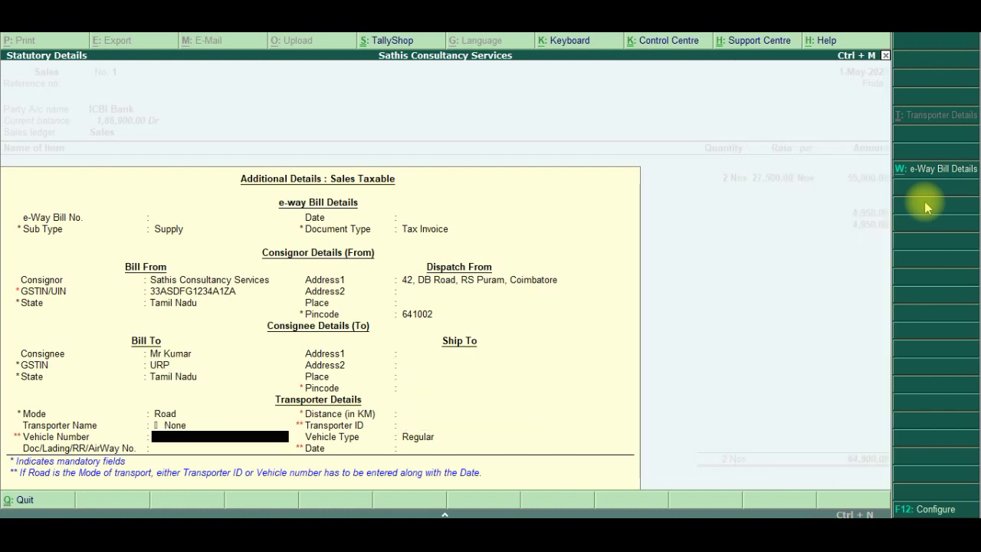
{"action": "key", "text": "Return"}
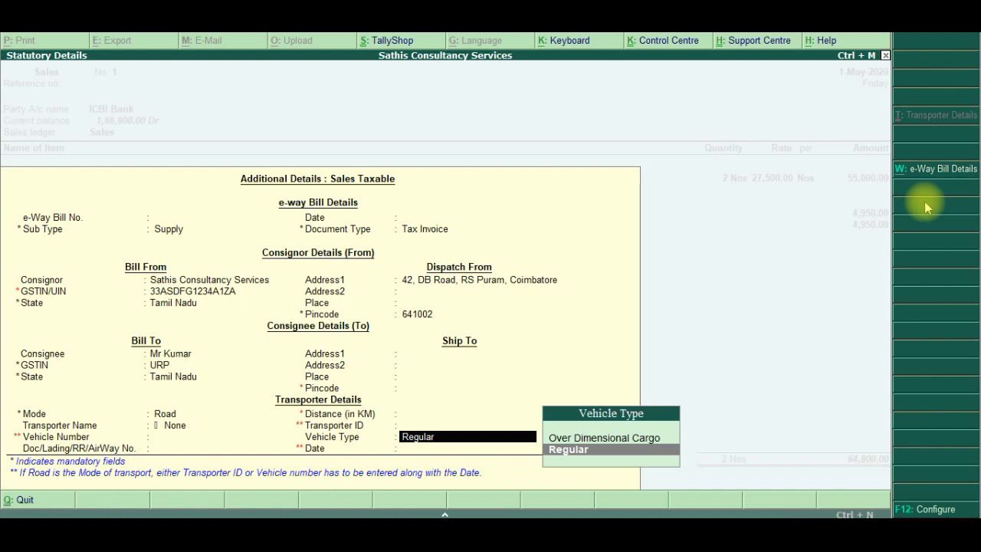
{"action": "key", "text": "Return"}
{"action": "key", "text": "Return"}
{"action": "key", "text": "Return"}
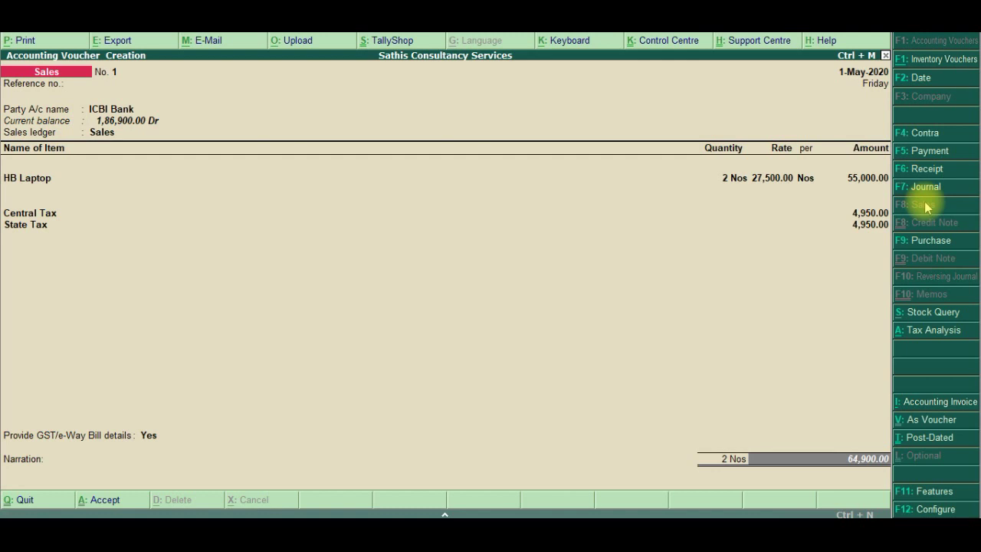
Record cheque number 123001 dated 1-May-2020 in the ICBI Bank allocation
{"action": "key", "text": "Return"}
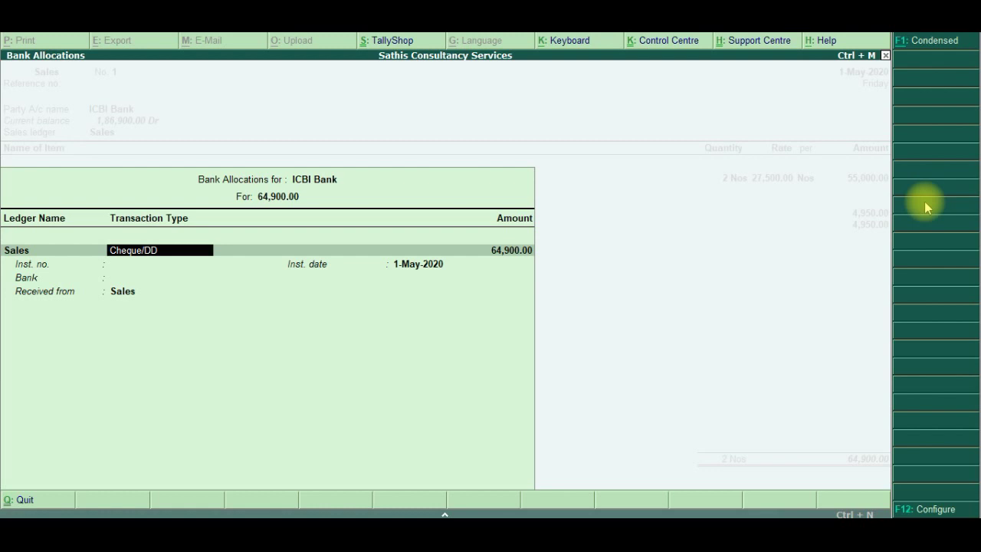
{"action": "key", "text": "Return"}
{"action": "key", "text": "Return"}
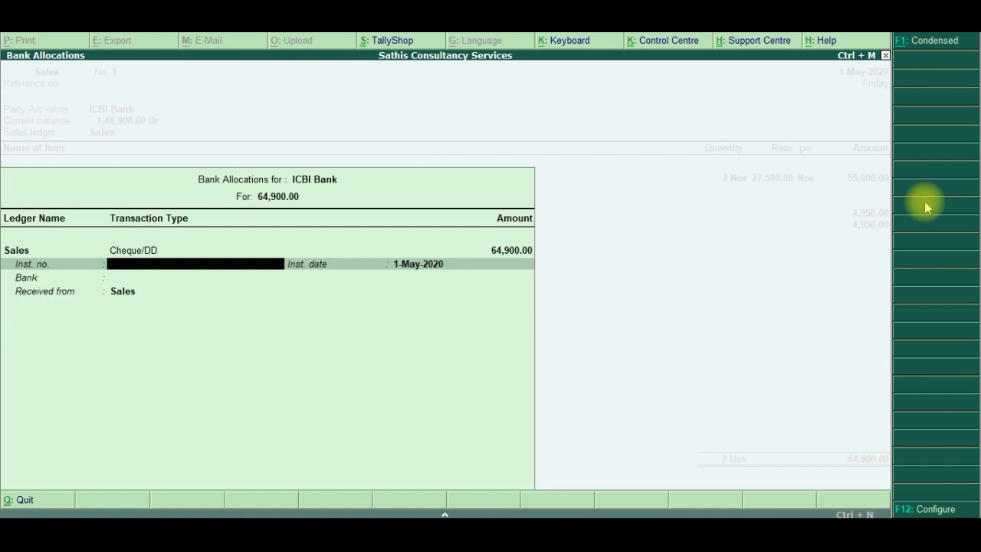
{"action": "key", "text": "alt+Tab"}
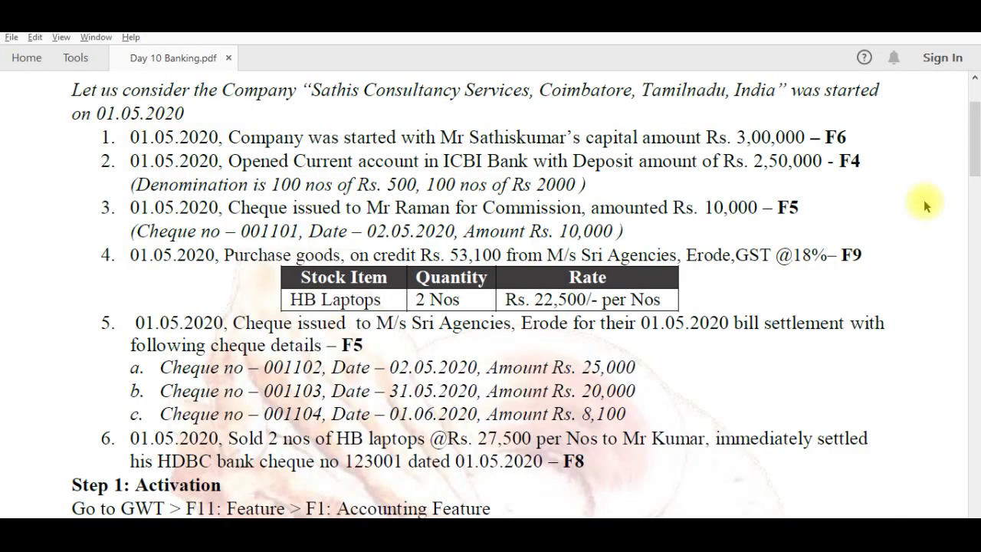
{"action": "key", "text": "alt+Tab"}
{"action": "type", "text": "123001"}
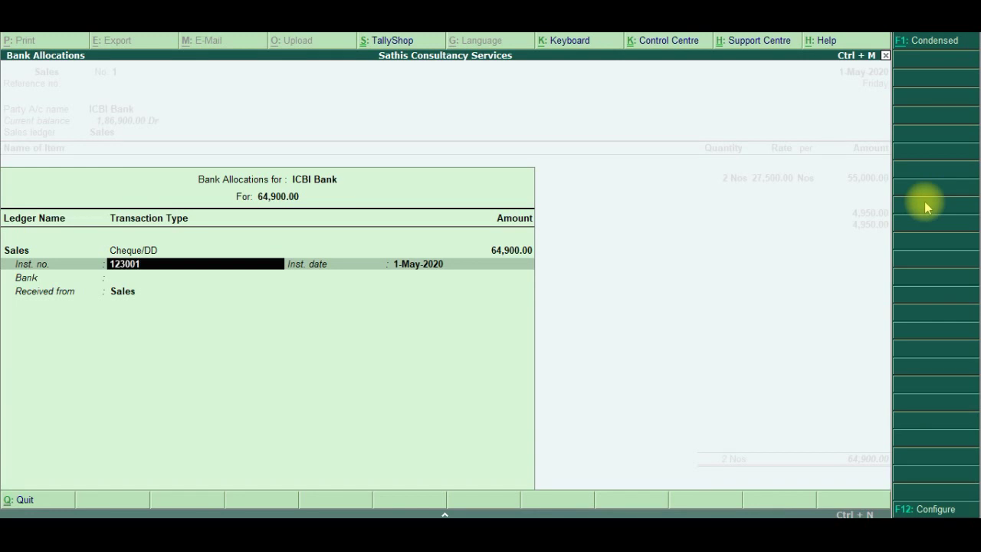
{"action": "key", "text": "Return"}
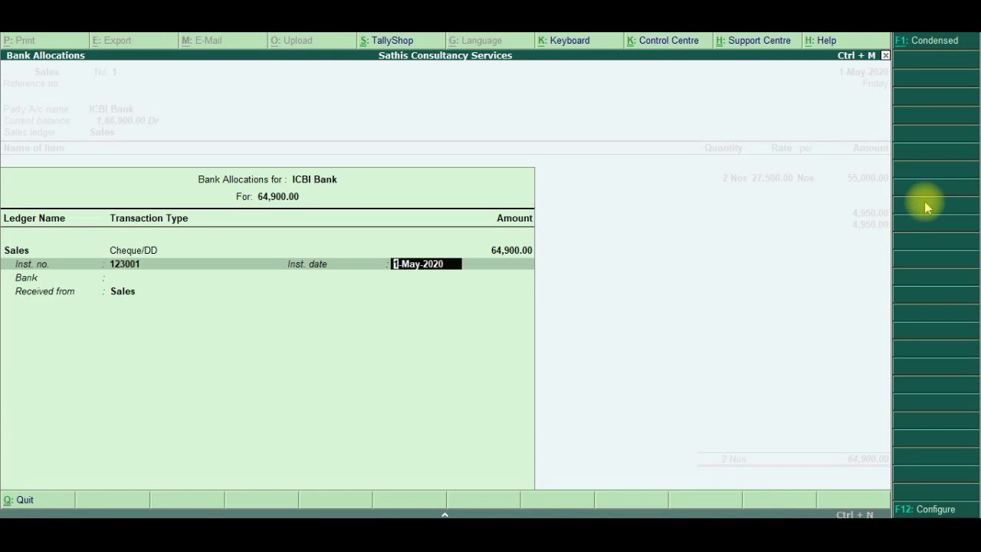
{"action": "key", "text": "alt+Tab"}
{"action": "key", "text": "alt+Tab"}
{"action": "key", "text": "Return"}
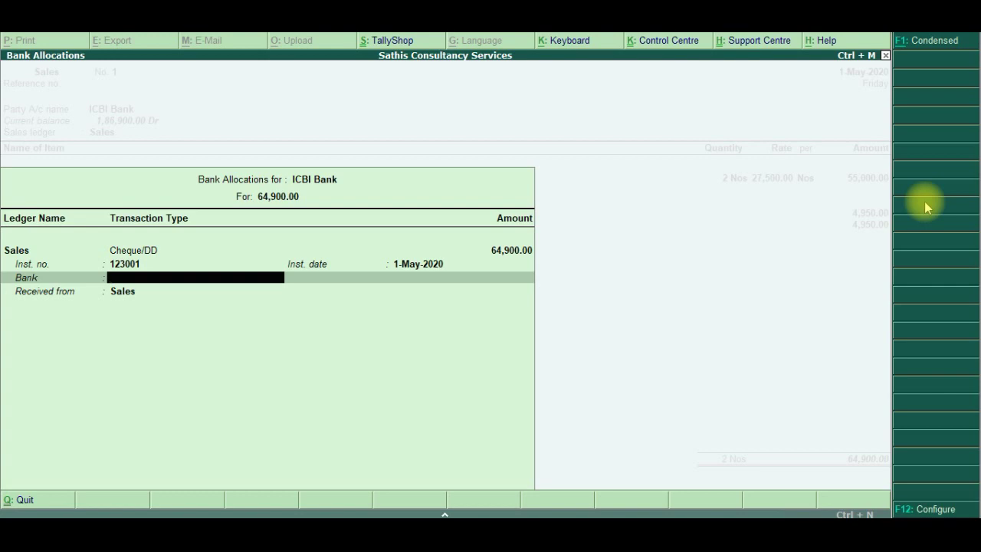
Set the cheque's bank to Not Applicable and enter the payer's name
{"action": "key", "text": "alt+Tab"}
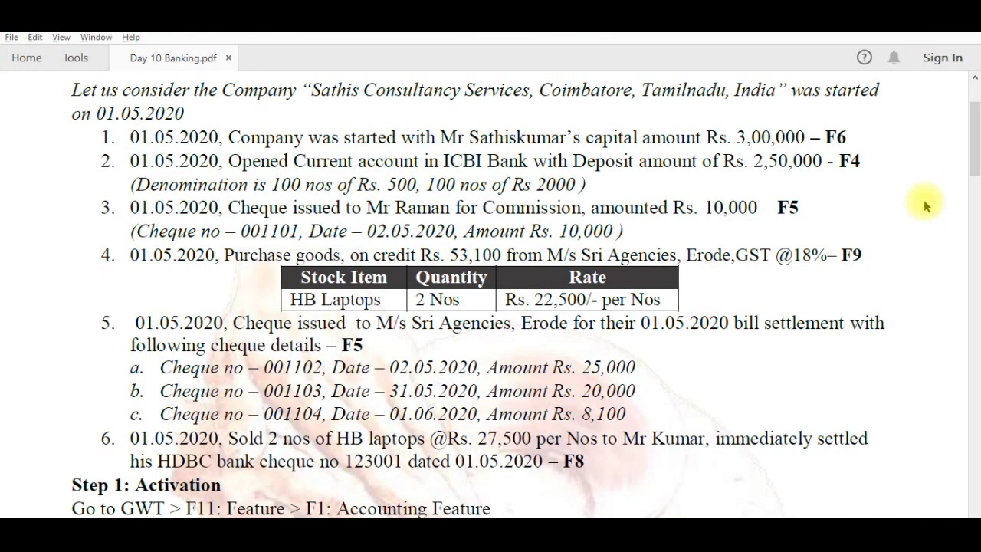
{"action": "key", "text": "alt+Tab"}
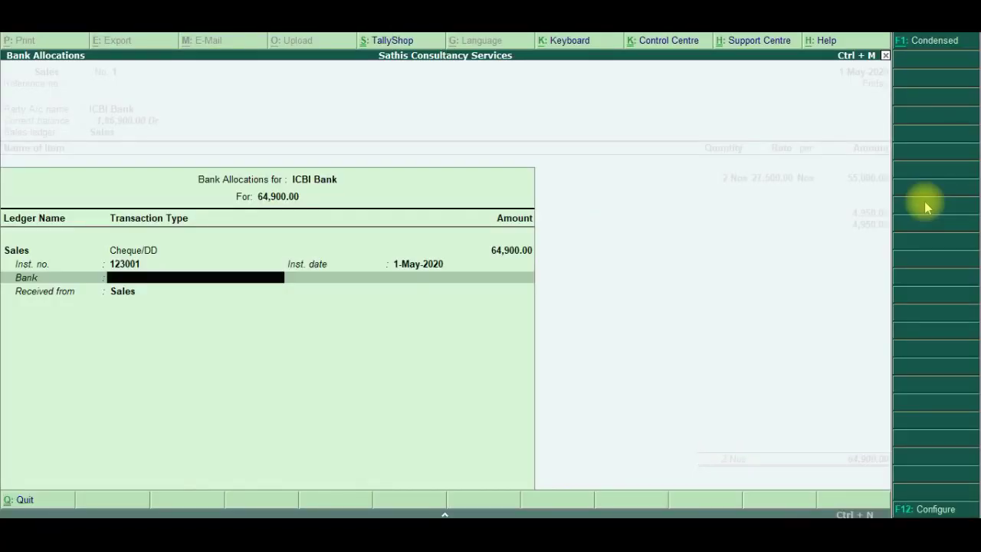
{"action": "type", "text": "N"}
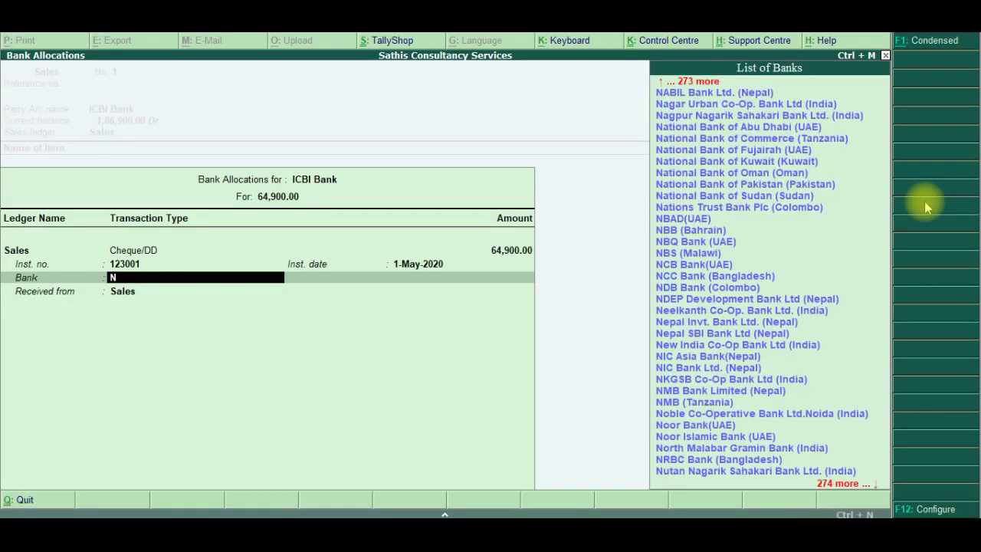
{"action": "key", "text": "Up"}
{"action": "key", "text": "Up"}
{"action": "key", "text": "Up"}
{"action": "key", "text": "Up"}
{"action": "key", "text": "Up"}
{"action": "key", "text": "Up"}
{"action": "key", "text": "Up"}
{"action": "key", "text": "Up"}
{"action": "key", "text": "Up"}
{"action": "key", "text": "Up"}
{"action": "key", "text": "Up"}
{"action": "key", "text": "Up"}
{"action": "key", "text": "Up"}
{"action": "key", "text": "Up"}
{"action": "key", "text": "Up"}
{"action": "key", "text": "Up"}
{"action": "key", "text": "Up"}
{"action": "key", "text": "Up"}
{"action": "key", "text": "Up"}
{"action": "key", "text": "Up"}
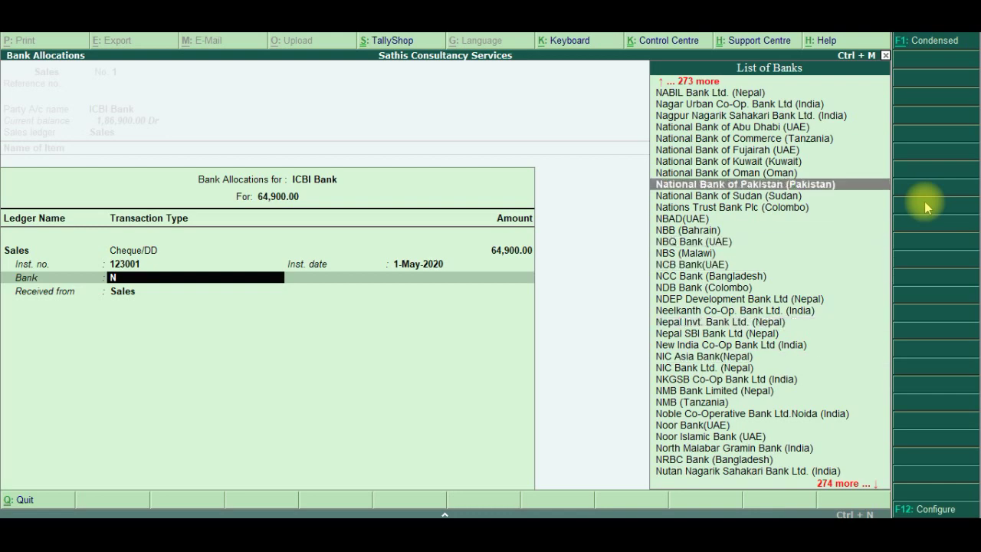
{"action": "key", "text": "Up"}
{"action": "key", "text": "Up"}
{"action": "key", "text": "Up"}
{"action": "key", "text": "Up"}
{"action": "key", "text": "Up"}
{"action": "key", "text": "Up"}
{"action": "key", "text": "Up"}
{"action": "key", "text": "Up"}
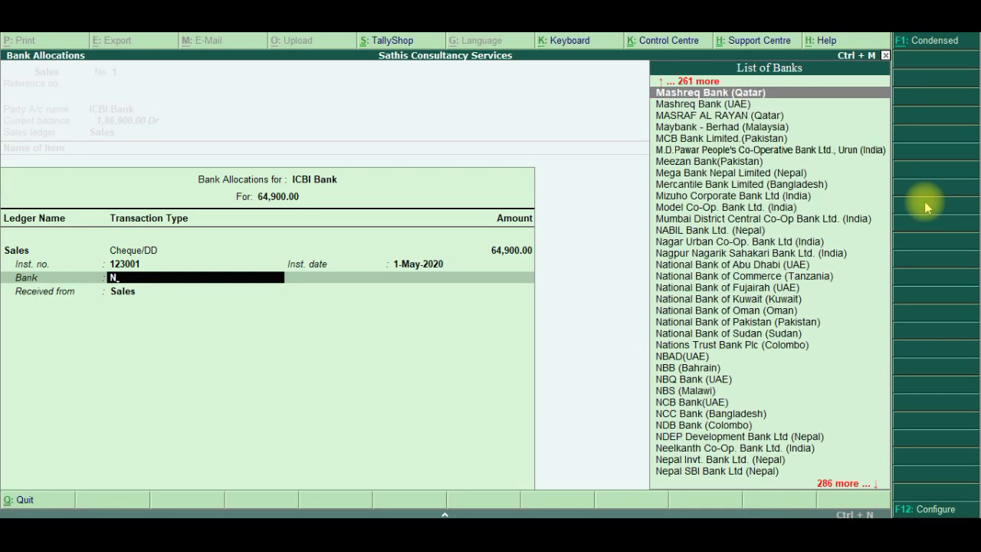
{"action": "key", "text": "Up"}
{"action": "key", "text": "Up"}
{"action": "key", "text": "Up"}
{"action": "key", "text": "Up"}
{"action": "key", "text": "Up"}
{"action": "key", "text": "Up"}
{"action": "key", "text": "Up"}
{"action": "key", "text": "Up"}
{"action": "key", "text": "Up"}
{"action": "key", "text": "Up"}
{"action": "key", "text": "Up"}
{"action": "key", "text": "Up"}
{"action": "key", "text": "Up"}
{"action": "key", "text": "Up"}
{"action": "key", "text": "Up"}
{"action": "key", "text": "Up"}
{"action": "key", "text": "Up"}
{"action": "key", "text": "Up"}
{"action": "key", "text": "Up"}
{"action": "key", "text": "Up"}
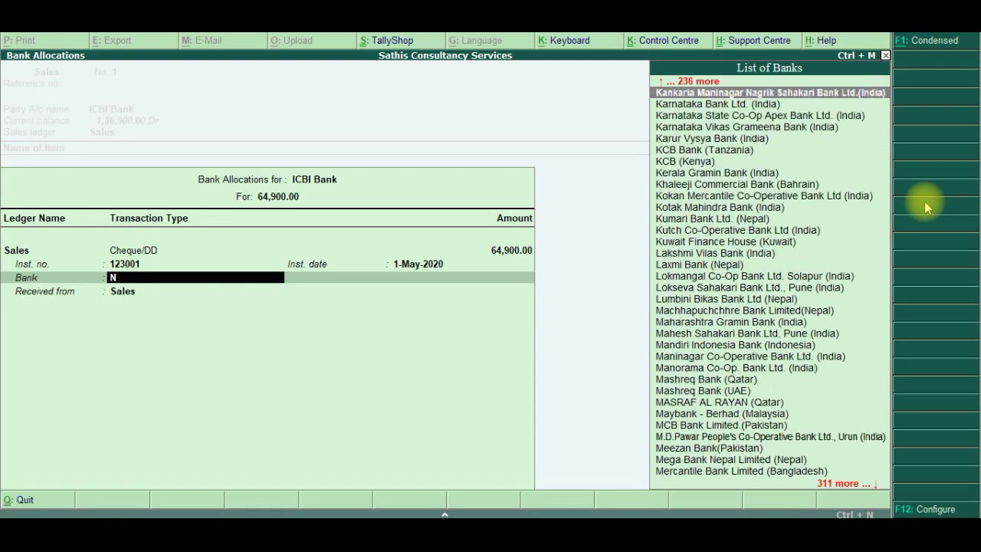
{"action": "key", "text": "Up"}
{"action": "key", "text": "Up"}
{"action": "key", "text": "Up"}
{"action": "key", "text": "Up"}
{"action": "key", "text": "Up"}
{"action": "key", "text": "Up"}
{"action": "key", "text": "Up"}
{"action": "key", "text": "Up"}
{"action": "key", "text": "Up"}
{"action": "key", "text": "Up"}
{"action": "key", "text": "Up"}
{"action": "key", "text": "Up"}
{"action": "key", "text": "Up"}
{"action": "key", "text": "Up"}
{"action": "key", "text": "Up"}
{"action": "key", "text": "Up"}
{"action": "key", "text": "Up"}
{"action": "key", "text": "Up"}
{"action": "key", "text": "Up"}
{"action": "key", "text": "Up"}
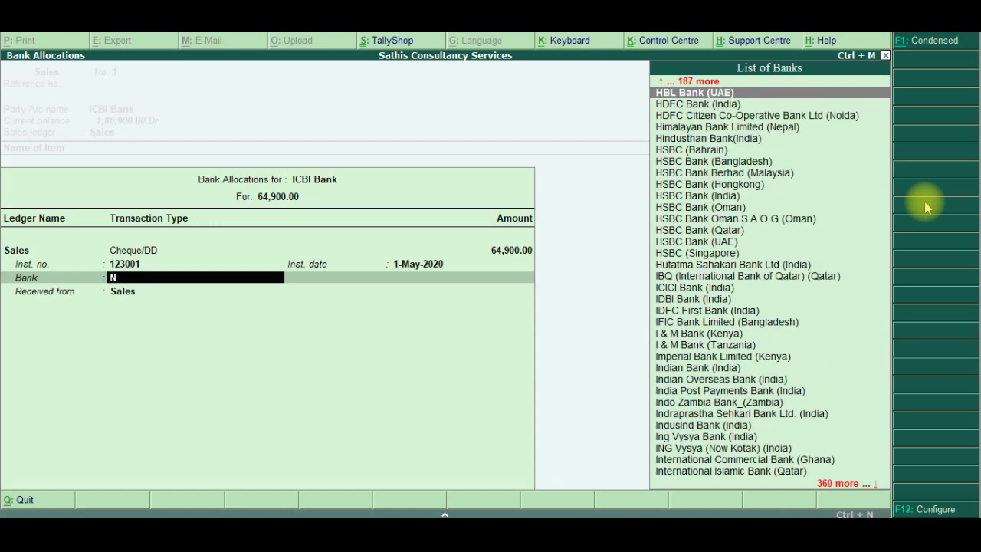
{"action": "key", "text": "Up"}
{"action": "key", "text": "Up"}
{"action": "key", "text": "Up"}
{"action": "key", "text": "Up"}
{"action": "key", "text": "Up"}
{"action": "key", "text": "Up"}
{"action": "key", "text": "Up"}
{"action": "key", "text": "Up"}
{"action": "key", "text": "Up"}
{"action": "key", "text": "Up"}
{"action": "key", "text": "Up"}
{"action": "key", "text": "Up"}
{"action": "key", "text": "Up"}
{"action": "key", "text": "Up"}
{"action": "key", "text": "Up"}
{"action": "key", "text": "Up"}
{"action": "key", "text": "Up"}
{"action": "key", "text": "Up"}
{"action": "key", "text": "Up"}
{"action": "key", "text": "Up"}
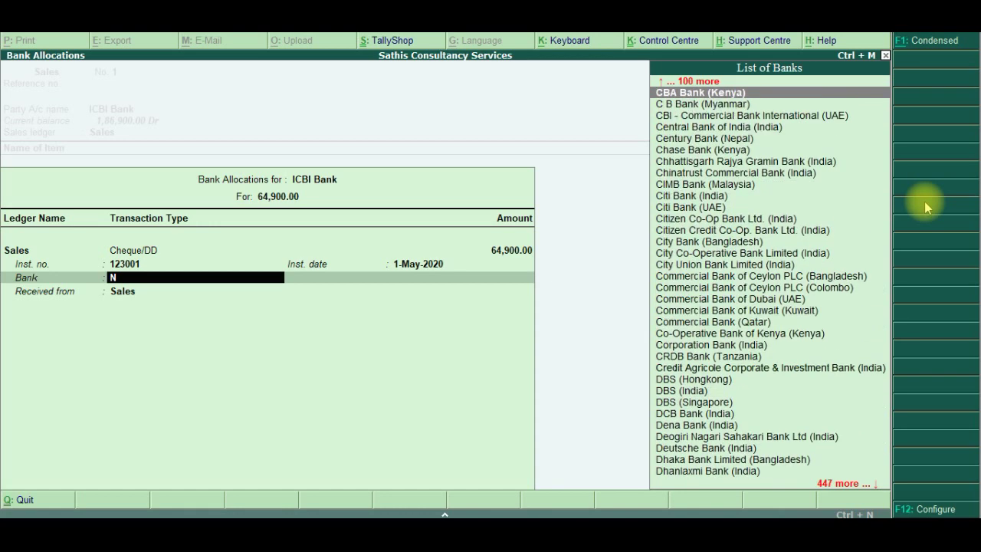
{"action": "key", "text": "Up"}
{"action": "key", "text": "Up"}
{"action": "key", "text": "Up"}
{"action": "key", "text": "Up"}
{"action": "key", "text": "Up"}
{"action": "key", "text": "Up"}
{"action": "key", "text": "Up"}
{"action": "key", "text": "Up"}
{"action": "key", "text": "Up"}
{"action": "key", "text": "Up"}
{"action": "key", "text": "Up"}
{"action": "key", "text": "Up"}
{"action": "key", "text": "Up"}
{"action": "key", "text": "Up"}
{"action": "key", "text": "Up"}
{"action": "key", "text": "Up"}
{"action": "key", "text": "Up"}
{"action": "key", "text": "Up"}
{"action": "key", "text": "Up"}
{"action": "key", "text": "Up"}
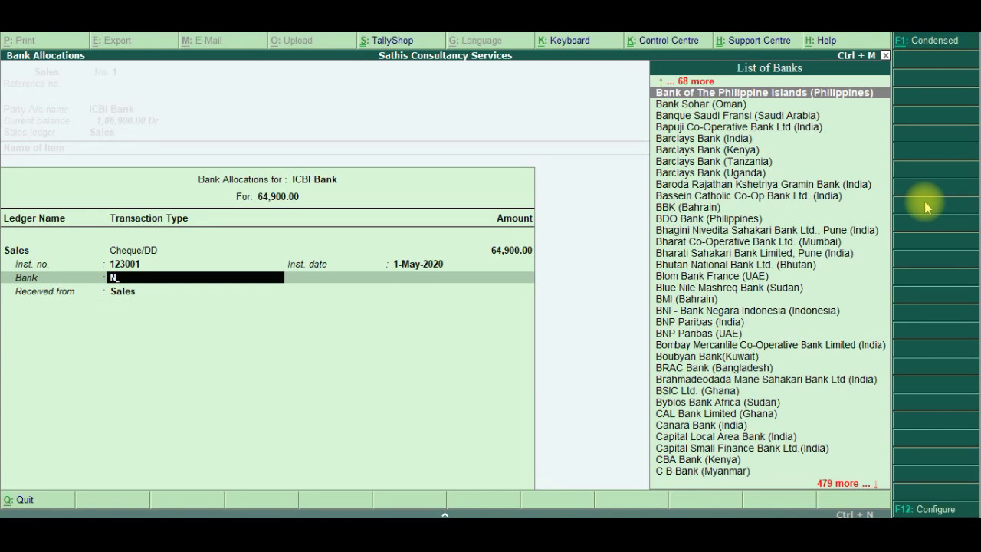
{"action": "key", "text": "Up"}
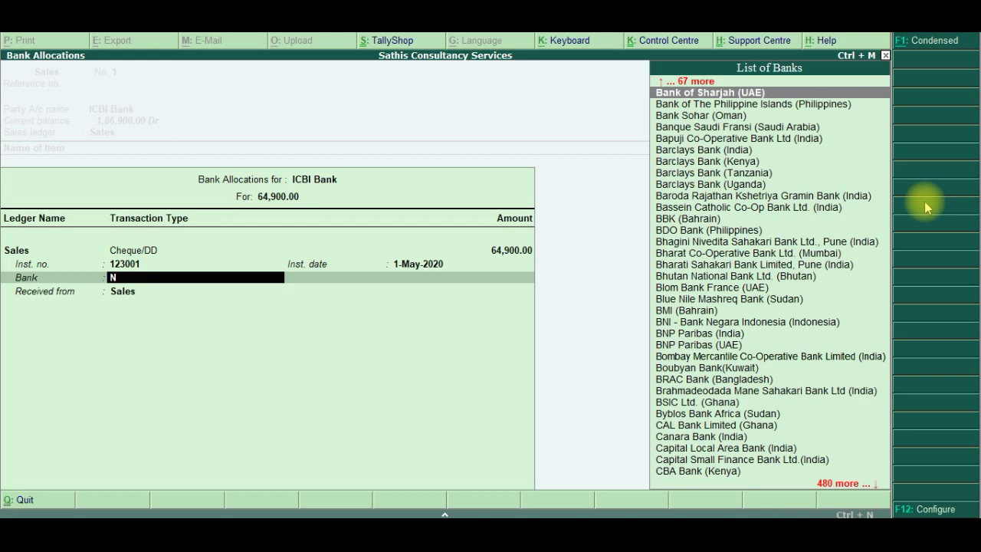
{"action": "key", "text": "Up"}
{"action": "key", "text": "Up"}
{"action": "key", "text": "Up"}
{"action": "key", "text": "Up"}
{"action": "key", "text": "Up"}
{"action": "key", "text": "Up"}
{"action": "key", "text": "Up"}
{"action": "key", "text": "Up"}
{"action": "key", "text": "Up"}
{"action": "key", "text": "Up"}
{"action": "key", "text": "Up"}
{"action": "key", "text": "Up"}
{"action": "key", "text": "Up"}
{"action": "key", "text": "Up"}
{"action": "key", "text": "Up"}
{"action": "key", "text": "Up"}
{"action": "key", "text": "Up"}
{"action": "key", "text": "Up"}
{"action": "key", "text": "Up"}
{"action": "key", "text": "Up"}
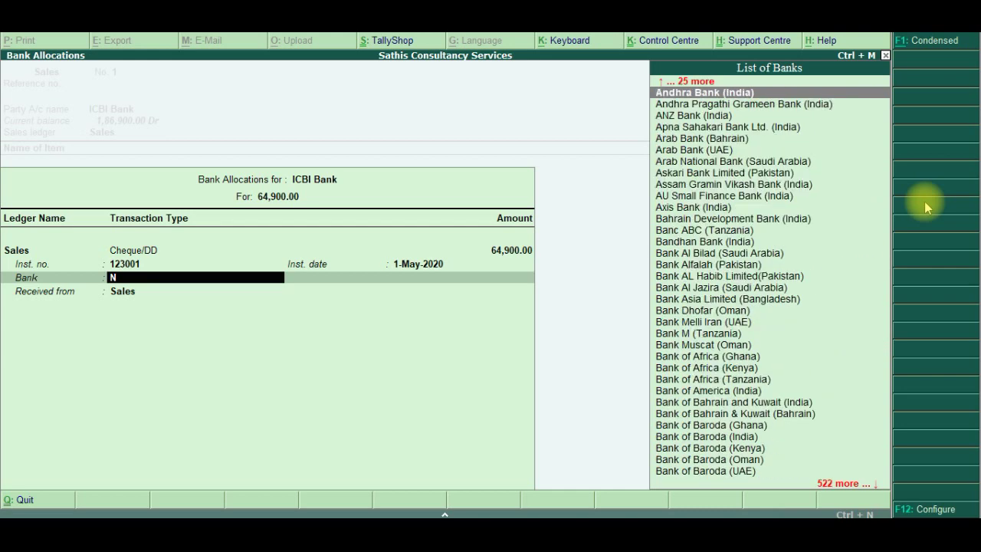
{"action": "key", "text": "Up"}
{"action": "key", "text": "Up"}
{"action": "key", "text": "Up"}
{"action": "key", "text": "Up"}
{"action": "key", "text": "Up"}
{"action": "key", "text": "Up"}
{"action": "key", "text": "Up"}
{"action": "key", "text": "Up"}
{"action": "key", "text": "Up"}
{"action": "key", "text": "Up"}
{"action": "key", "text": "Up"}
{"action": "key", "text": "Up"}
{"action": "key", "text": "Up"}
{"action": "key", "text": "Up"}
{"action": "key", "text": "Up"}
{"action": "key", "text": "Up"}
{"action": "key", "text": "Up"}
{"action": "key", "text": "Up"}
{"action": "key", "text": "Up"}
{"action": "key", "text": "Up"}
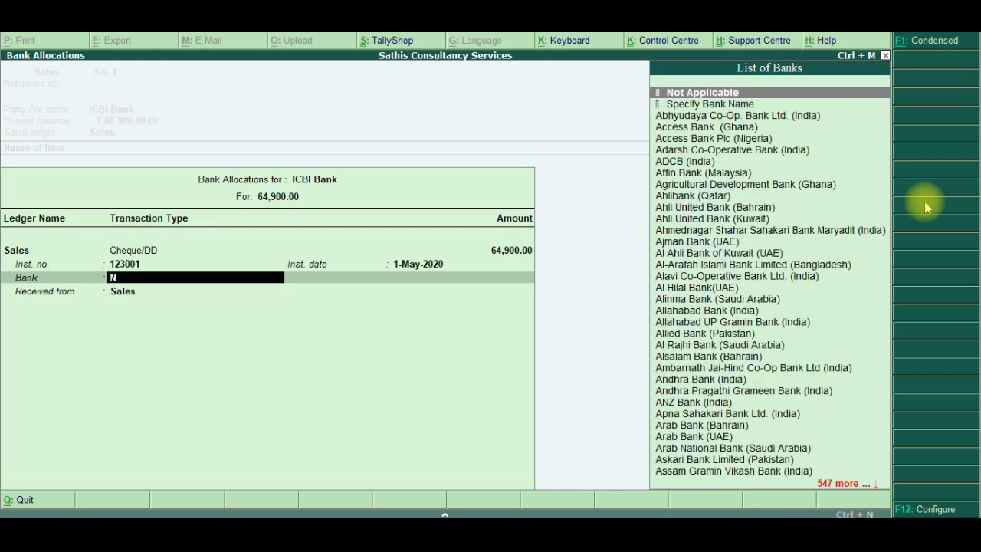
{"action": "key", "text": "Return"}
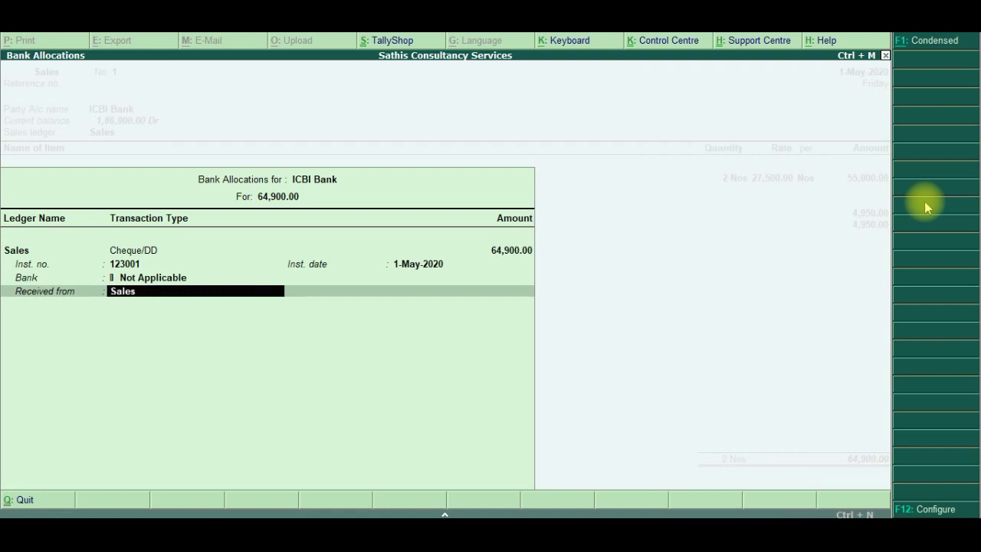
{"action": "key", "text": "alt+Tab"}
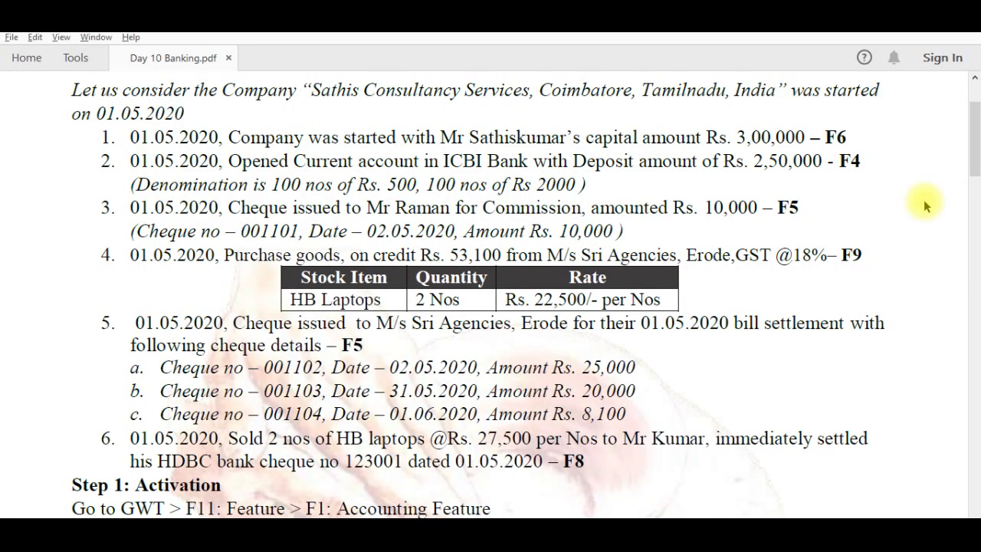
{"action": "key", "text": "alt+Tab"}
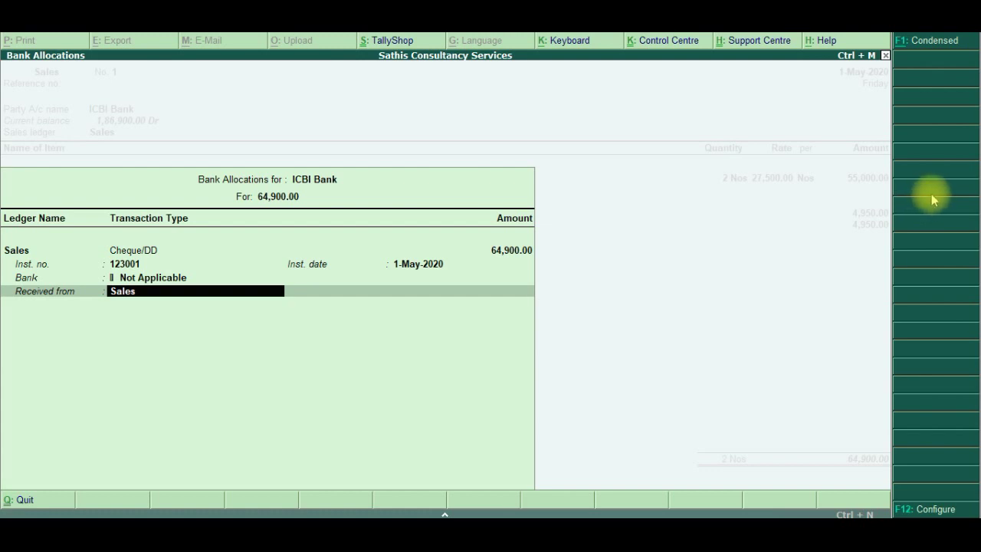
{"action": "type", "text": "Mr Parmar"}
{"action": "key", "text": "Return"}
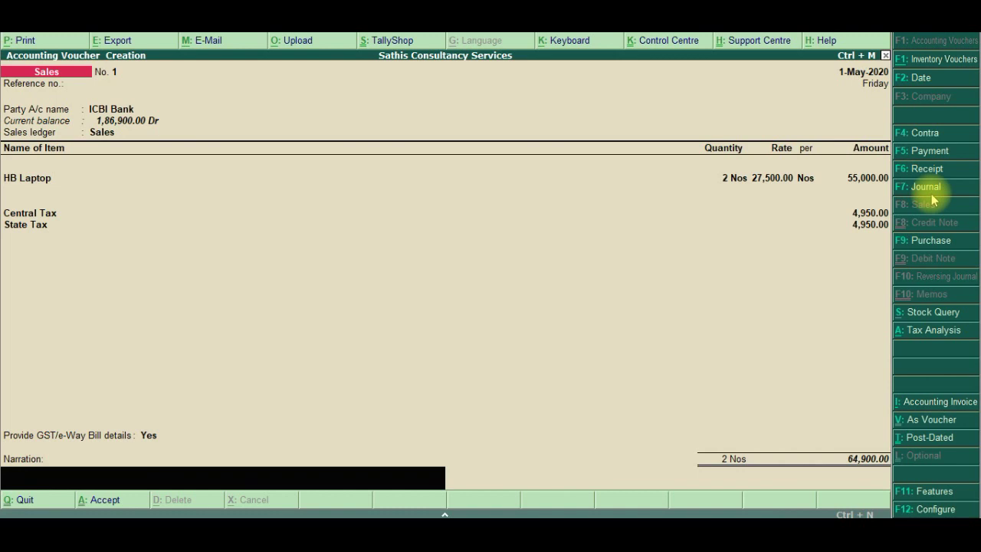
Save Sales No. 1 for 64,900.00 past the e-Way Bill warning
{"action": "key", "text": "Return"}
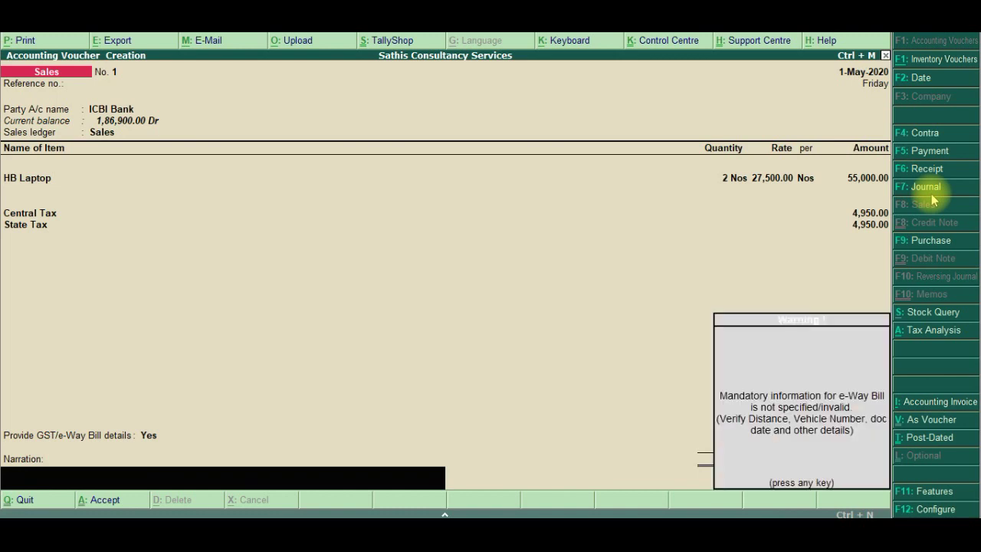
{"action": "key", "text": "Return"}
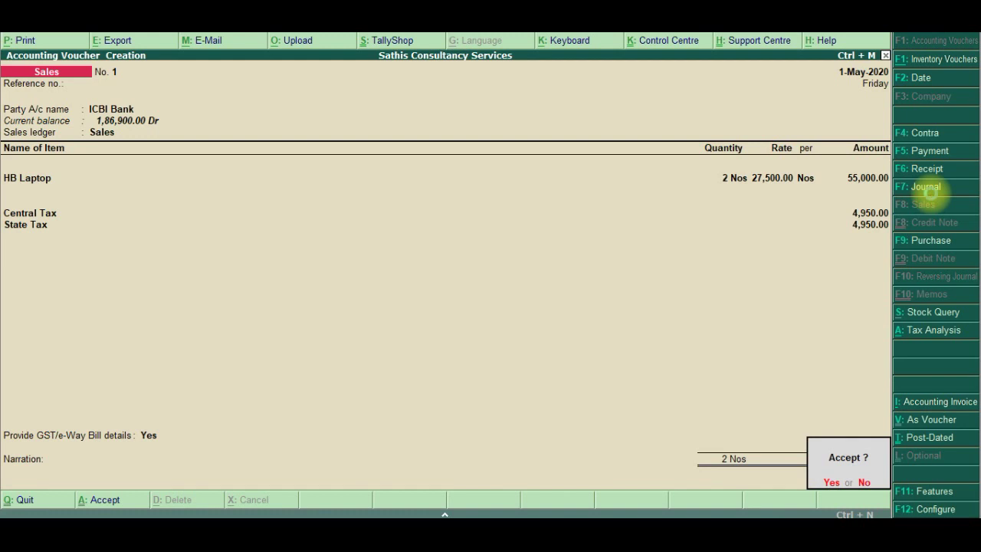
{"action": "key", "text": "y"}
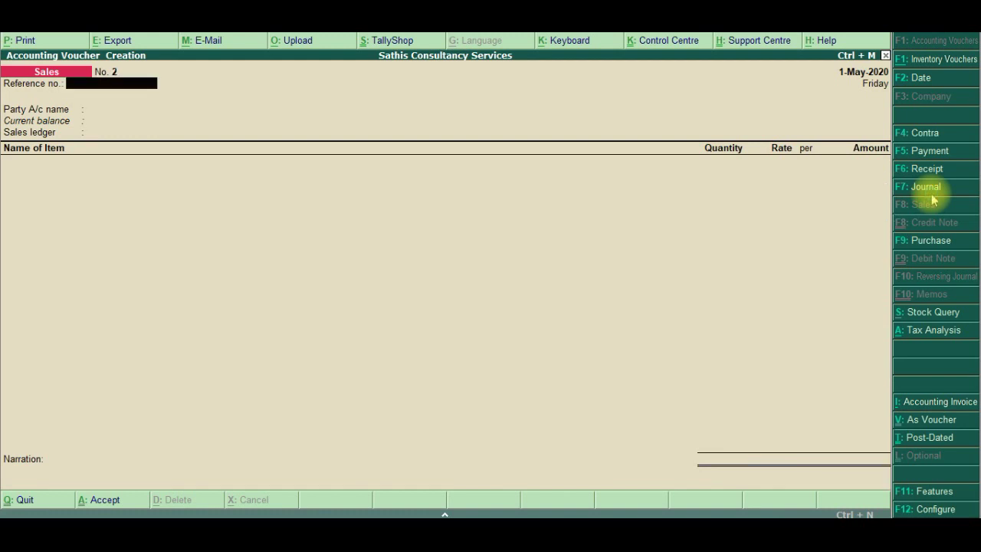
{"action": "key", "text": "alt+Tab"}
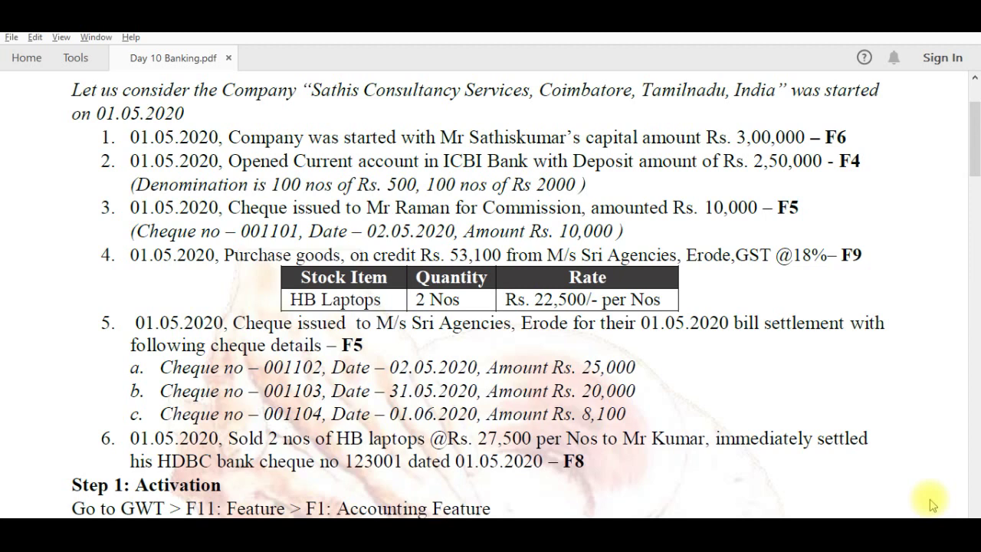
{"action": "key", "text": "alt+Tab"}
{"action": "key", "text": "alt+Tab"}
{"action": "key", "text": "alt+Tab"}
{"action": "key", "text": "alt+Tab"}
{"action": "key", "text": "alt+Tab"}
{"action": "key", "text": "alt+Tab"}
{"action": "key", "text": "alt+Tab"}
{"action": "key", "text": "alt+Tab"}
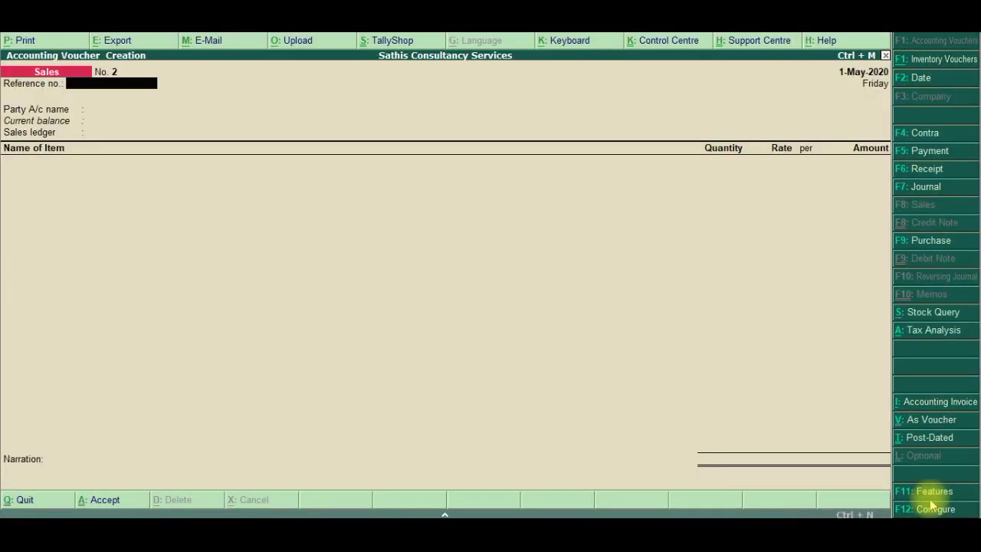
Leave voucher entry and open the Day Book from the Display menu
{"action": "key", "text": "Escape"}
{"action": "key", "text": "Return"}
{"action": "key", "text": "Escape"}
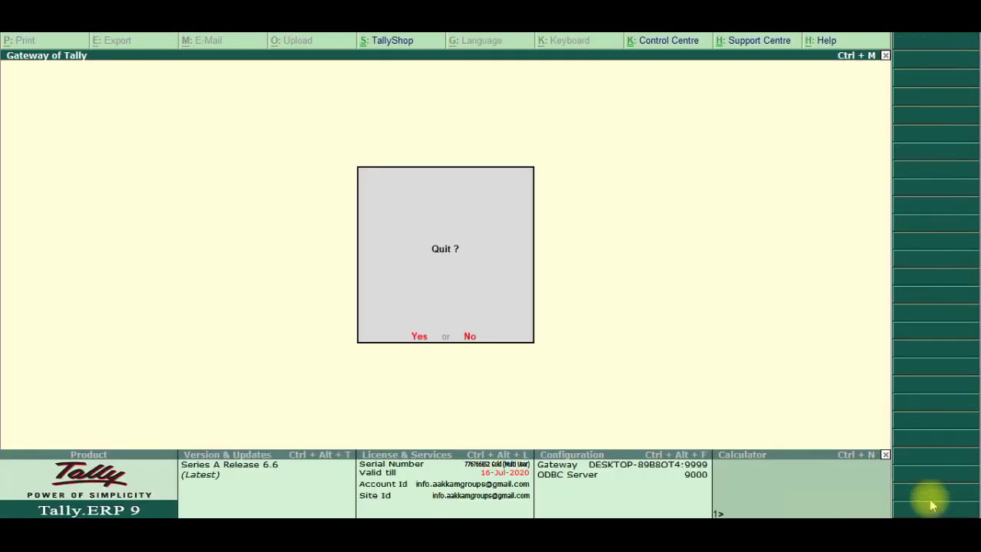
{"action": "key", "text": "n"}
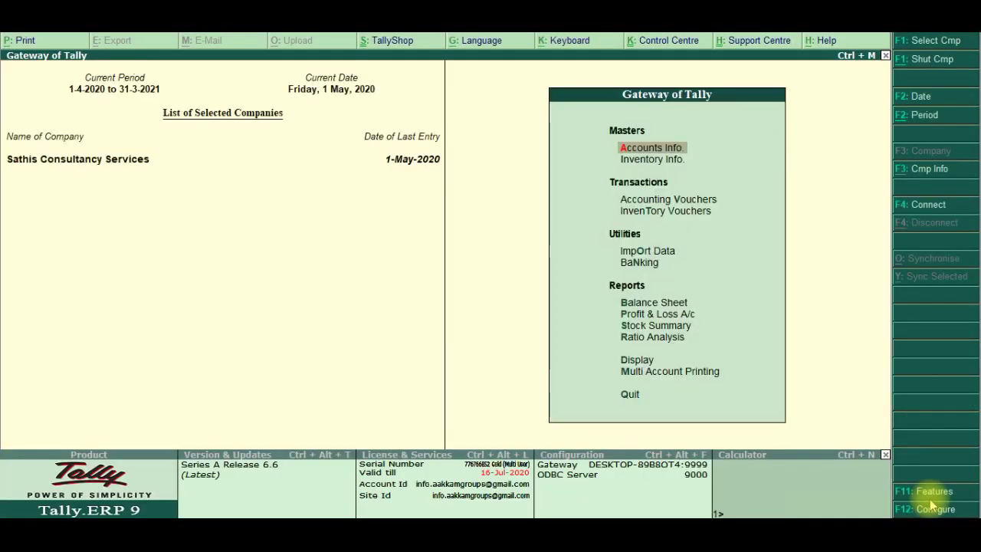
{"action": "key", "text": "Down"}
{"action": "key", "text": "Down"}
{"action": "key", "text": "Down"}
{"action": "key", "text": "Down"}
{"action": "key", "text": "Down"}
{"action": "key", "text": "Down"}
{"action": "key", "text": "Down"}
{"action": "key", "text": "Down"}
{"action": "key", "text": "Down"}
{"action": "key", "text": "Down"}
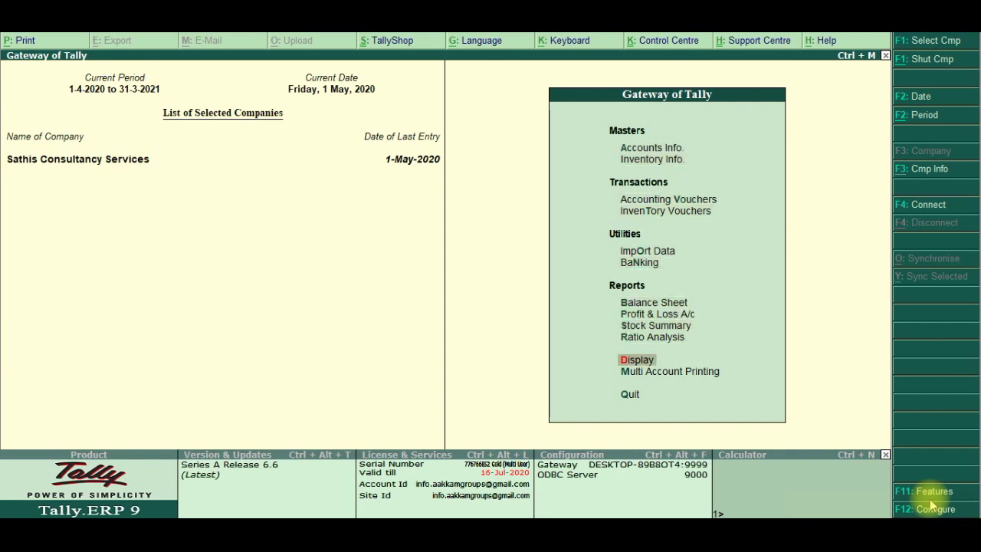
{"action": "key", "text": "Return"}
{"action": "key", "text": "Down"}
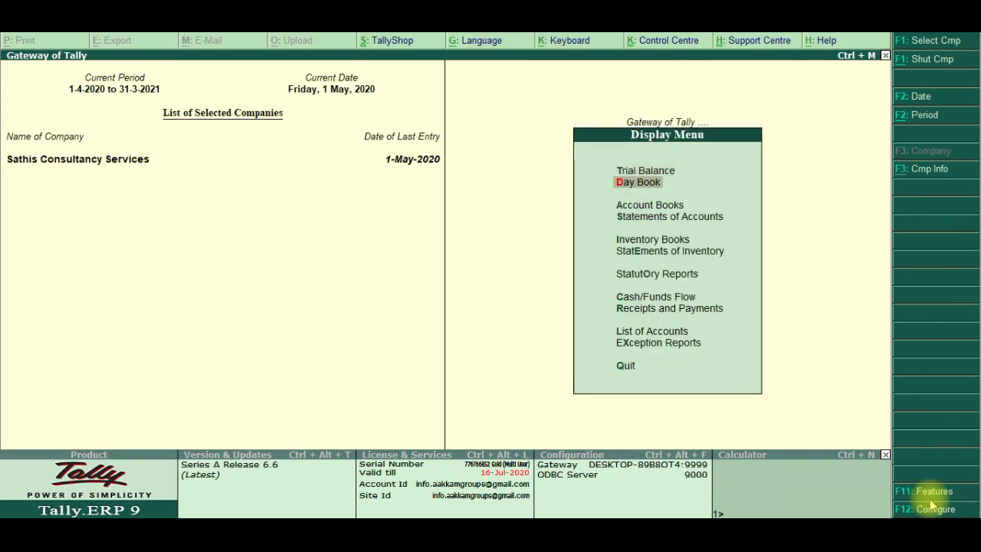
{"action": "key", "text": "Return"}
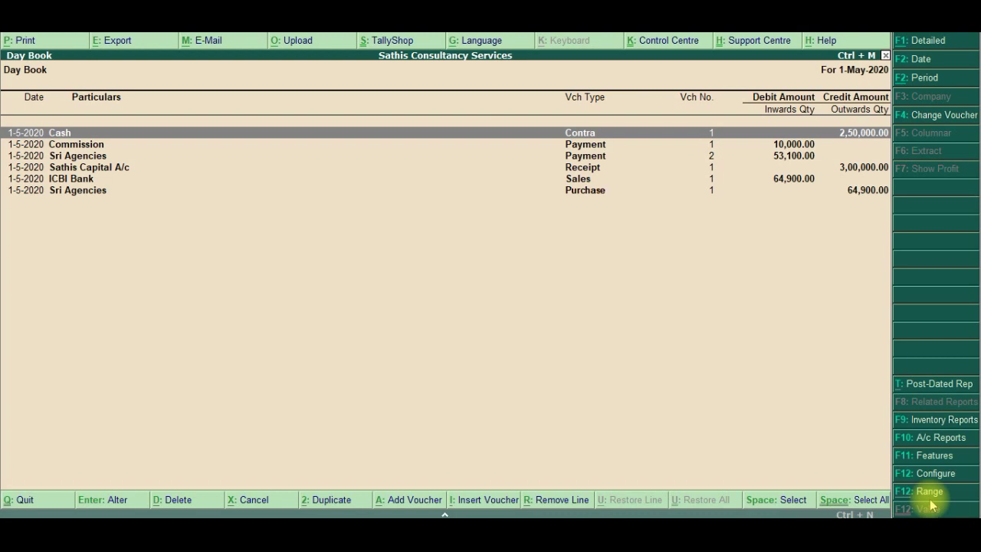
Select the Sri Agencies purchase row and open it for alteration
{"action": "key", "text": "Down"}
{"action": "key", "text": "Down"}
{"action": "key", "text": "Down"}
{"action": "key", "text": "Down"}
{"action": "key", "text": "Up"}
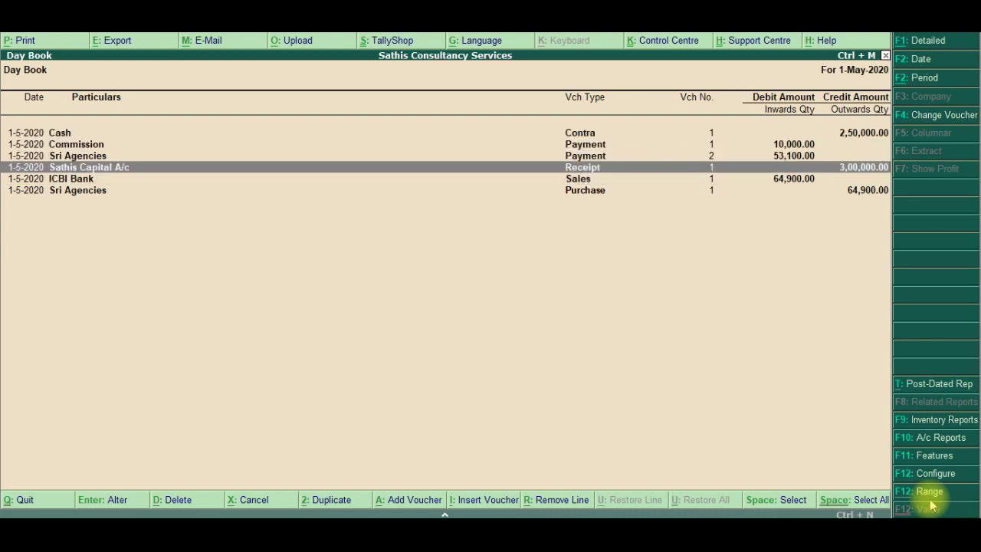
{"action": "key", "text": "Up"}
{"action": "key", "text": "Up"}
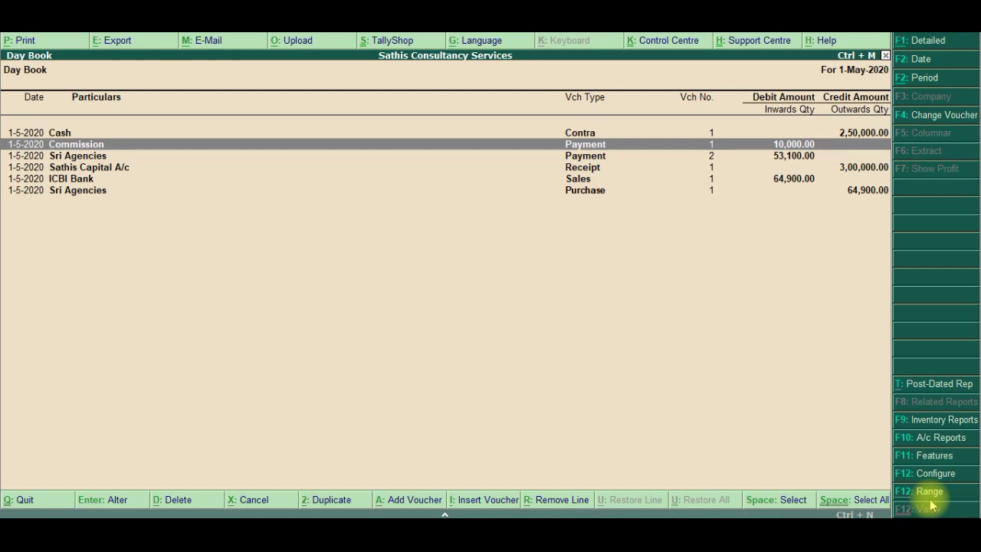
{"action": "key", "text": "Up"}
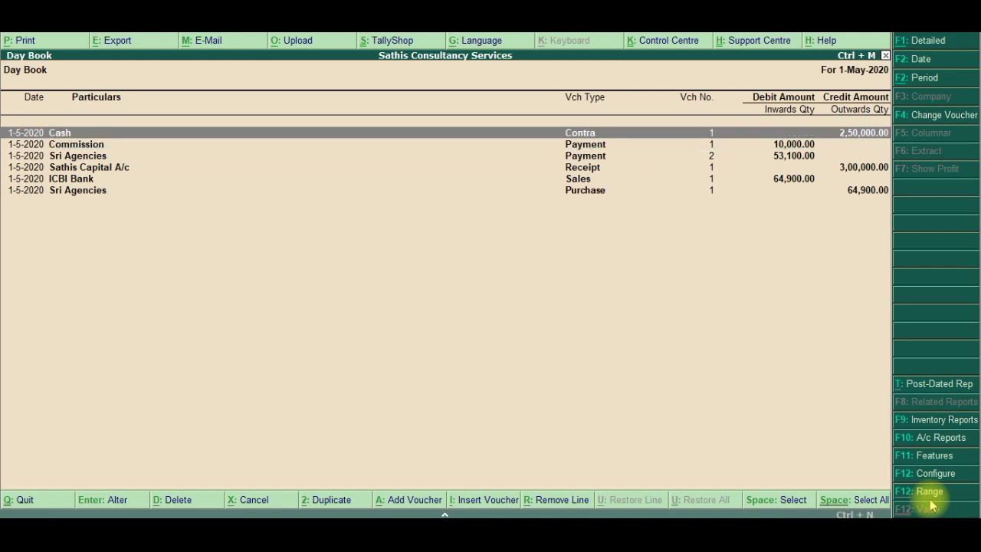
{"action": "key", "text": "Down"}
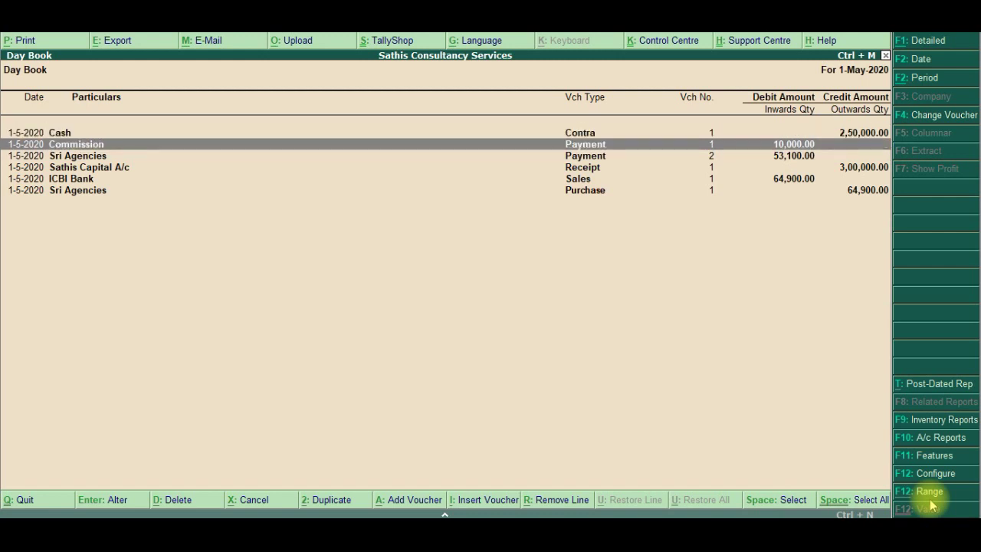
{"action": "key", "text": "Down"}
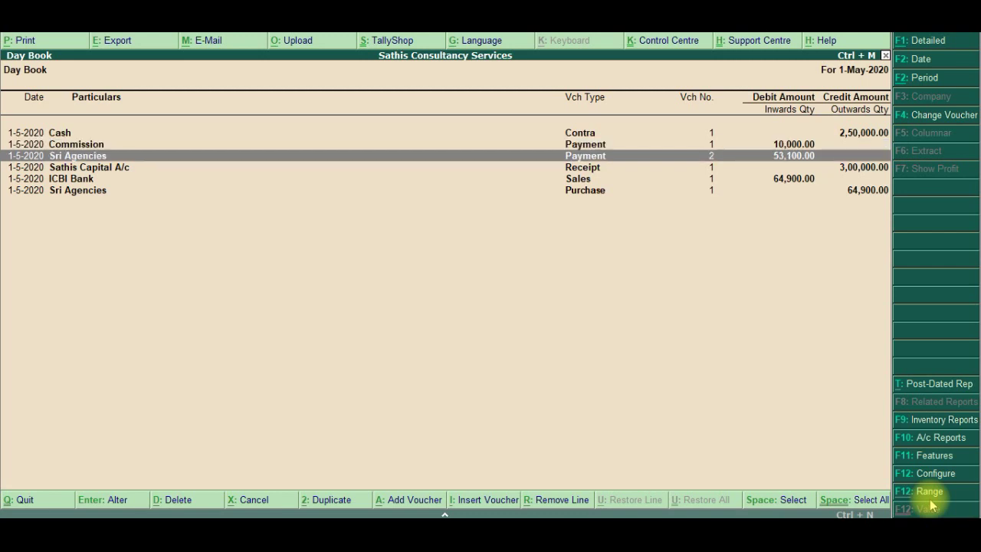
{"action": "key", "text": "Down"}
{"action": "key", "text": "Down"}
{"action": "key", "text": "Down"}
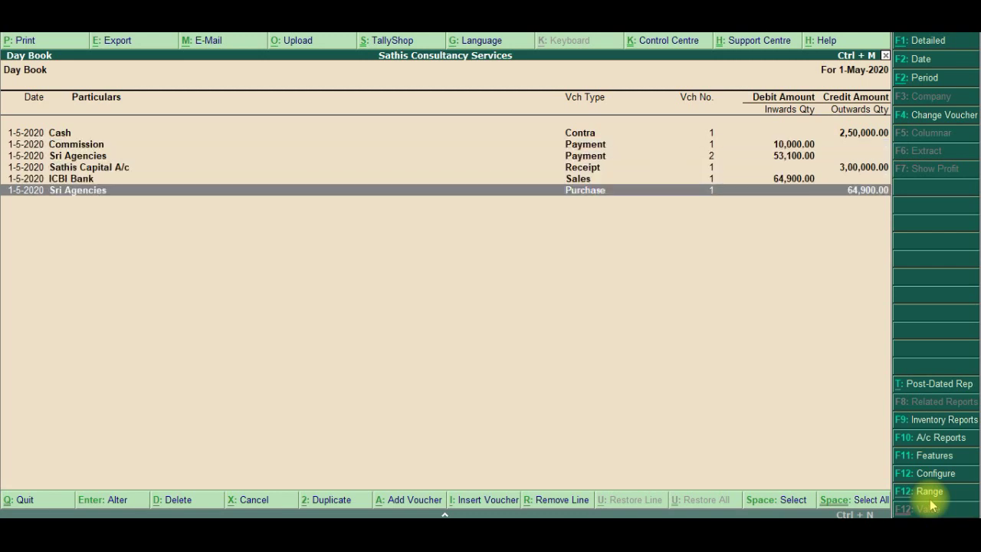
{"action": "key", "text": "Up"}
{"action": "key", "text": "Up"}
{"action": "key", "text": "Up"}
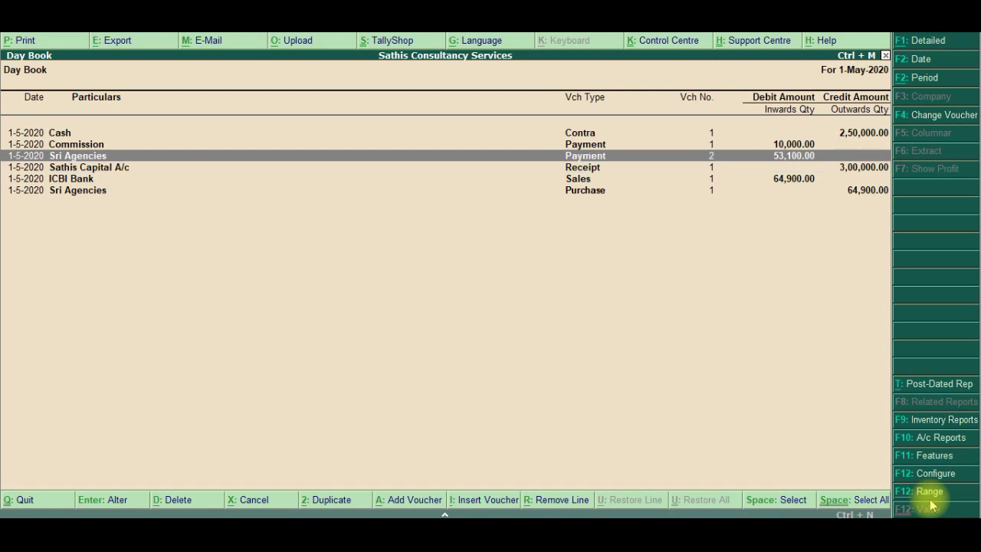
{"action": "key", "text": "Down"}
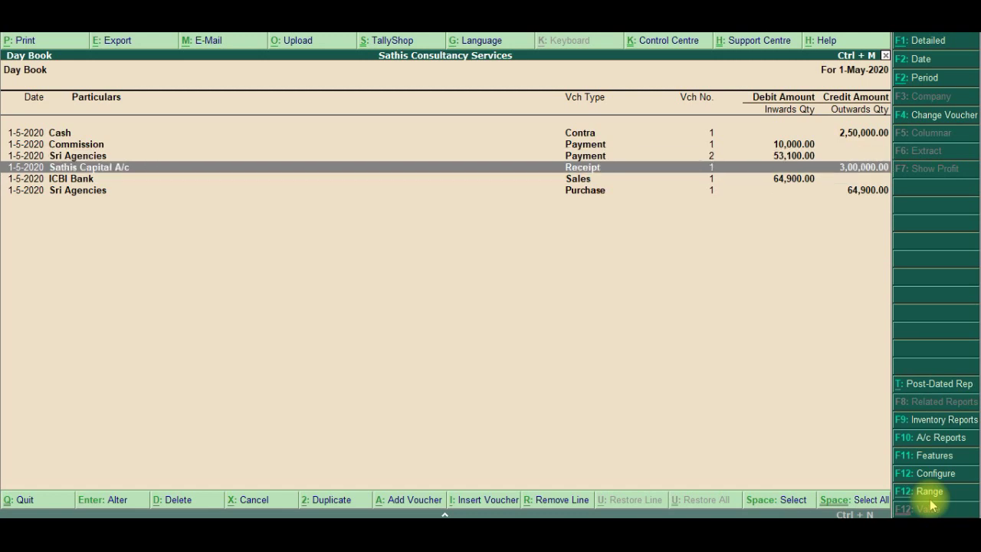
{"action": "key", "text": "Up"}
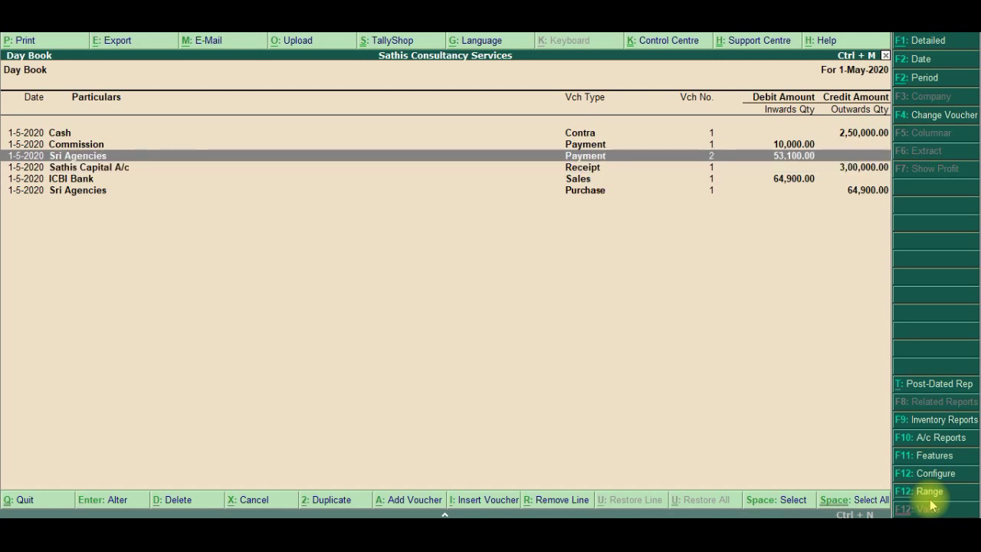
{"action": "key", "text": "Down"}
{"action": "key", "text": "Down"}
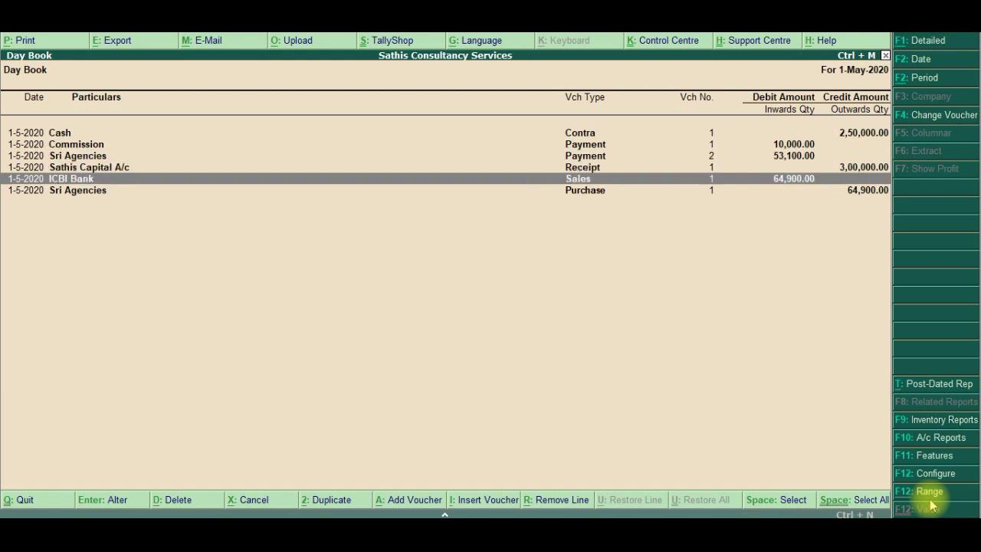
{"action": "key", "text": "Down"}
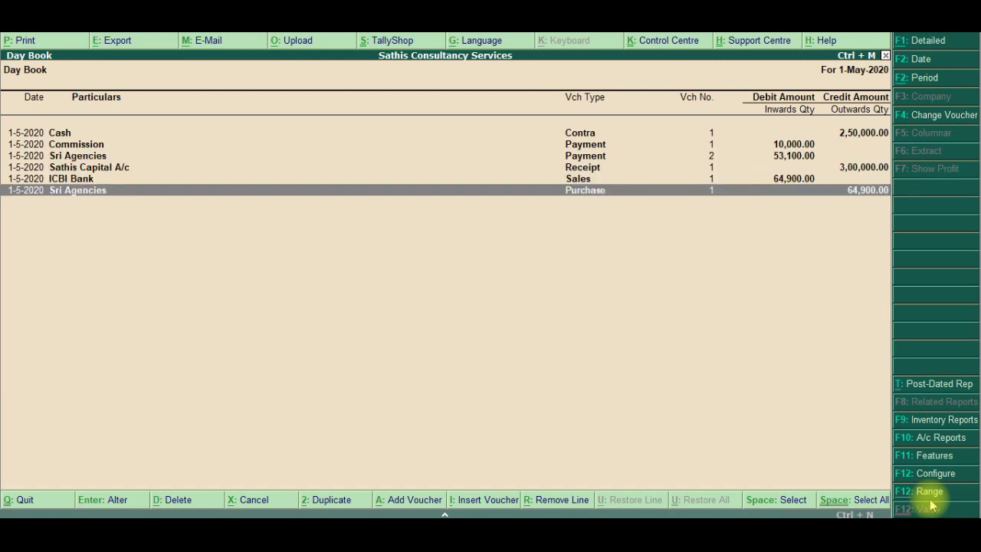
{"action": "key", "text": "Return"}
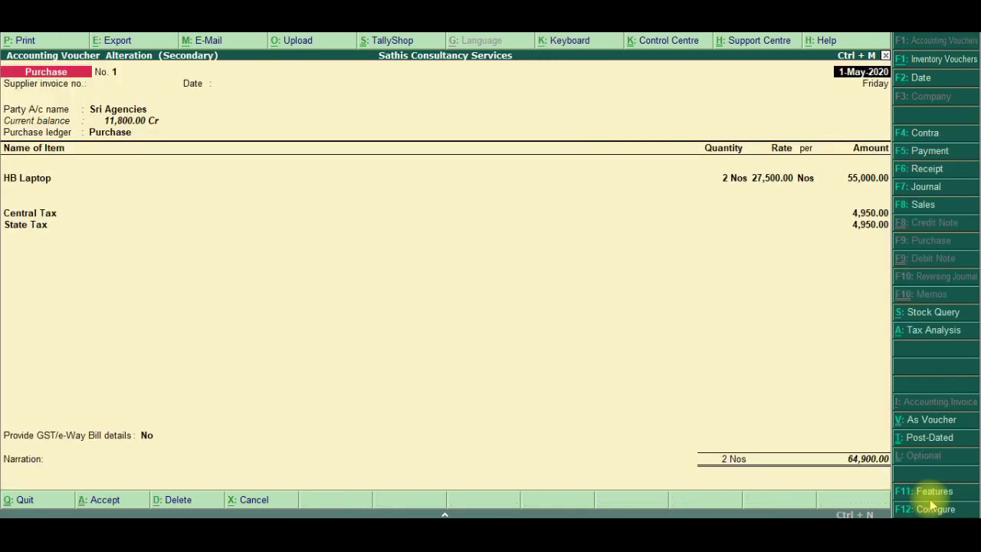
Change the HB Laptop rate to 22,500, bringing the purchase to 53,100.00
{"action": "key", "text": "Return"}
{"action": "key", "text": "Return"}
{"action": "key", "text": "Return"}
{"action": "key", "text": "Return"}
{"action": "key", "text": "Return"}
{"action": "key", "text": "Return"}
{"action": "key", "text": "Return"}
{"action": "key", "text": "Return"}
{"action": "key", "text": "Return"}
{"action": "key", "text": "Return"}
{"action": "key", "text": "Return"}
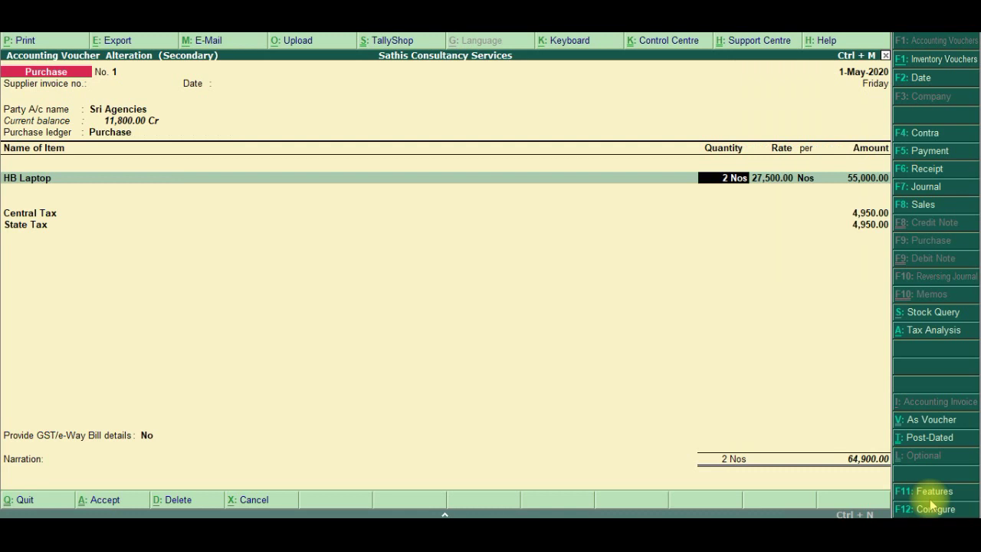
{"action": "key", "text": "Return"}
{"action": "type", "text": "22500"}
{"action": "key", "text": "Return"}
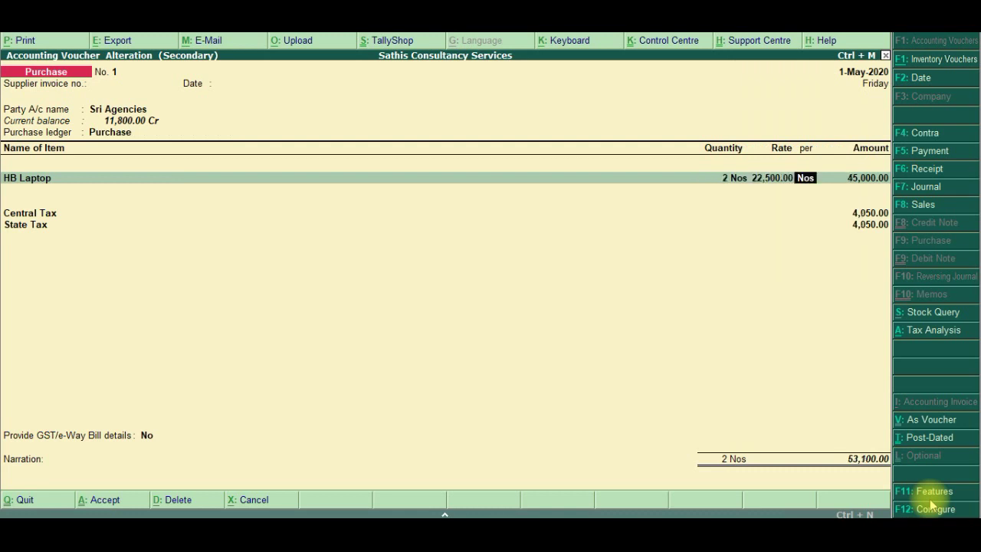
{"action": "key", "text": "Return"}
{"action": "key", "text": "Return"}
{"action": "key", "text": "Return"}
{"action": "key", "text": "Return"}
{"action": "key", "text": "Return"}
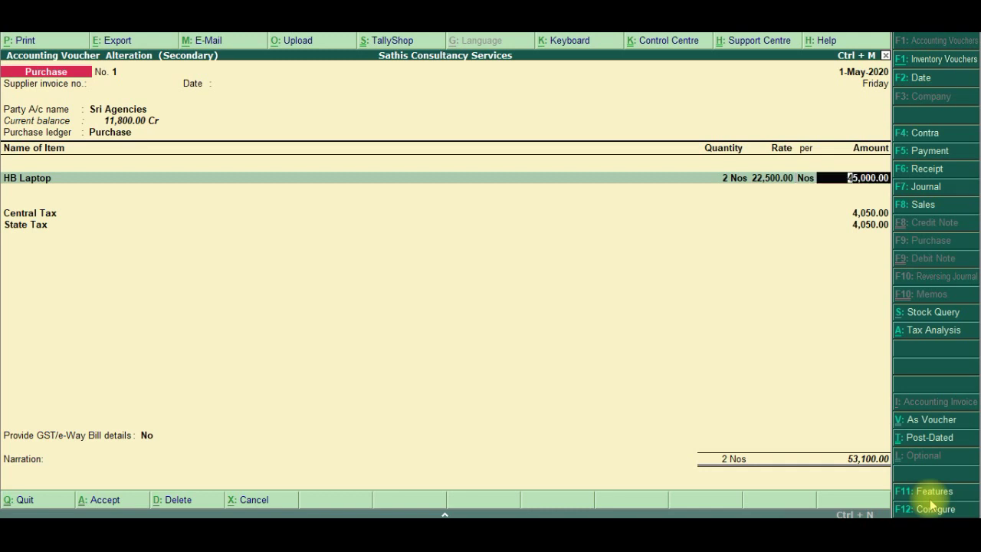
{"action": "key", "text": "Return"}
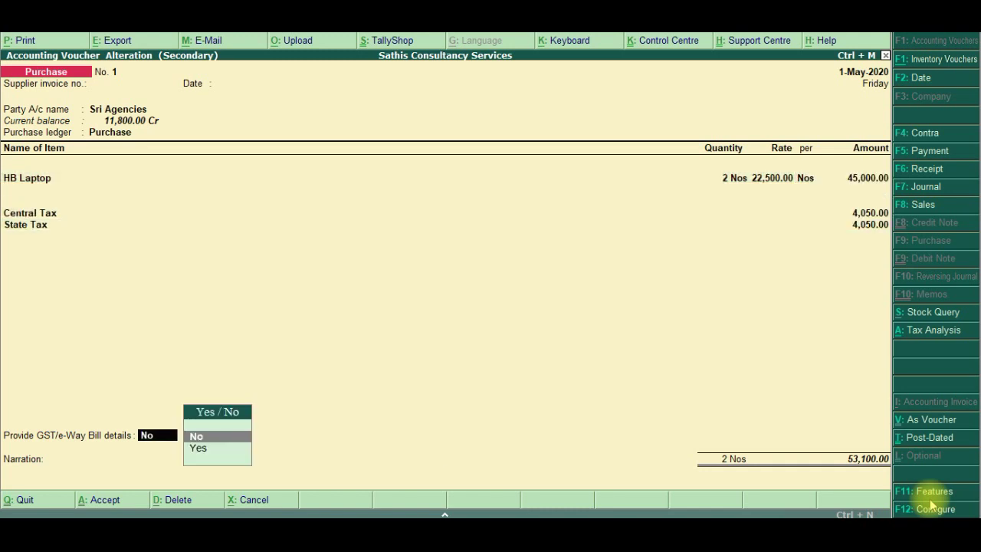
{"action": "key", "text": "Return"}
{"action": "key", "text": "Return"}
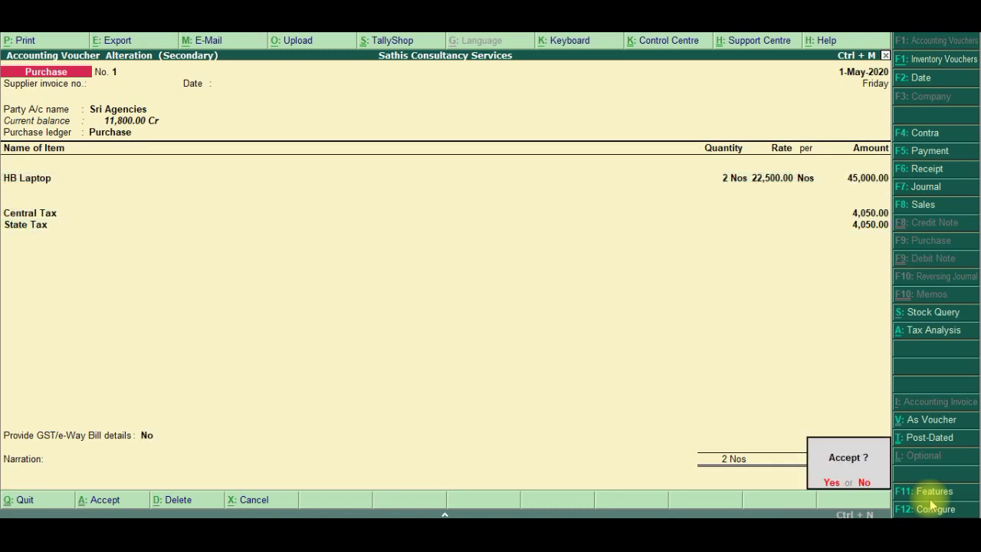
{"action": "key", "text": "Return"}
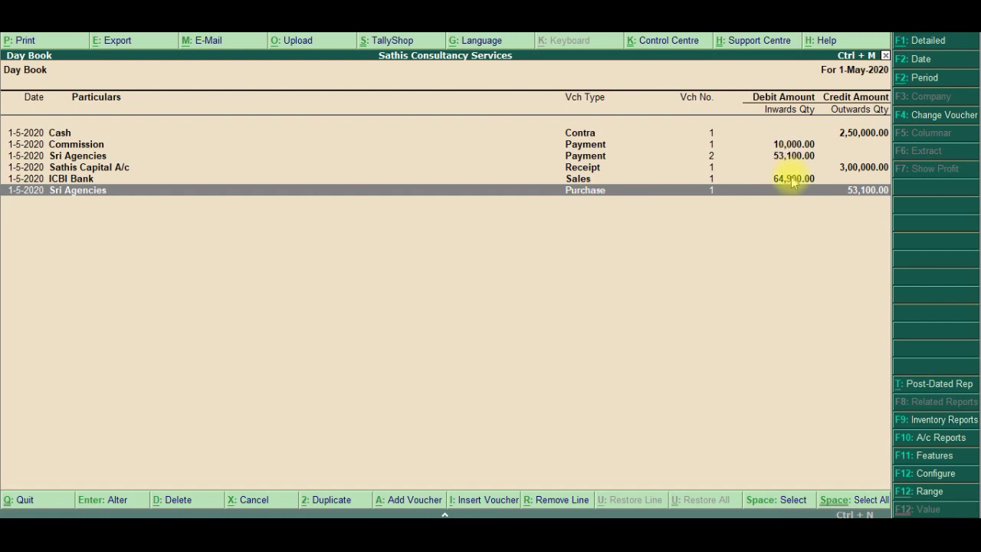
Close the Day Book and switch back to Day 10 Banking.pdf
{"action": "left_click", "coordinate": [793, 182]}
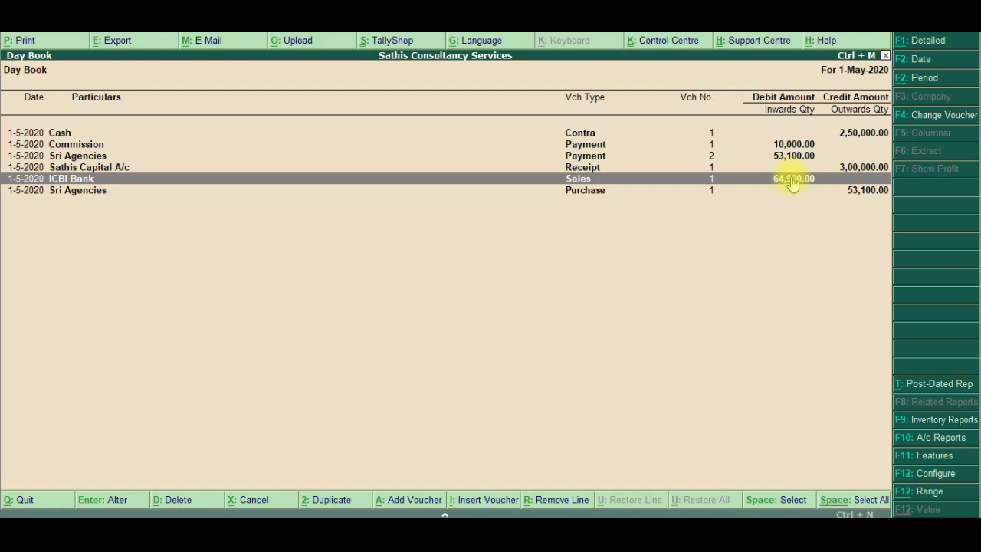
{"action": "key", "text": "Escape"}
{"action": "key", "text": "Escape"}
{"action": "key", "text": "Escape"}
{"action": "key", "text": "Escape"}
{"action": "key", "text": "alt+Tab"}
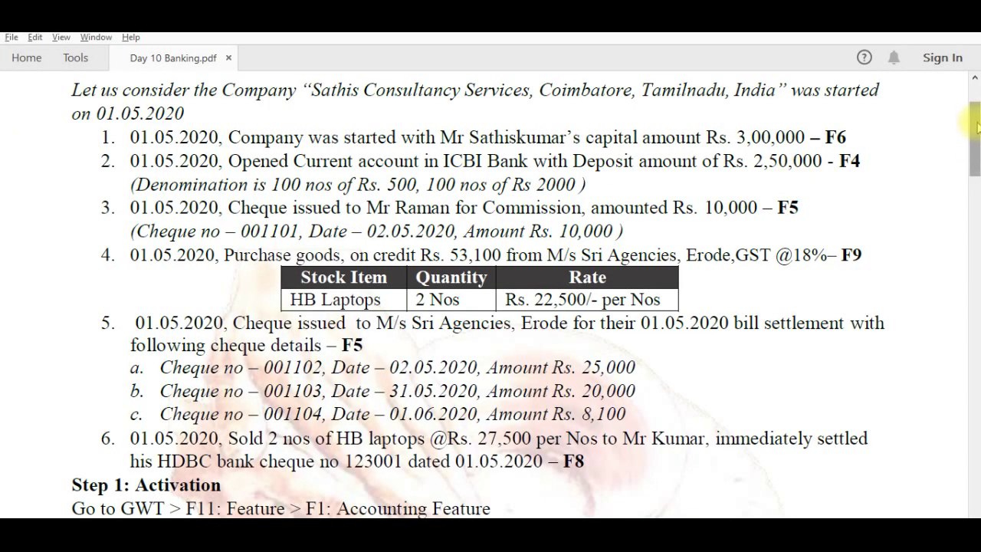
Scroll Day 10 Banking.pdf to page 2, showing Step 4's list of five banking reports
{"action": "left_click_drag", "start_coordinate": [976, 128], "coordinate": [972, 439]}
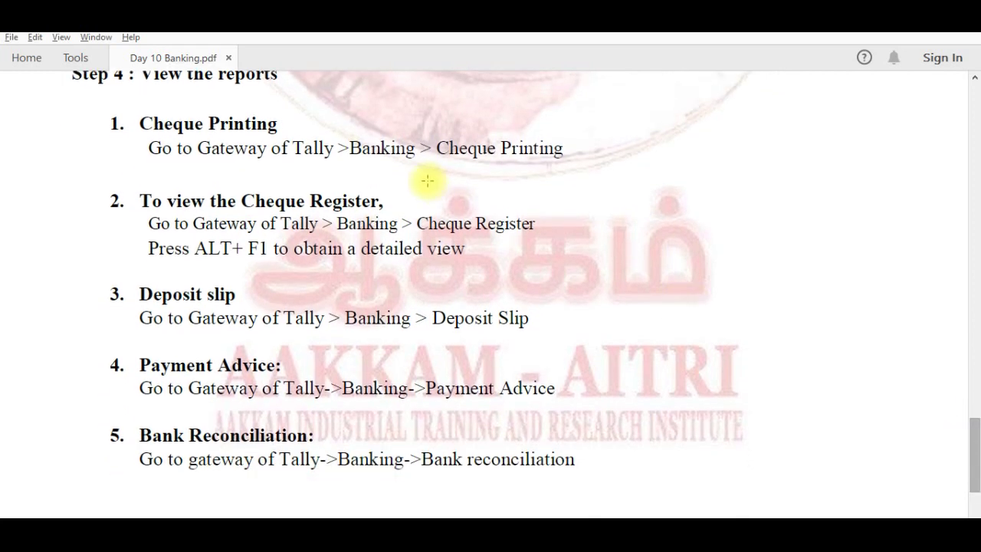
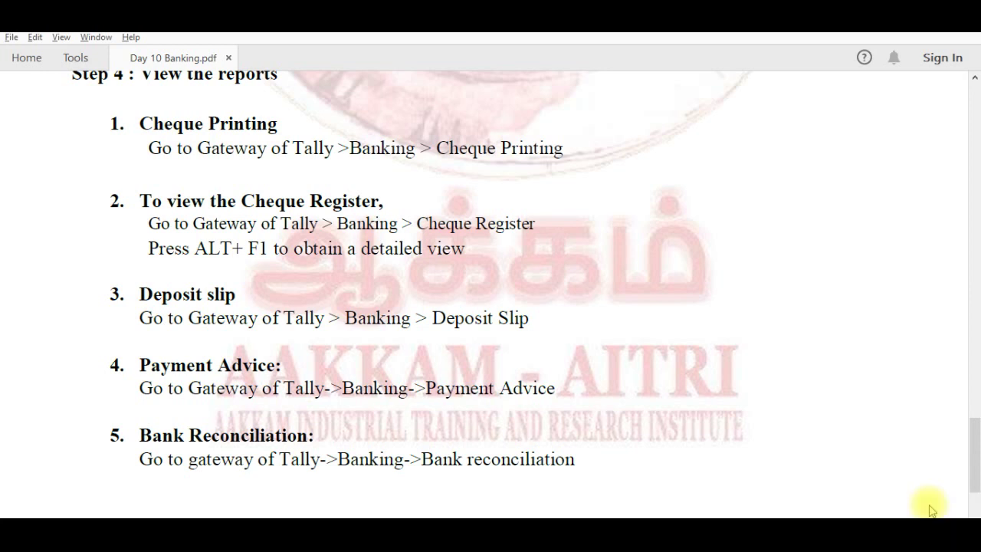
Switch from the Day 10 Banking PDF to the Tally.ERP 9 window with Alt+Tab
{"action": "key", "text": "alt+Tab"}
{"action": "key", "text": "alt+Tab"}
{"action": "key", "text": "alt+Tab"}
{"action": "key", "text": "alt+Tab"}
{"action": "key", "text": "alt+Tab"}
{"action": "key", "text": "alt+Tab"}
{"action": "key", "text": "alt+Tab"}
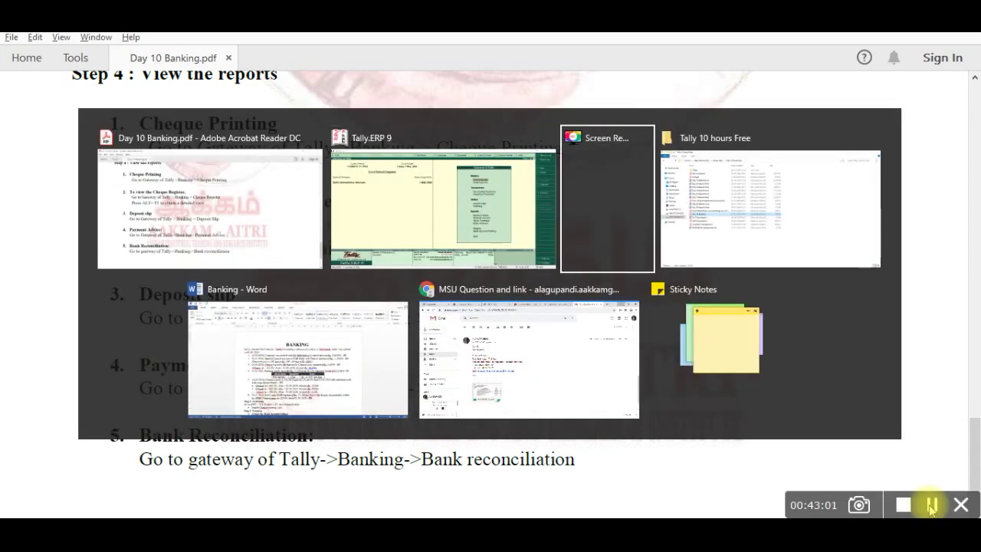
{"action": "key", "text": "alt+Tab"}
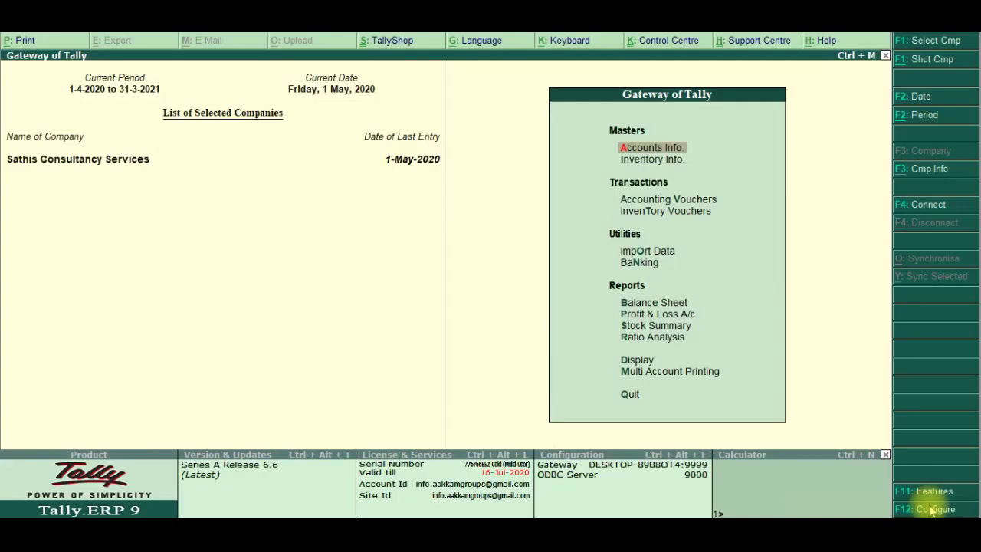
Open Cheque Printing from the Banking menu so ICBI Bank appears under List of Banks
{"action": "key", "text": "Down"}
{"action": "key", "text": "Down"}
{"action": "key", "text": "Down"}
{"action": "key", "text": "Down"}
{"action": "key", "text": "Down"}
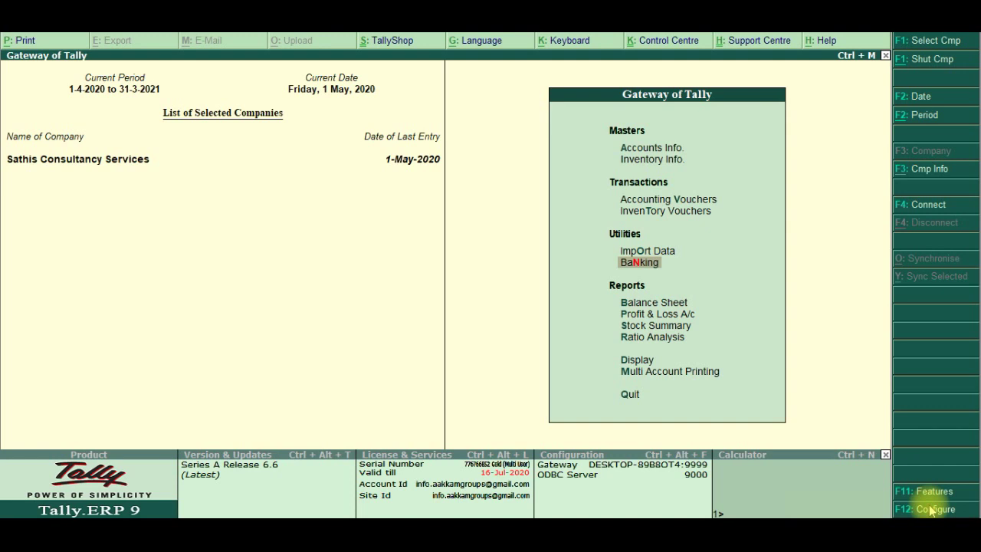
{"action": "key", "text": "Return"}
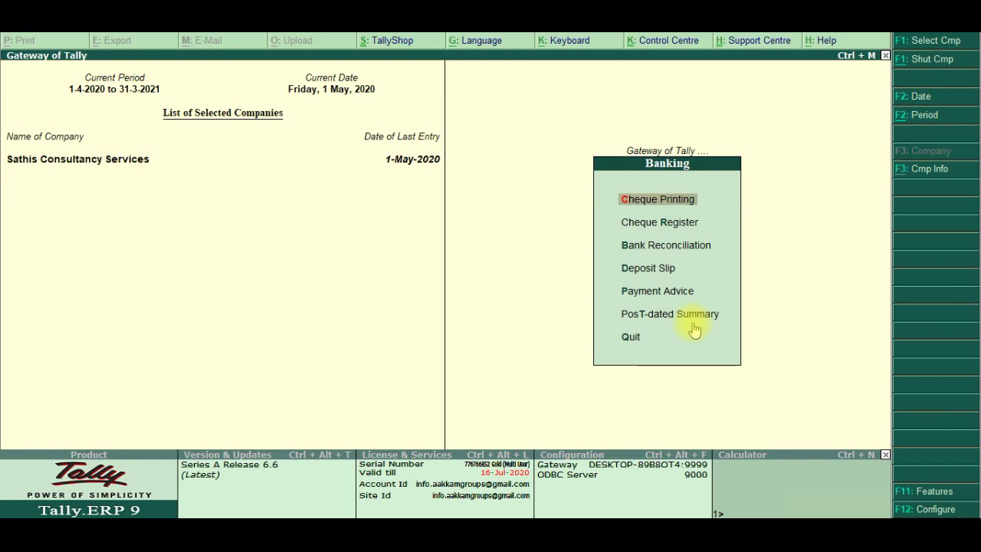
{"action": "left_click", "coordinate": [692, 323]}
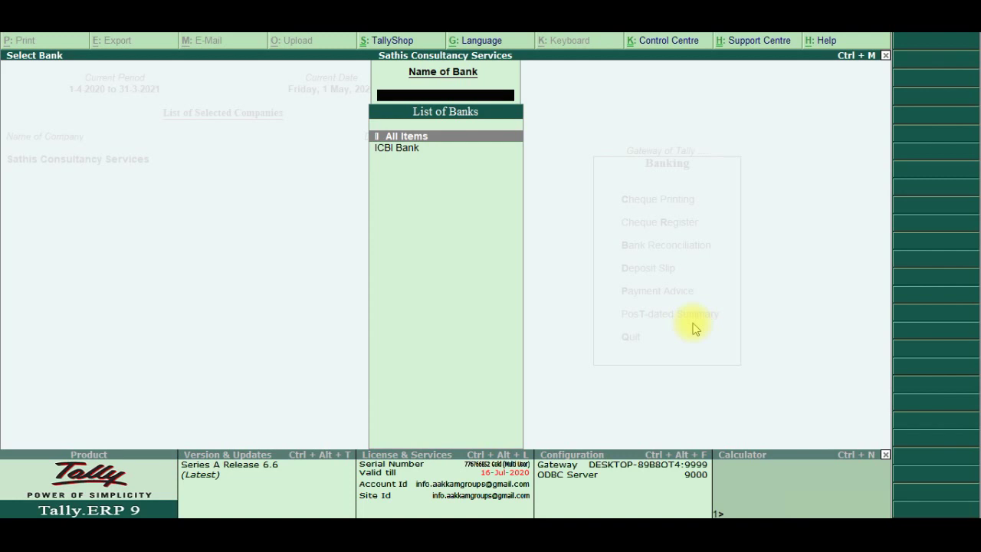
Select ICBI Bank to list its four pending cheques totalling 63,100.00
{"action": "key", "text": "Down"}
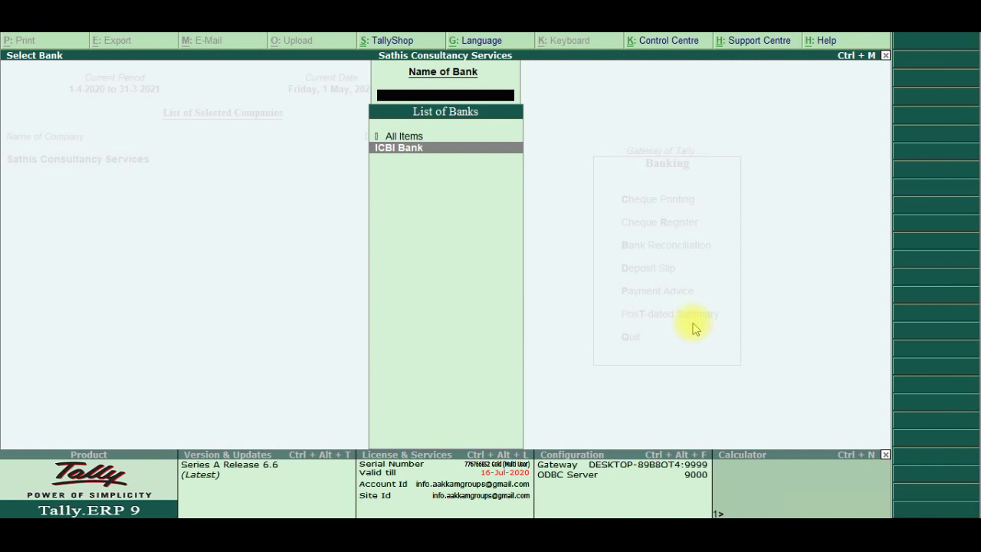
{"action": "key", "text": "Return"}
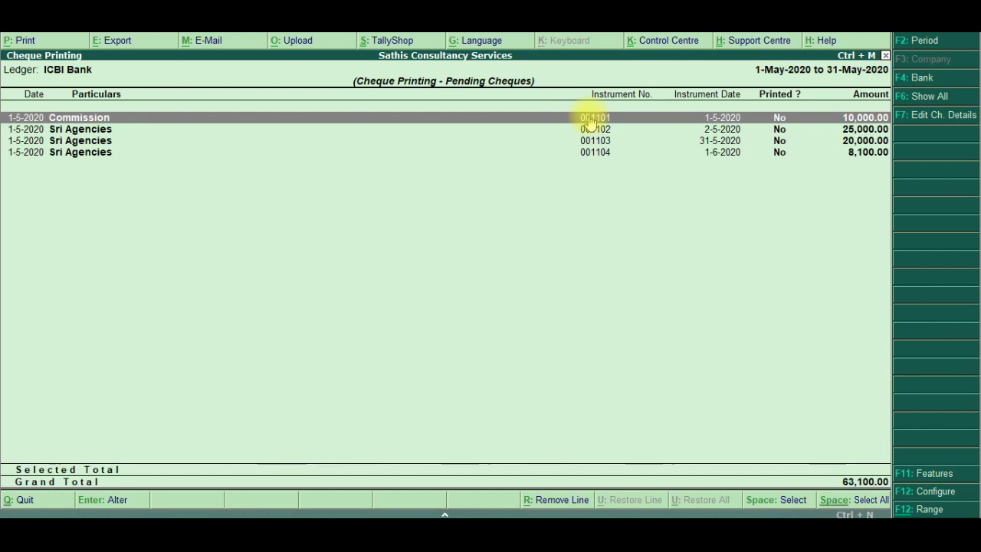
Mark and print-preview the 10,000.00 Commission cheque 001101, then close the preview
{"action": "key", "text": "space"}
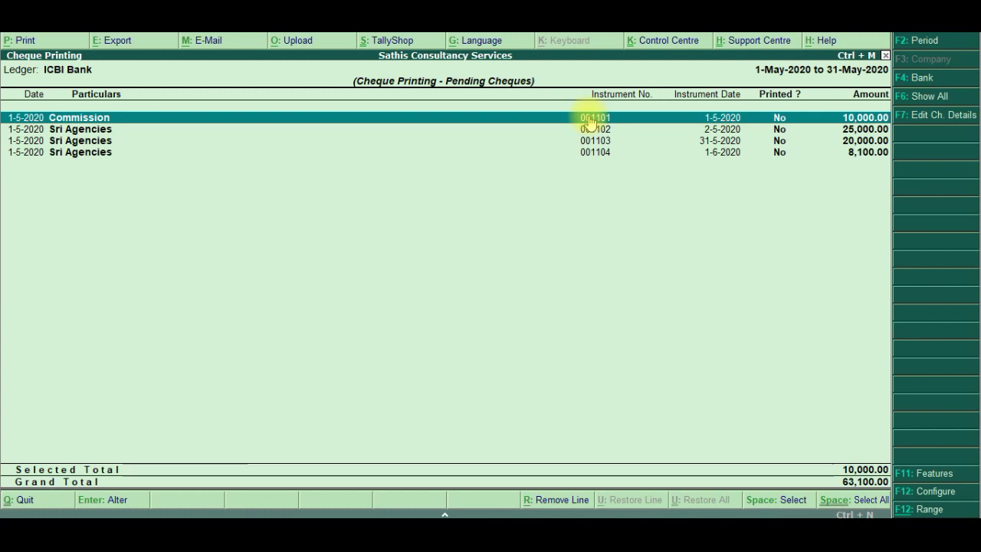
{"action": "key", "text": "alt+p"}
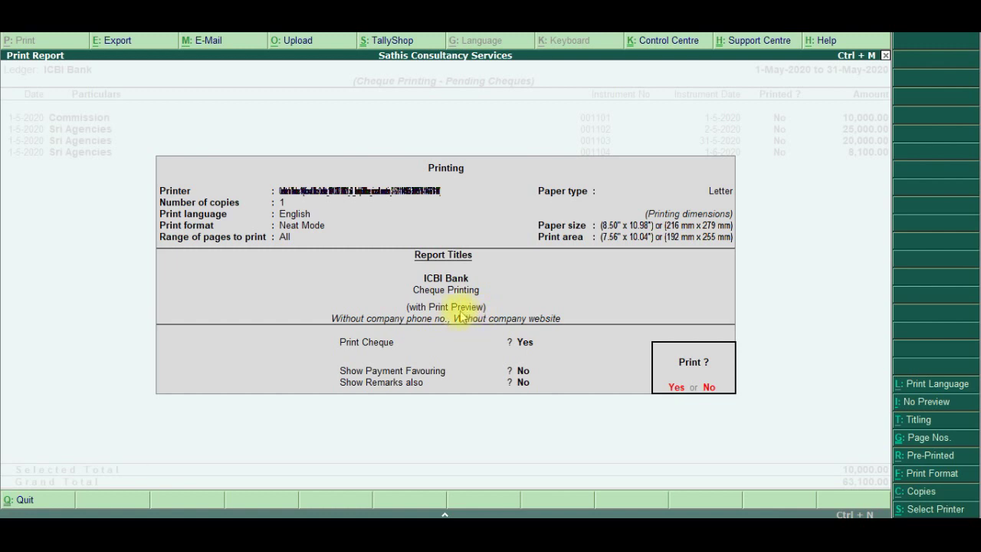
{"action": "key", "text": "Return"}
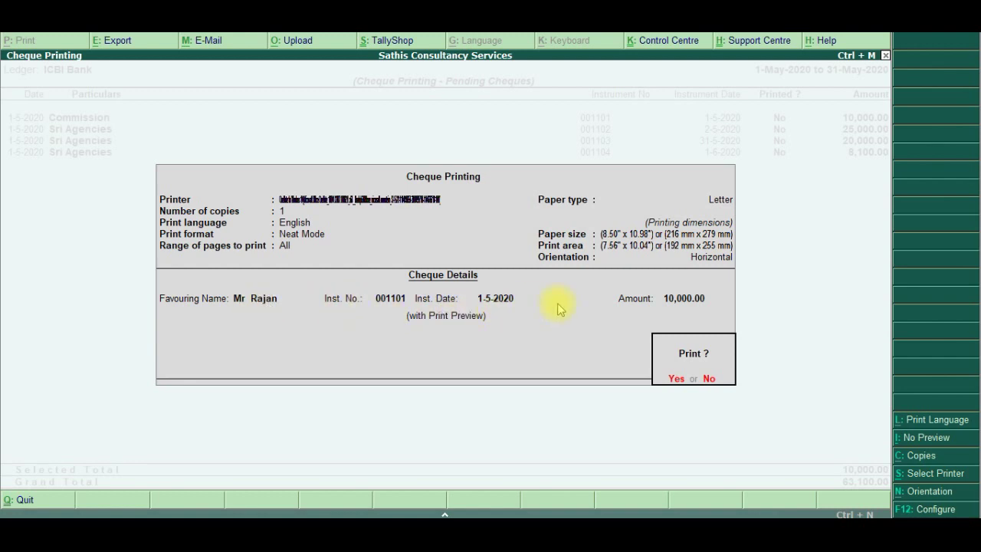
{"action": "left_click", "coordinate": [677, 381]}
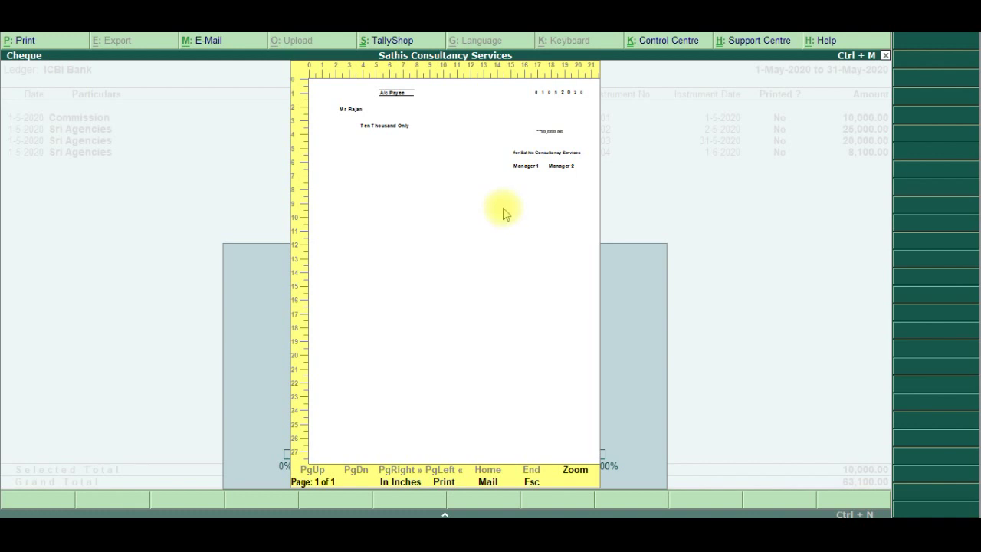
{"action": "key", "text": "Escape"}
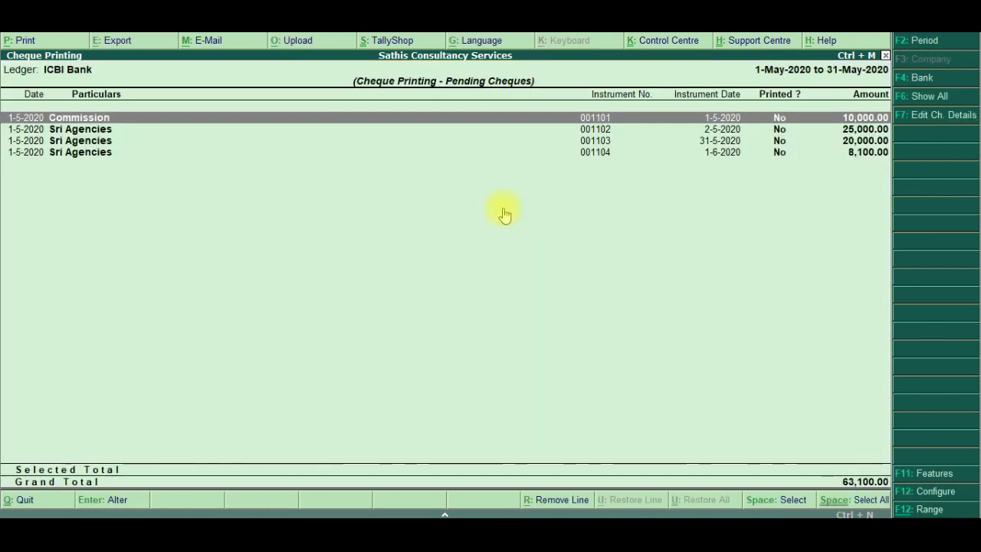
Mark Sri Agencies cheques 001102, 001103 and 001104 for printing
{"action": "key", "text": "Down"}
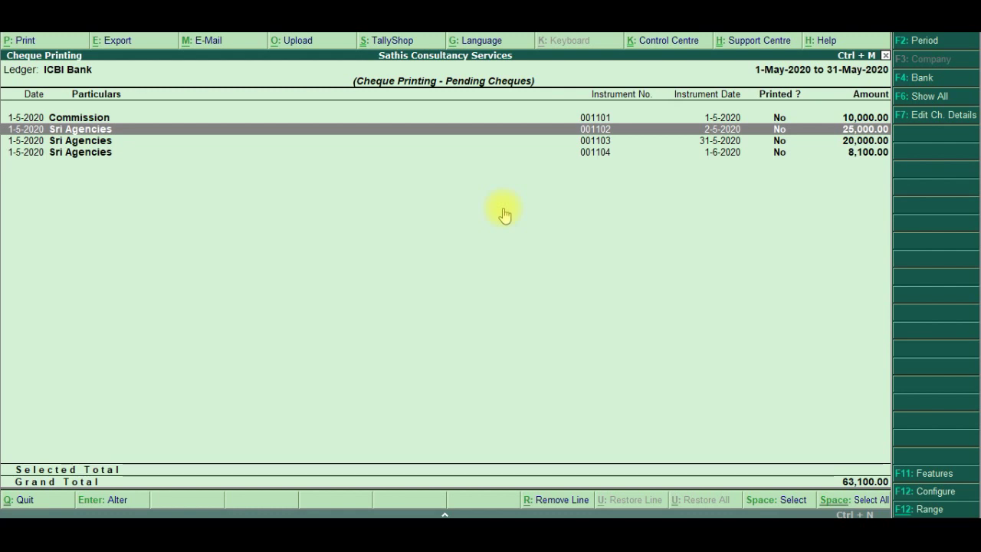
{"action": "key", "text": "space"}
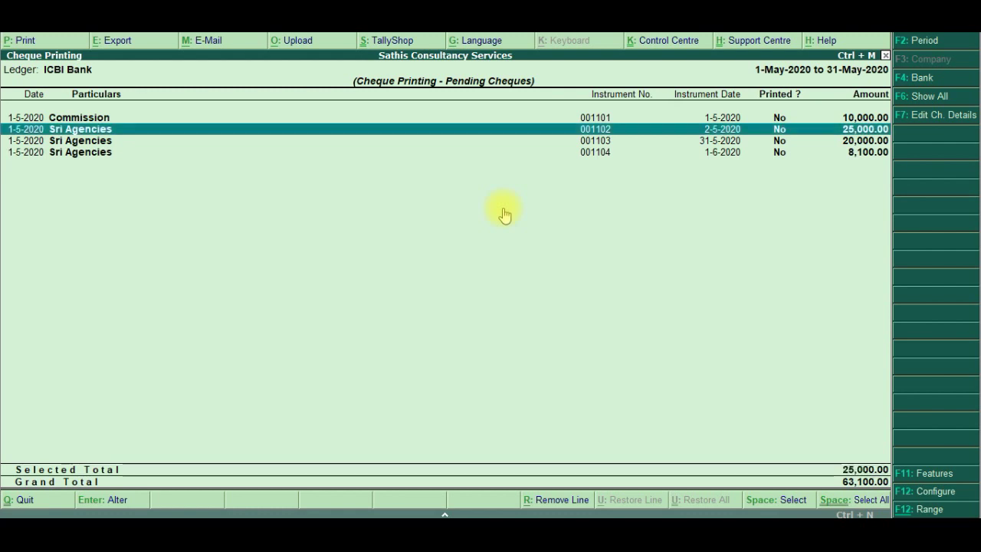
{"action": "key", "text": "Down"}
{"action": "key", "text": "space"}
{"action": "key", "text": "Down"}
{"action": "key", "text": "space"}
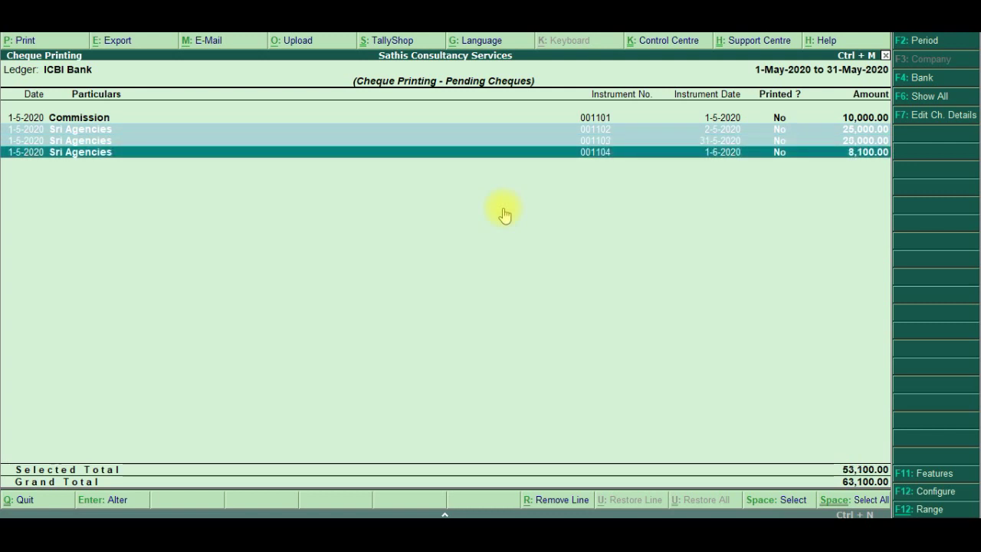
Print-preview cheque 001102 for 25,000.00, zooming in to check it, then move to the next cheque
{"action": "key", "text": "alt+p"}
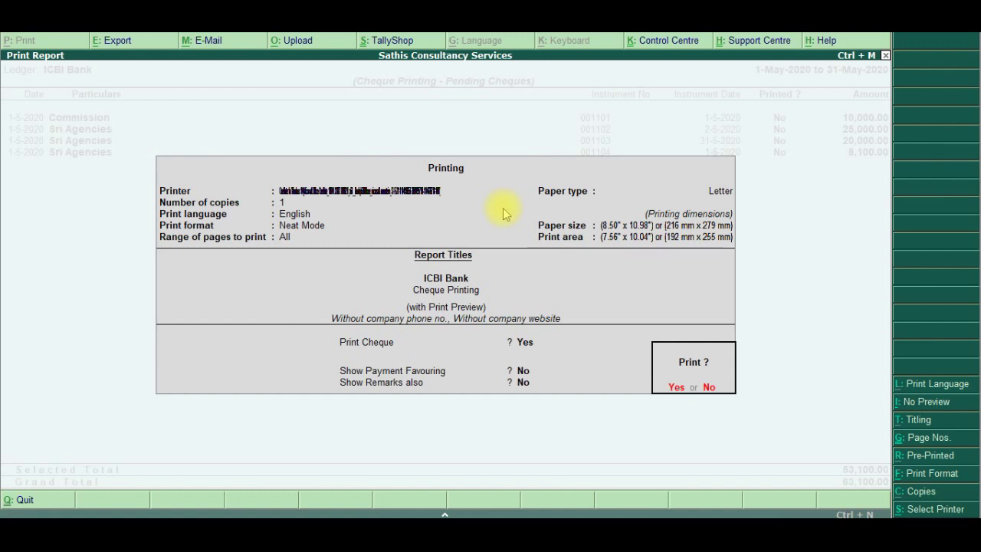
{"action": "key", "text": "Return"}
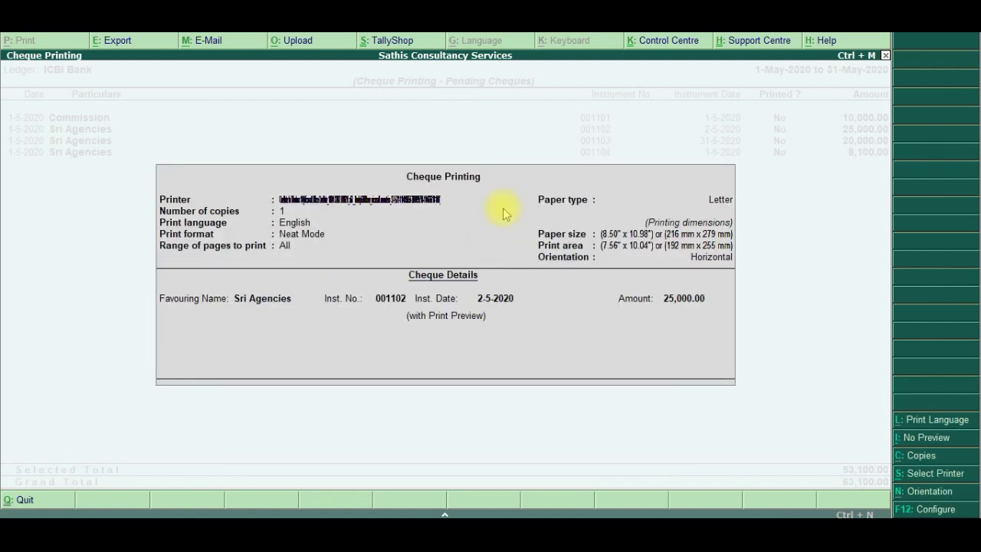
{"action": "key", "text": "Return"}
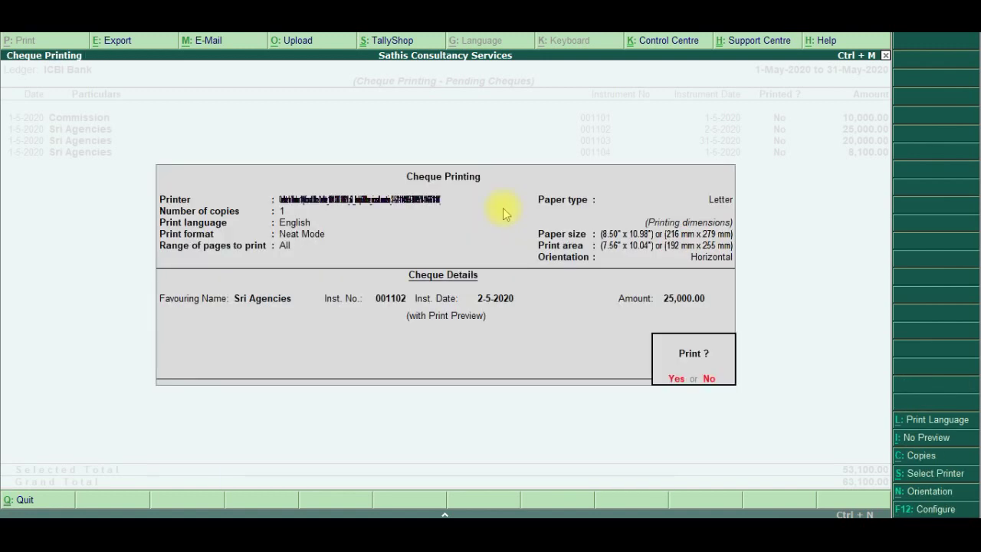
{"action": "key", "text": "Return"}
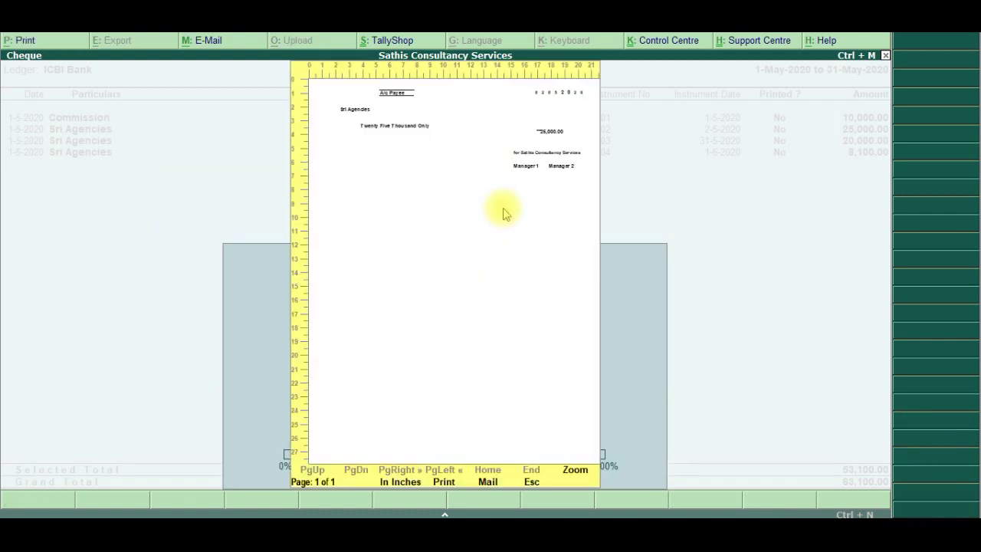
{"action": "left_click", "coordinate": [576, 471]}
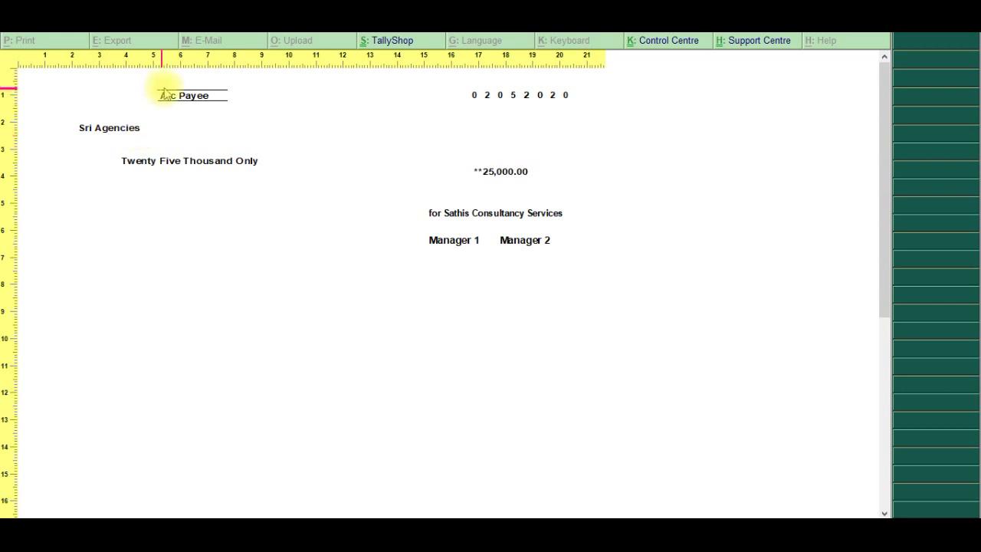
{"action": "left_click", "coordinate": [299, 193]}
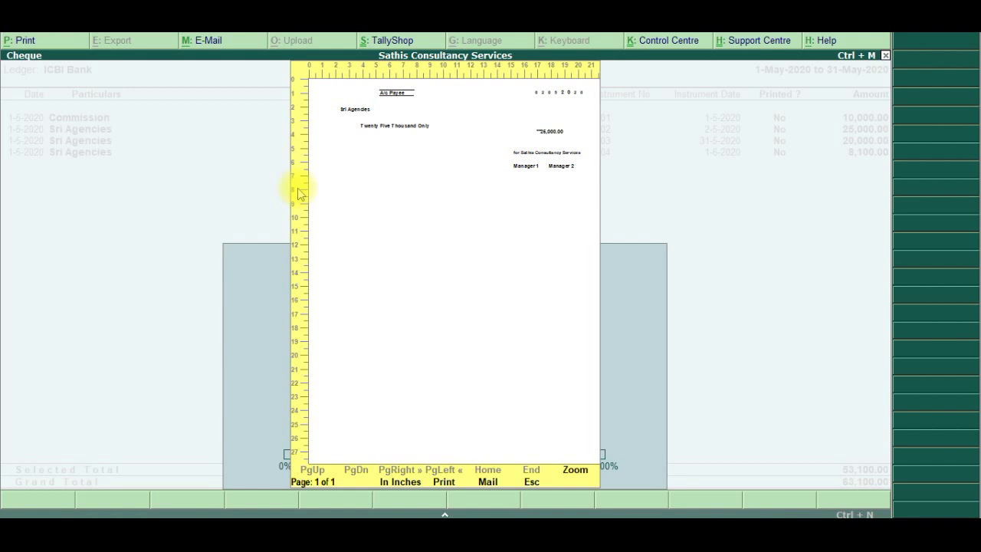
{"action": "key", "text": "Escape"}
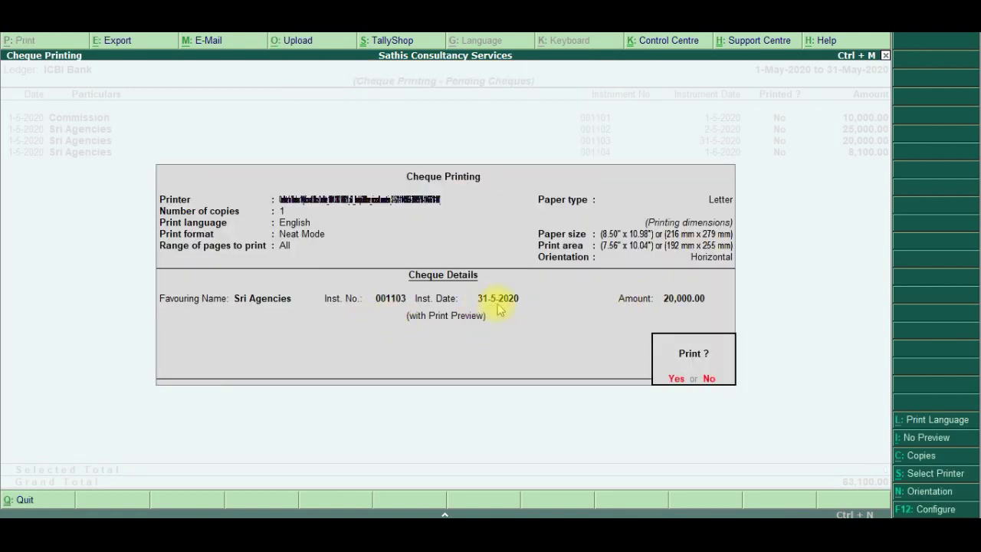
Preview Sri Agencies cheque 001103 for 20,000.00, zoom in and out, then continue to cheque 001104
{"action": "left_click", "coordinate": [672, 380]}
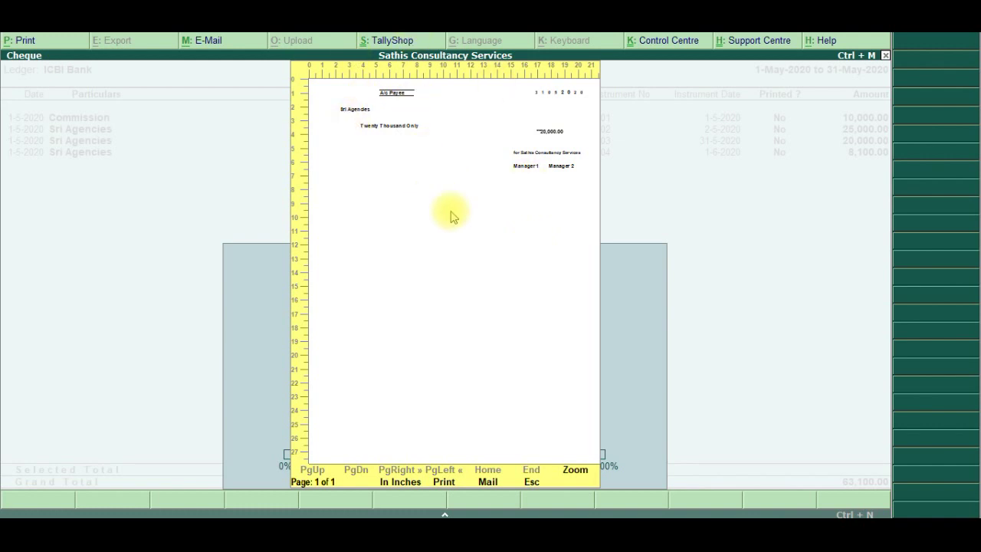
{"action": "left_click", "coordinate": [575, 472]}
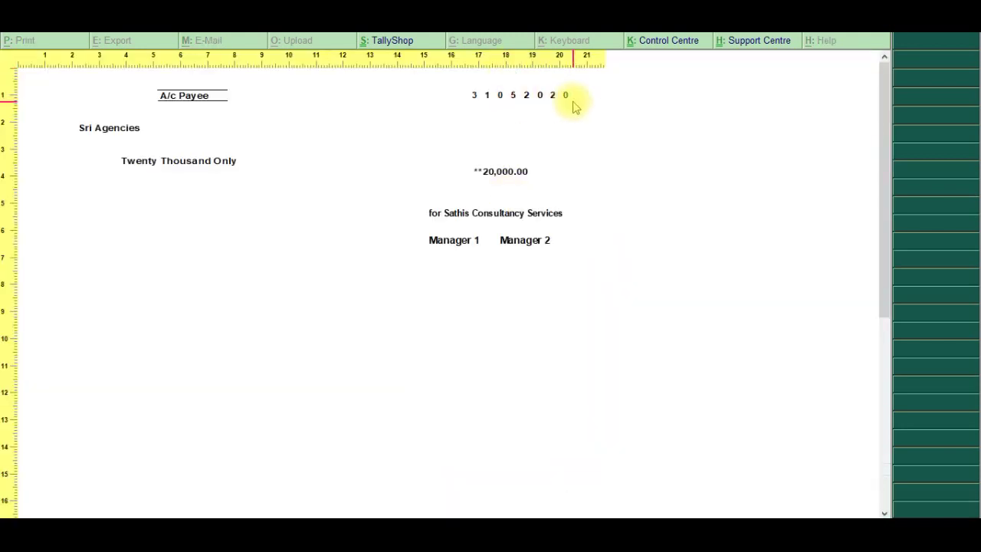
{"action": "left_click", "coordinate": [514, 165]}
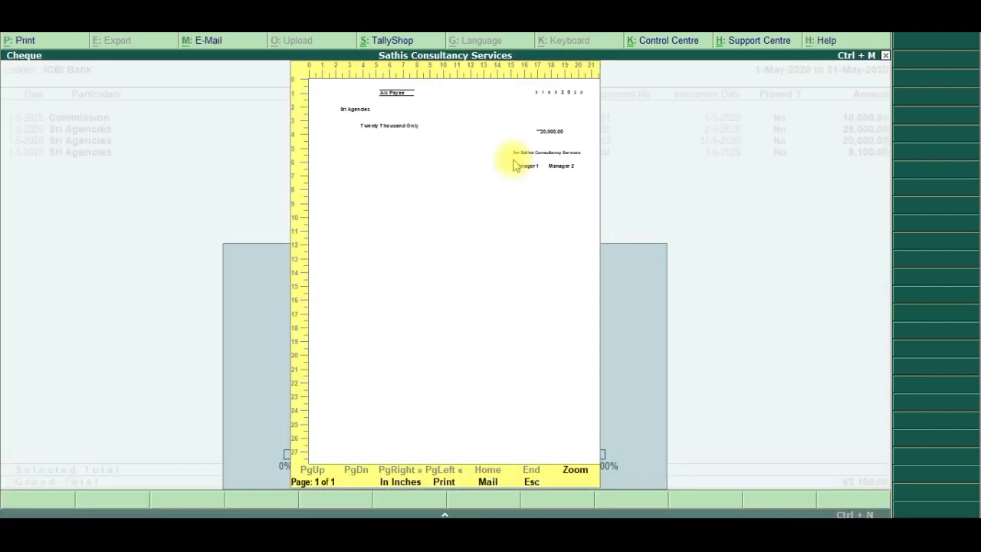
{"action": "key", "text": "Escape"}
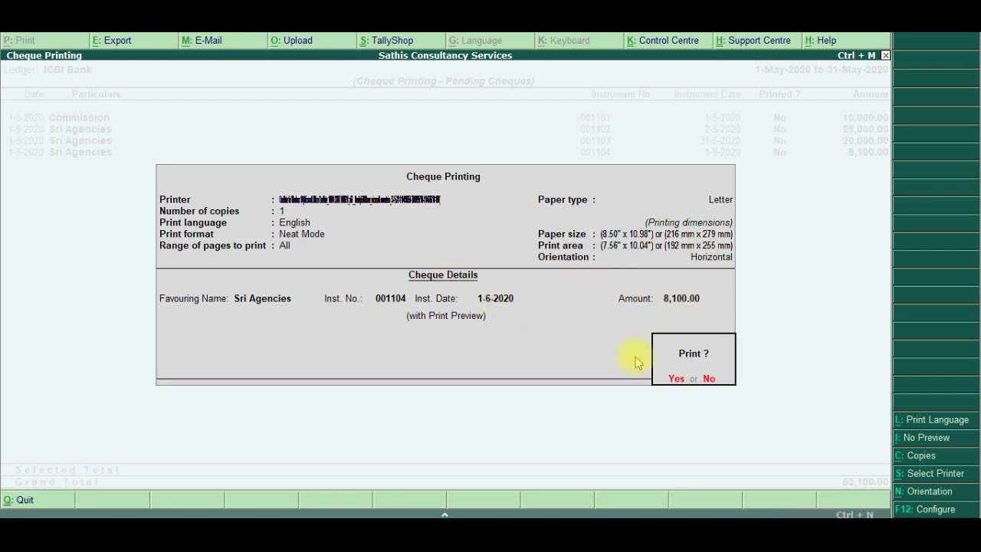
Preview the 8,100.00 cheque 001104 zoomed in, then exit Cheque Printing to the Select Bank prompt
{"action": "left_click", "coordinate": [678, 378]}
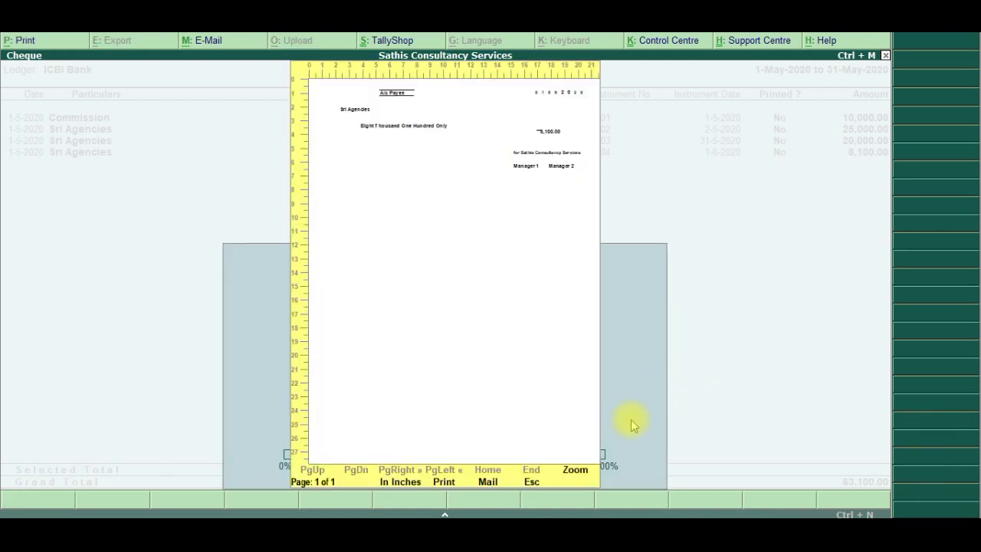
{"action": "left_click", "coordinate": [575, 471]}
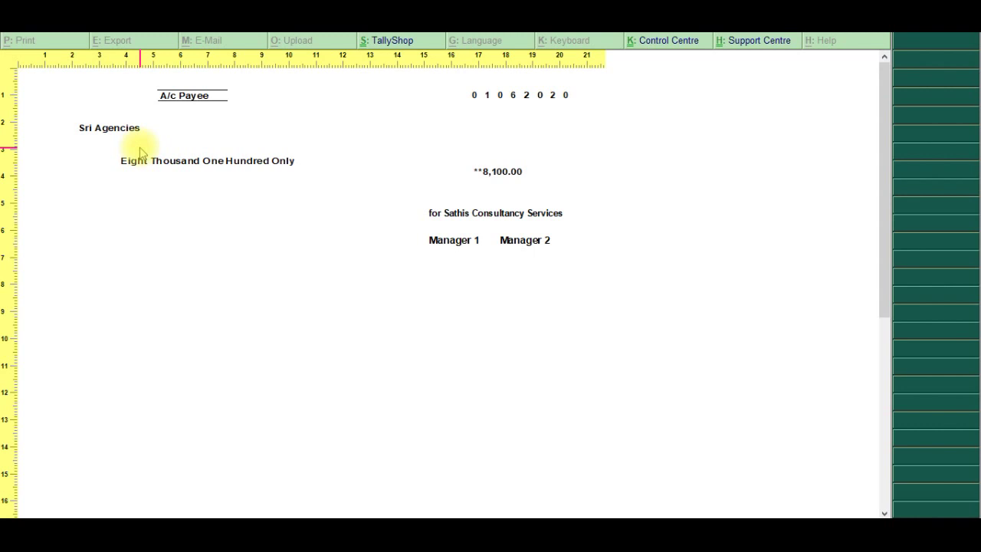
{"action": "key", "text": "alt+z"}
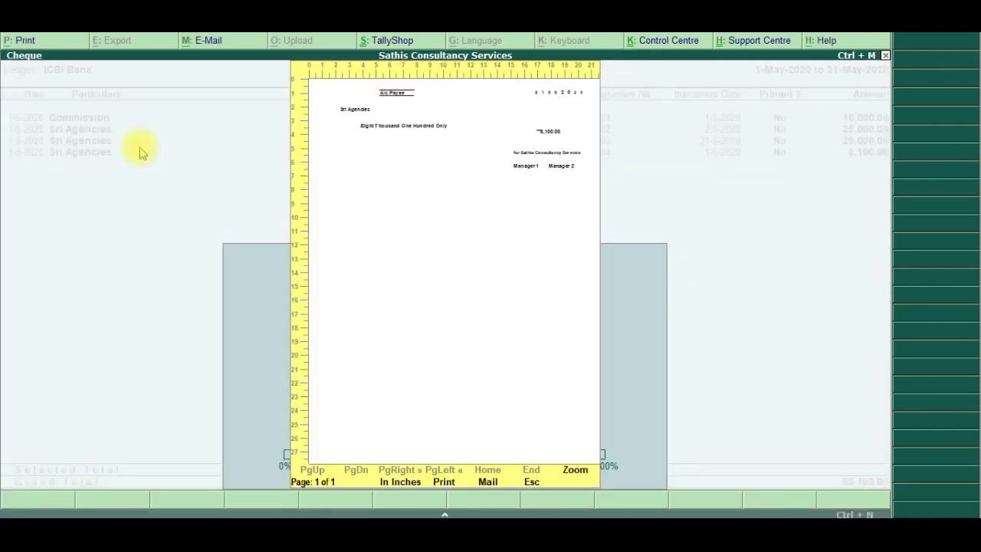
{"action": "key", "text": "Escape"}
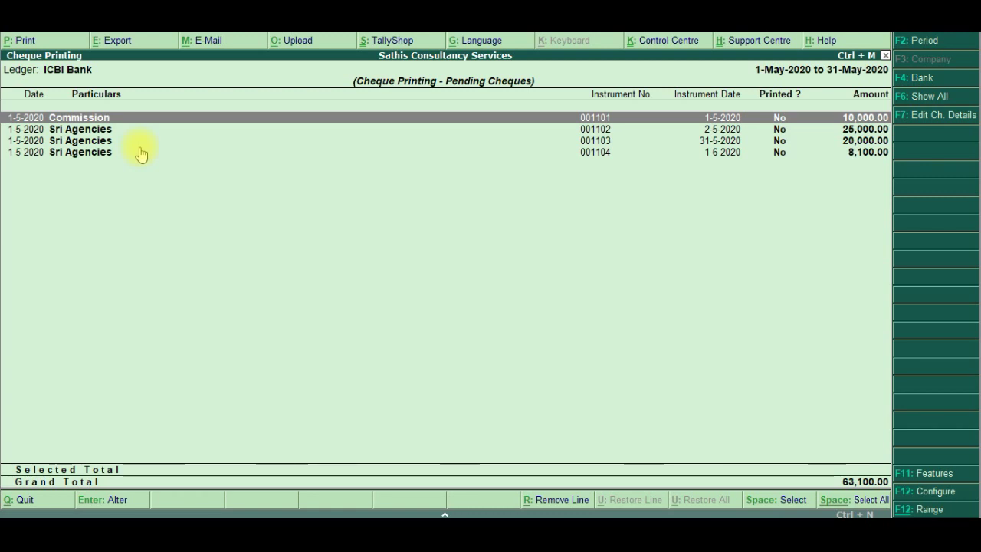
{"action": "key", "text": "Escape"}
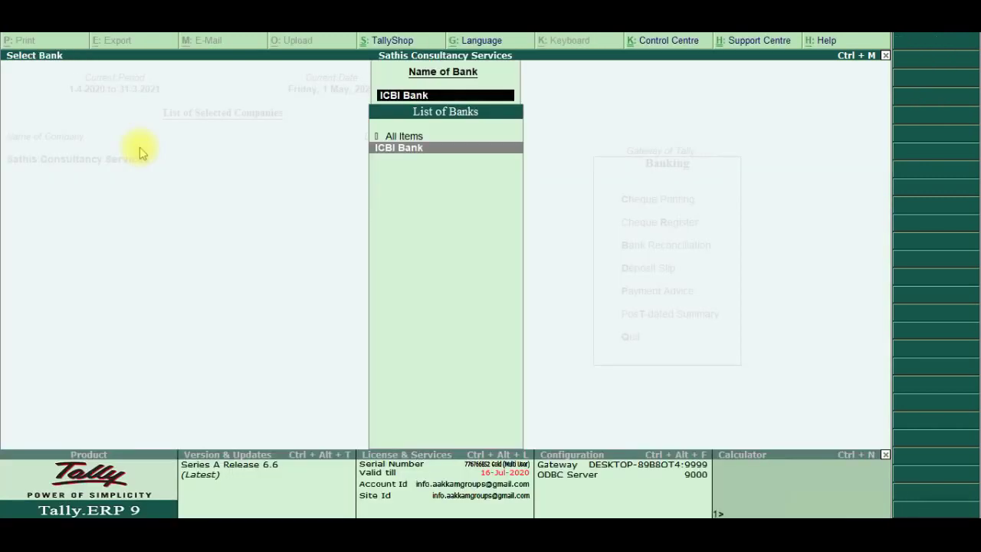
Open the bank-wise Cheque Register: ICBI Bank with 46 available, 4 unreconciled, 50 total cheques
{"action": "key", "text": "Escape"}
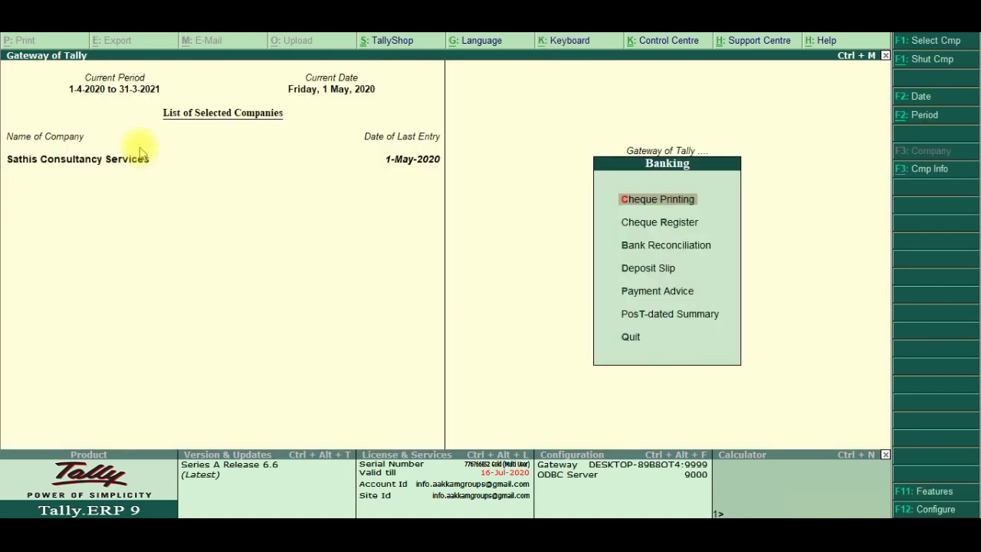
{"action": "key", "text": "Down"}
{"action": "key", "text": "Return"}
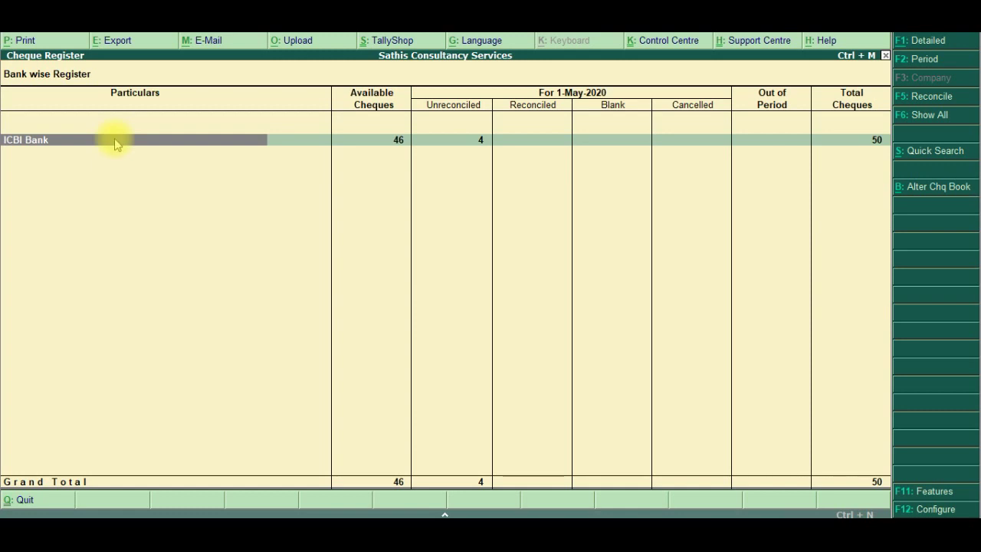
{"action": "double_click", "coordinate": [115, 146]}
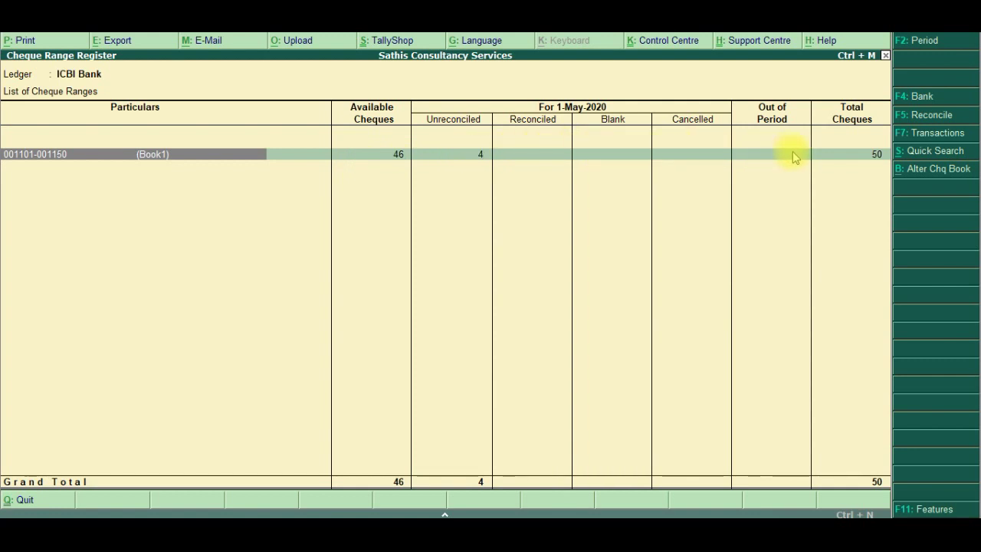
{"action": "key", "text": "Escape"}
{"action": "key", "text": "Escape"}
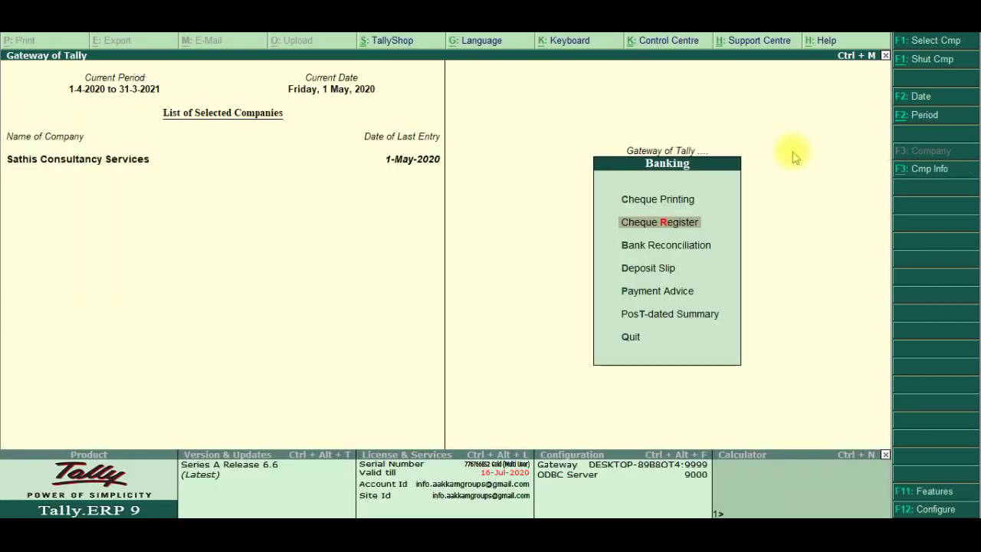
Open Bank Reconciliation from the Banking menu and select ICBI Bank
{"action": "key", "text": "Down"}
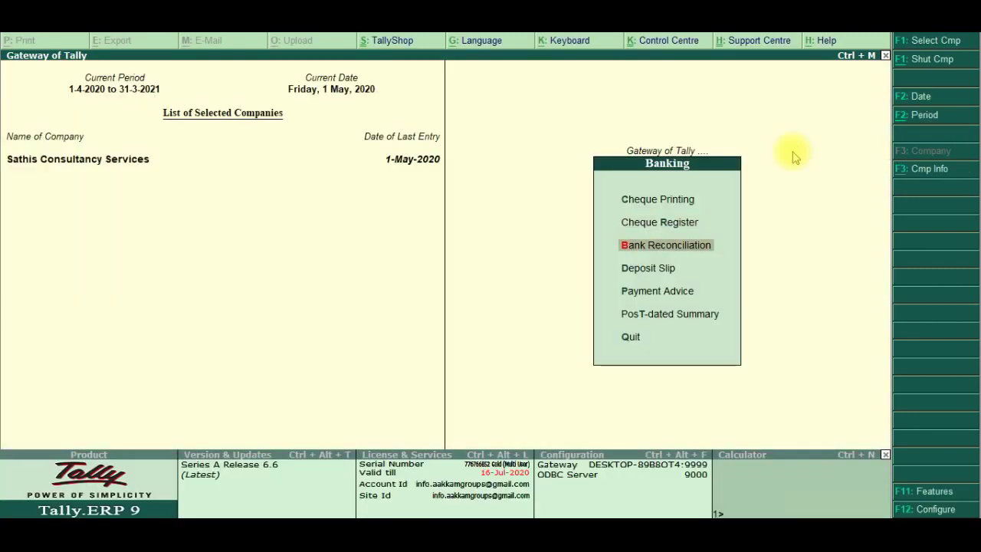
{"action": "key", "text": "Return"}
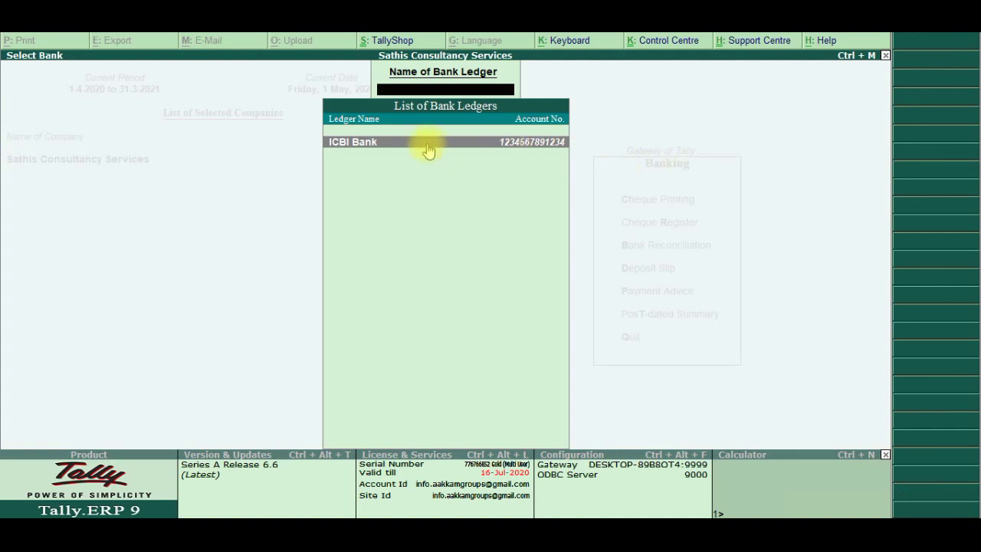
{"action": "left_click", "coordinate": [529, 157]}
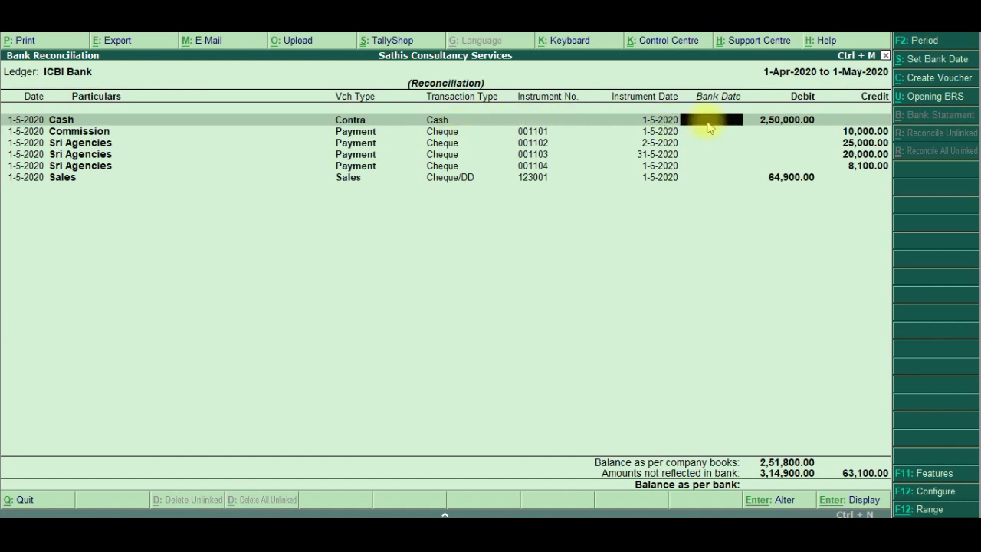
Enter bank dates 1.5.2020, 2.5.2020, 2.5, 1.6.2020 and 2.6.2020 for the Cash, Commission and cheque rows
{"action": "type", "text": "01.05.2020"}
{"action": "key", "text": "Return"}
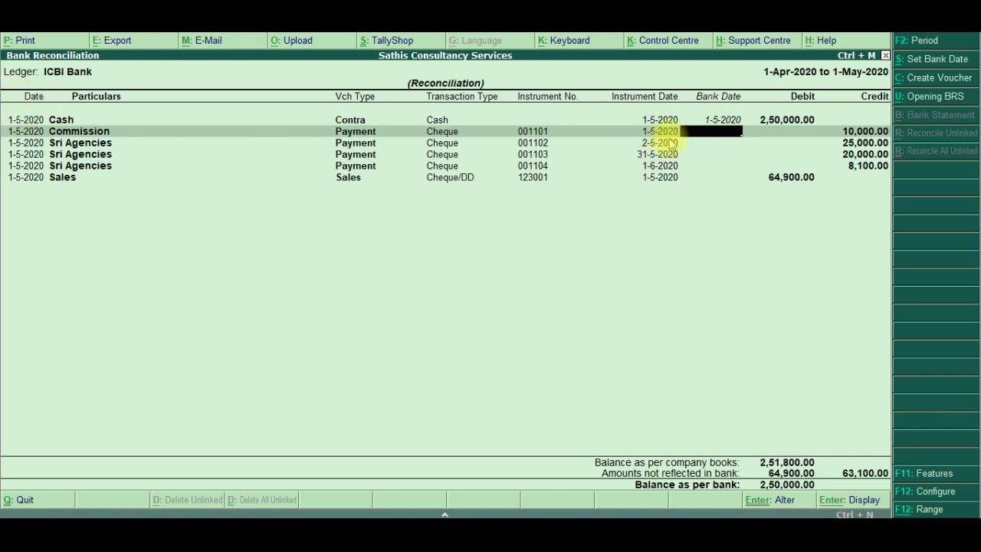
{"action": "type", "text": "2.5.2020"}
{"action": "key", "text": "Return"}
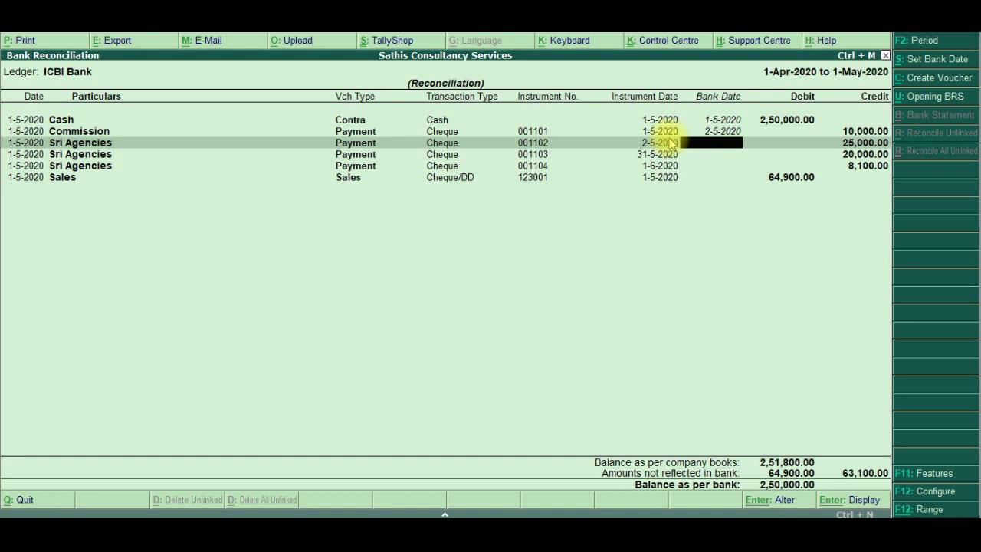
{"action": "type", "text": "2.5"}
{"action": "key", "text": "Return"}
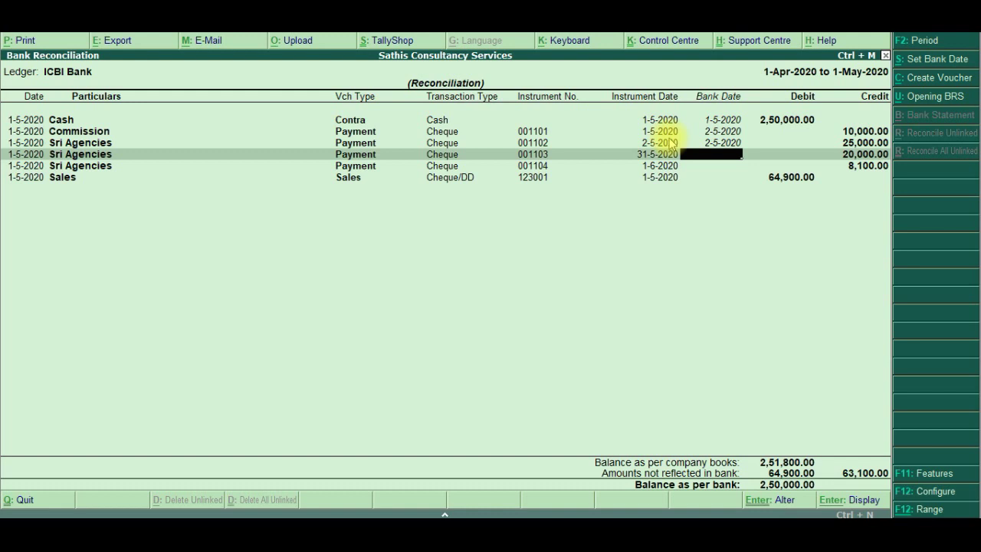
{"action": "type", "text": "1.6.2020"}
{"action": "key", "text": "Return"}
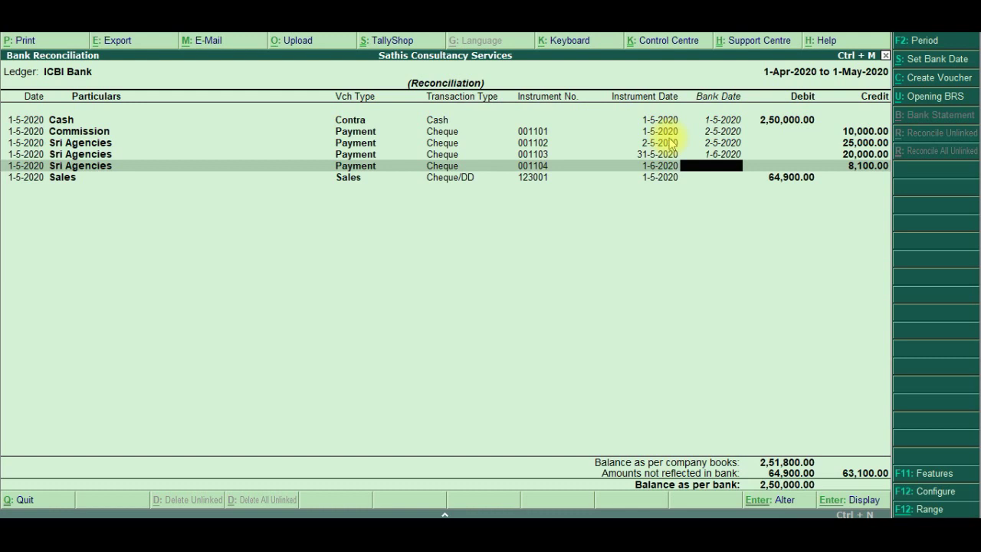
{"action": "type", "text": "2.6.2020"}
{"action": "key", "text": "Return"}
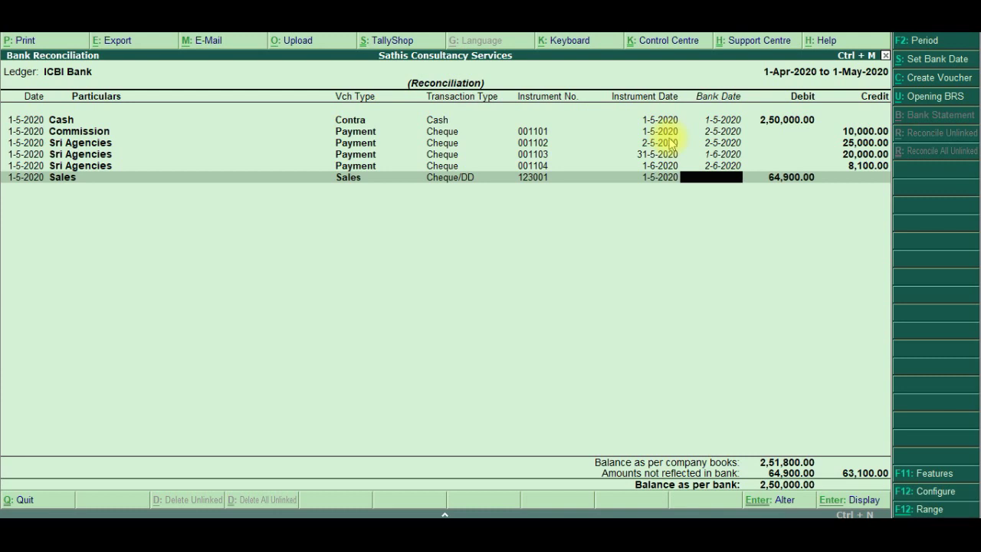
Give the Sales row bank date 2.5.2020 and save the ICBI Bank reconciliation
{"action": "type", "text": "2.5.2020"}
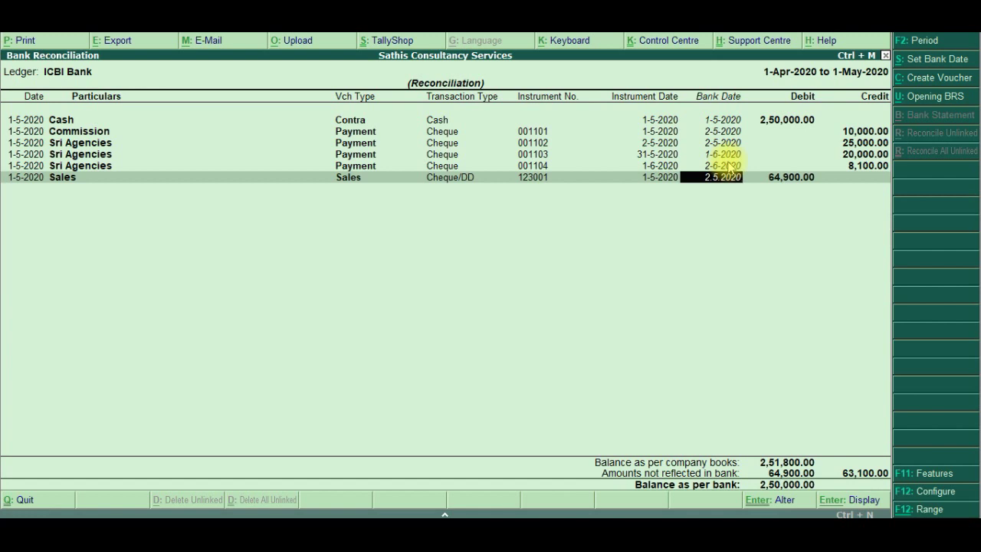
{"action": "key", "text": "Return"}
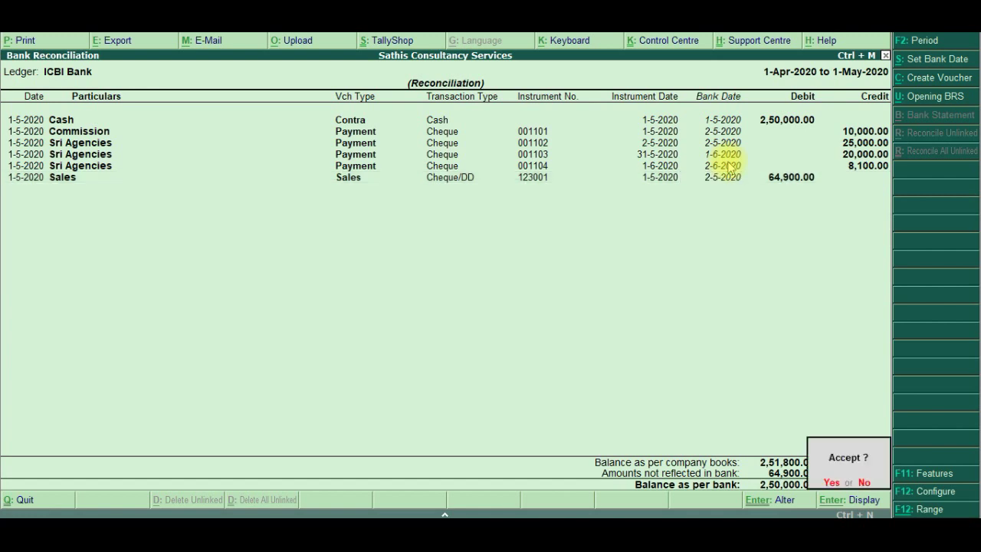
{"action": "left_click", "coordinate": [728, 159]}
{"action": "key", "text": "y"}
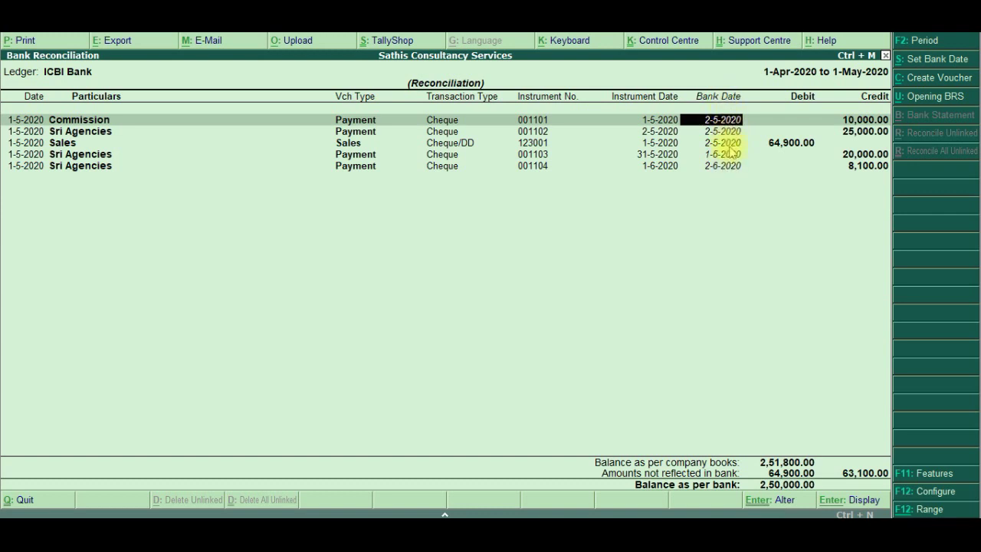
{"action": "key", "text": "Return"}
{"action": "key", "text": "Return"}
{"action": "key", "text": "Return"}
{"action": "key", "text": "Return"}
{"action": "key", "text": "Return"}
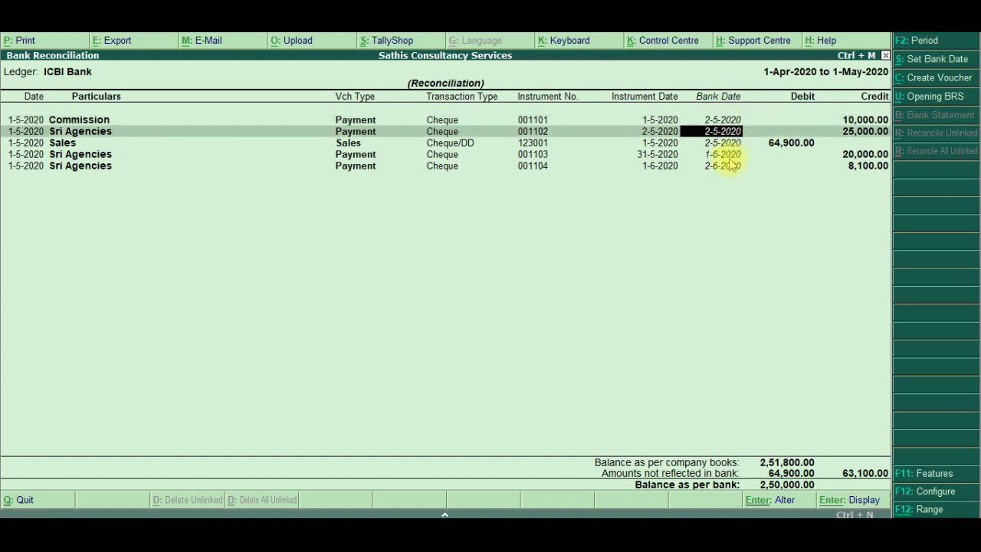
{"action": "key", "text": "Return"}
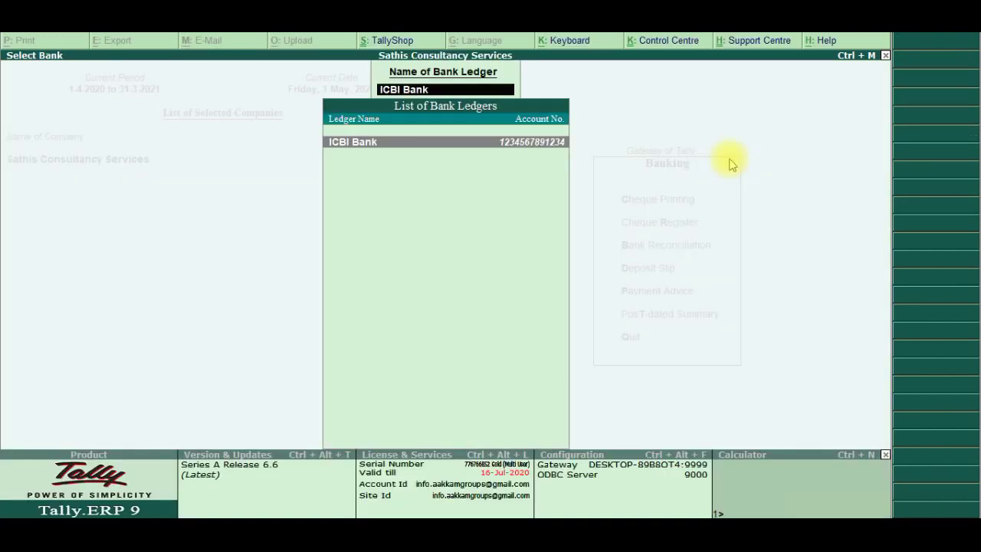
Open ICBI Bank's Cash Deposit Slip, select the 2,50,000.00 cash entry and start printing it
{"action": "key", "text": "Escape"}
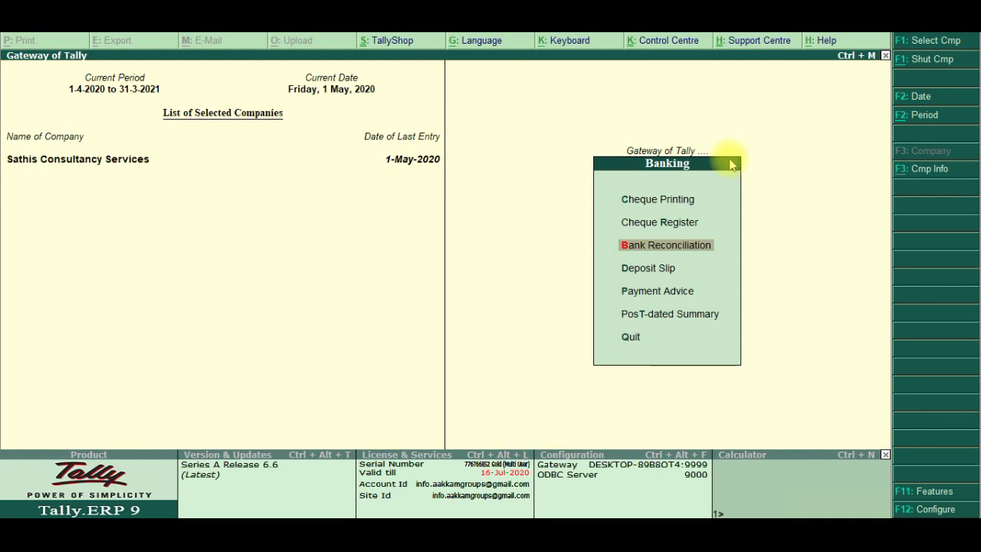
{"action": "key", "text": "Down"}
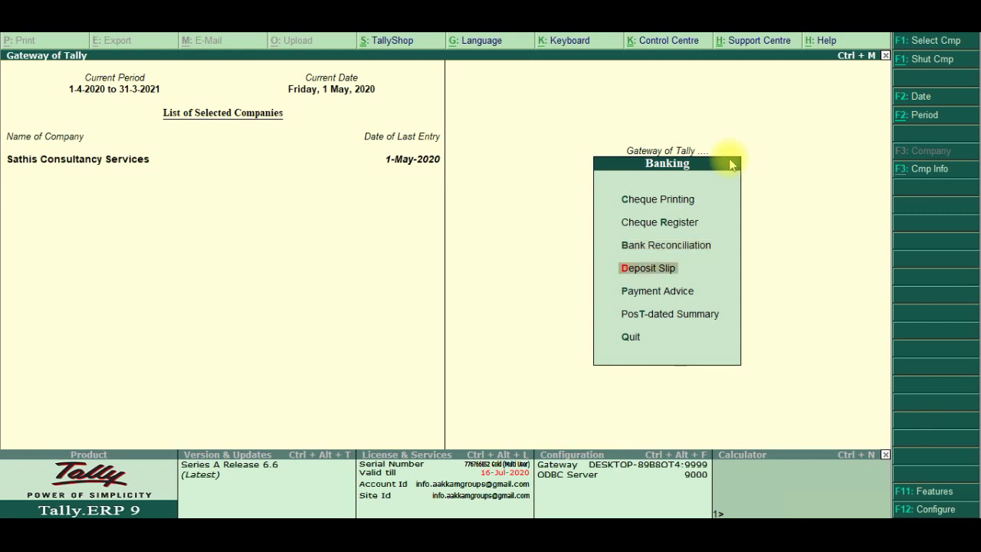
{"action": "key", "text": "Return"}
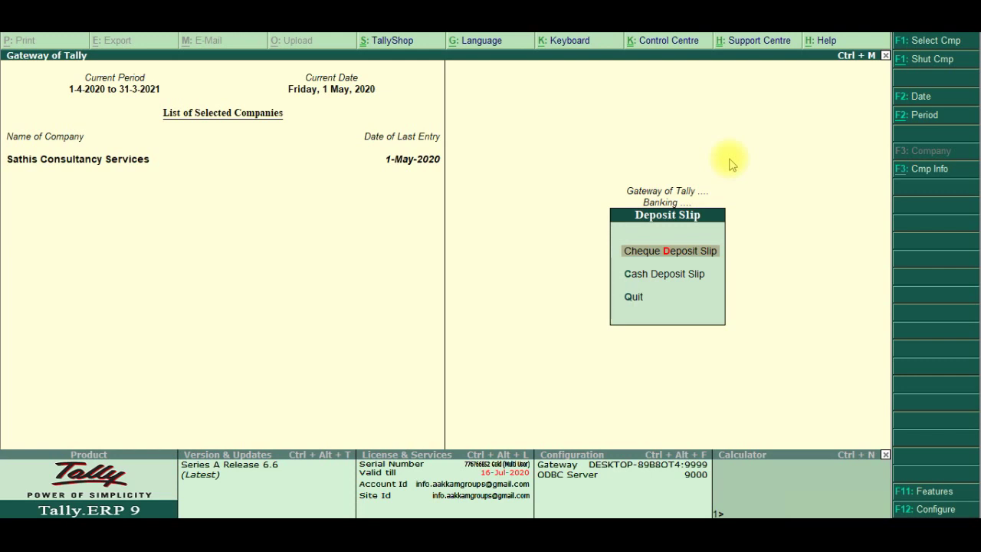
{"action": "key", "text": "Down"}
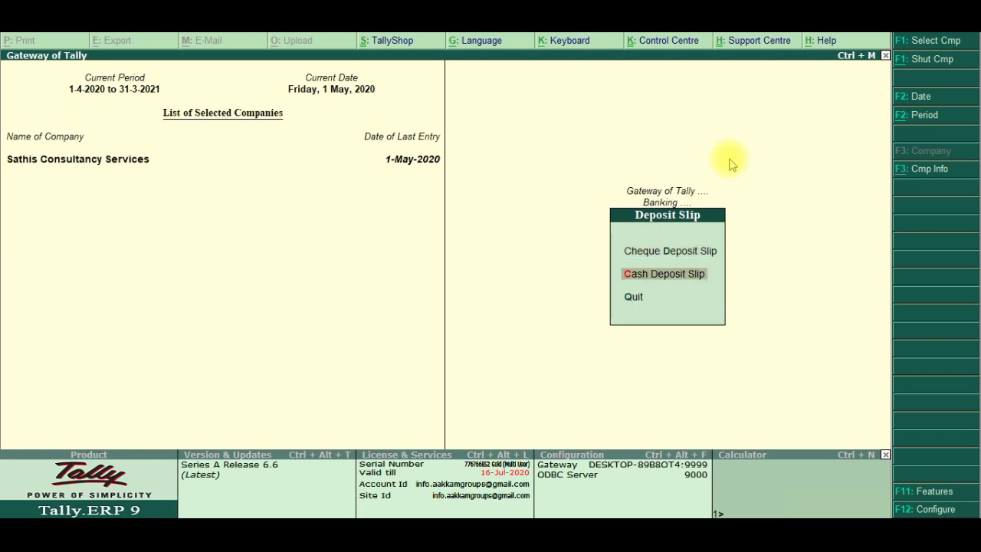
{"action": "key", "text": "Return"}
{"action": "key", "text": "Return"}
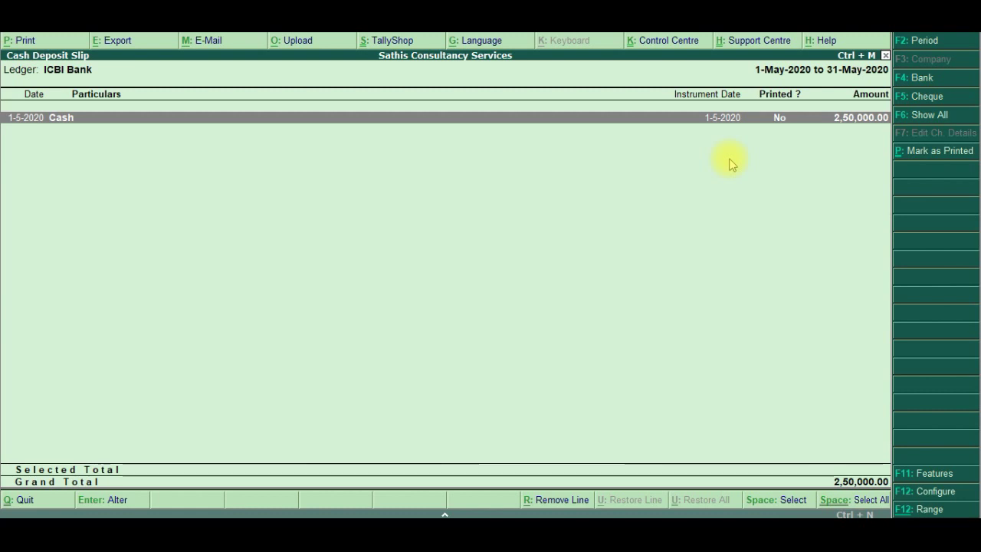
{"action": "key", "text": "space"}
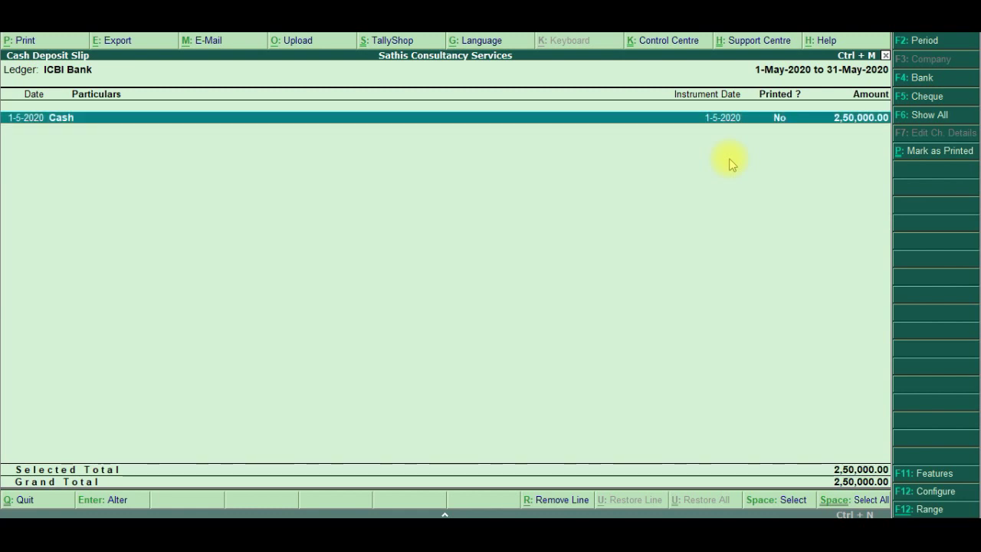
{"action": "key", "text": "alt+p"}
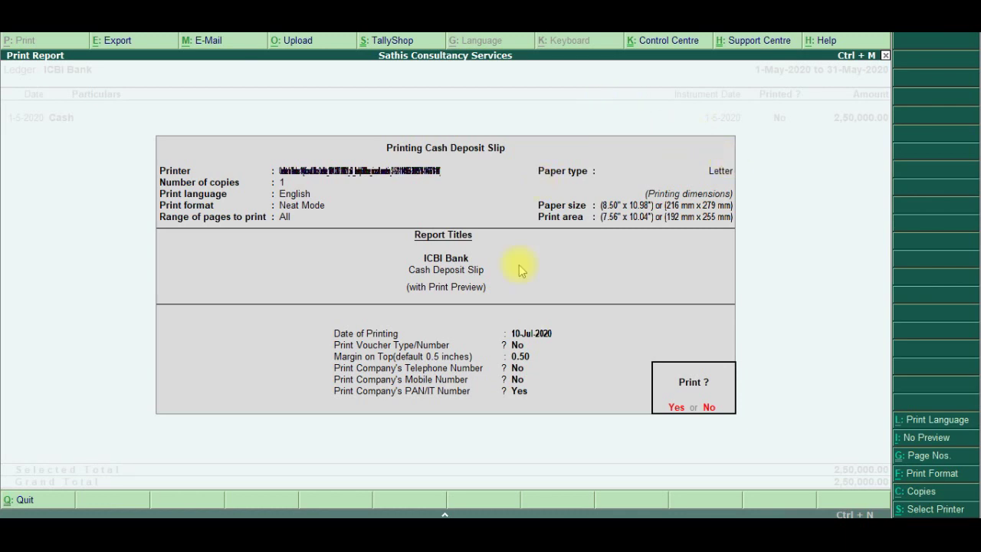
Set the date of printing to 1.5.2020 and generate the cash deposit slip preview
{"action": "left_click", "coordinate": [541, 338]}
{"action": "type", "text": "1.5.2020"}
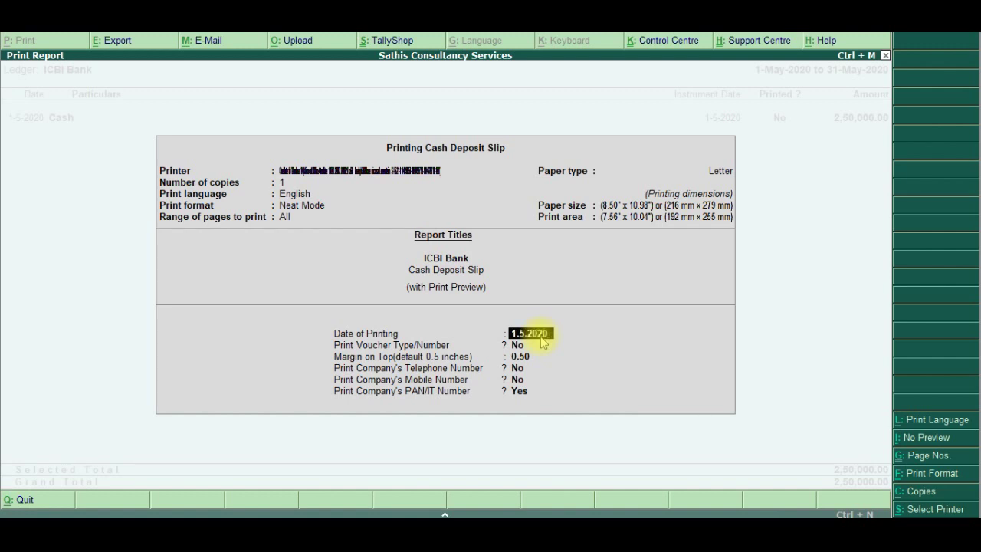
{"action": "key", "text": "Return"}
{"action": "key", "text": "Return"}
{"action": "key", "text": "Return"}
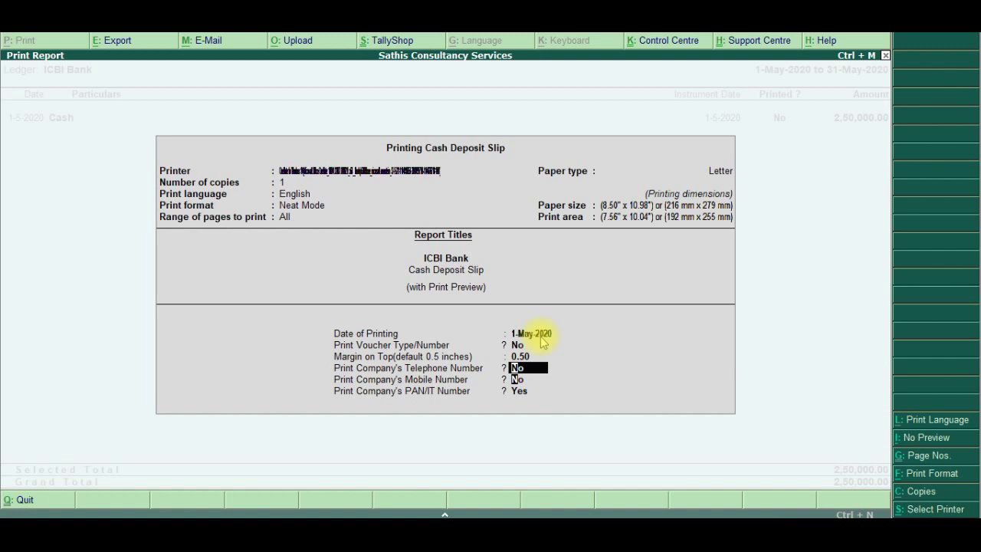
{"action": "key", "text": "Return"}
{"action": "key", "text": "Return"}
{"action": "key", "text": "Return"}
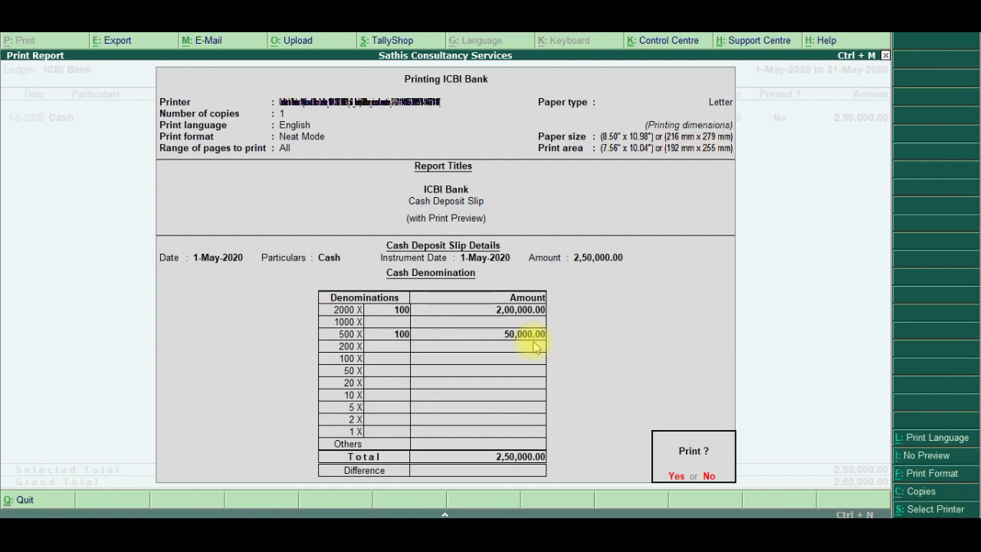
{"action": "key", "text": "Return"}
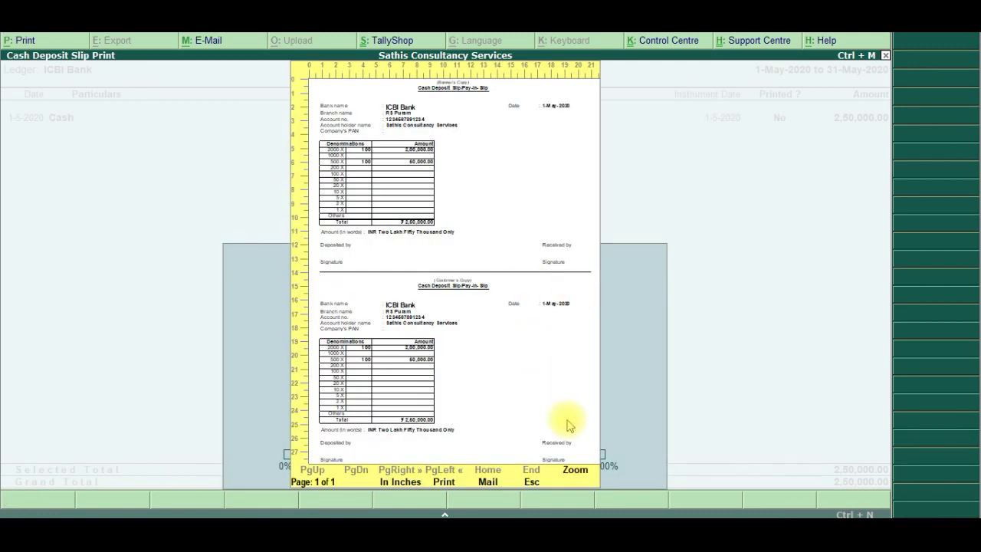
Zoom the cash slip preview and scroll to the 2000 and 500 note denominations totalling ₹2,50,000.00
{"action": "left_click", "coordinate": [575, 475]}
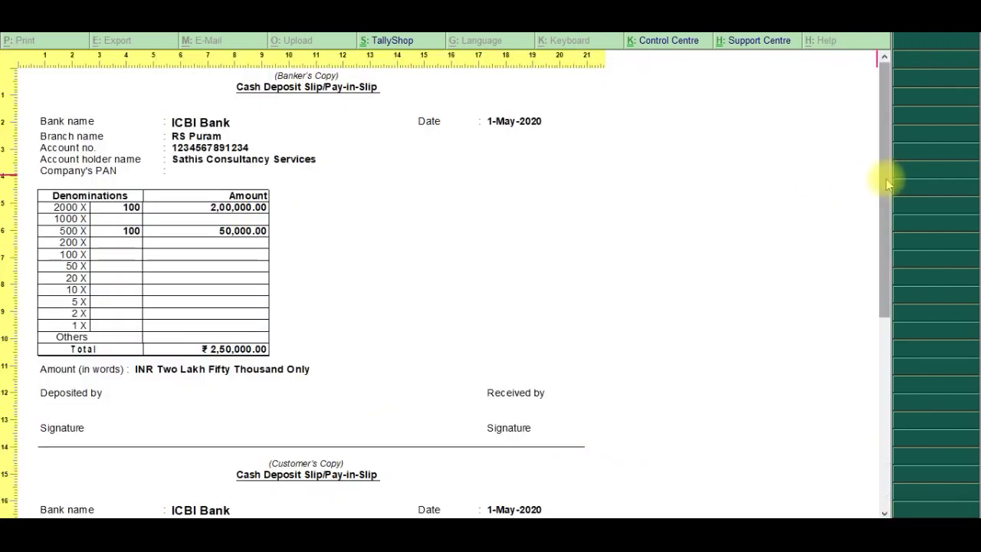
{"action": "scroll", "coordinate": [886, 184], "scroll_direction": "down", "scroll_amount": 2}
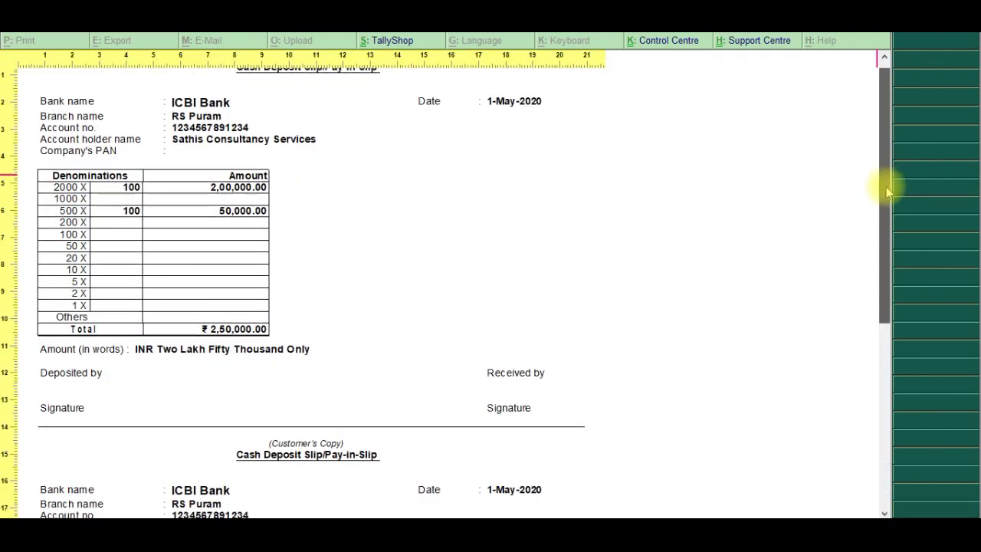
{"action": "scroll", "coordinate": [890, 207], "scroll_direction": "down", "scroll_amount": 2}
{"action": "left_click_drag", "start_coordinate": [891, 218], "coordinate": [889, 138]}
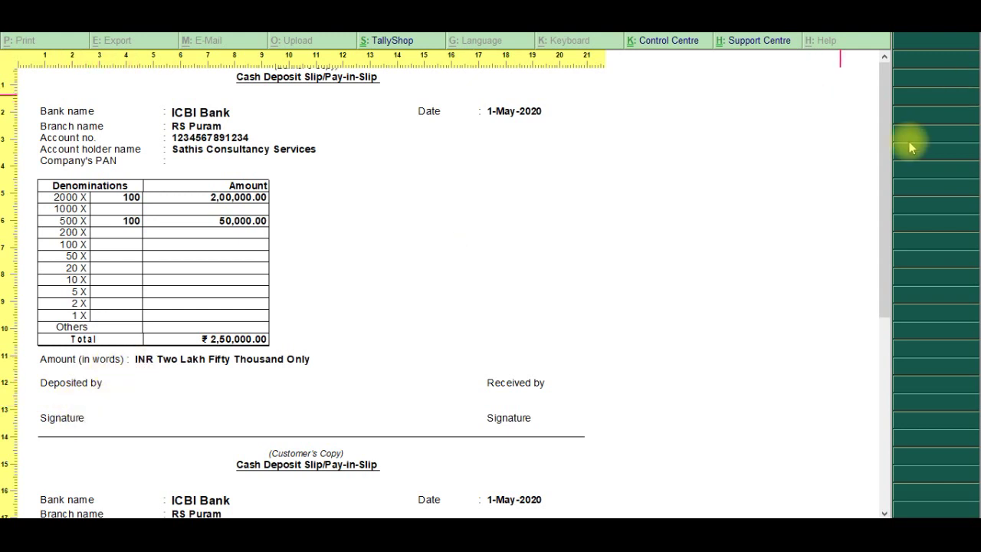
{"action": "mouse_move", "coordinate": [882, 146]}
{"action": "left_mouse_down"}
{"action": "mouse_move", "coordinate": [876, 366]}
{"action": "mouse_move", "coordinate": [843, 134]}
{"action": "left_mouse_up"}
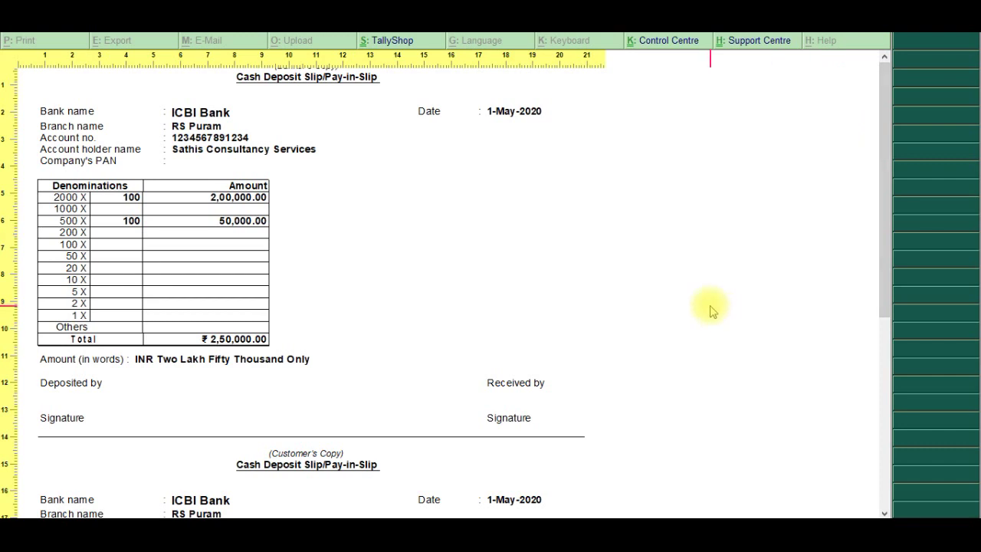
Leave the cash slip preview and select the 64,900.00 Sales cheque 123001 in ICBI Bank's Cheque Deposit Slip
{"action": "key", "text": "alt+z"}
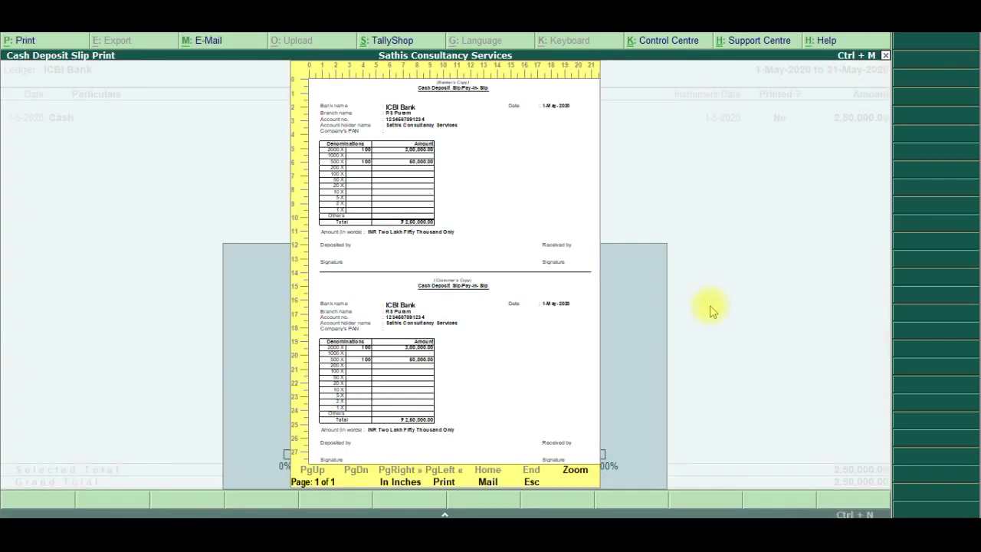
{"action": "key", "text": "Escape"}
{"action": "key", "text": "Escape"}
{"action": "key", "text": "Escape"}
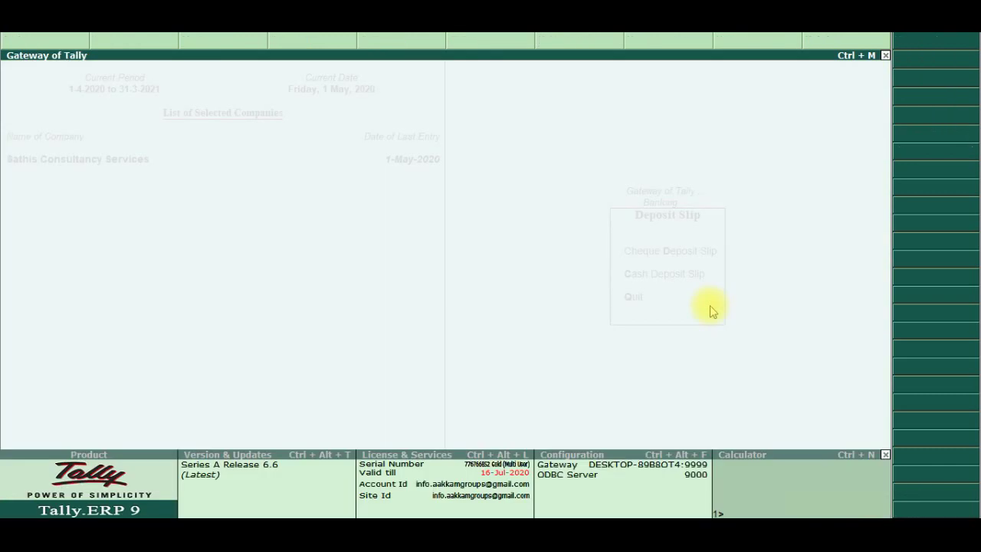
{"action": "key", "text": "Return"}
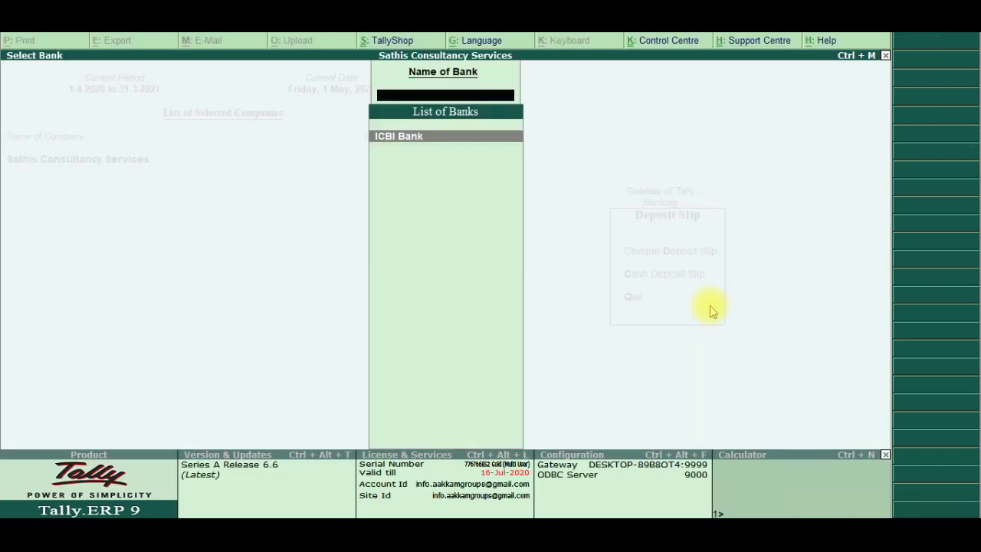
{"action": "key", "text": "Escape"}
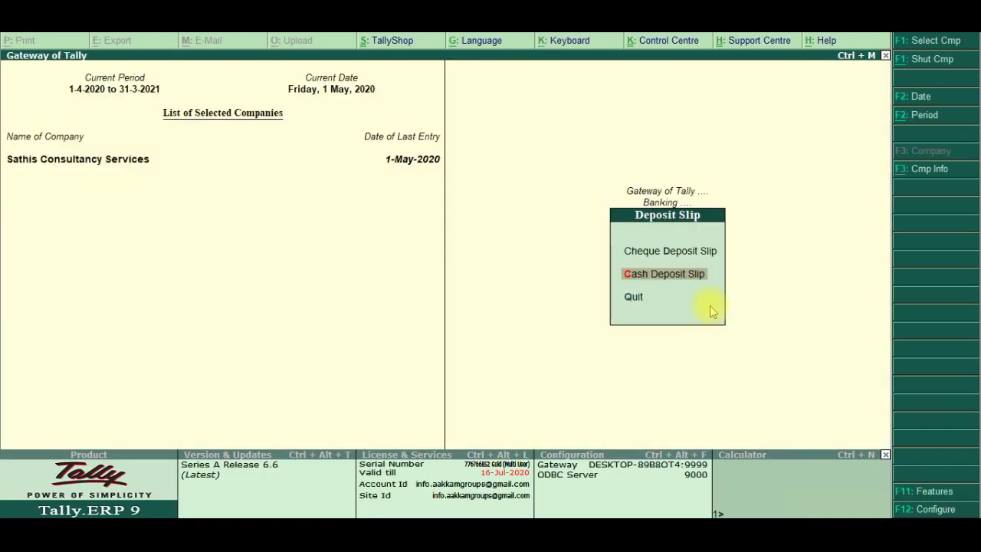
{"action": "key", "text": "Up"}
{"action": "key", "text": "Return"}
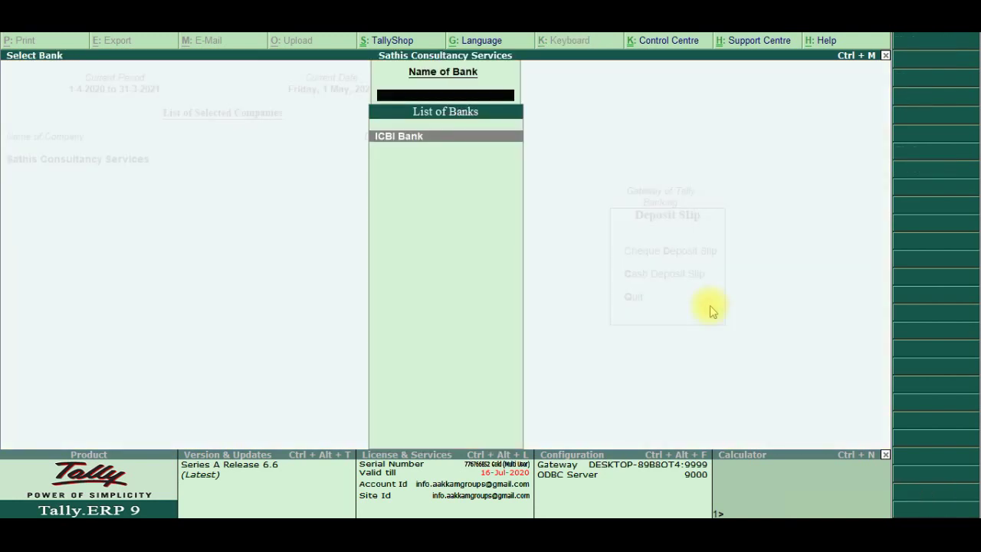
{"action": "key", "text": "Return"}
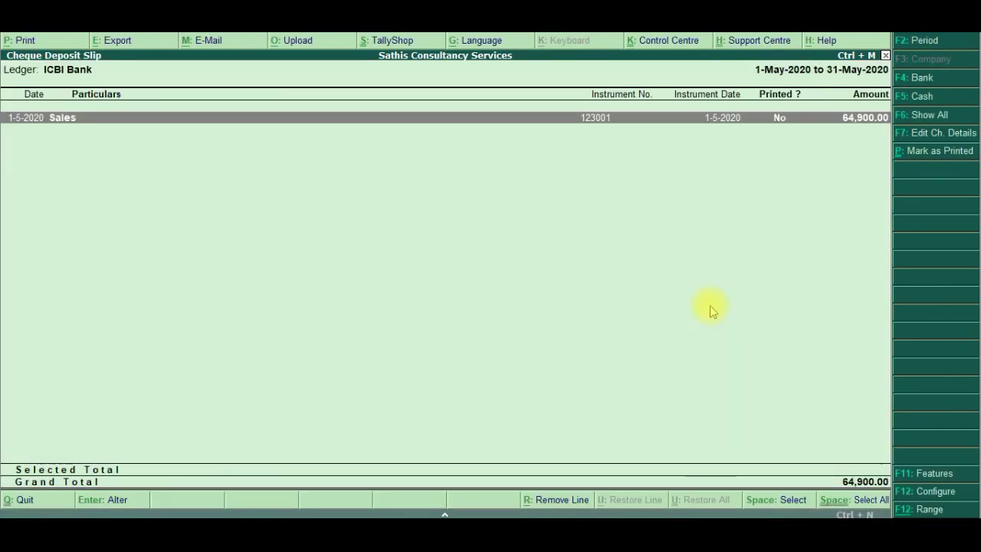
{"action": "key", "text": "space"}
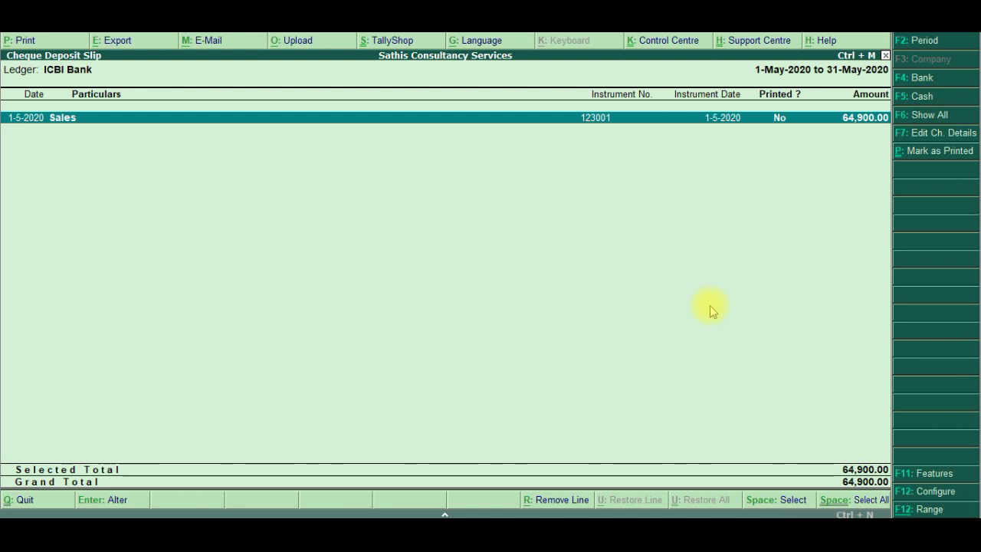
Print the cheque deposit slip with a printing date of 1.5.2020 to open its preview
{"action": "key", "text": "alt+p"}
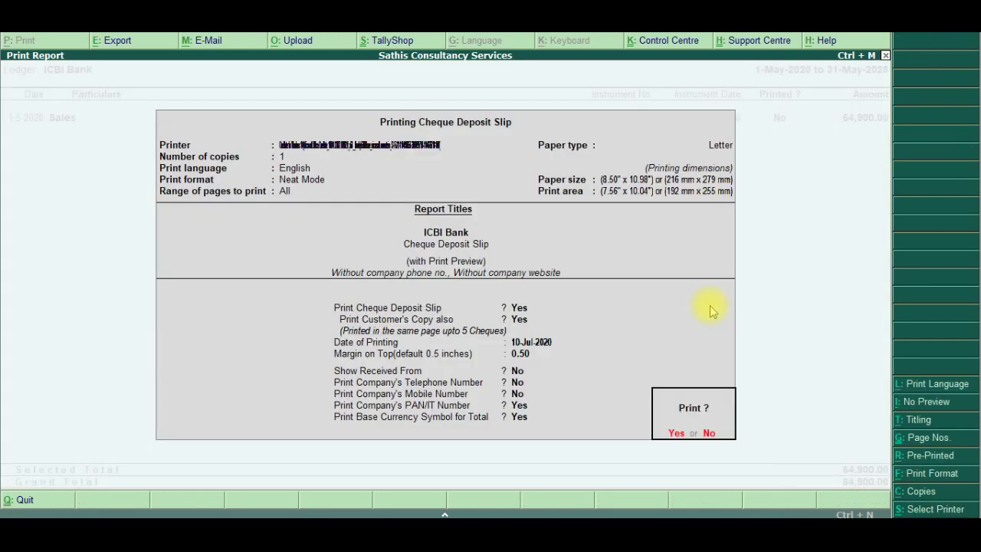
{"action": "key", "text": "n"}
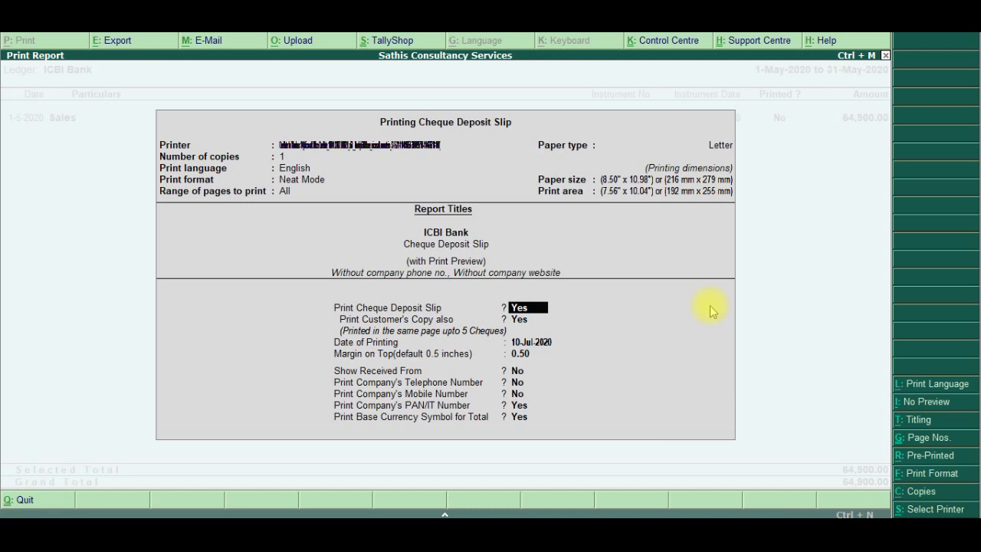
{"action": "key", "text": "Return"}
{"action": "key", "text": "Return"}
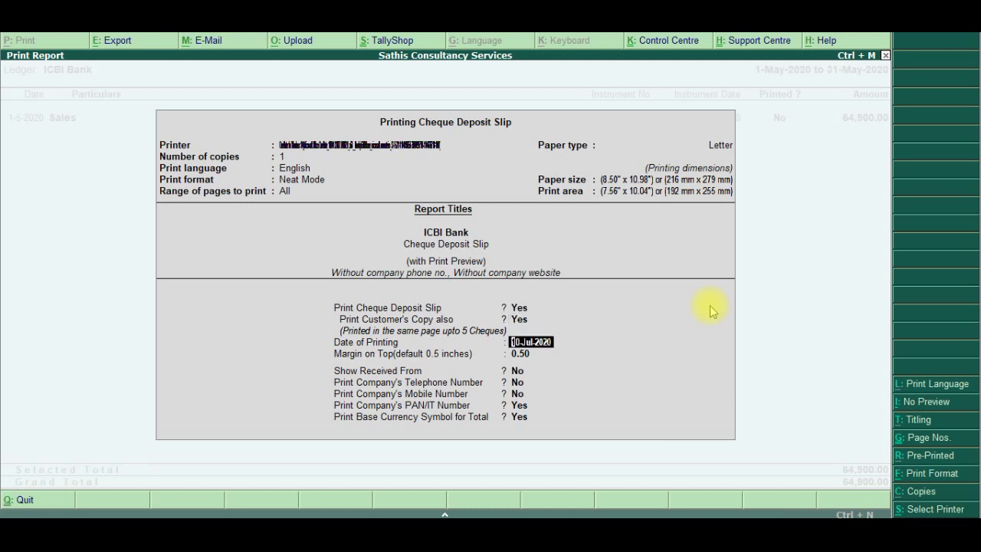
{"action": "type", "text": "1.5"}
{"action": "type", "text": ".2020"}
{"action": "key", "text": "Return"}
{"action": "key", "text": "Return"}
{"action": "key", "text": "Return"}
{"action": "key", "text": "Return"}
{"action": "key", "text": "Return"}
{"action": "key", "text": "Return"}
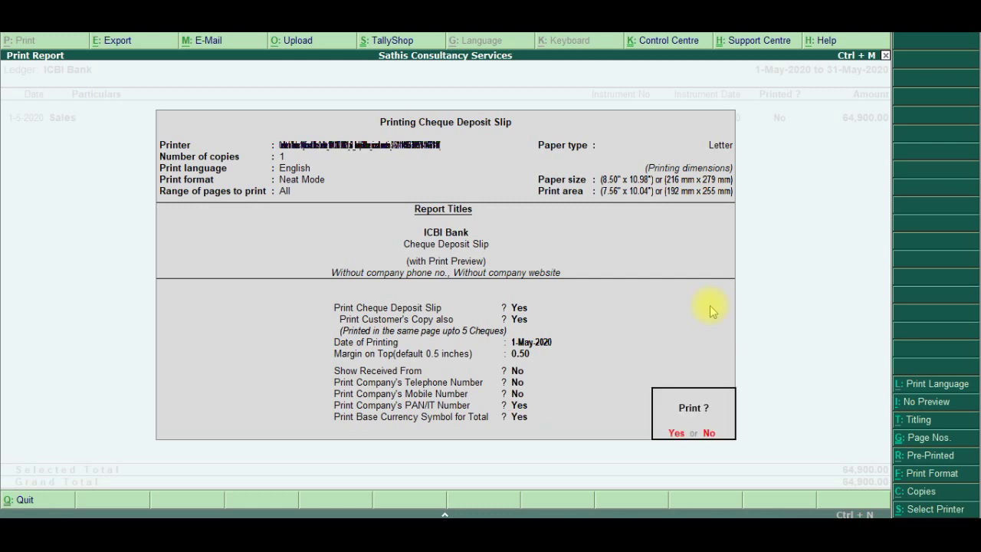
{"action": "key", "text": "Return"}
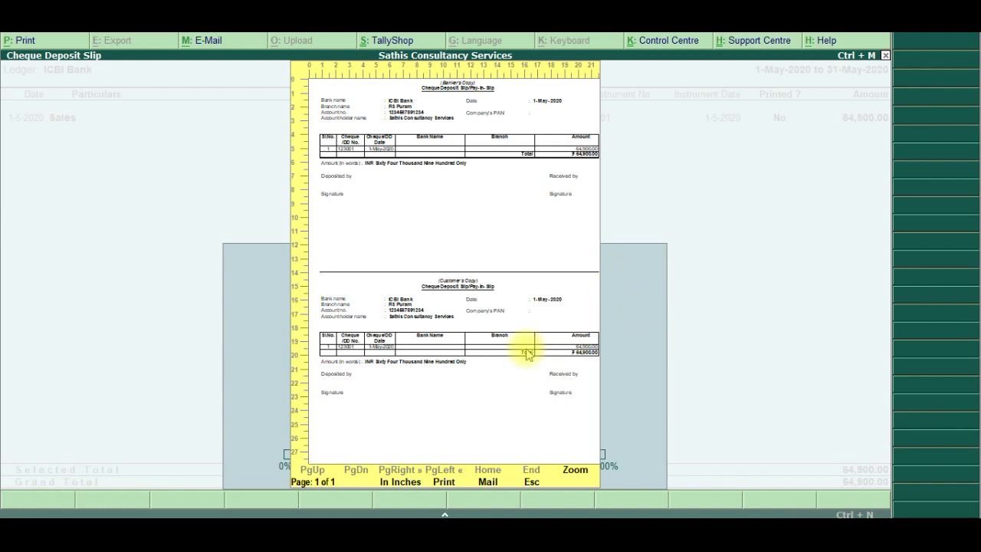
{"action": "left_click", "coordinate": [584, 474]}
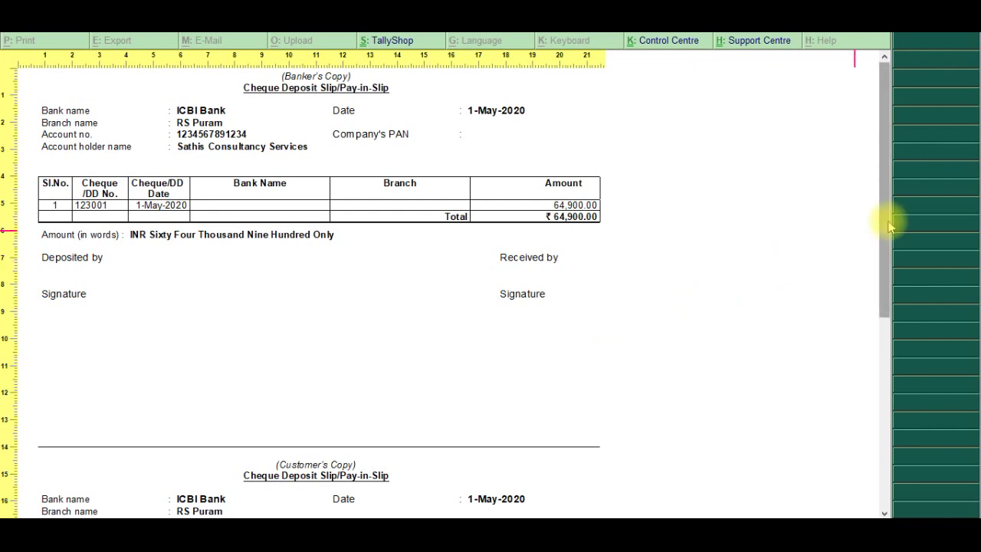
{"action": "left_click_drag", "start_coordinate": [889, 226], "coordinate": [900, 418]}
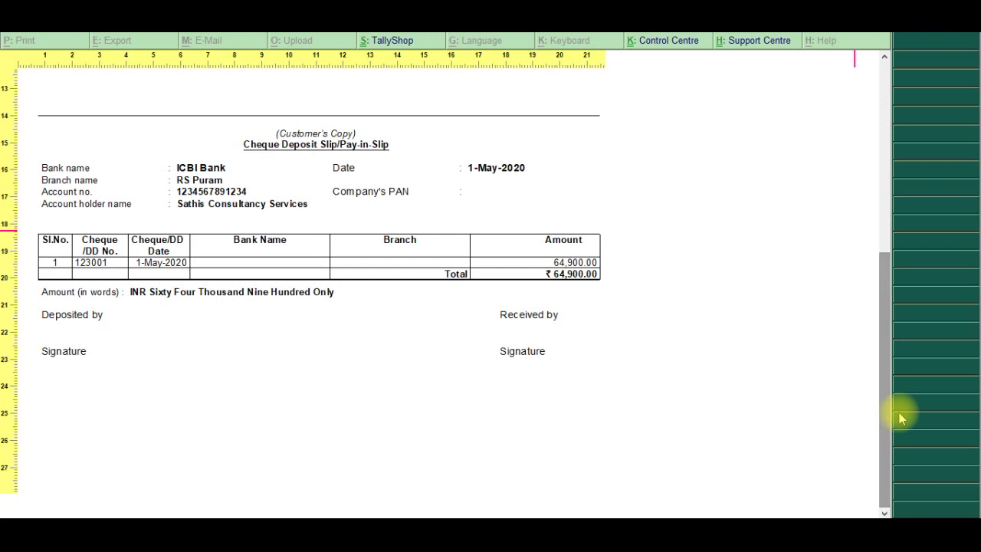
{"action": "key", "text": "Escape"}
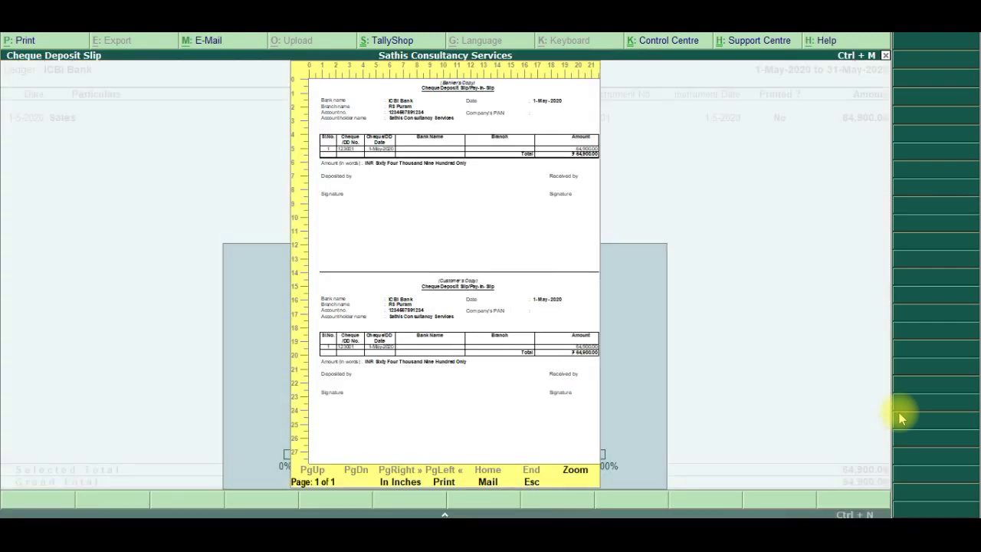
{"action": "key", "text": "Escape"}
Go back to the Banking menu and open Payment Advice for the Sri Agencies ledger
{"action": "key", "text": "Escape"}
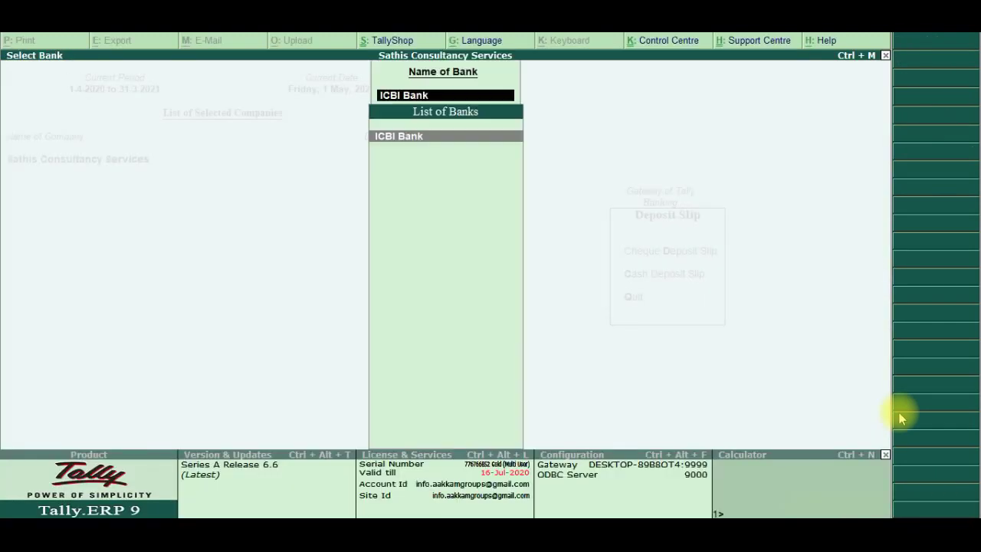
{"action": "key", "text": "Escape"}
{"action": "key", "text": "Escape"}
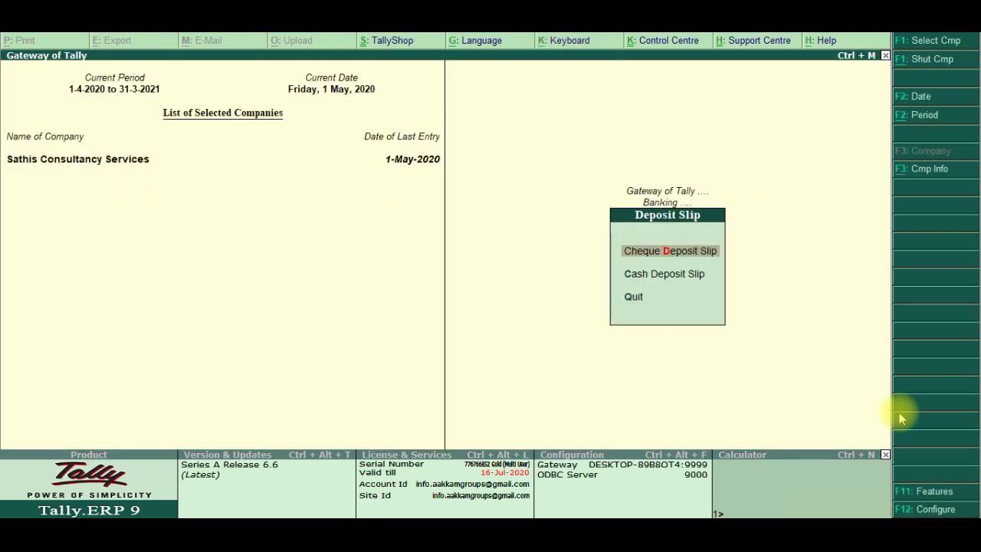
{"action": "key", "text": "Escape"}
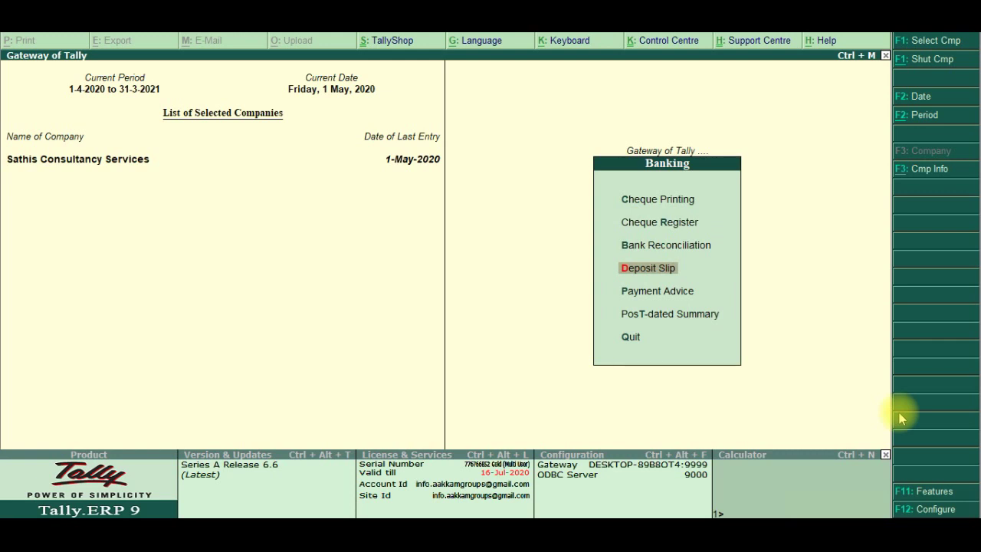
{"action": "key", "text": "Down"}
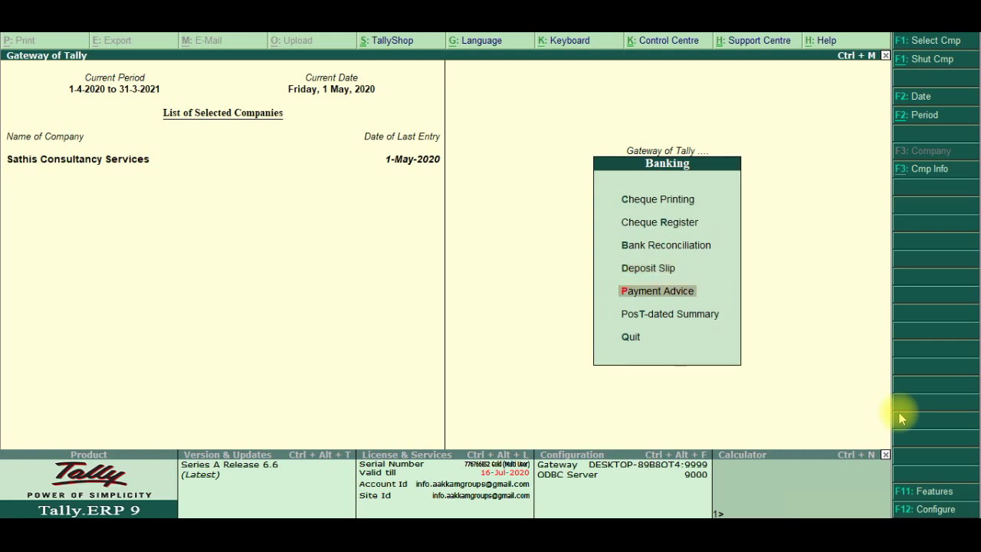
{"action": "key", "text": "Return"}
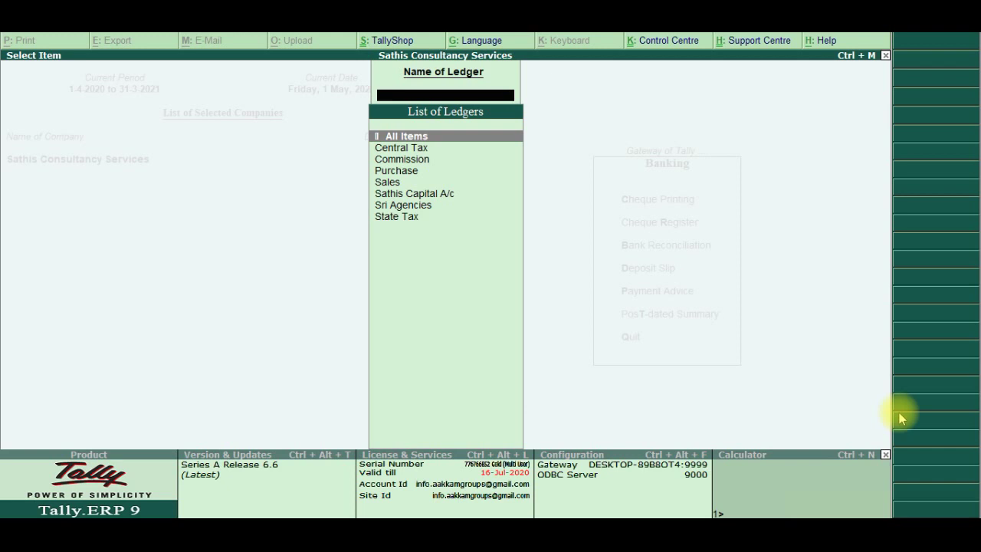
{"action": "key", "text": "Down"}
{"action": "key", "text": "Down"}
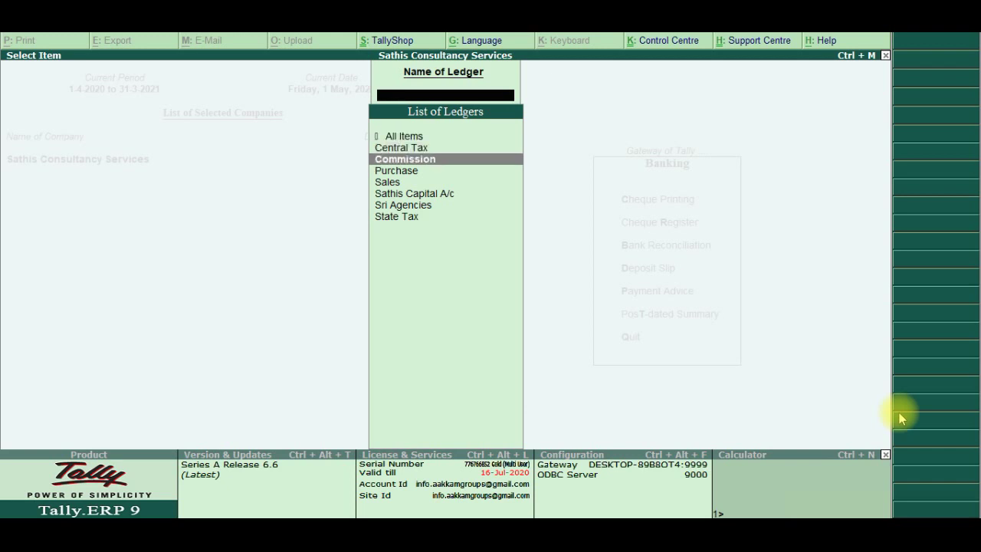
{"action": "key", "text": "Down"}
{"action": "key", "text": "Down"}
{"action": "key", "text": "Down"}
{"action": "key", "text": "Down"}
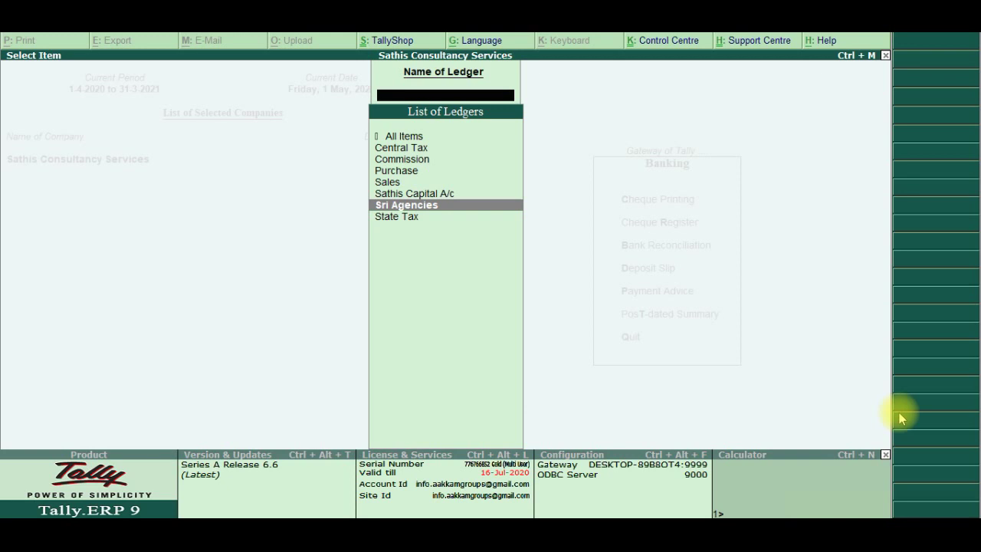
{"action": "key", "text": "Up"}
{"action": "key", "text": "Down"}
{"action": "key", "text": "Return"}
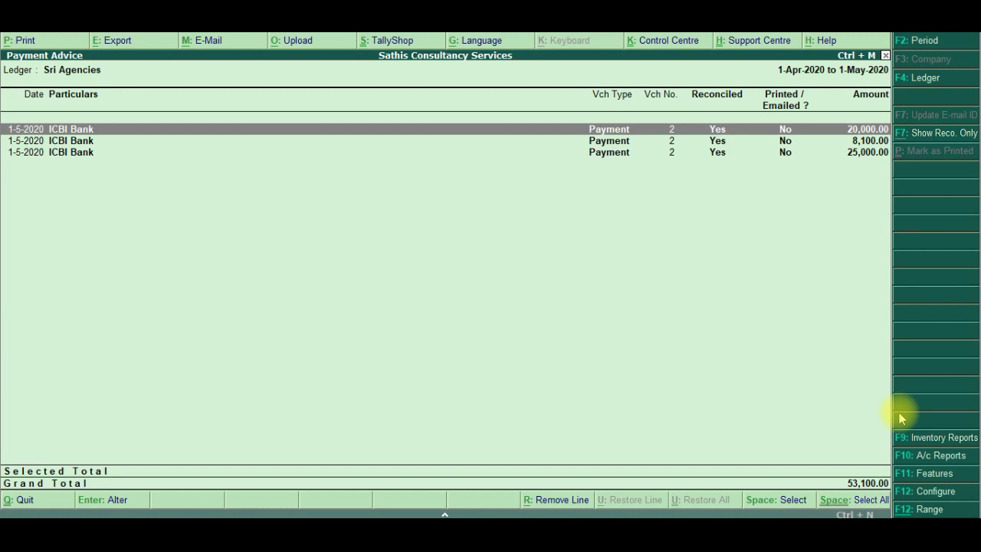
Select the 20,000.00, 8,100.00 and 25,000.00 Sri Agencies payments
{"action": "key", "text": "space"}
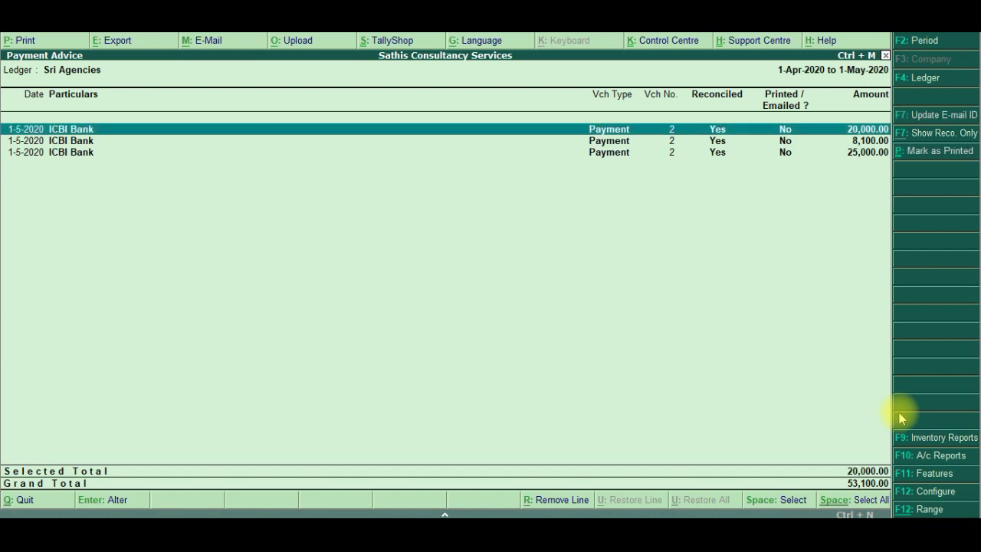
{"action": "key", "text": "Down"}
{"action": "key", "text": "space"}
{"action": "key", "text": "Down"}
{"action": "key", "text": "space"}
{"action": "key", "text": "Up"}
{"action": "key", "text": "Up"}
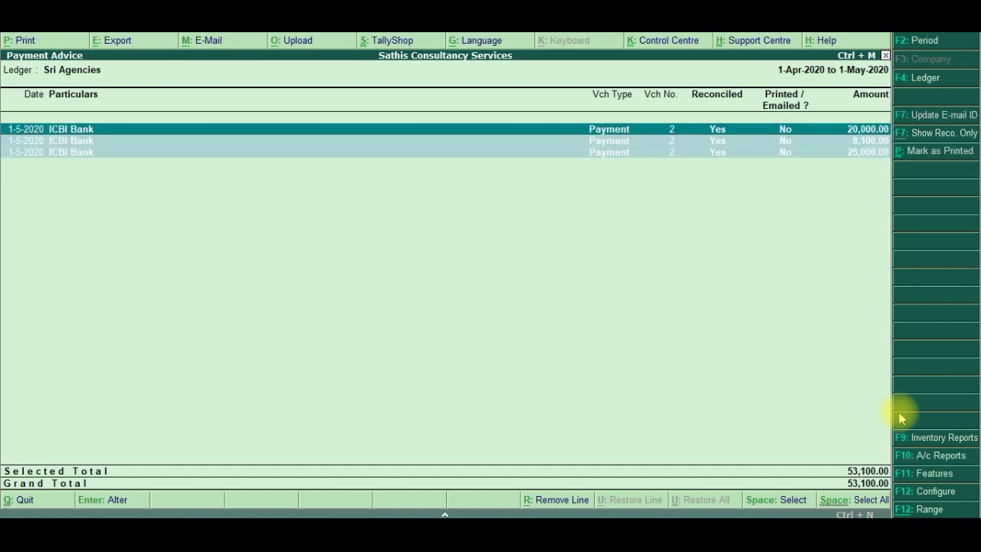
{"action": "key", "text": "Down"}
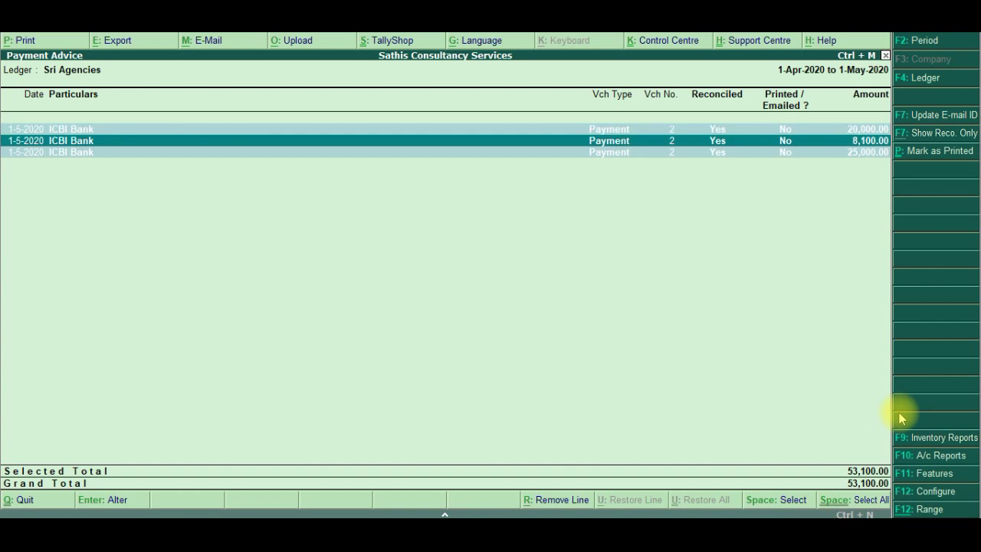
Print the payment advice with advice date 1.5.2020 to generate its preview
{"action": "key", "text": "alt+p"}
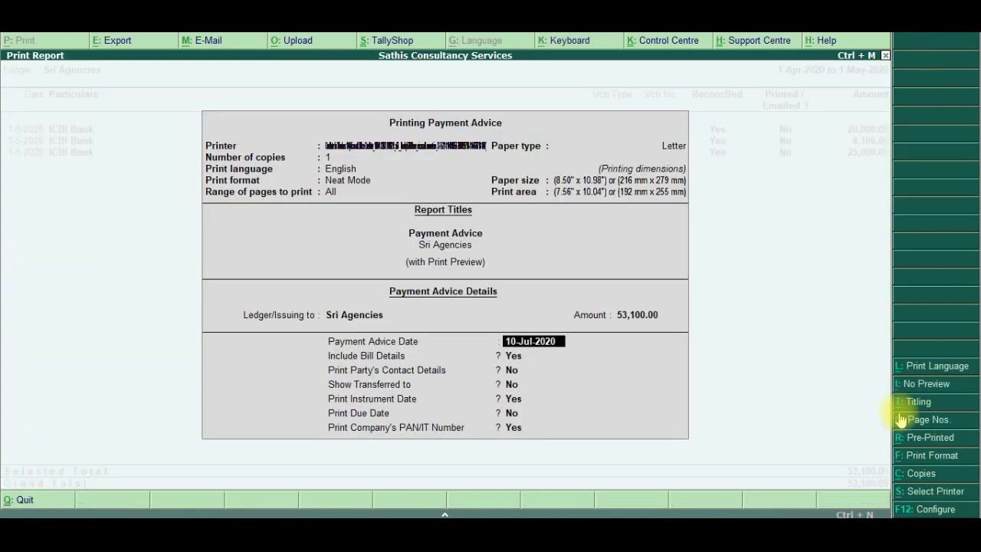
{"action": "type", "text": "1.5.202"}
{"action": "type", "text": "0"}
{"action": "key", "text": "Return"}
{"action": "key", "text": "Return"}
{"action": "key", "text": "Return"}
{"action": "key", "text": "Return"}
{"action": "key", "text": "Return"}
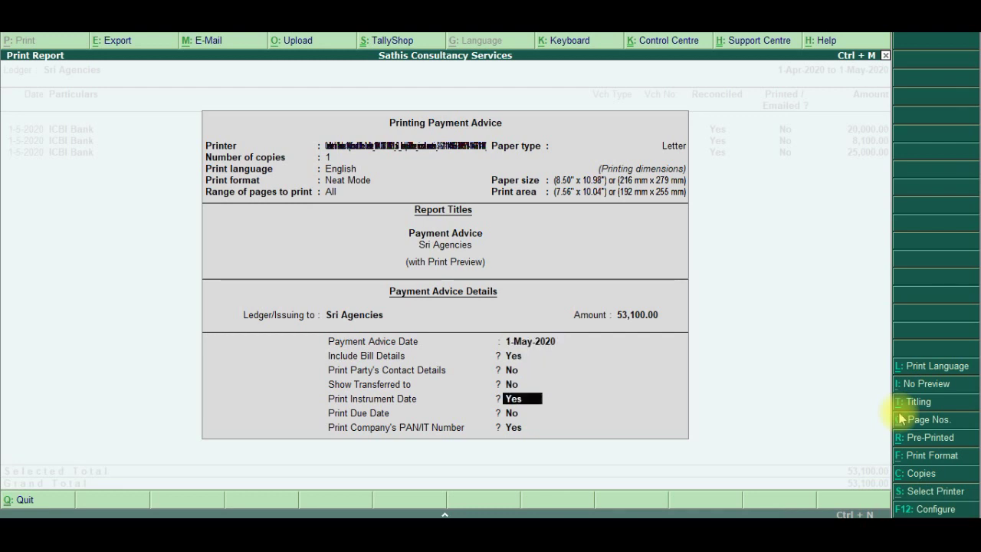
{"action": "key", "text": "Return"}
{"action": "key", "text": "Return"}
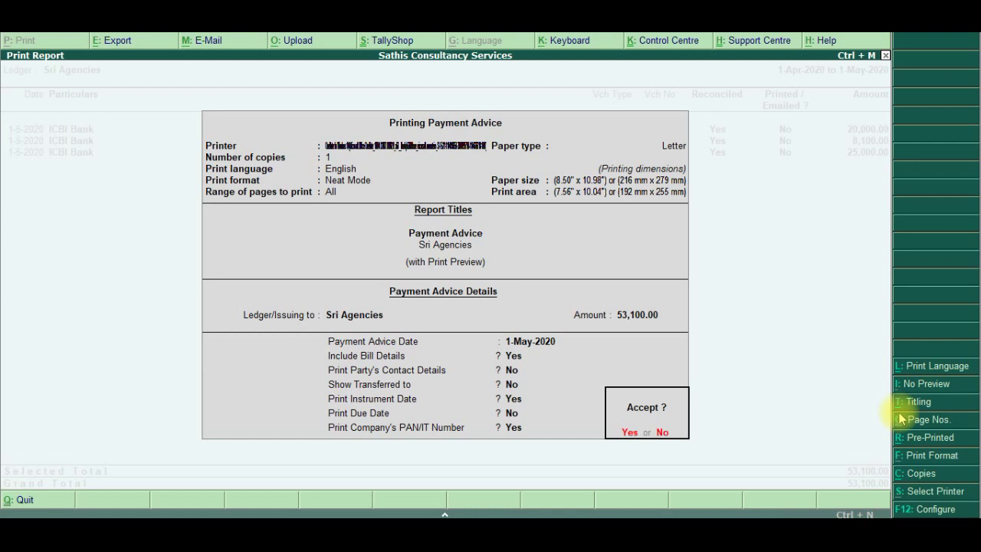
{"action": "key", "text": "Return"}
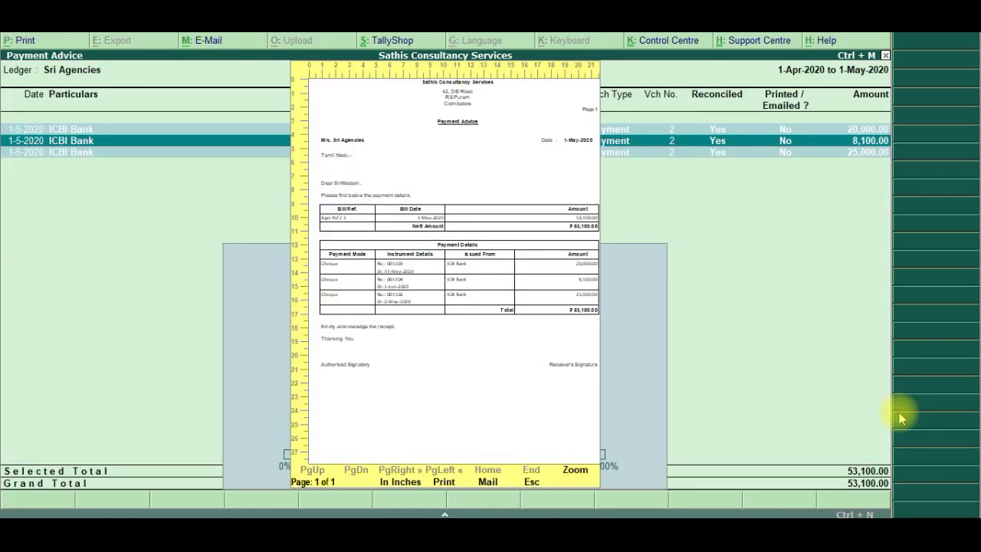
Zoom the payment advice preview and scroll down to the cheque details and signature lines
{"action": "left_click", "coordinate": [575, 470]}
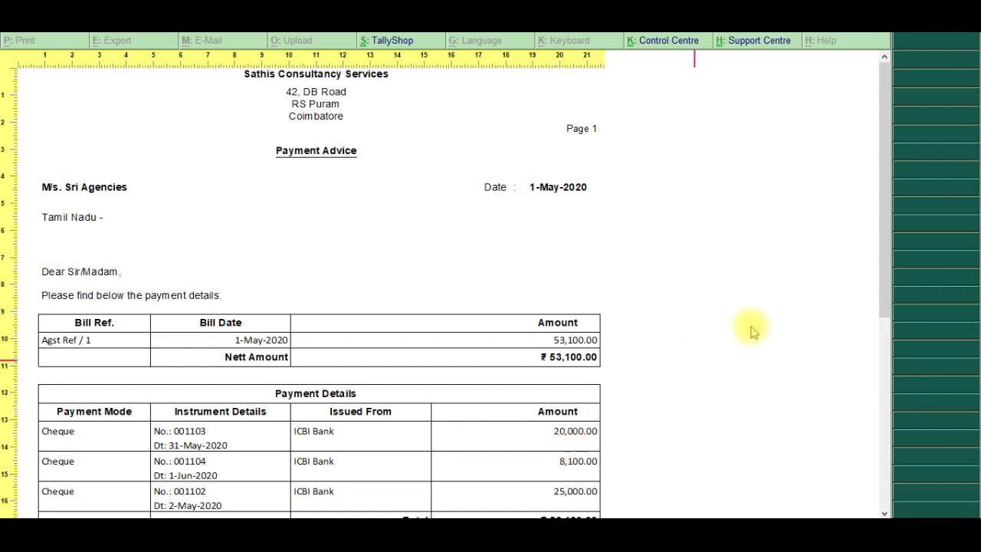
{"action": "left_click_drag", "start_coordinate": [882, 294], "coordinate": [914, 493]}
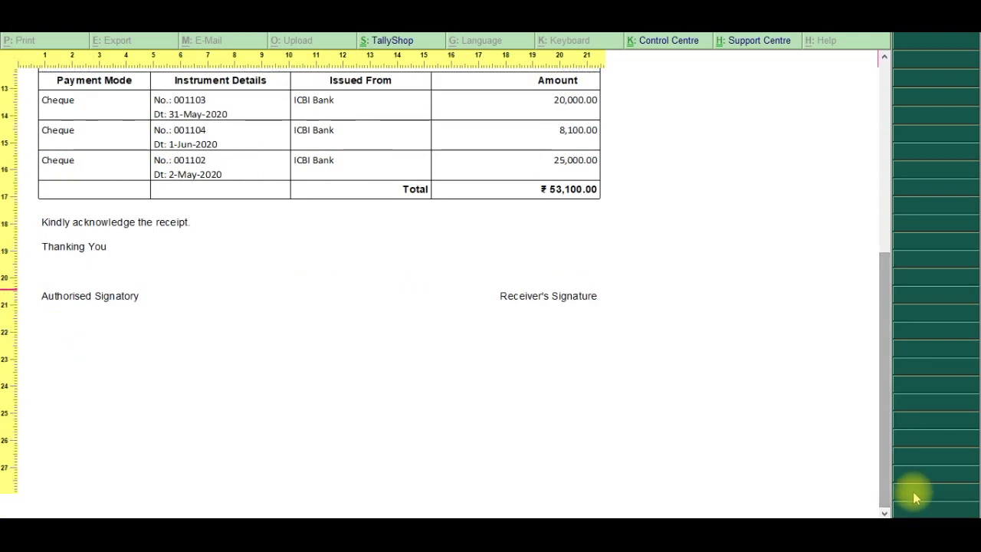